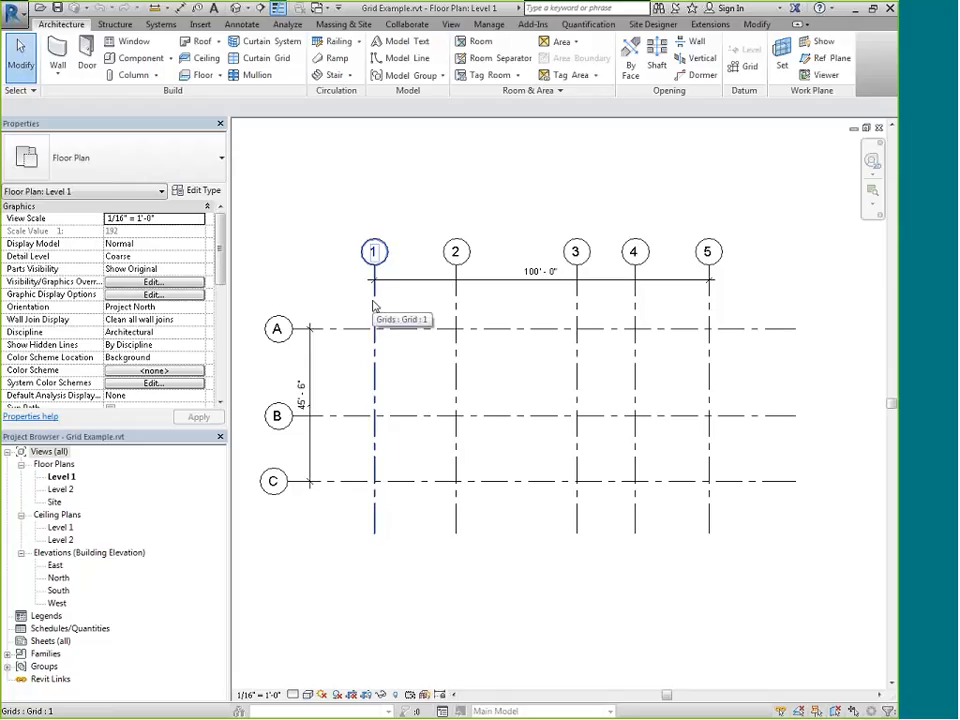
- Place separate aligned dimensions from grid 1 to grid 2 and from grid 2 to grid 3, below the overall dimension
left_click(180, 8)
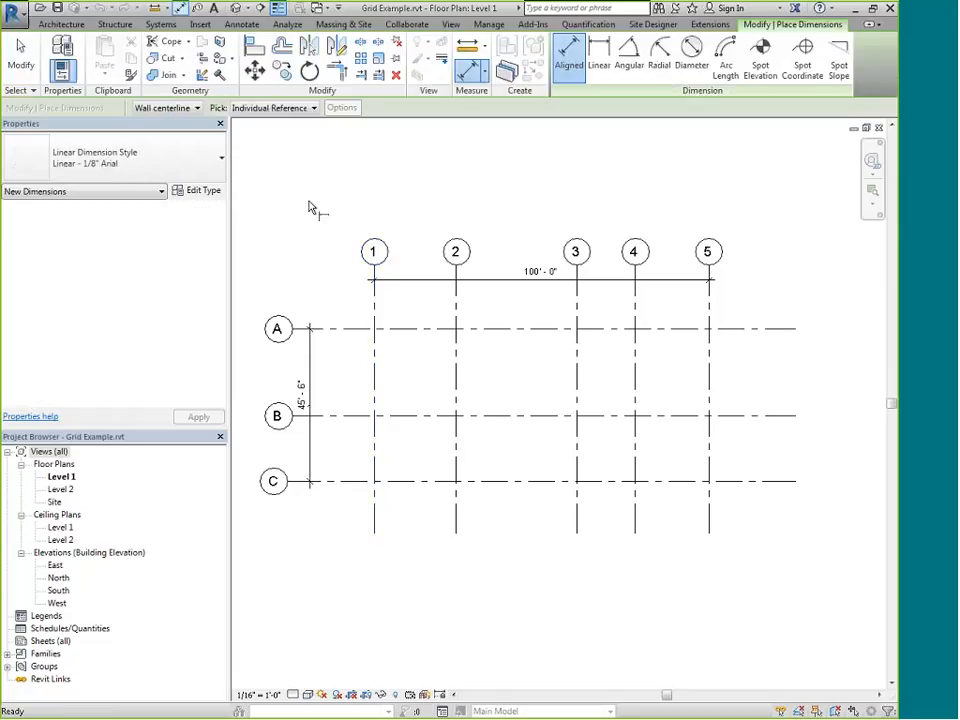
left_click(377, 307)
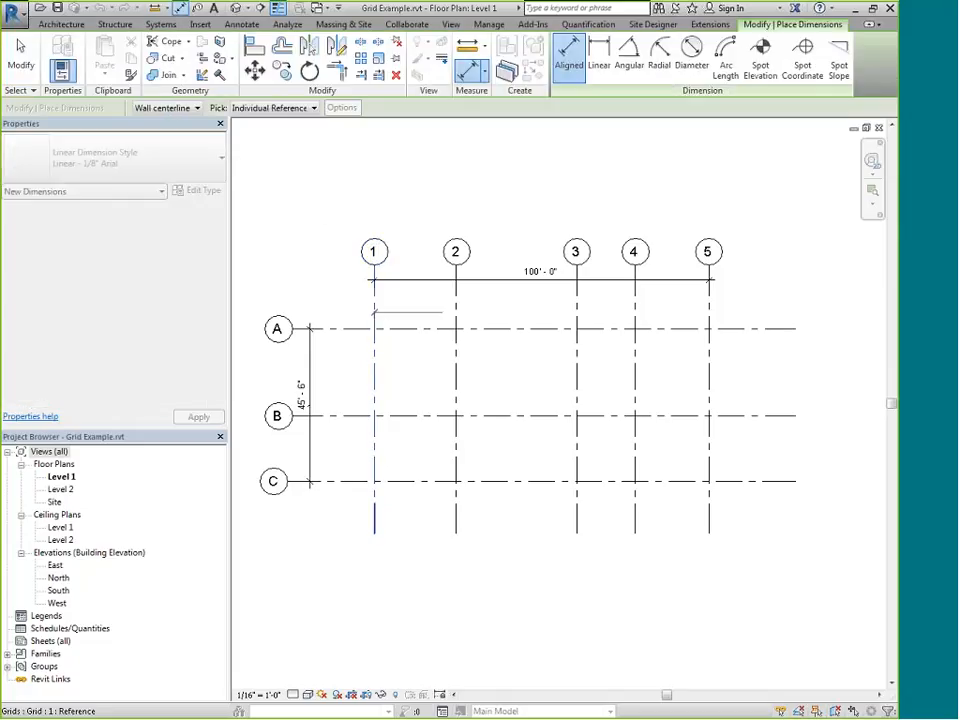
left_click(458, 309)
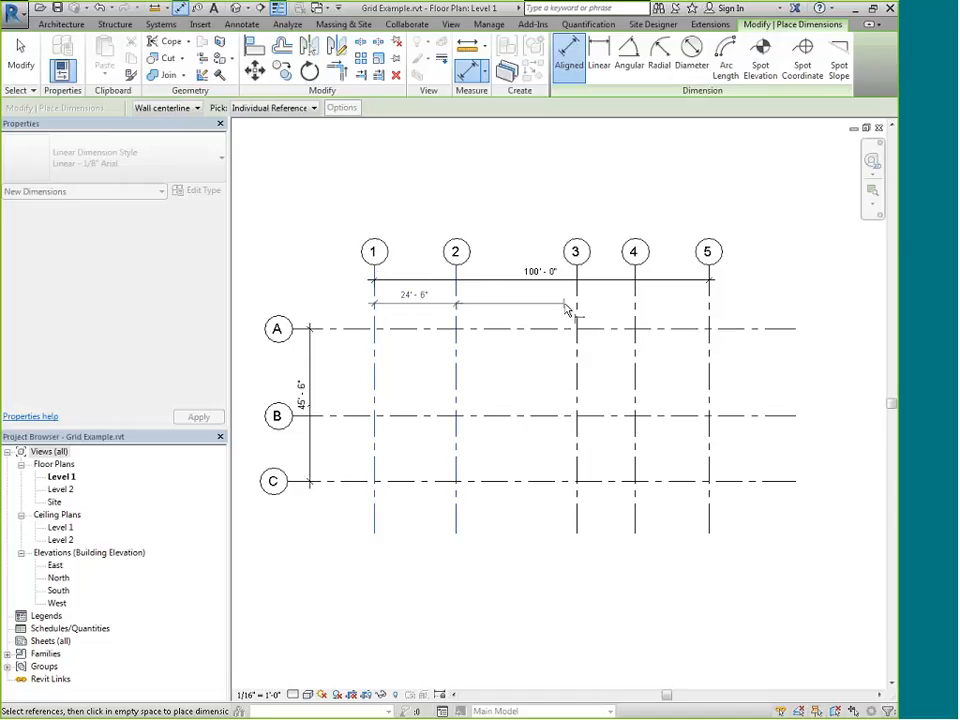
left_click(481, 303)
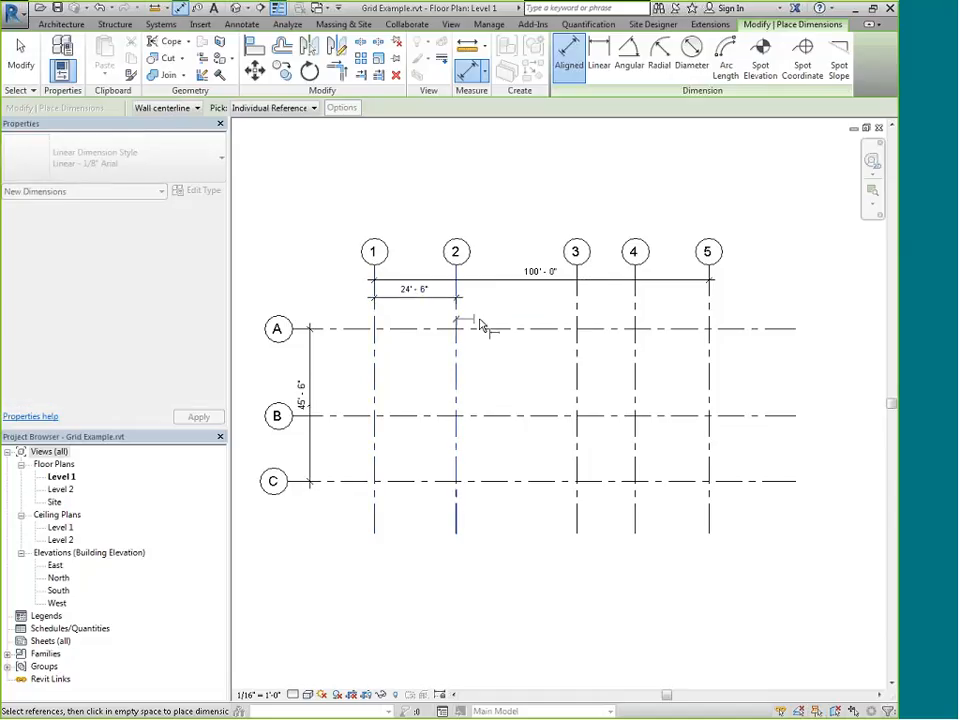
left_click(579, 319)
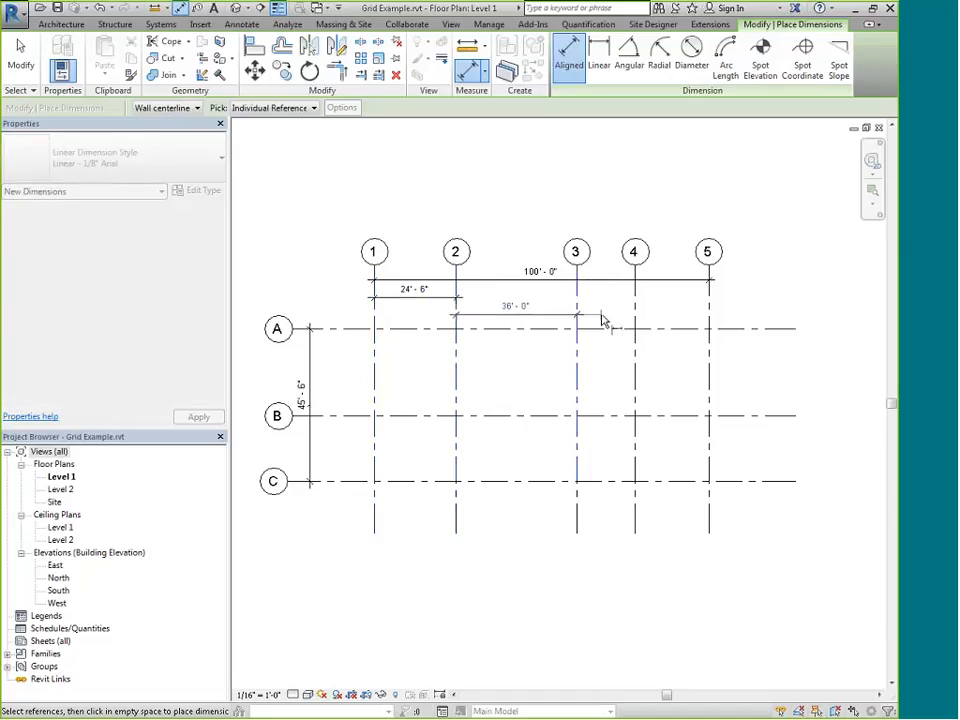
left_click(603, 312)
- Place separate aligned dimensions from grid 3 to grid 4 and from grid 4 to grid 5
left_click(576, 302)
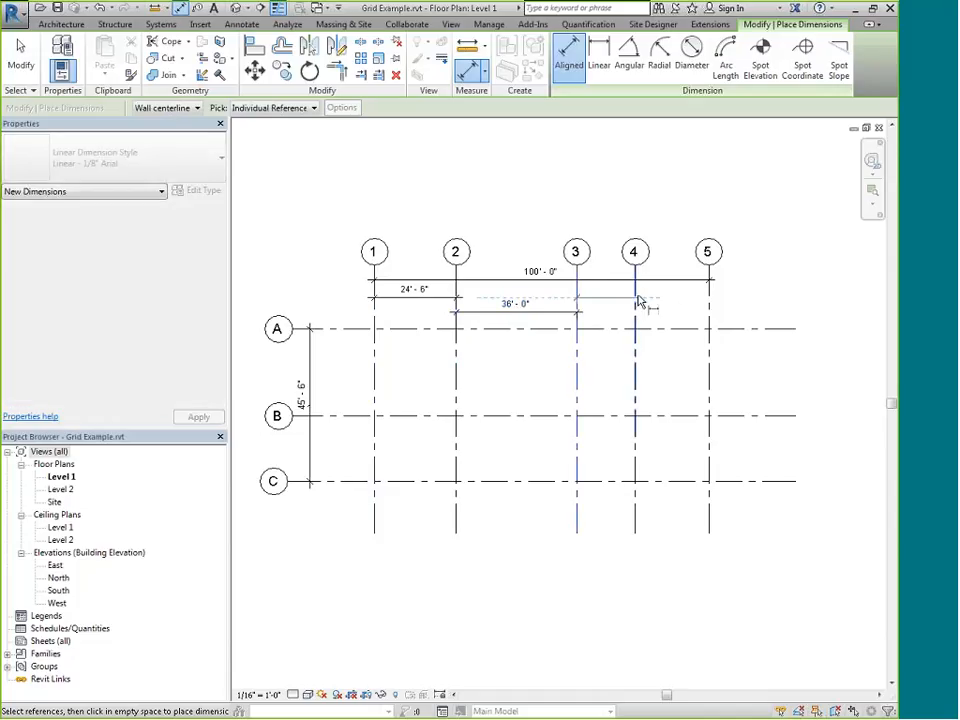
left_click(640, 302)
left_click(669, 311)
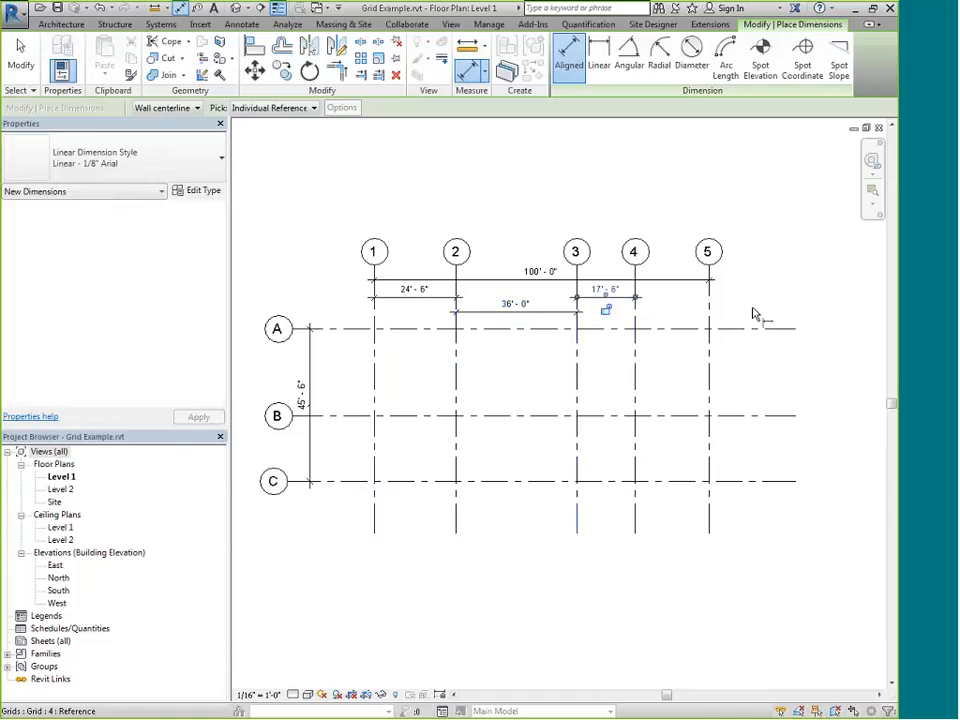
left_click(640, 322)
left_click(708, 313)
left_click(744, 315)
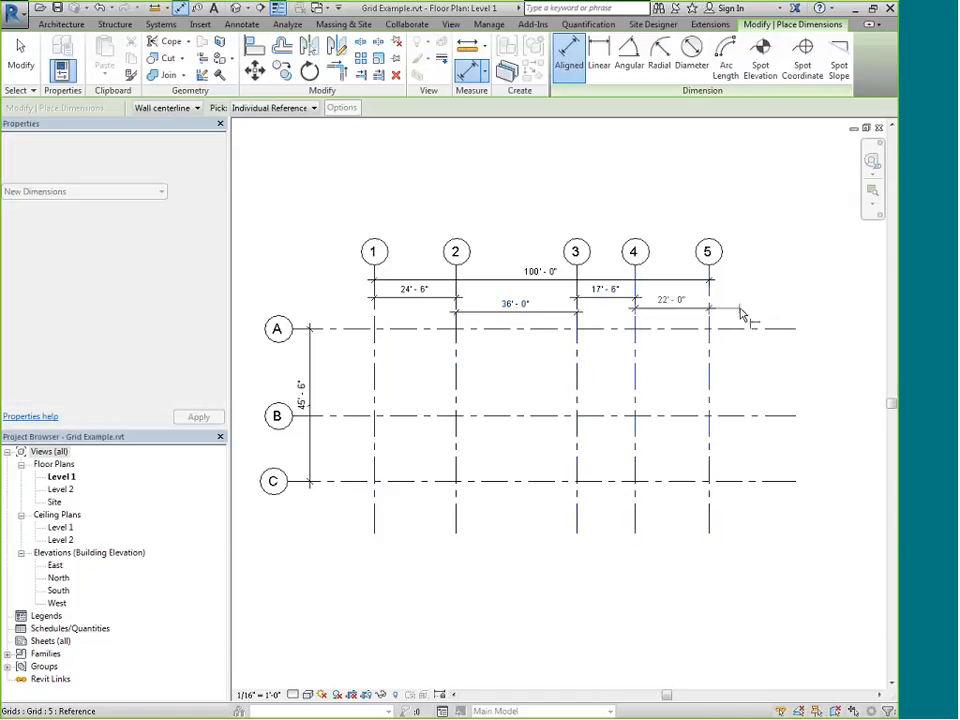
- Place separate aligned dimensions from grid A to grid B and from grid B to grid C, then exit the dimension command
left_click(362, 329)
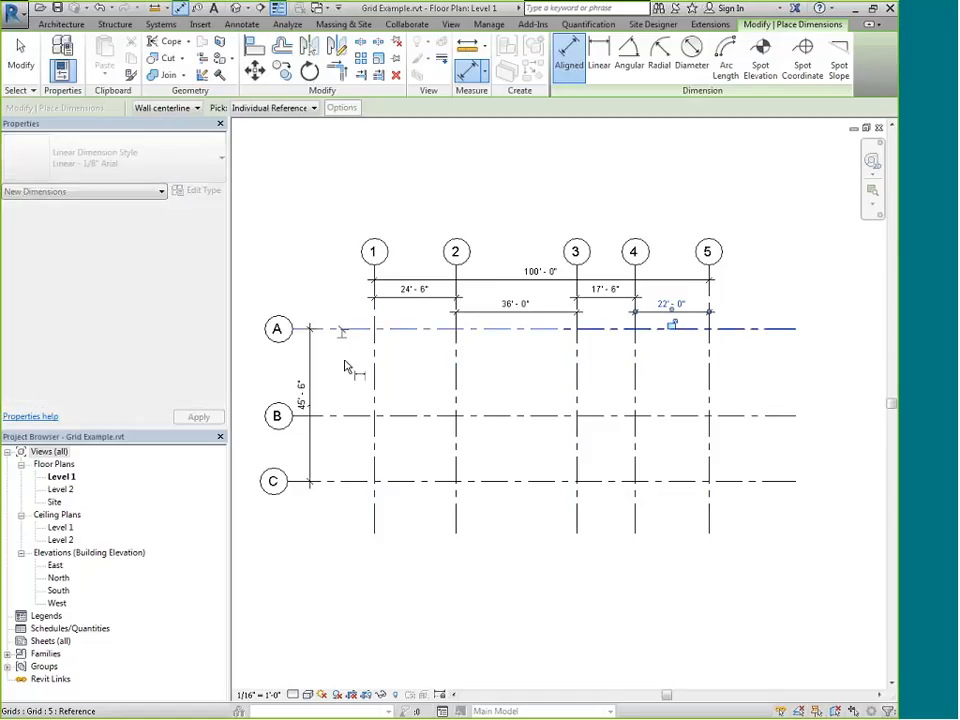
left_click(350, 416)
left_click(334, 430)
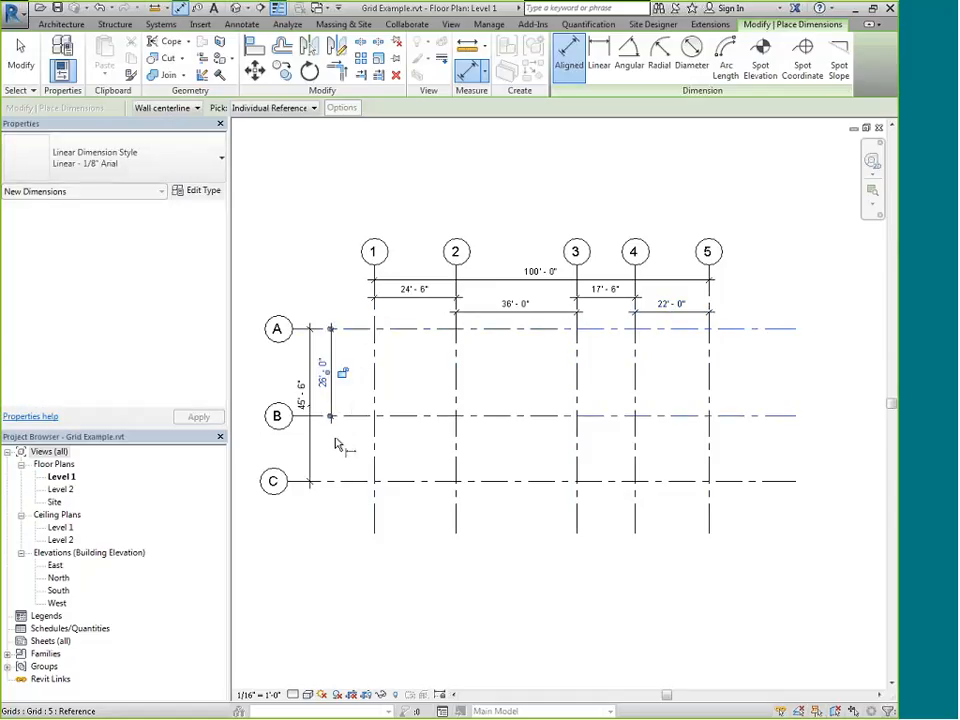
left_click(352, 418)
left_click(351, 482)
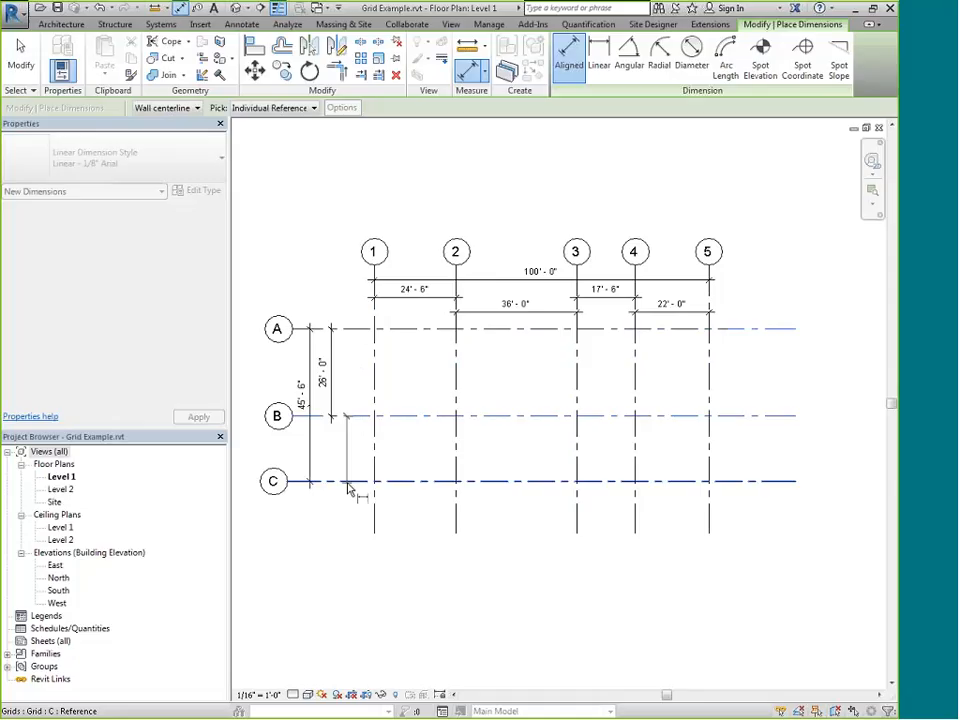
left_click(345, 533)
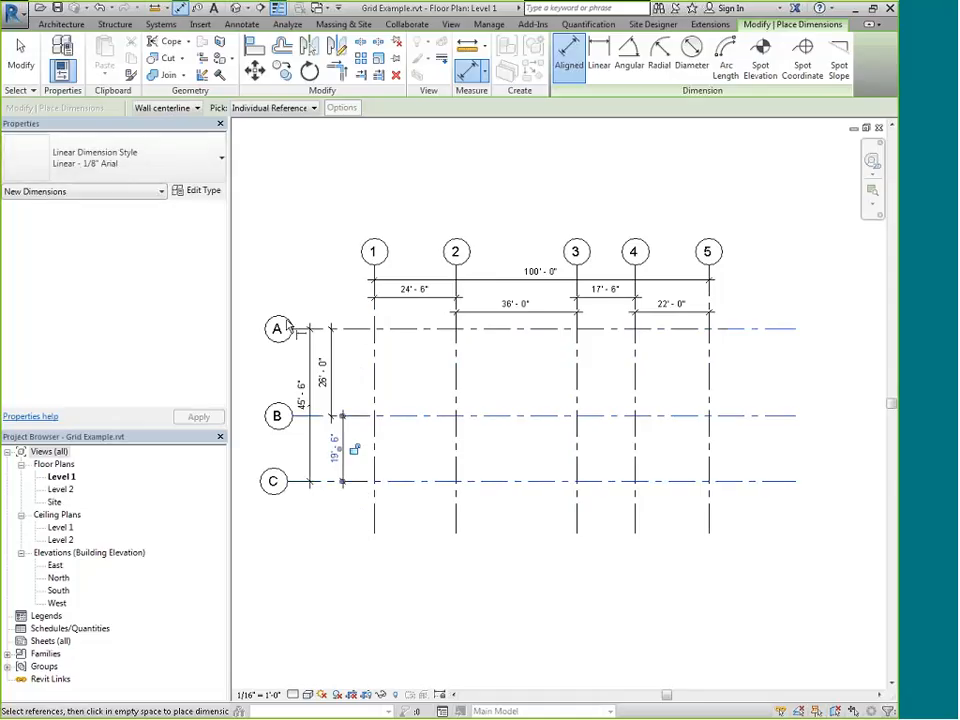
left_click(30, 62)
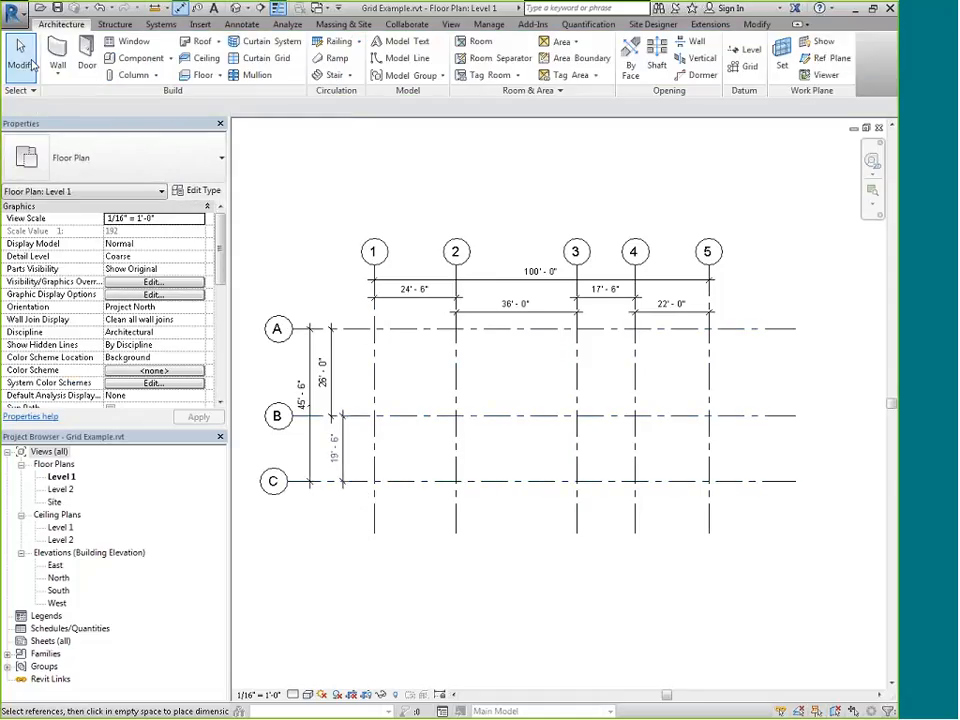
- Label the dimension between grids 1 and 2 with the existing global parameter Bay A
left_click(430, 302)
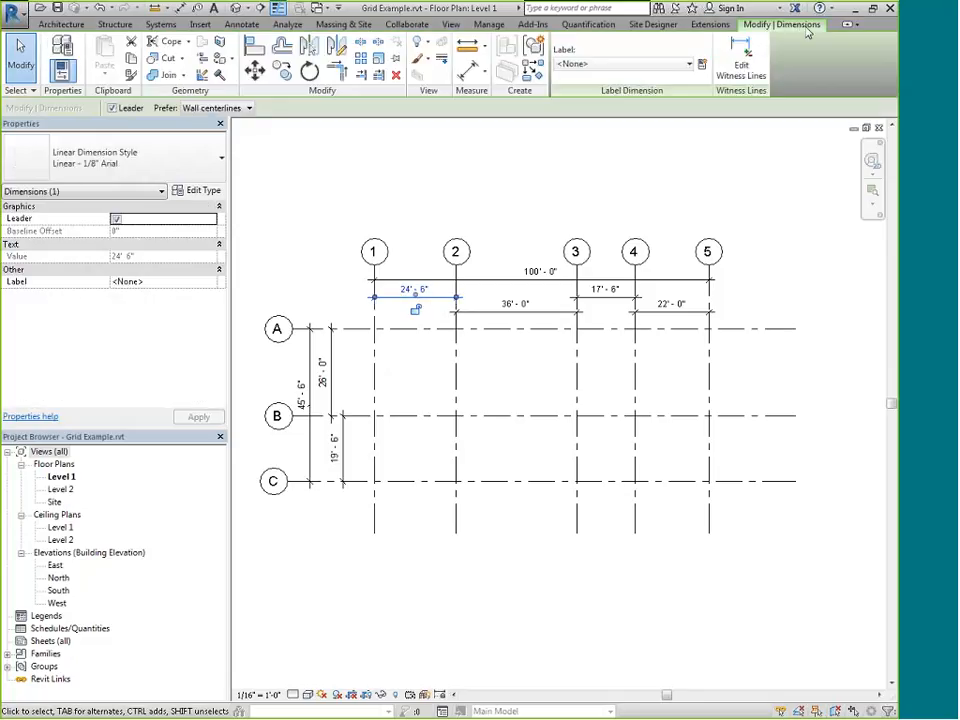
left_click(808, 33)
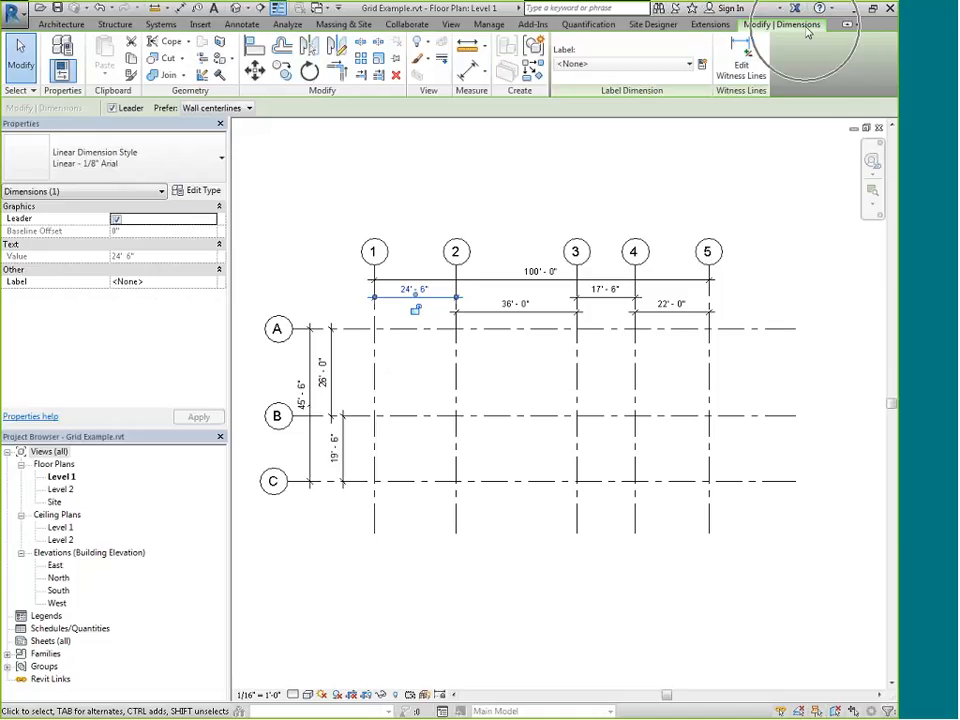
left_click(688, 65)
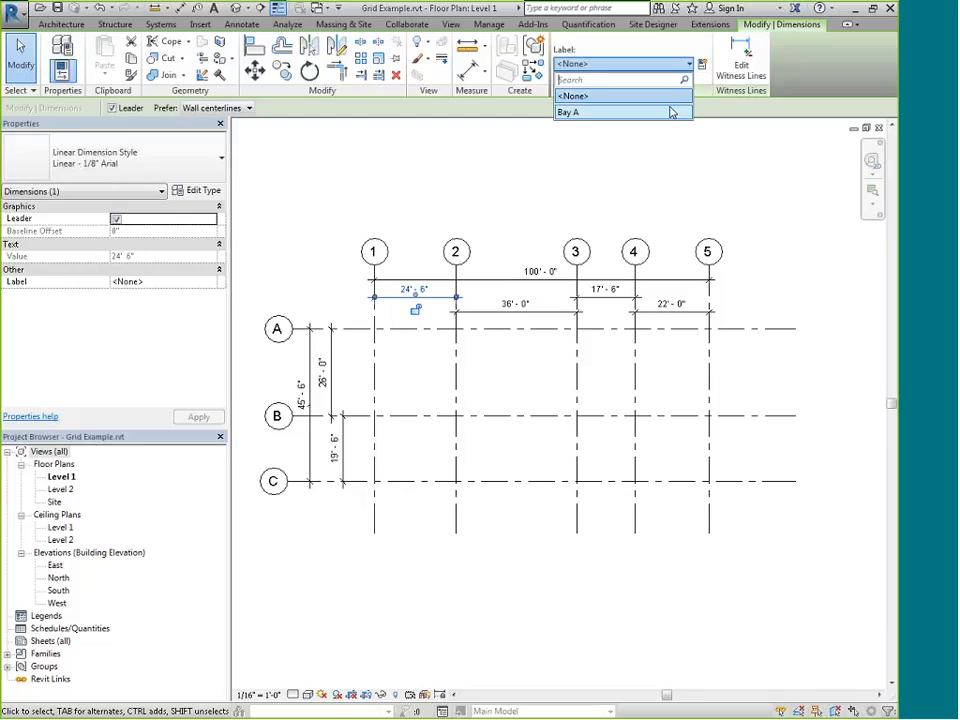
left_click(672, 112)
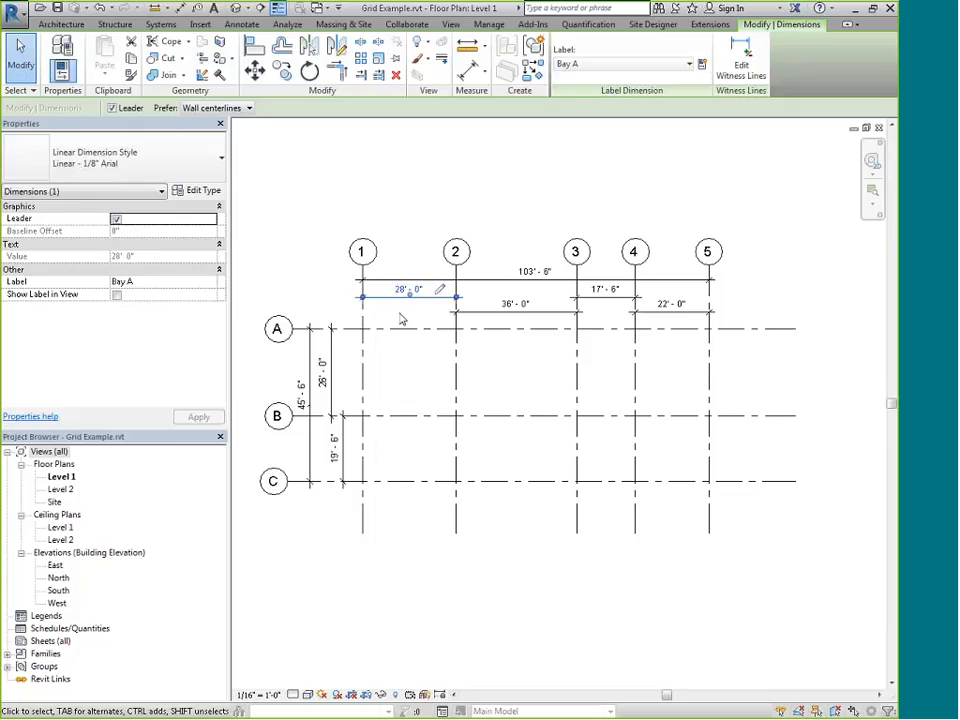
- Label the dimension between grids 4 and 5 with the global parameter Bay A and clear the selection
left_click(701, 313)
left_click(645, 64)
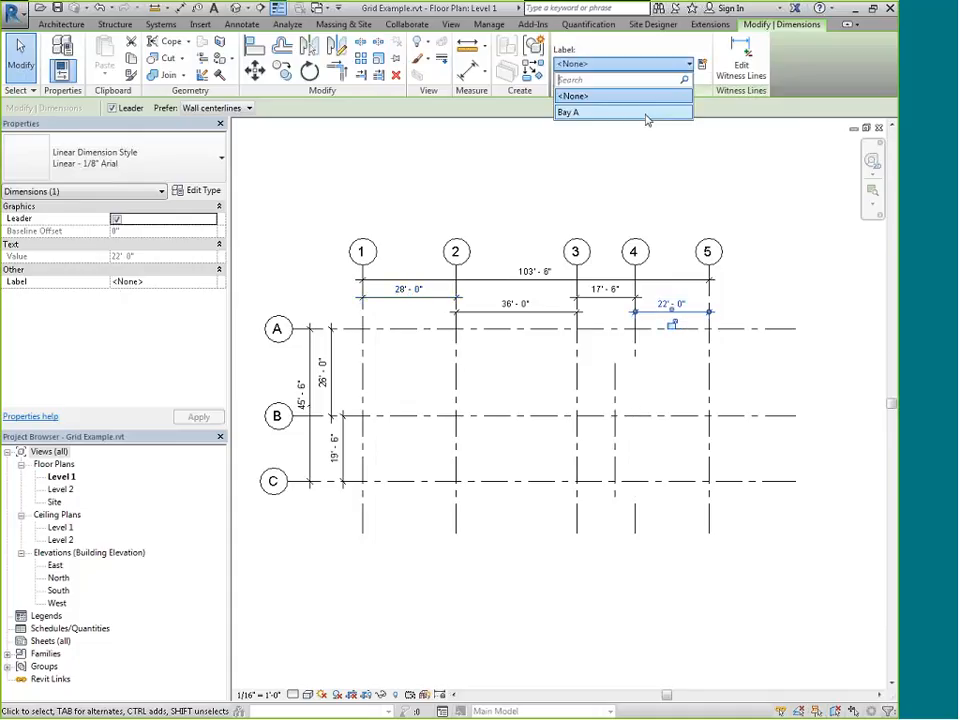
left_click(647, 114)
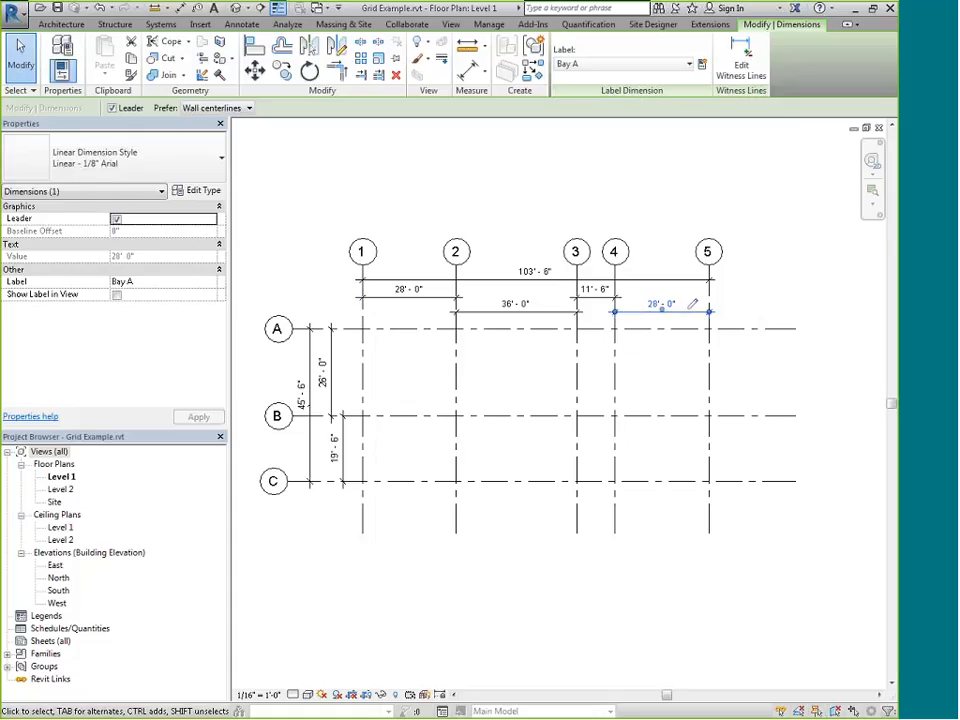
left_click(626, 65)
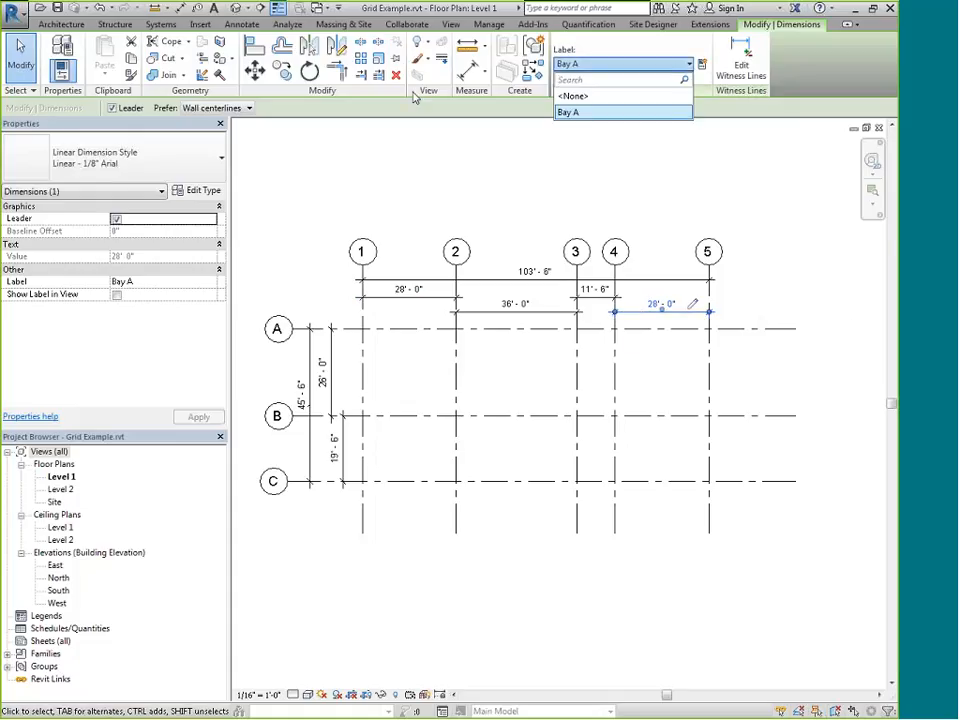
left_click(20, 45)
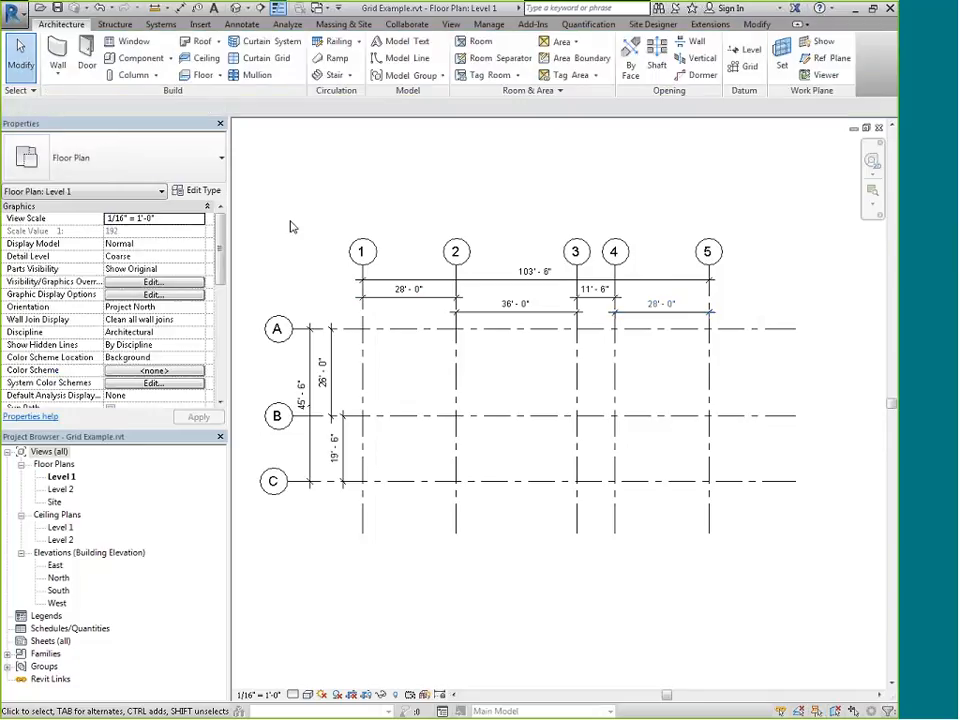
- Create a global parameter named Bay B, grouped under Dimensions, as the label of the dimension between grids 2 and 3
left_click(507, 309)
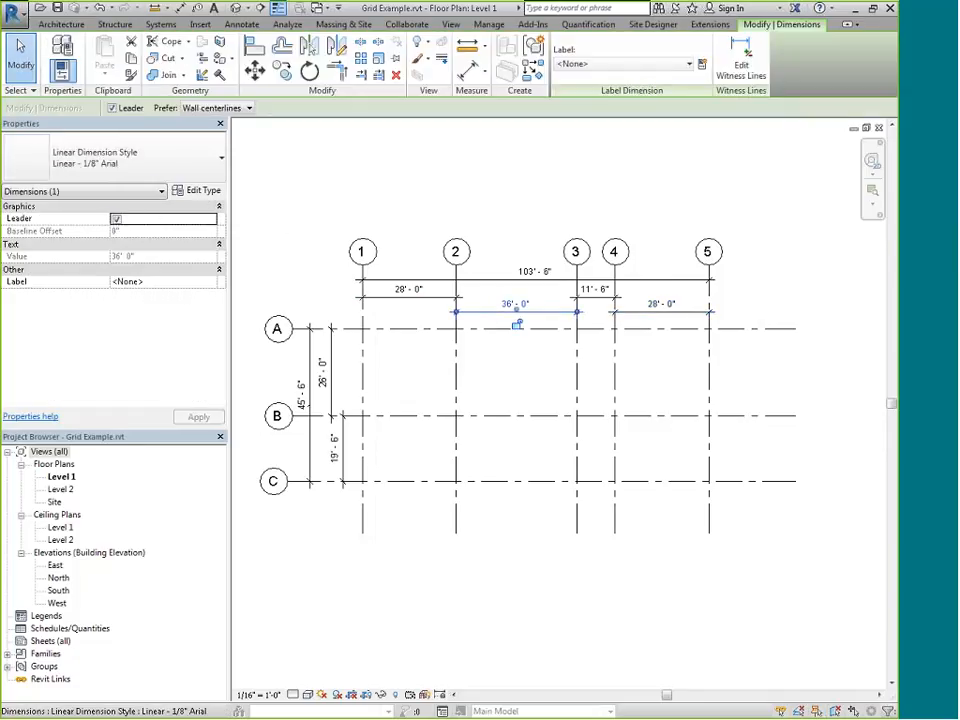
left_click(689, 65)
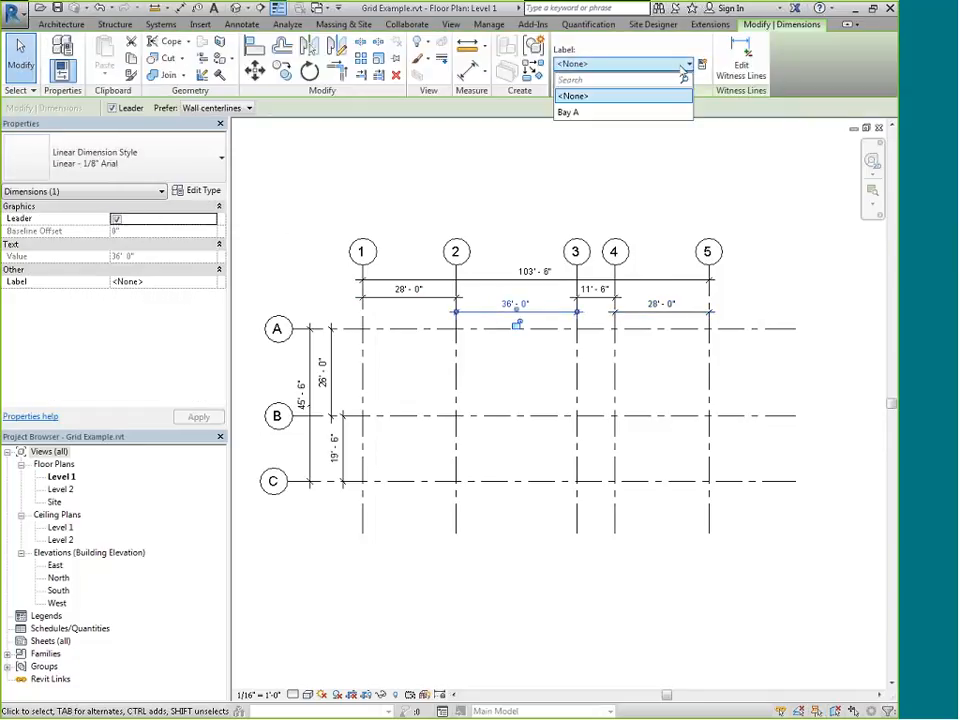
left_click(702, 65)
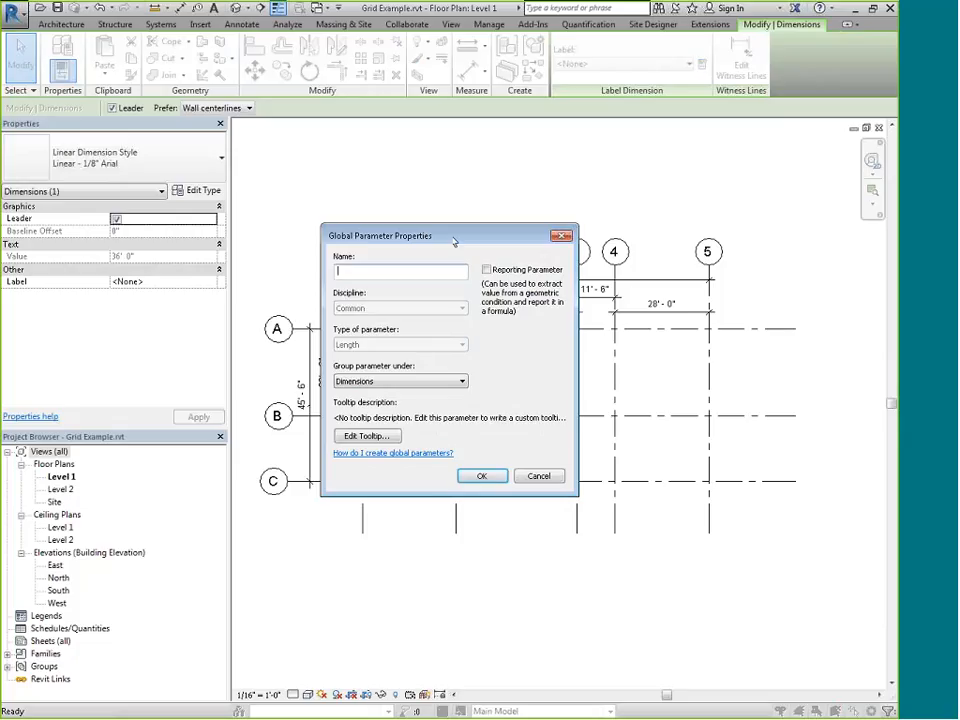
type("Bay B")
left_click(386, 272)
left_click(481, 477)
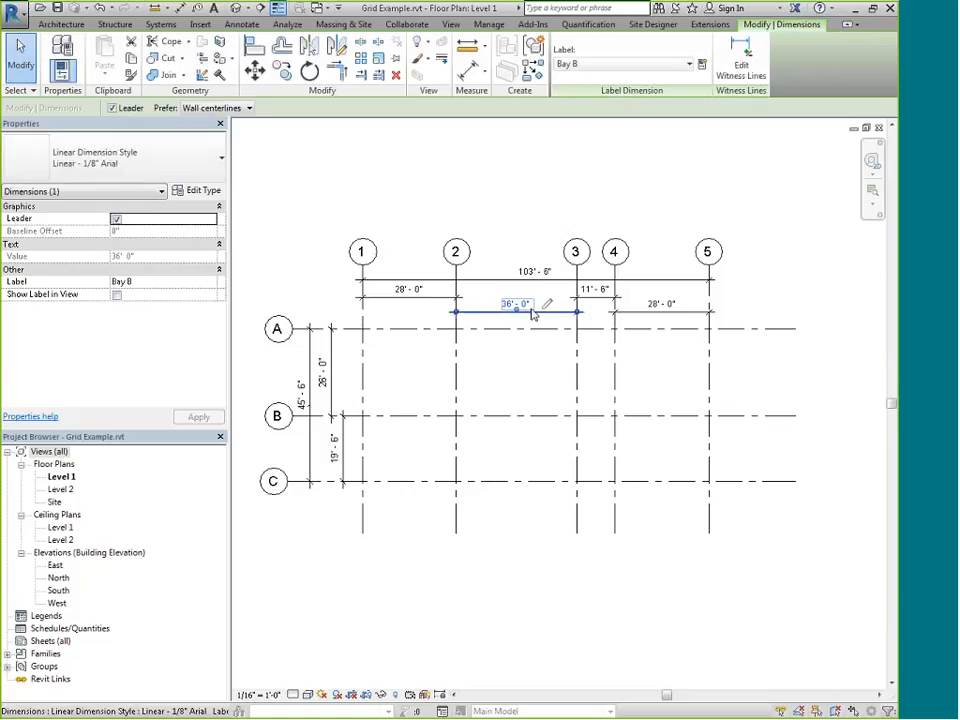
- Label the dimension between grids 3 and 4 with the global parameter Bay B
left_click(595, 289)
left_click(611, 65)
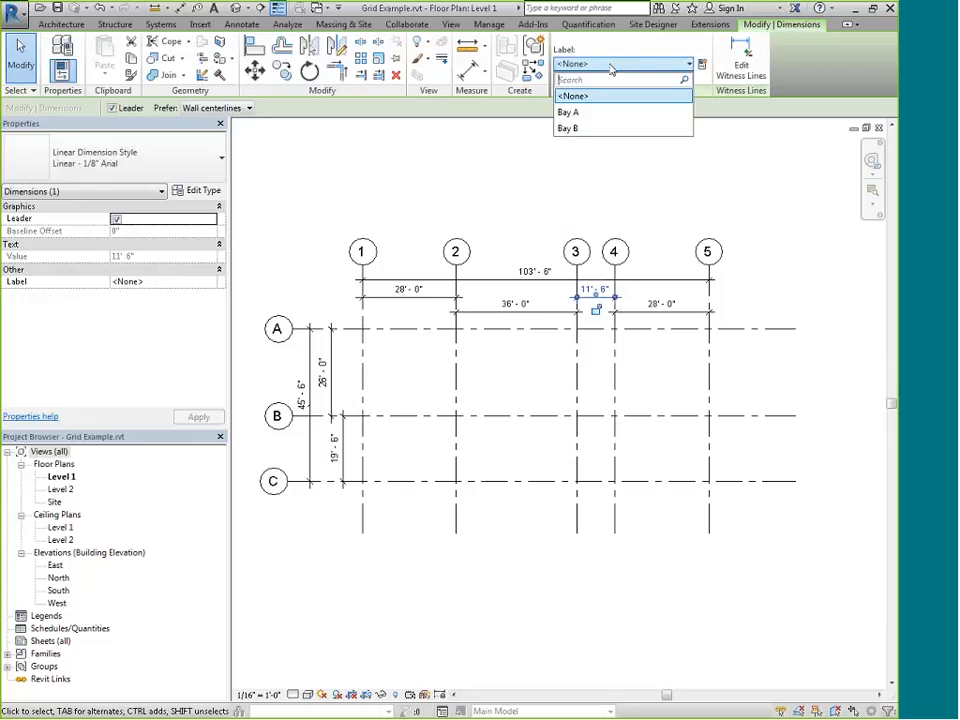
left_click(628, 129)
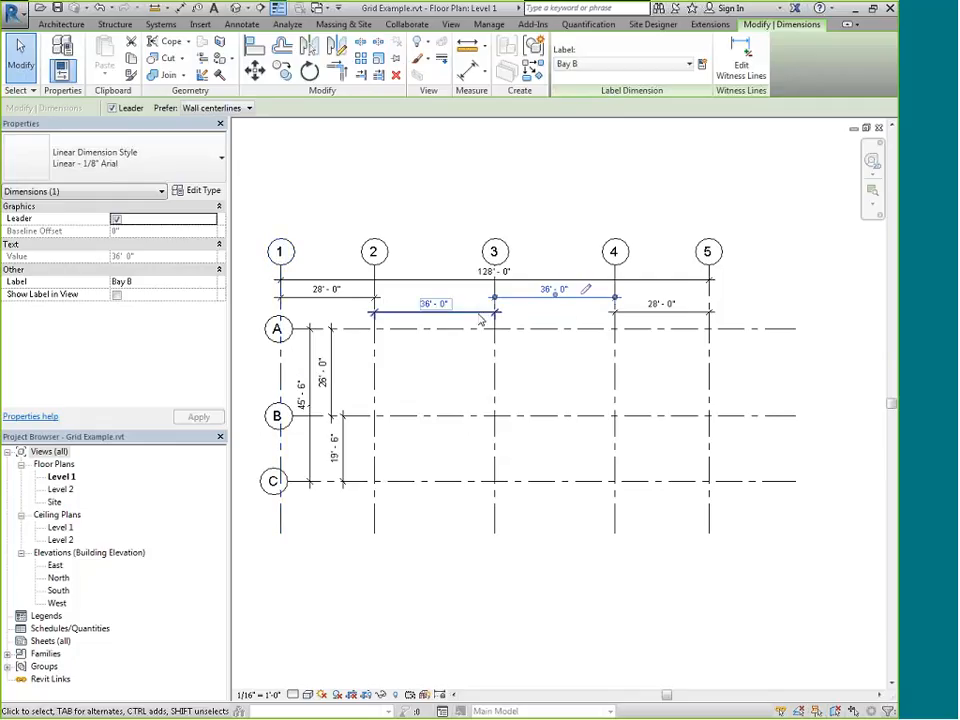
- Label the vertical dimension between grids A and B with the global parameter Bay B
left_click(326, 372)
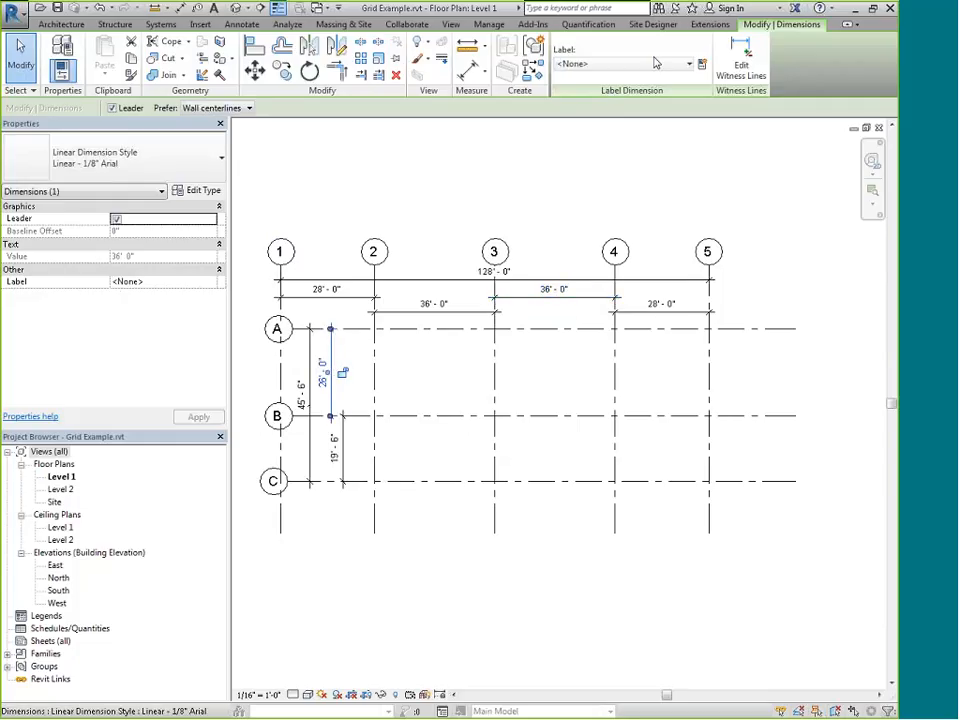
left_click(655, 67)
left_click(640, 126)
left_click(640, 128)
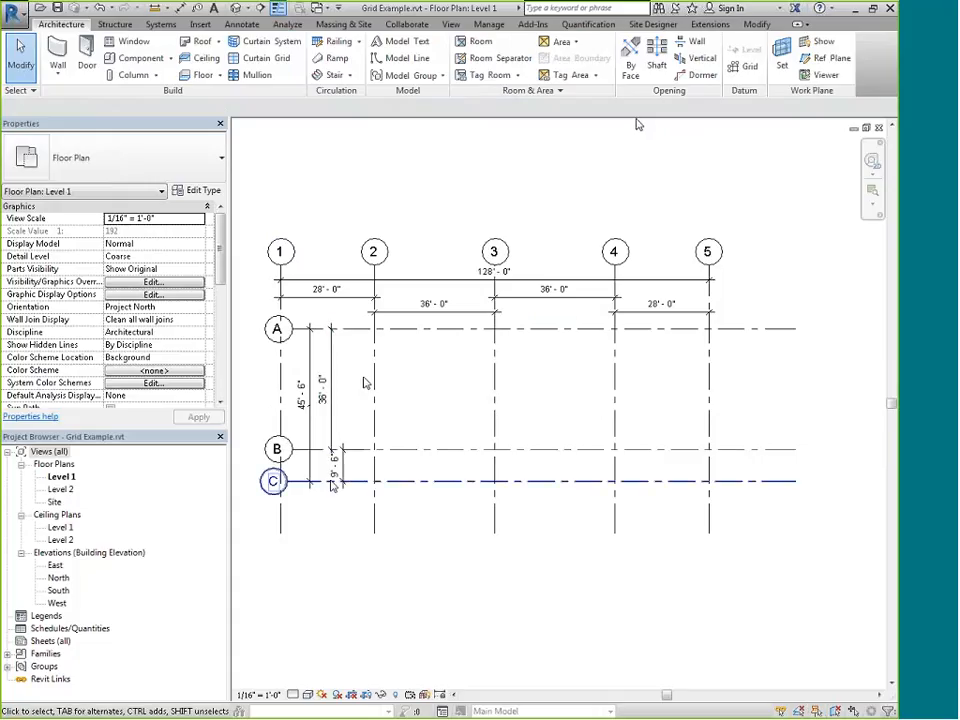
- Create a global parameter named Bay C, grouped under Dimensions, as the new label of the dimension between grids A and B
left_click(321, 409)
left_click(331, 418)
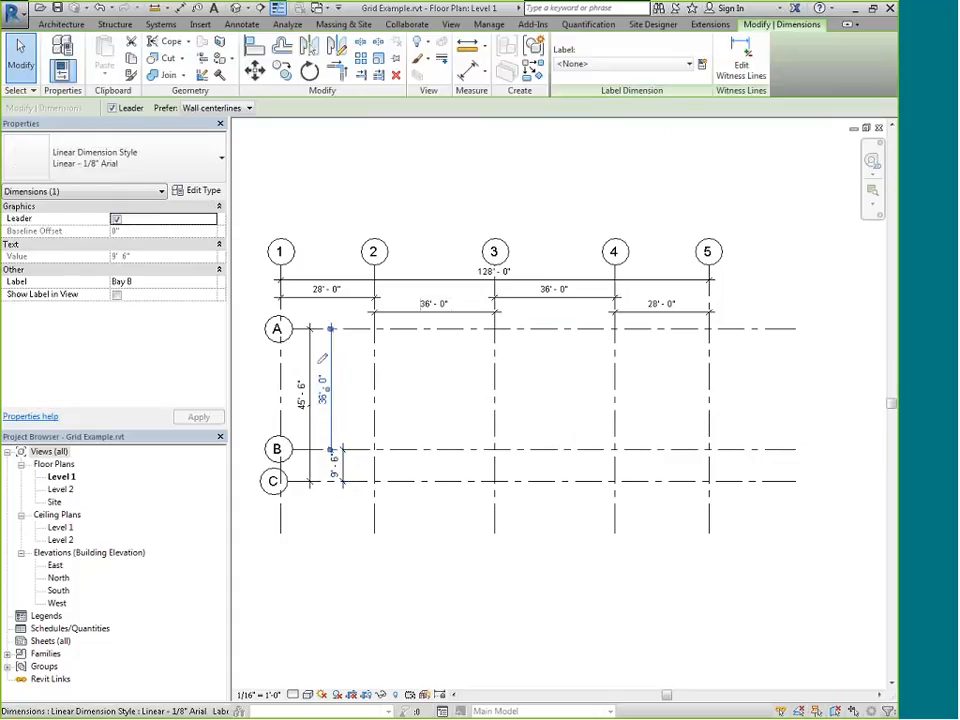
left_click(703, 66)
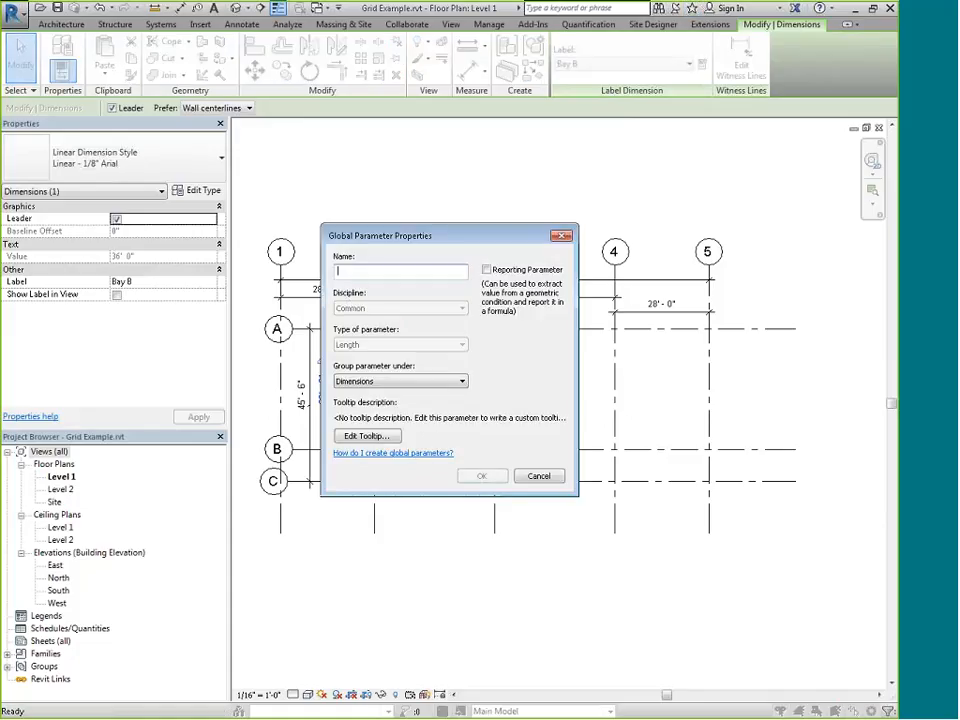
type("Bay C")
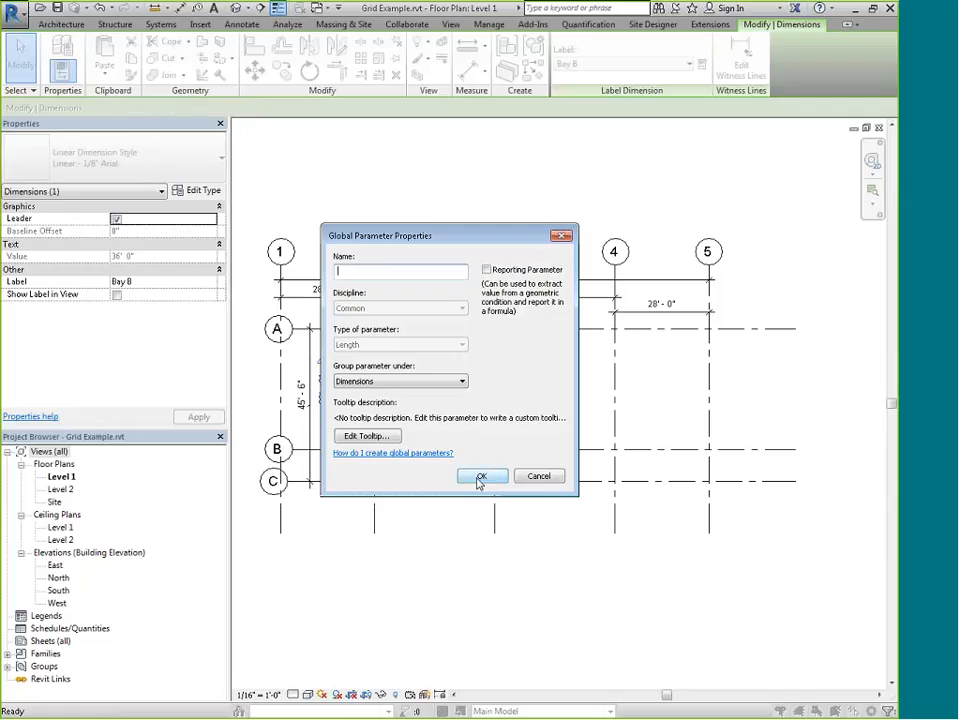
left_click(481, 476)
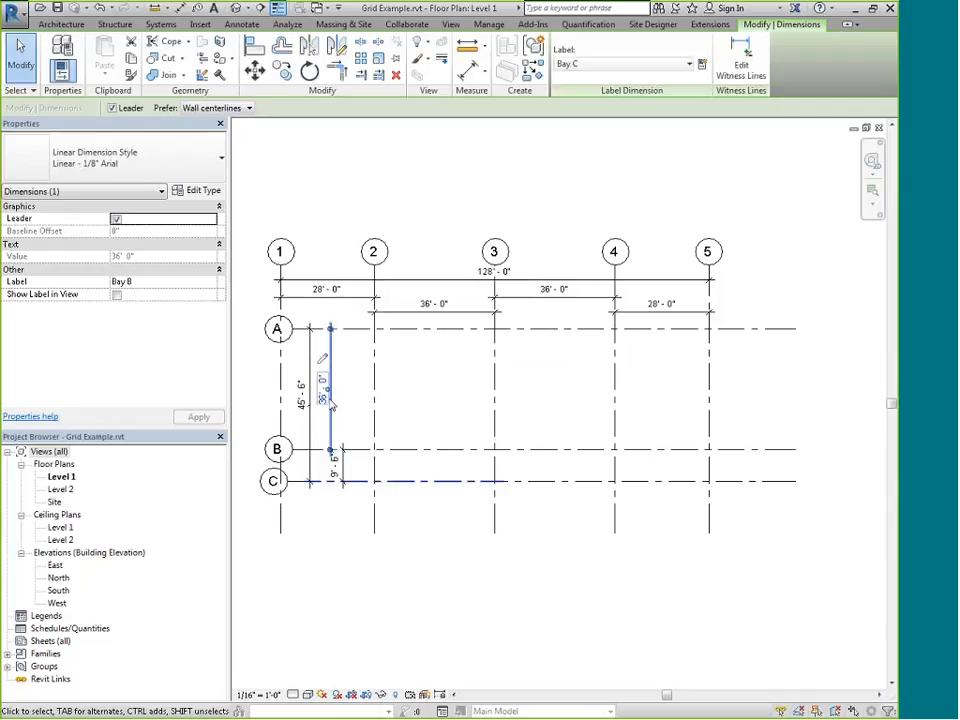
- Label the vertical dimension between grids B and C with the global parameter Bay C
left_click(343, 468)
left_click(343, 468)
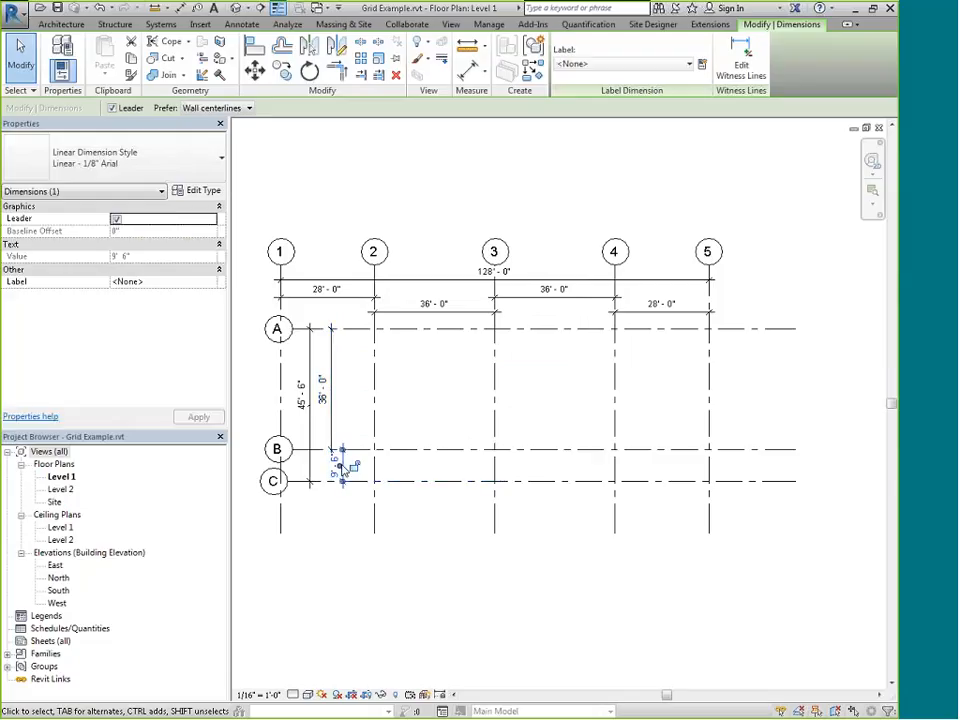
left_click(620, 63)
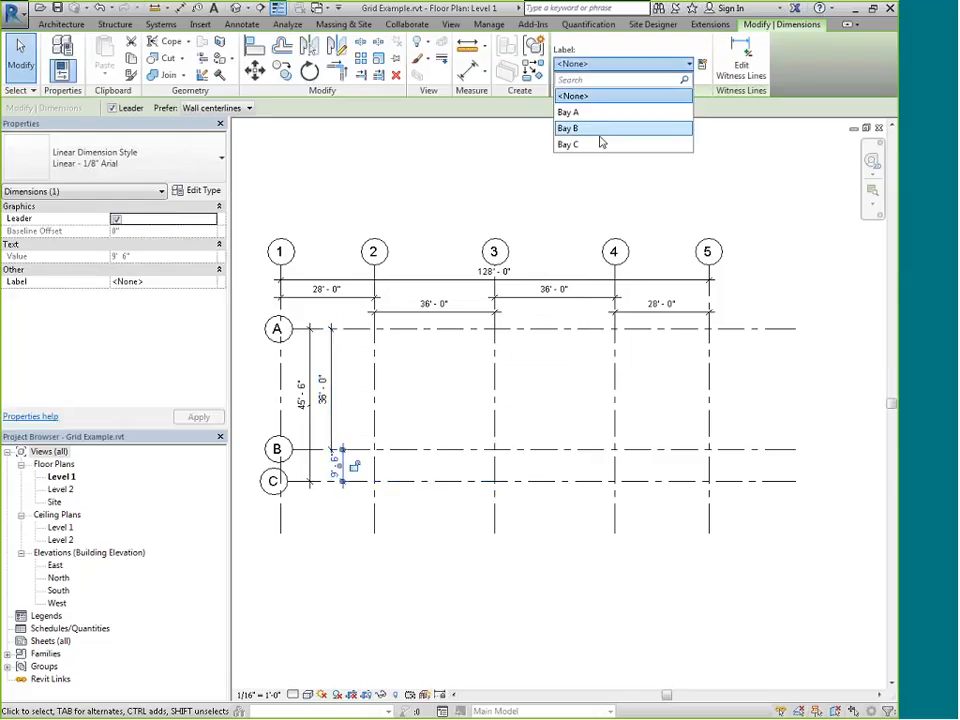
left_click(600, 144)
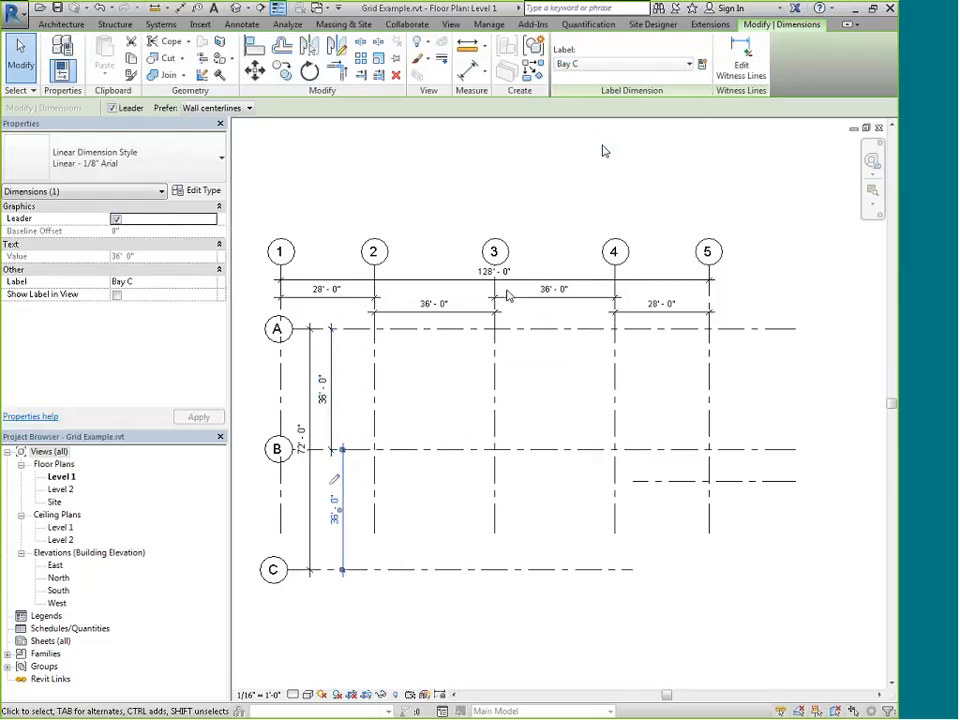
left_click(415, 529)
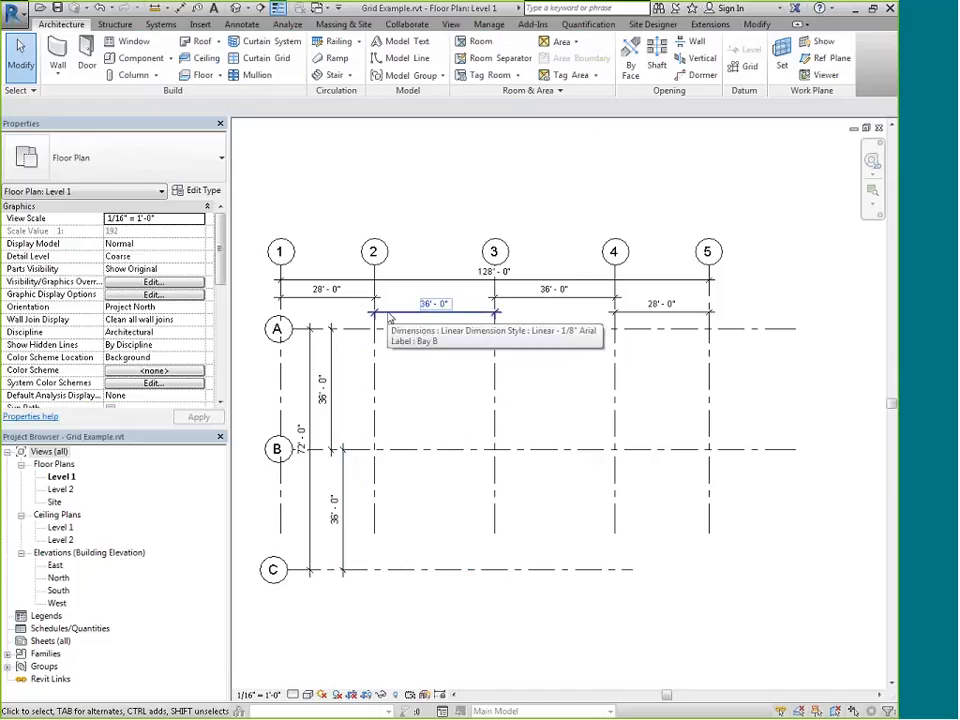
- Open the global parameters from the dimension between grids 2 and 3
left_click(390, 316)
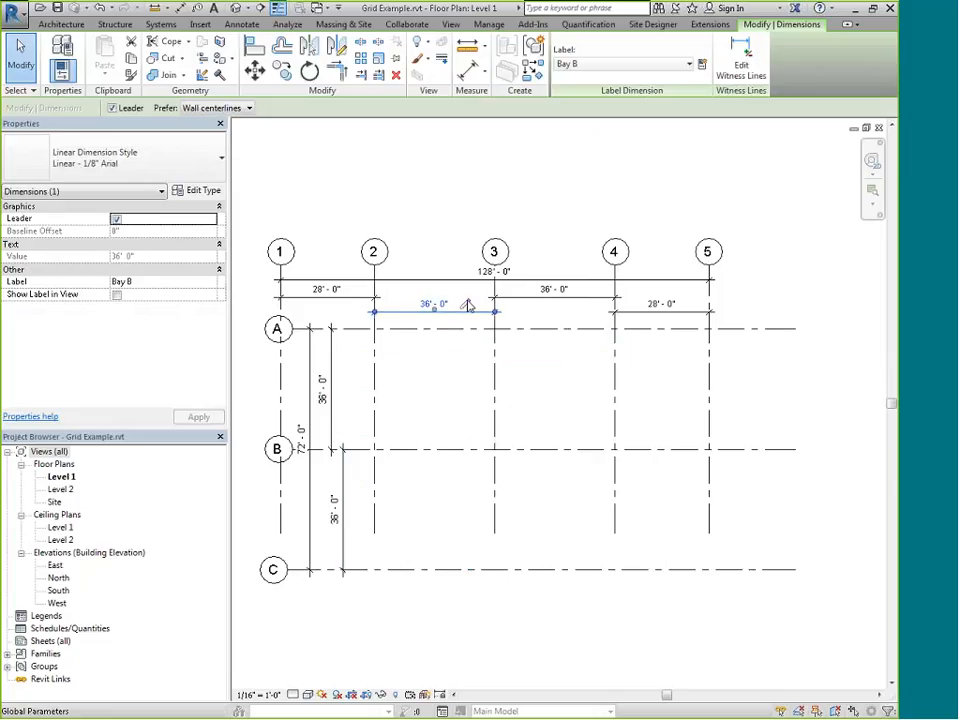
left_click(467, 305)
left_click_drag(555, 364, 386, 193)
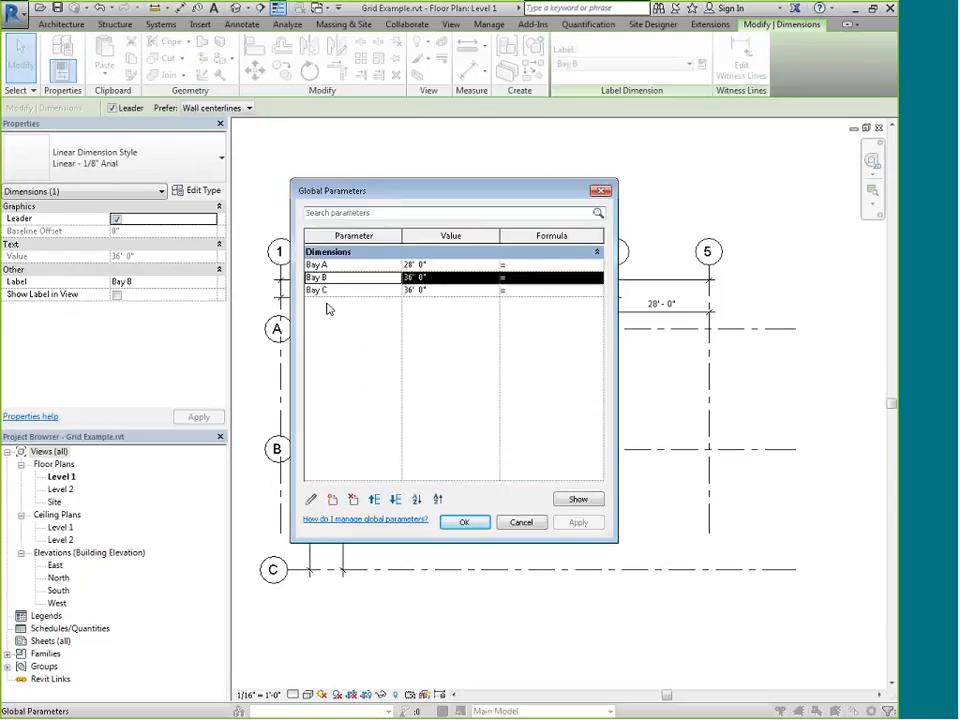
- Set the value of the global parameter Bay C to 20' and uncover the grid plan behind the dialog
left_click(439, 290)
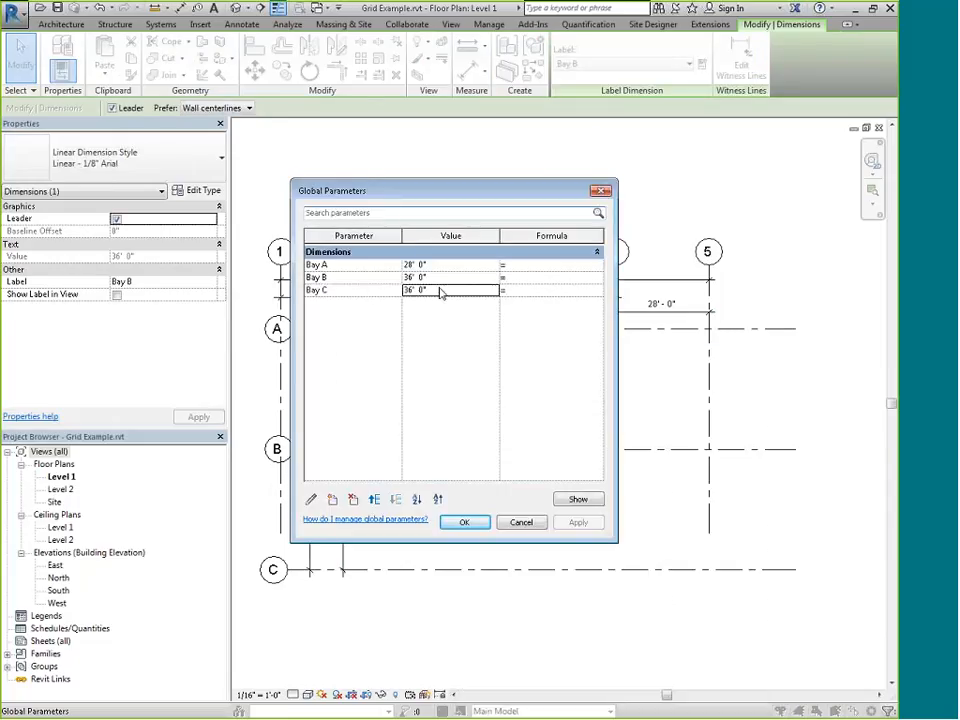
double_click(450, 289)
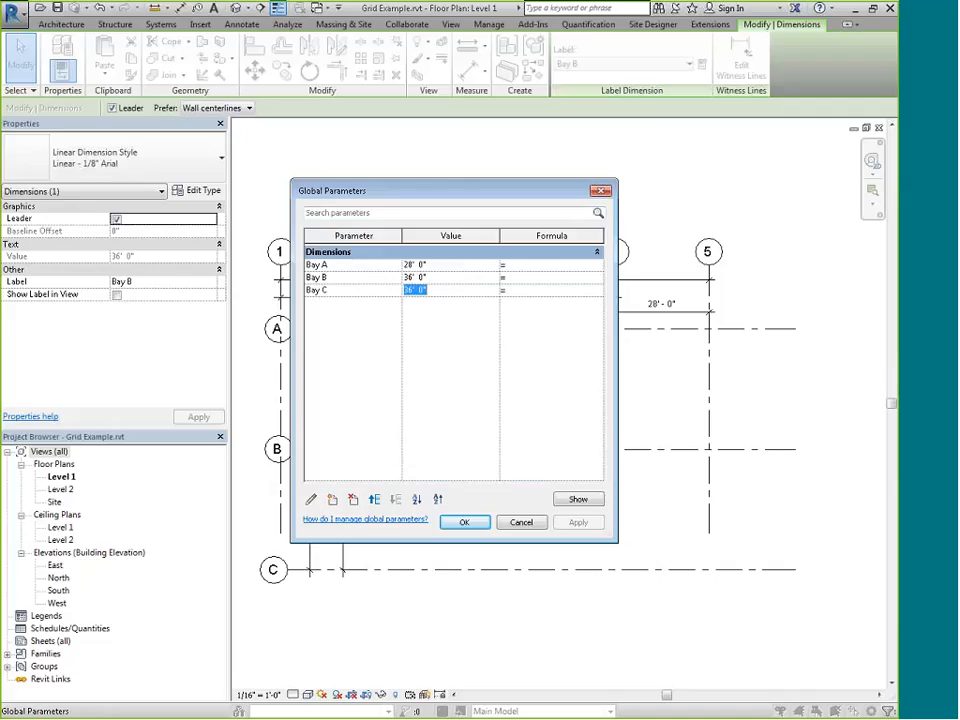
type("28'")
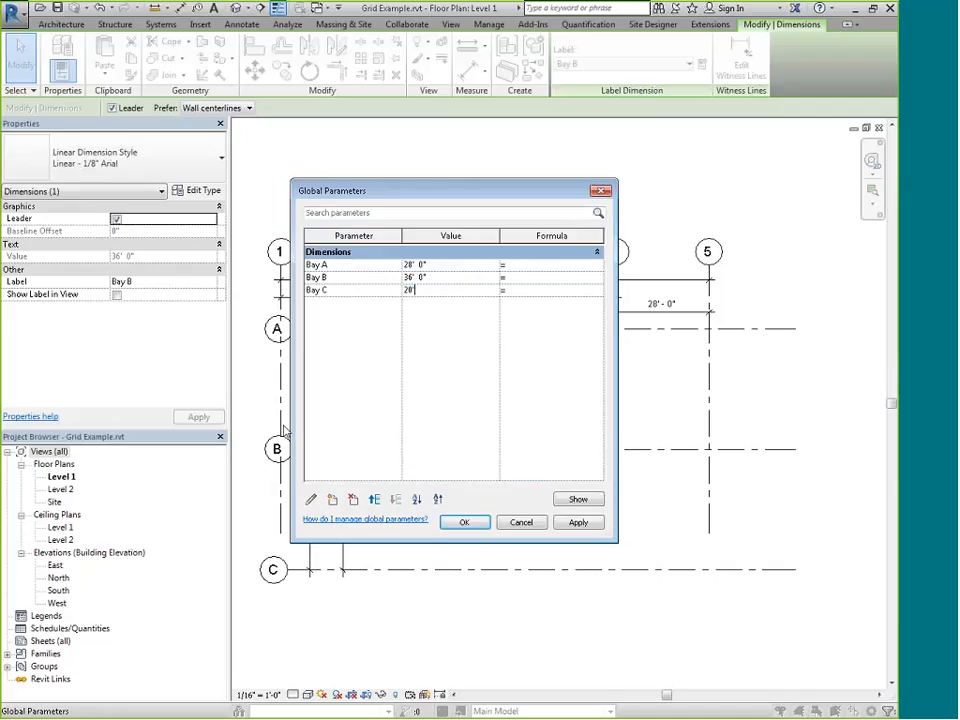
left_click_drag(426, 193, 572, 368)
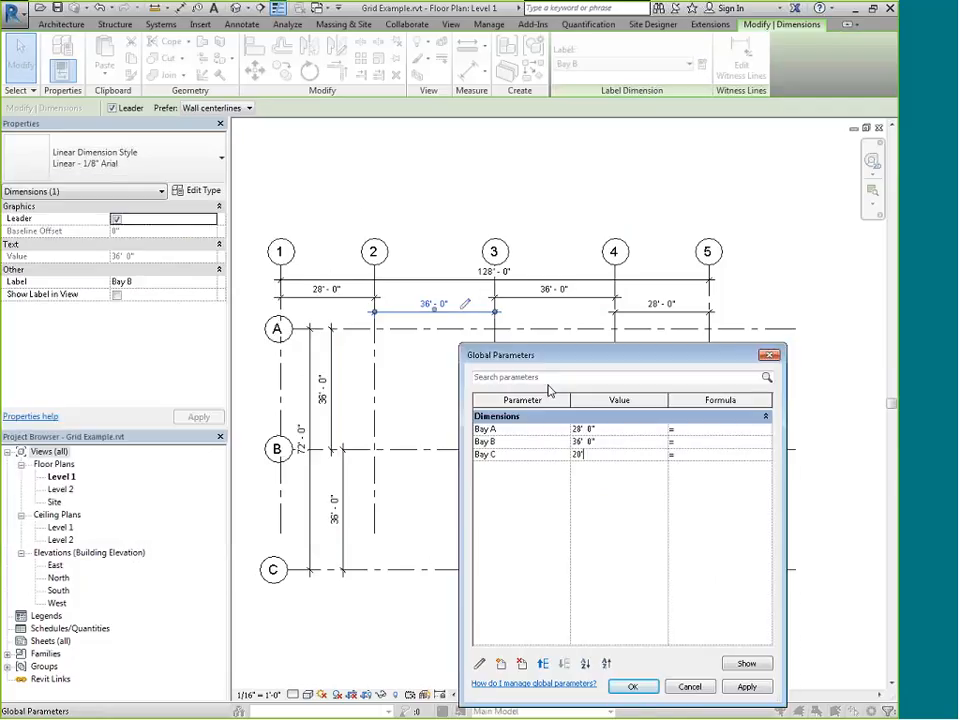
key("Return")
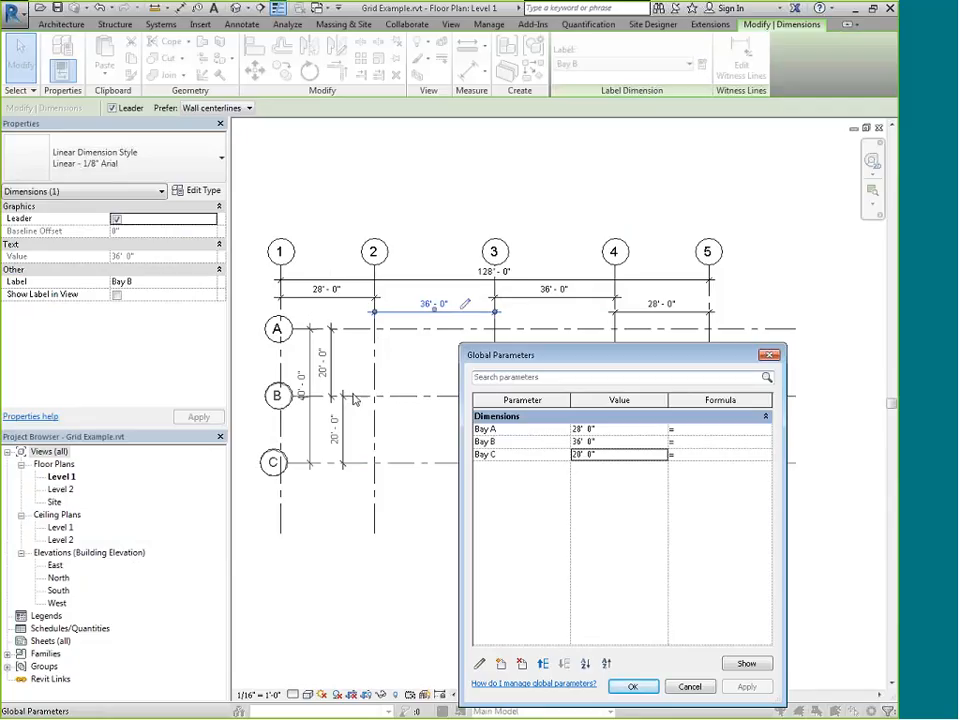
- Drive the global parameter Bay C with the formula Bay B * 0.5 and apply it to the grid
left_click(701, 460)
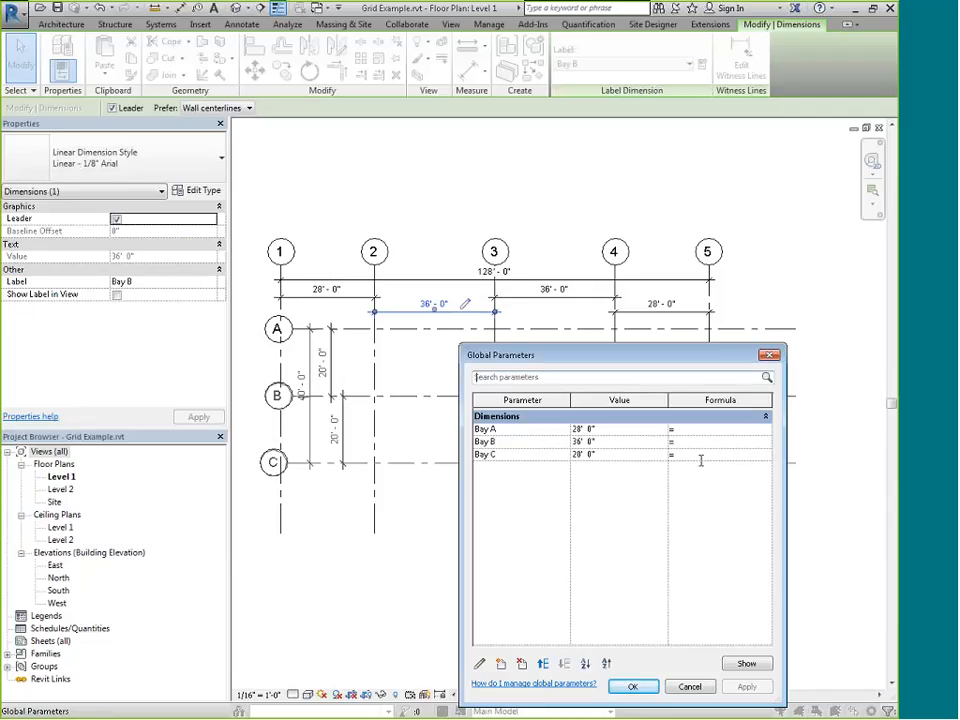
type("B")
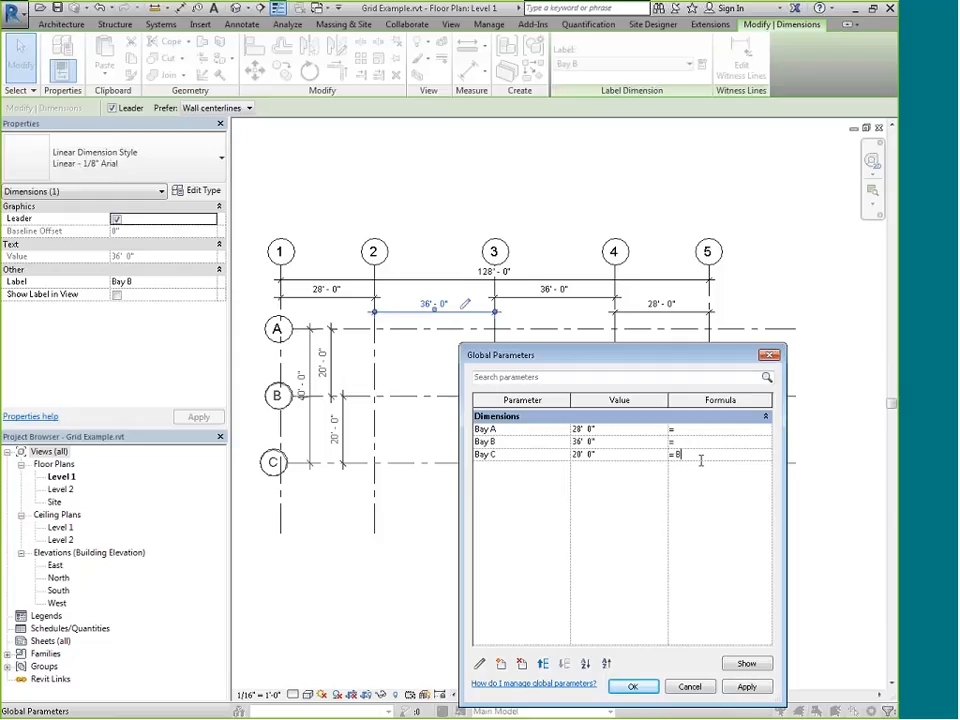
type("ay B*.5")
key("Return")
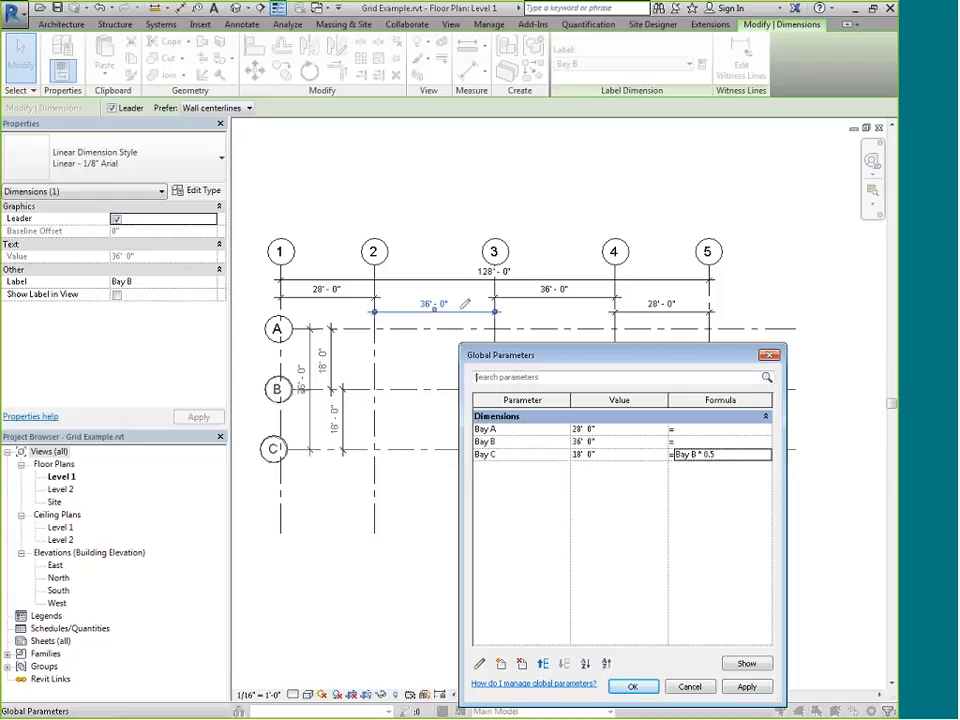
left_click(746, 687)
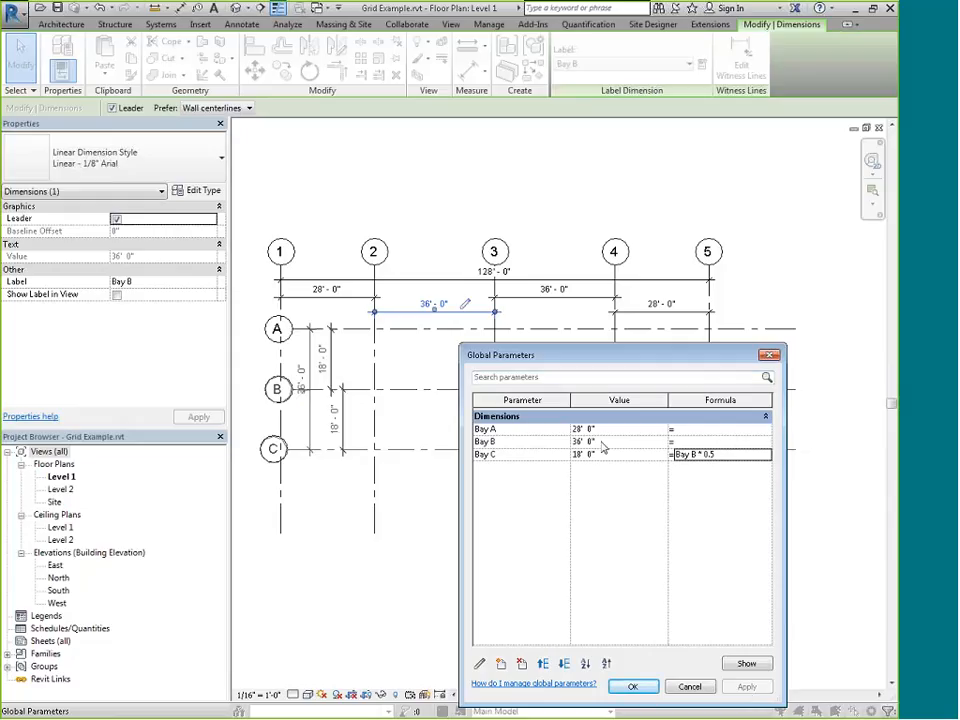
- Set the value of the global parameter Bay B to 30', apply it and close the global parameters
left_click(602, 441)
type("30")
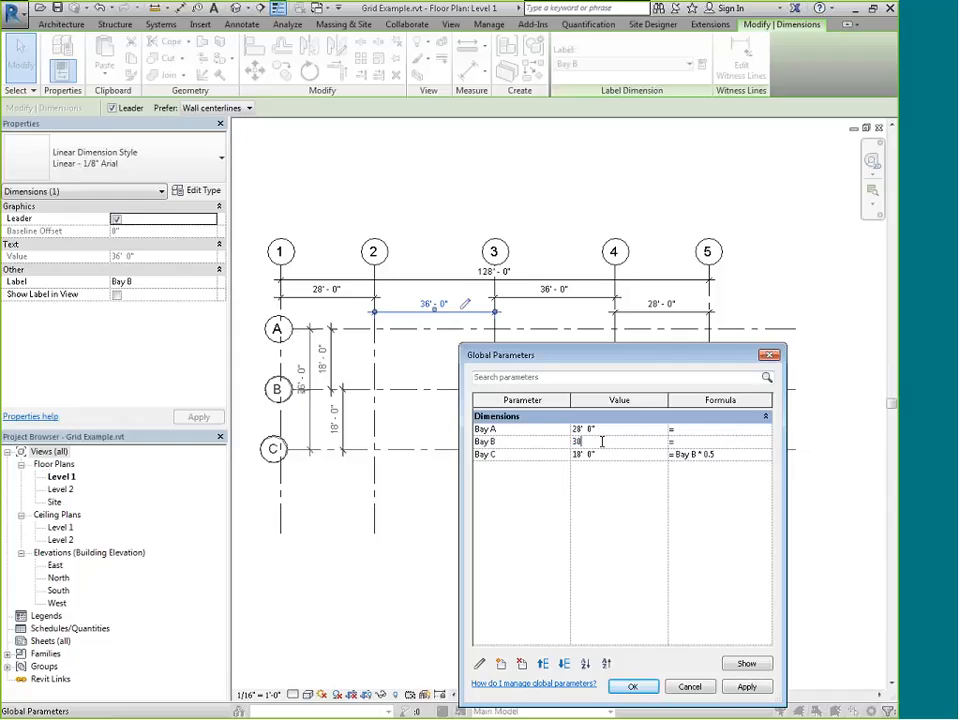
key("Tab")
left_click(742, 688)
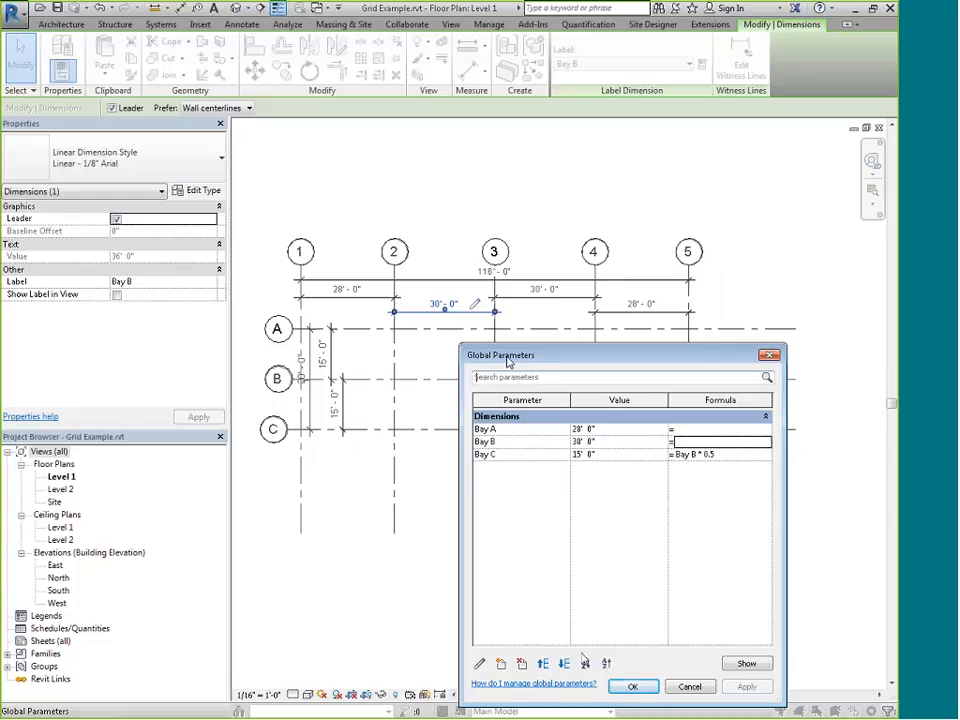
left_click(633, 688)
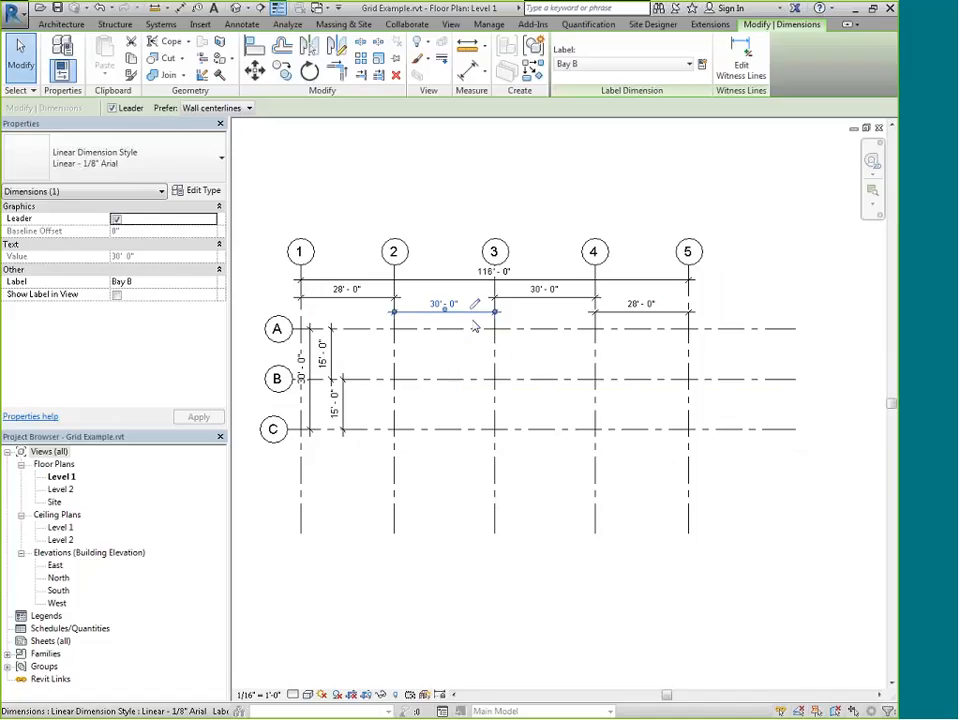
- Reveal the constraints in the Level 1 plan to examine the labelled grid dimensions, and turn the display off again
left_click(441, 696)
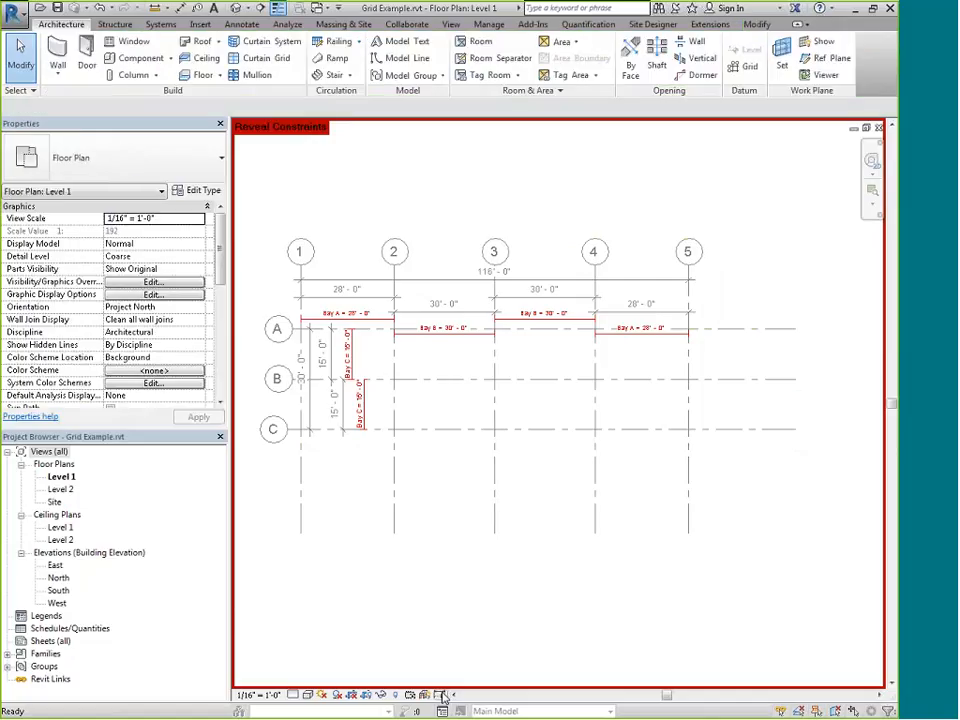
left_click(441, 697)
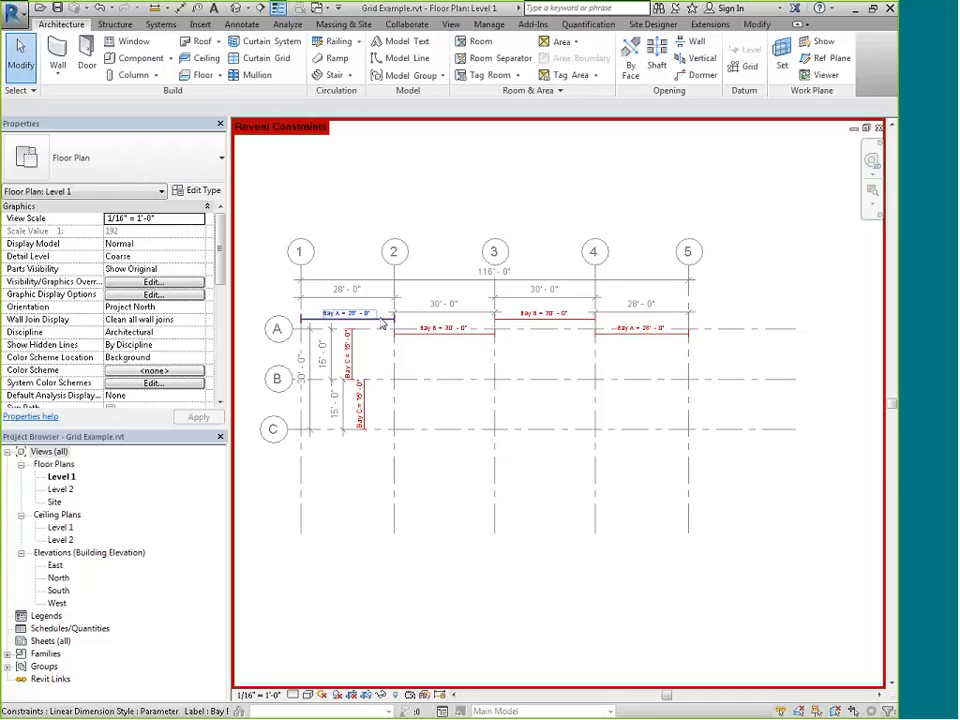
left_click(441, 697)
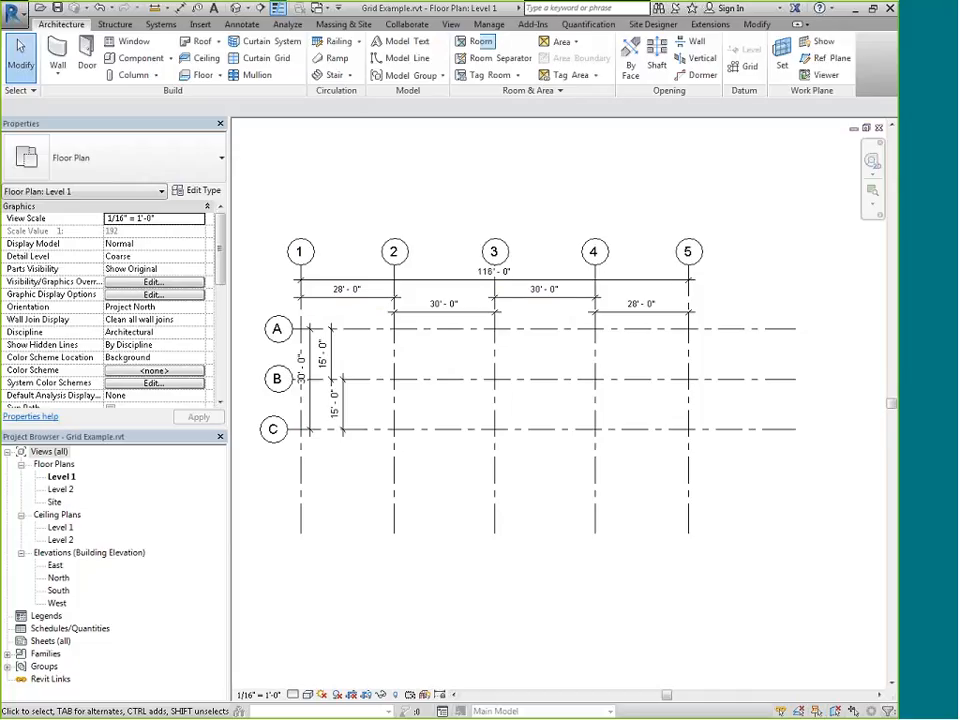
- Review the global parameters by way of the dimension between grids 2 and 3 and close them
left_click(415, 317)
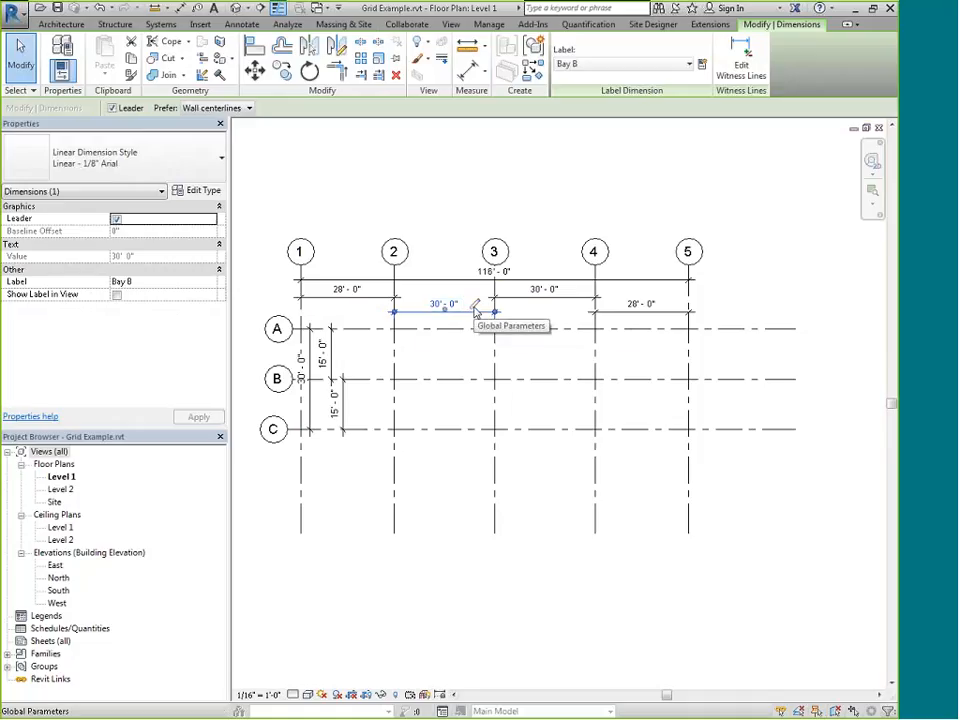
left_click(476, 308)
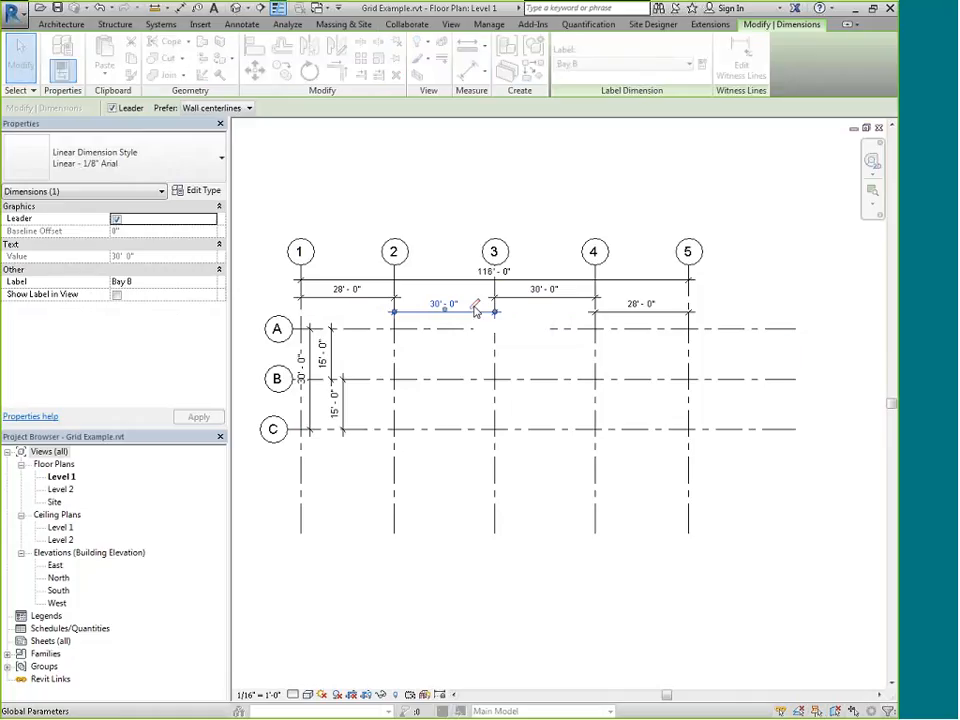
left_click_drag(505, 356, 397, 215)
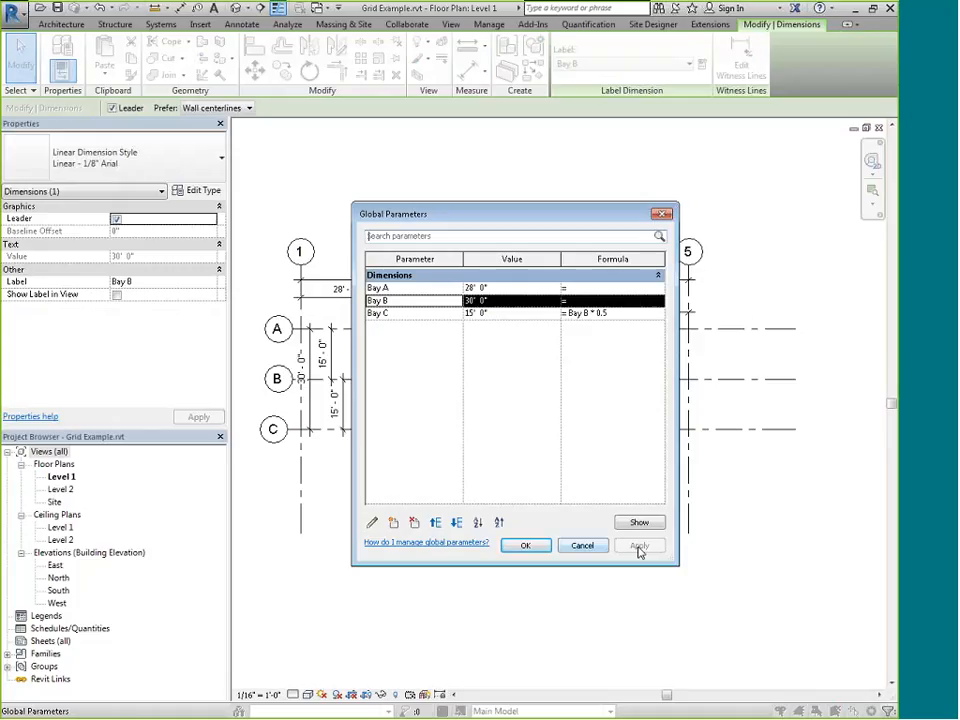
left_click(524, 546)
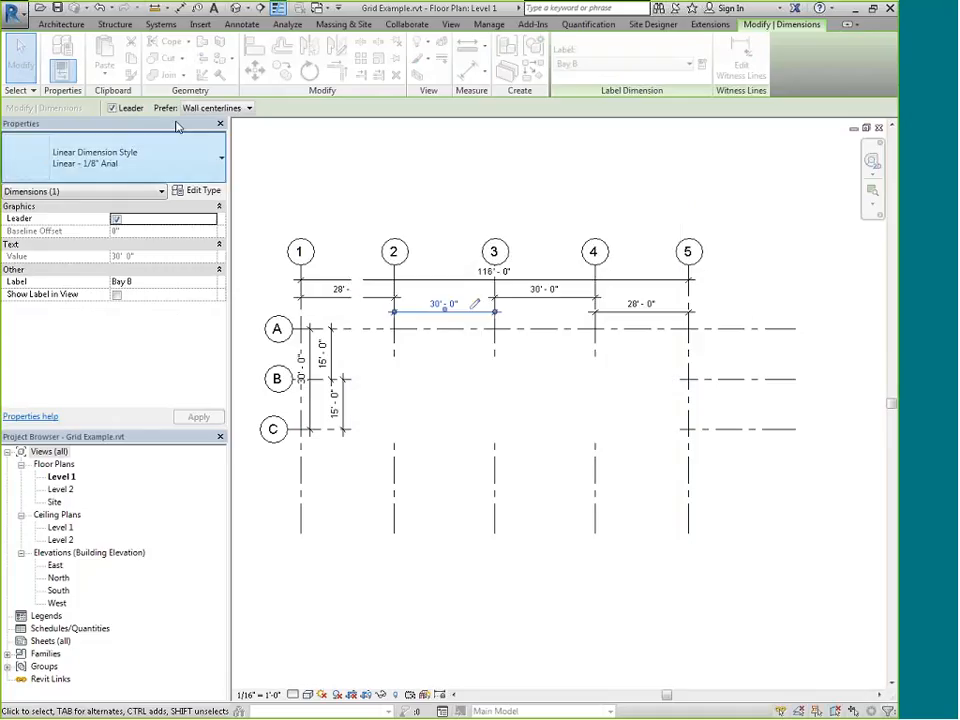
- Review the global parameters through the project management settings and close them without changes
left_click(489, 24)
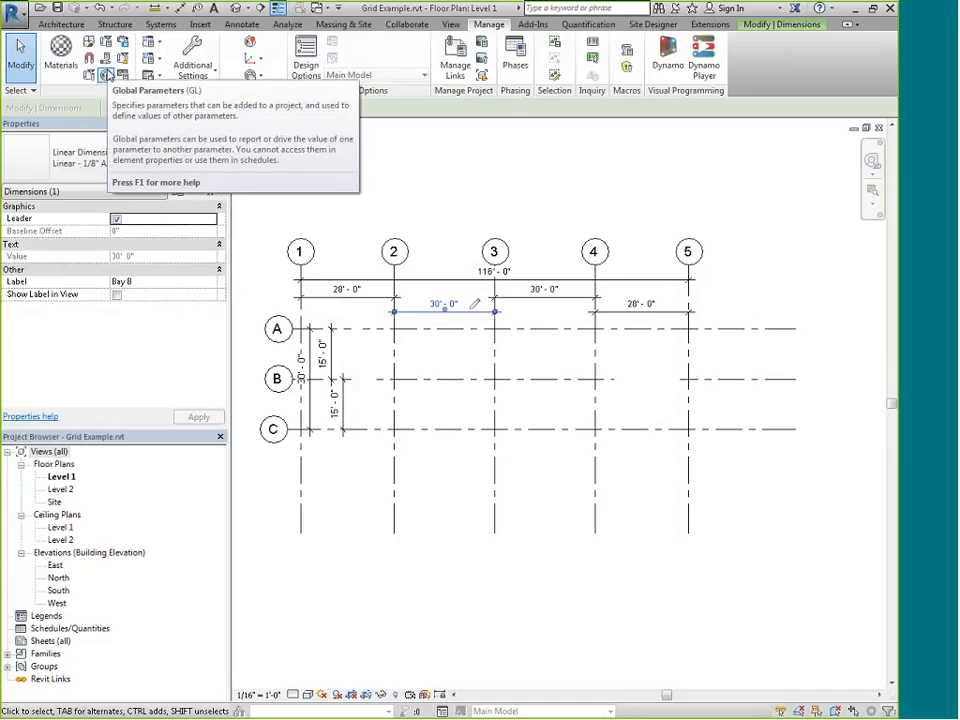
left_click(106, 76)
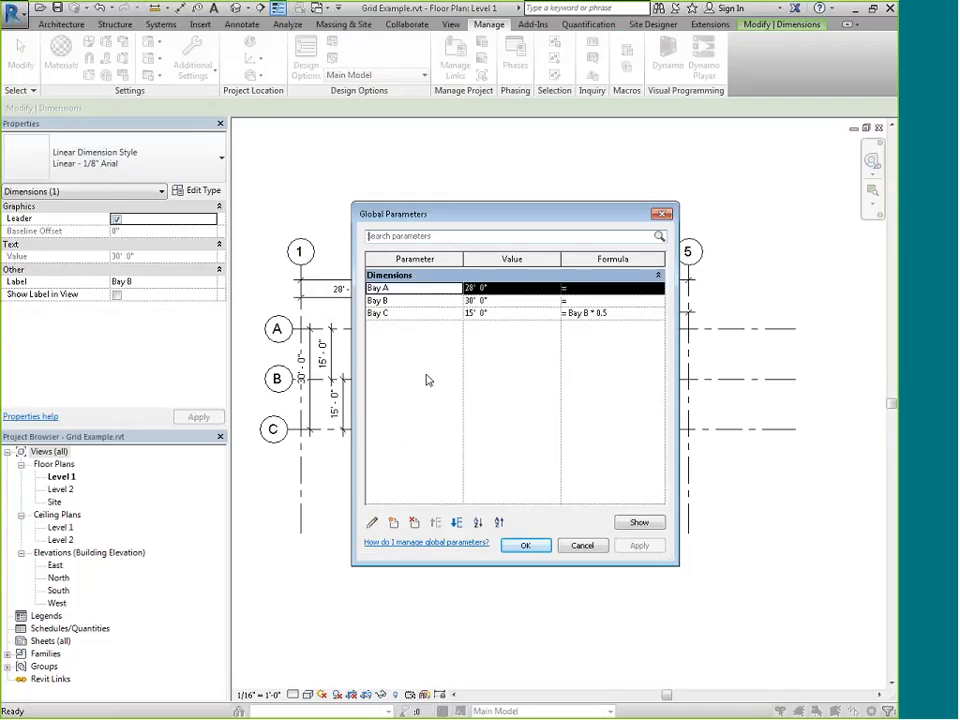
left_click(585, 545)
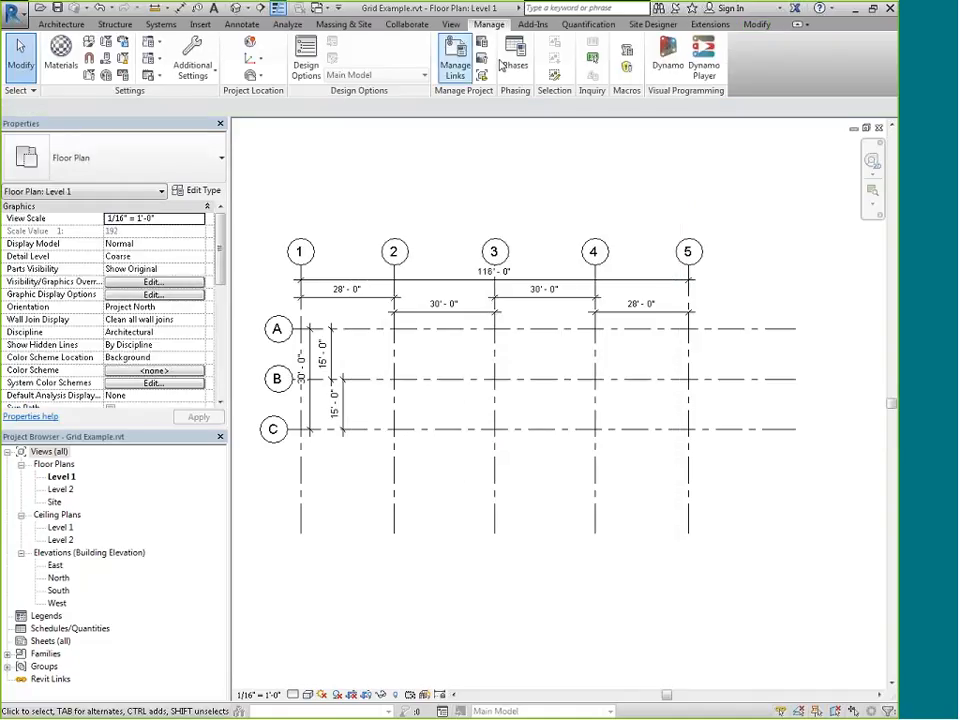
key("ctrl")
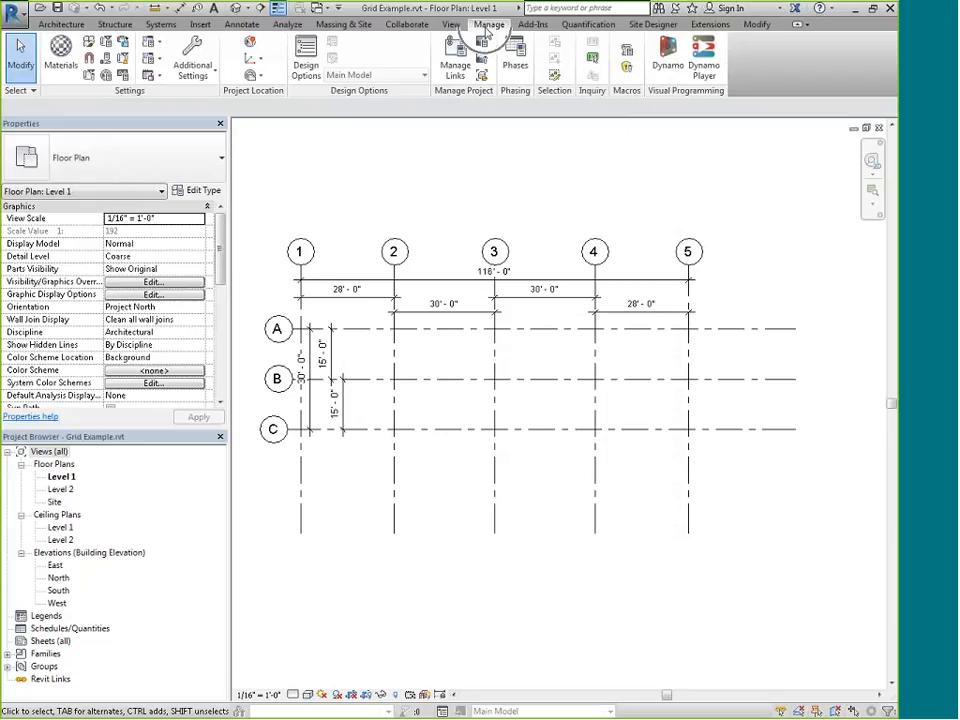
left_click(110, 83)
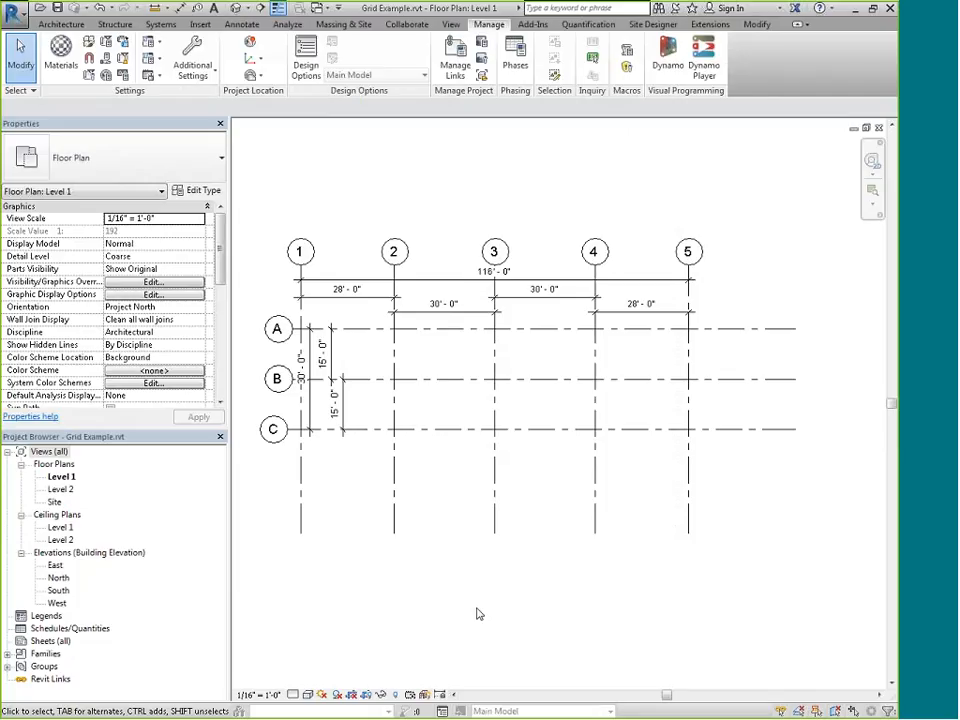
key("alt")
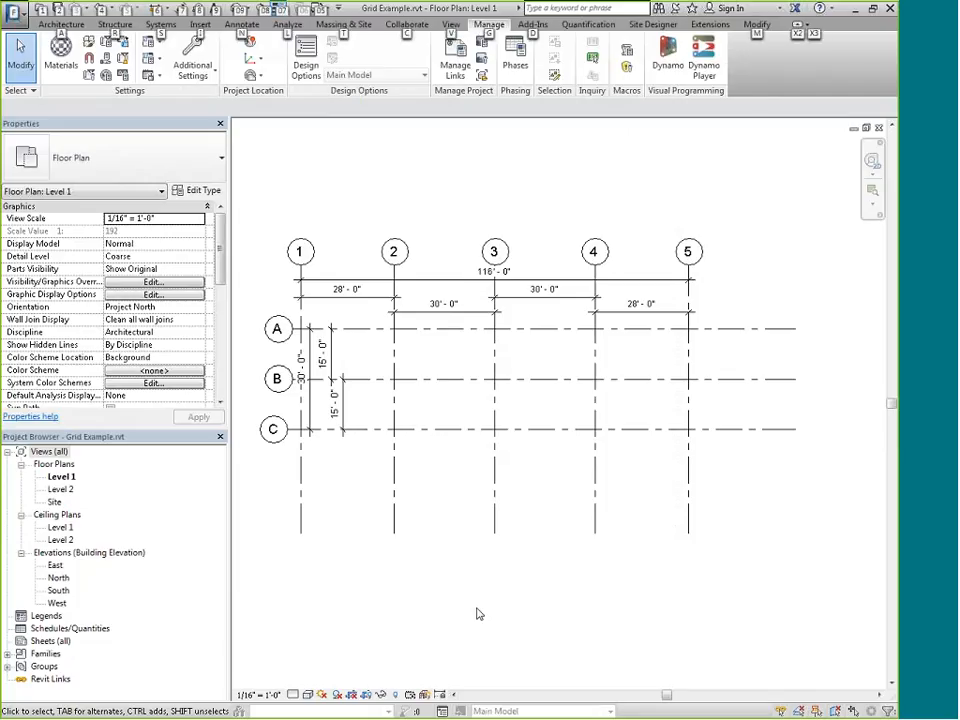
key("alt+Tab")
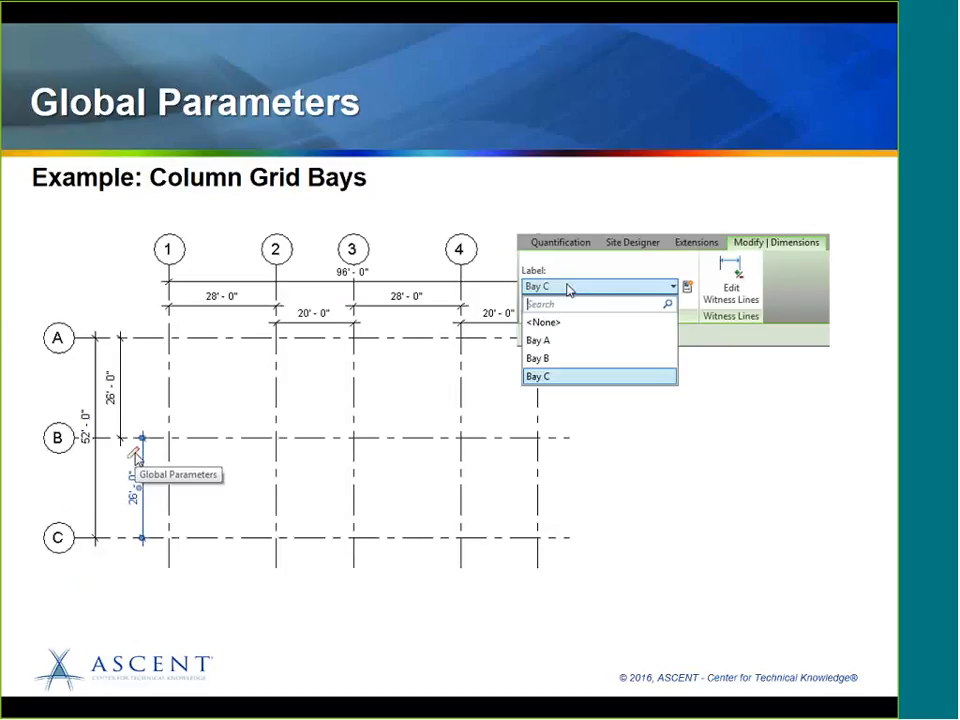
key("Right")
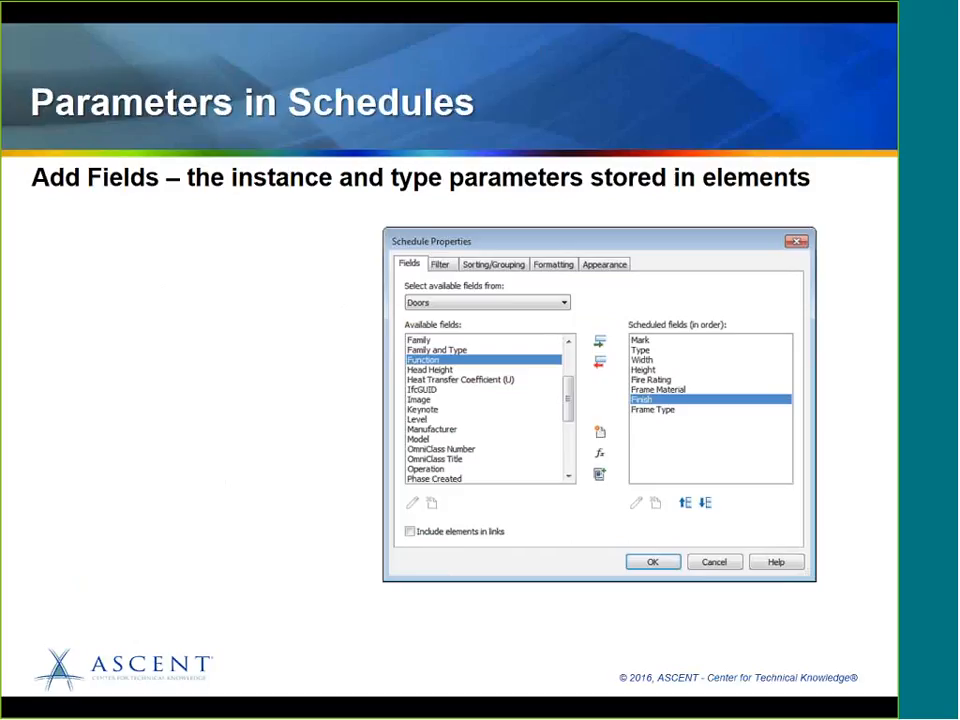
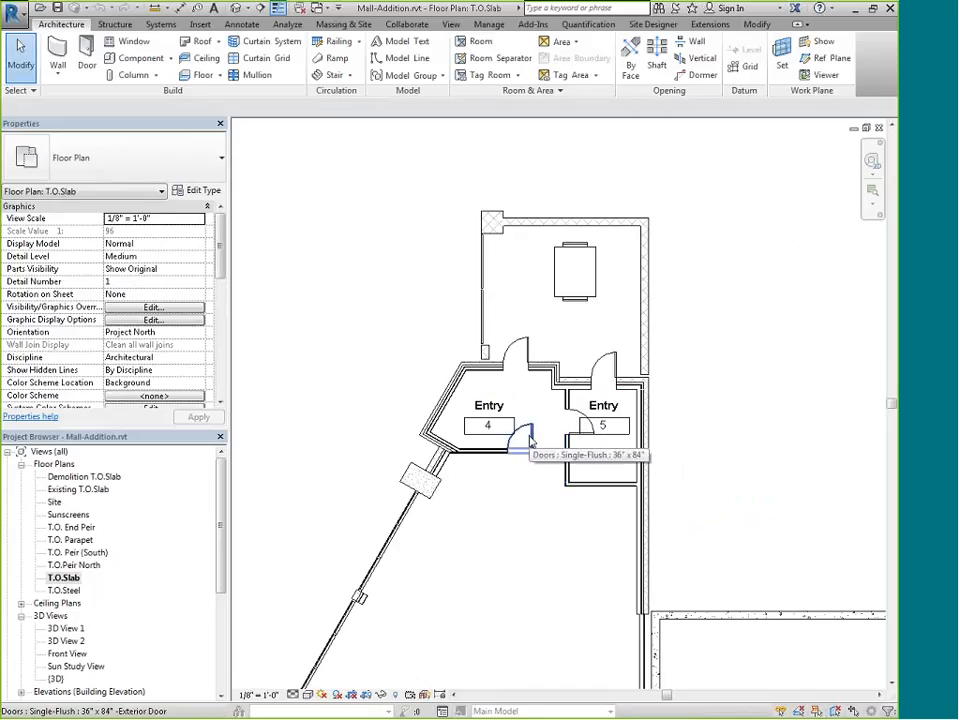
- Examine the instance properties of the doors in the upper and lower walls of Entry 4, and clear the selection
left_click(528, 350)
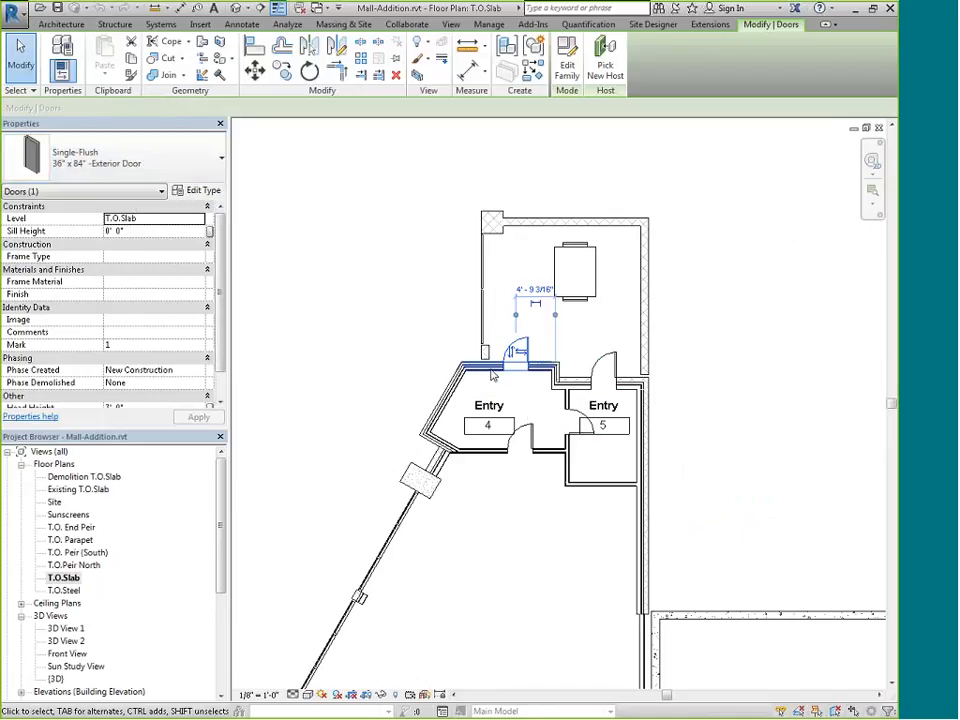
left_click(524, 436)
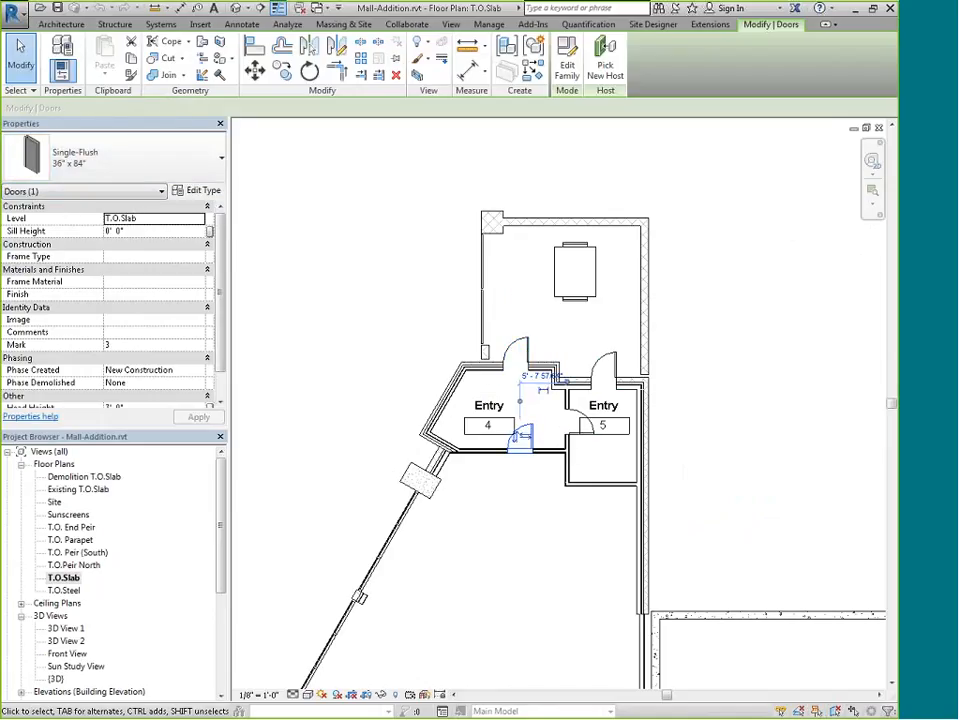
left_click(262, 329)
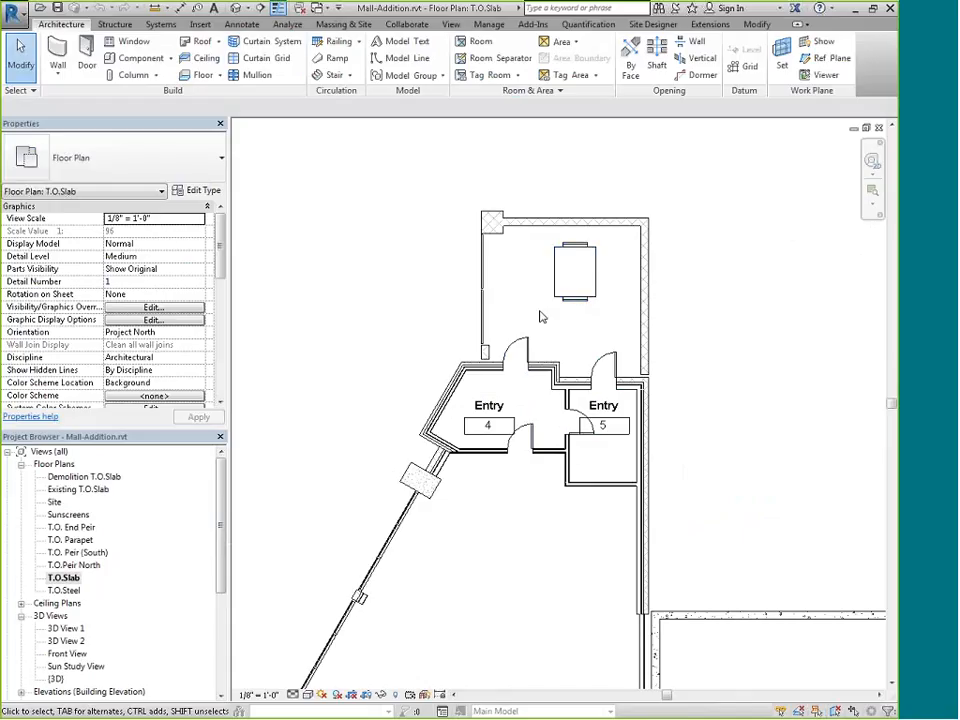
- Open the Door Schedule and start a new project parameter named Glazing from its fields
scroll(224, 571, "down", 5)
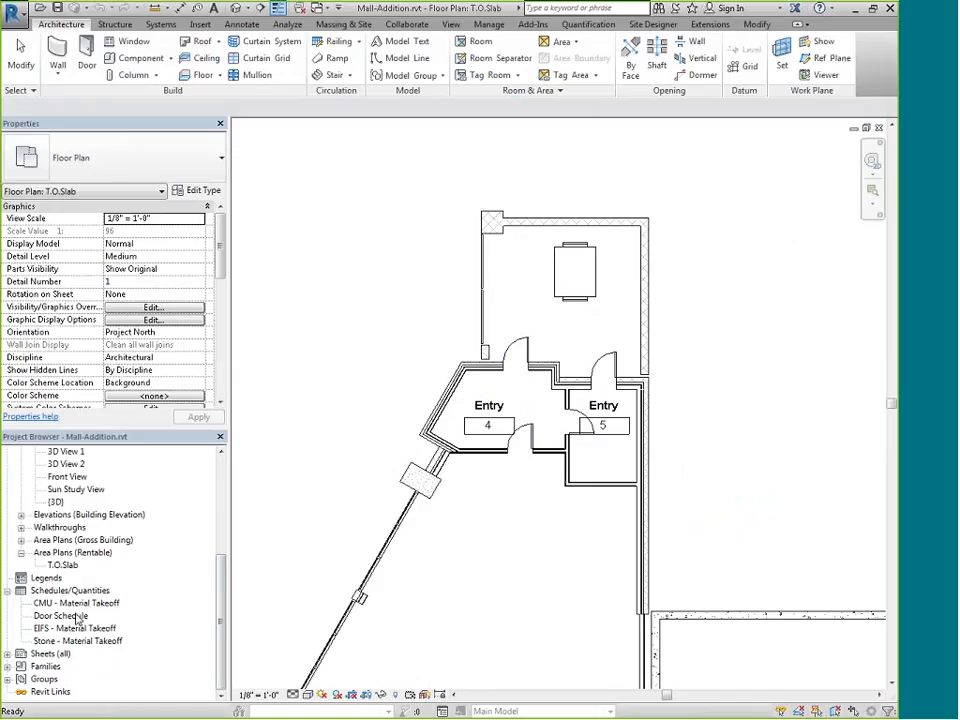
double_click(77, 616)
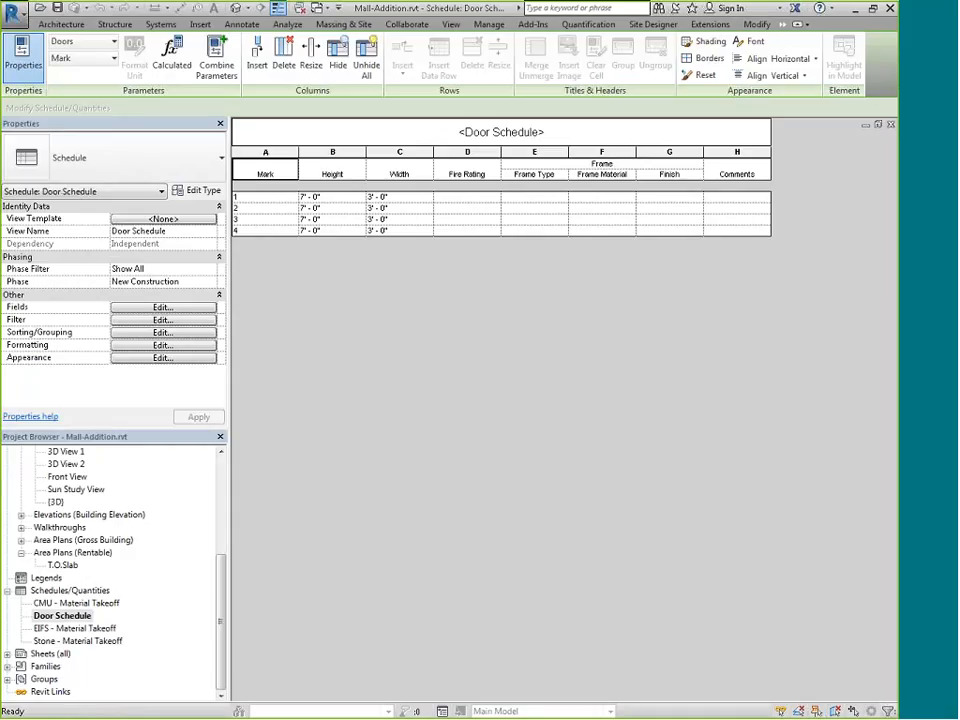
left_click(175, 309)
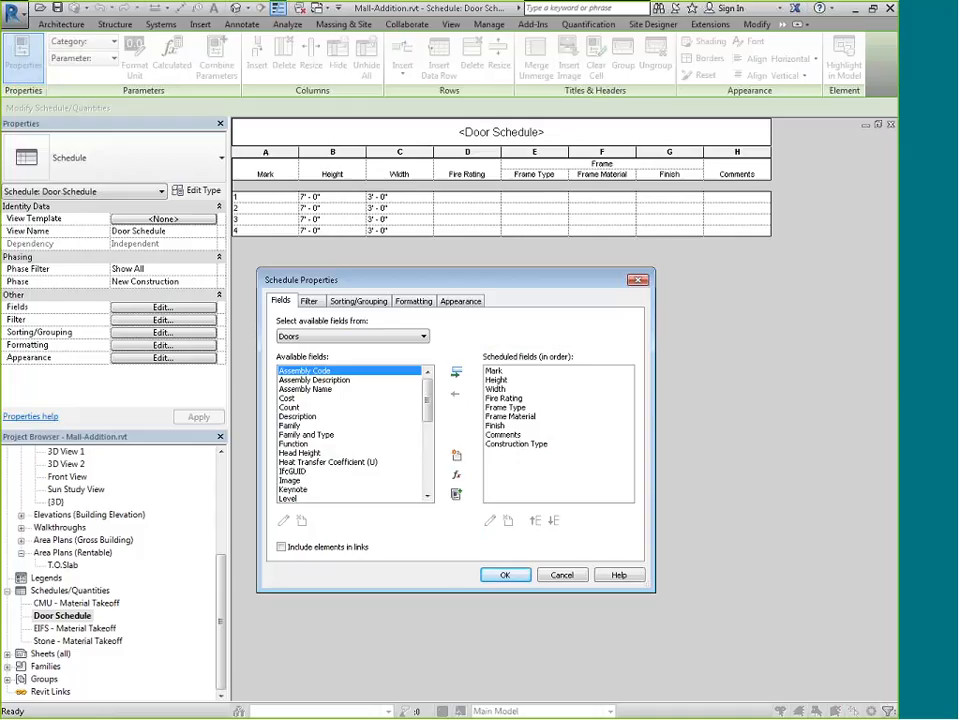
left_click(459, 461)
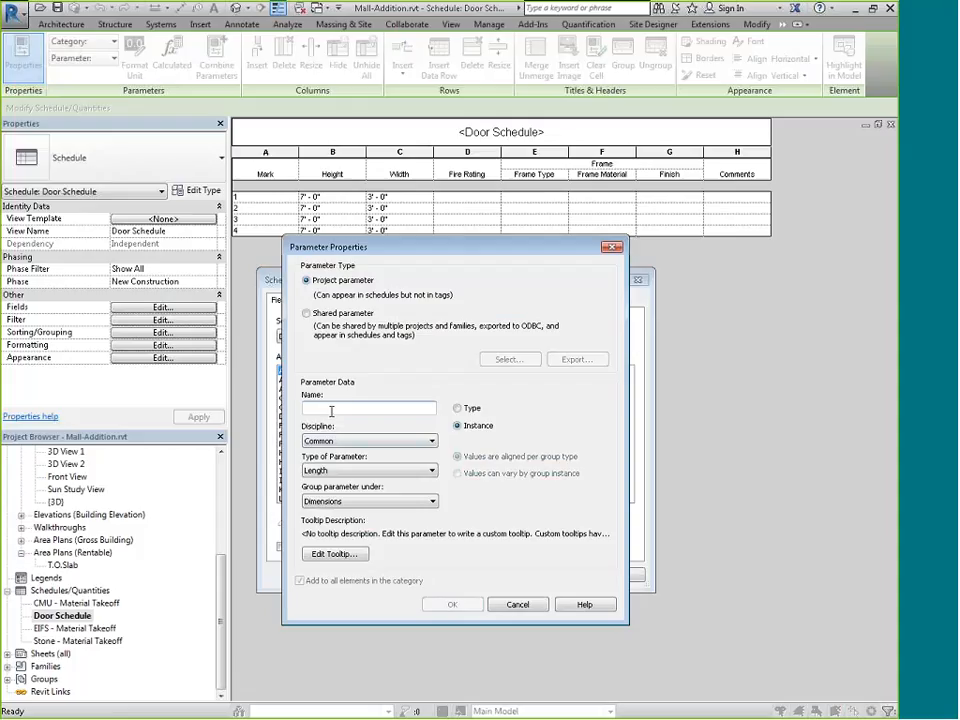
type("Glazing")
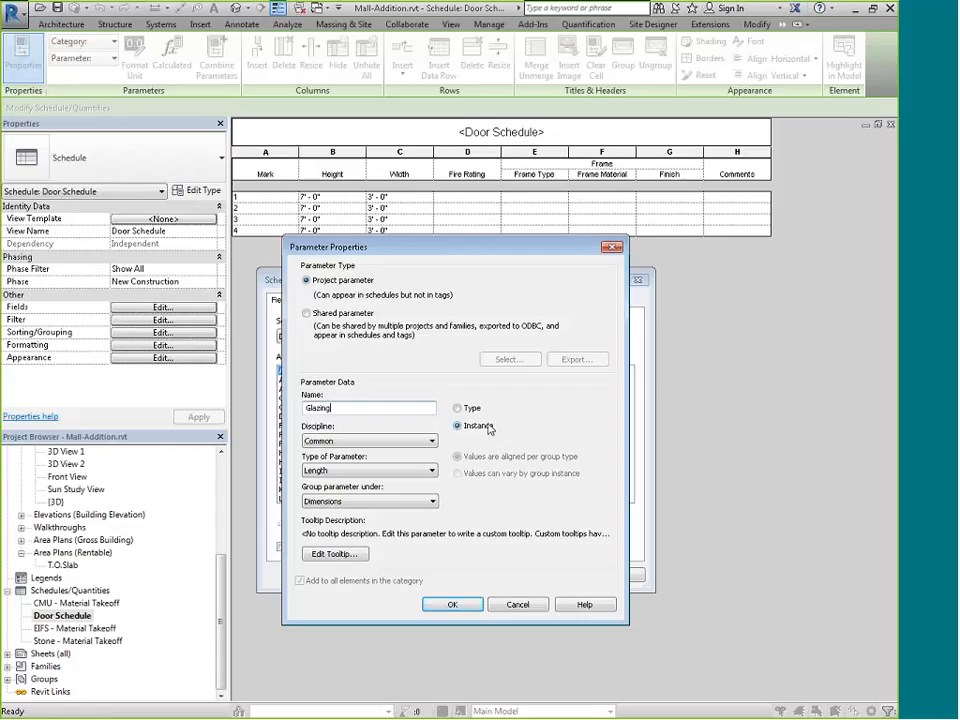
- Make Glazing a Yes/No instance parameter grouped under Identity Data and add it to the door schedule
left_click(432, 442)
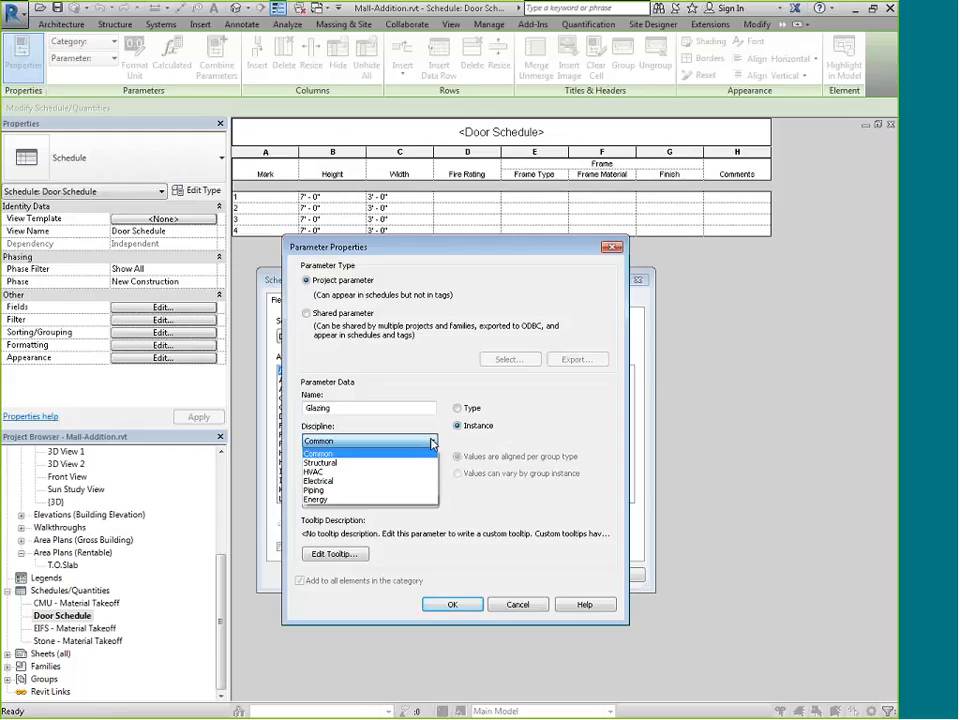
left_click(432, 443)
left_click(432, 470)
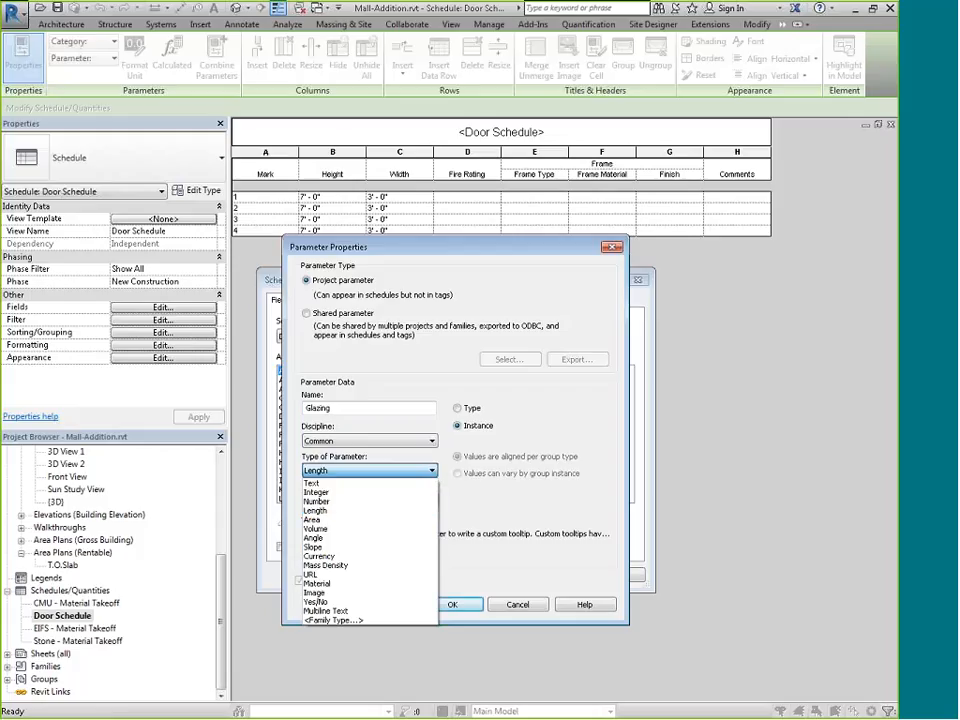
left_click(399, 602)
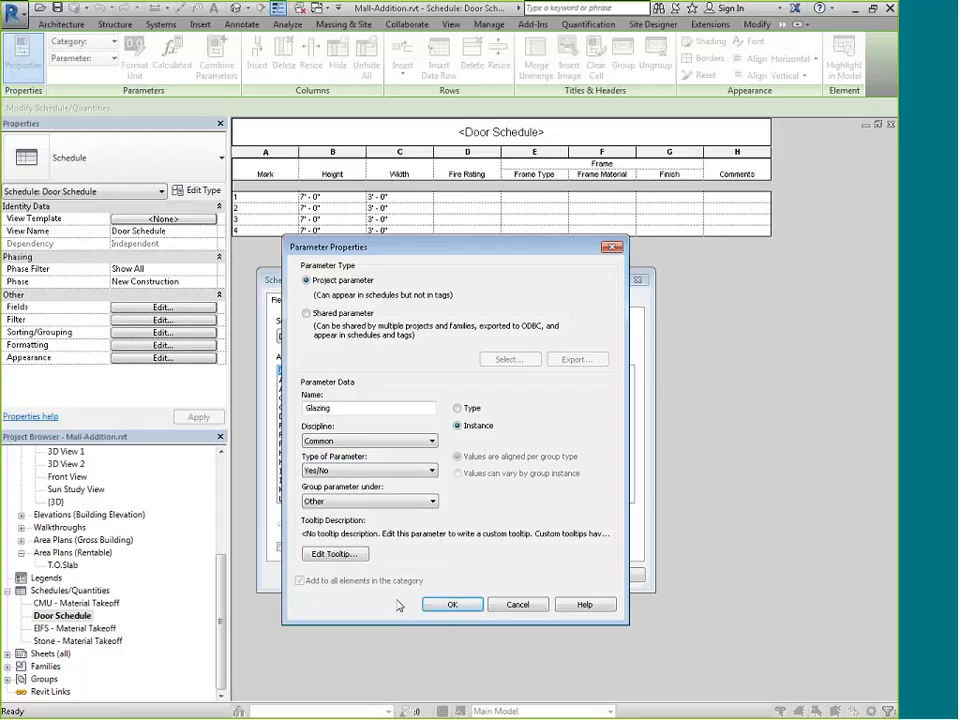
left_click(432, 502)
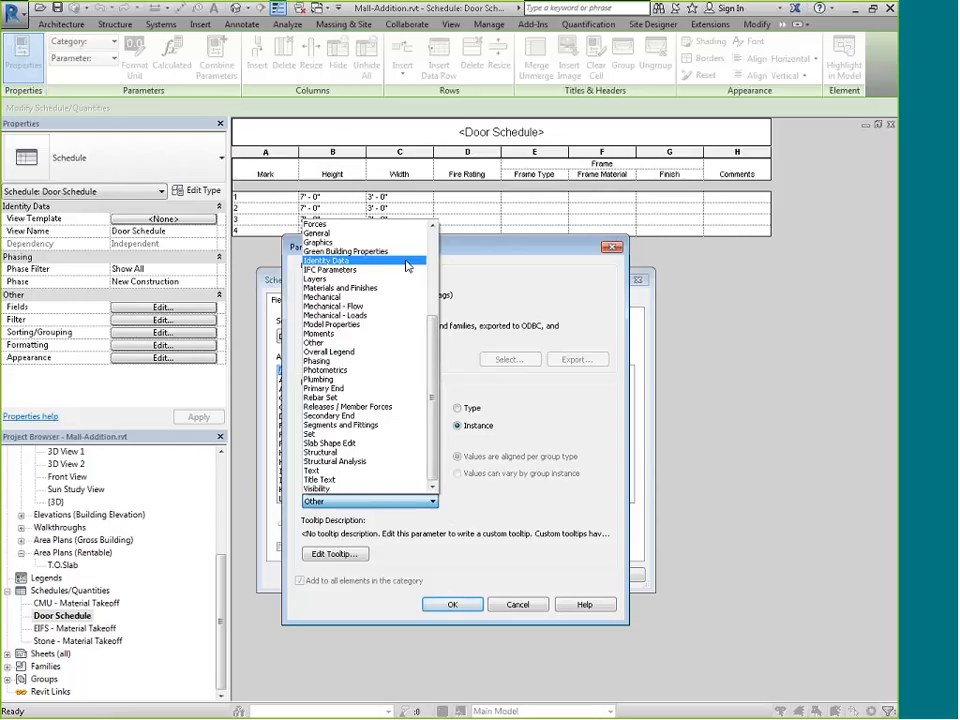
left_click(407, 262)
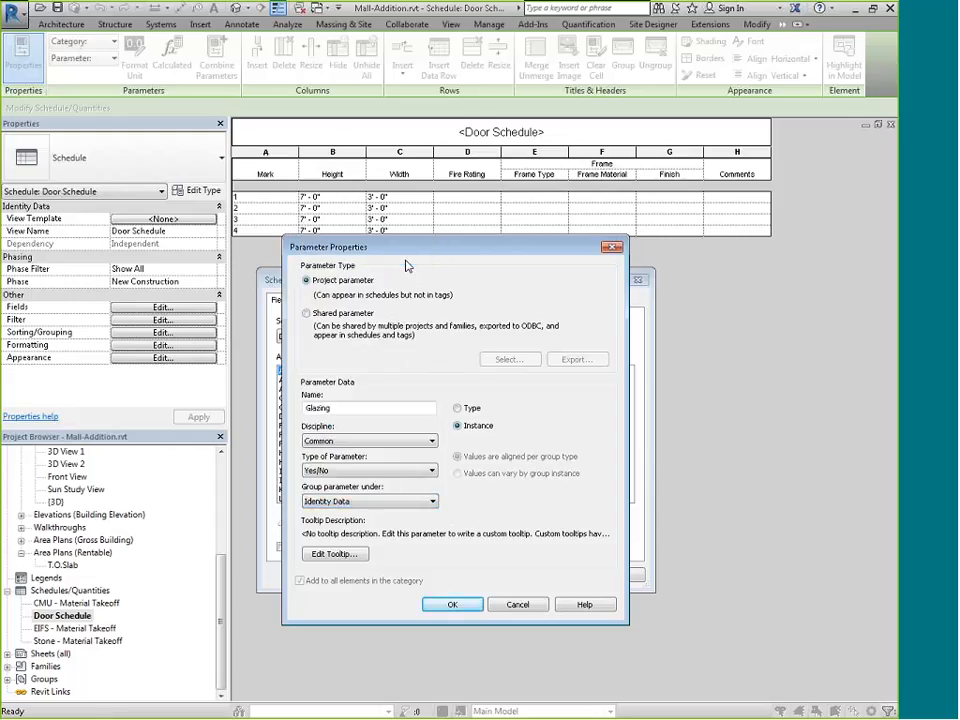
left_click(450, 604)
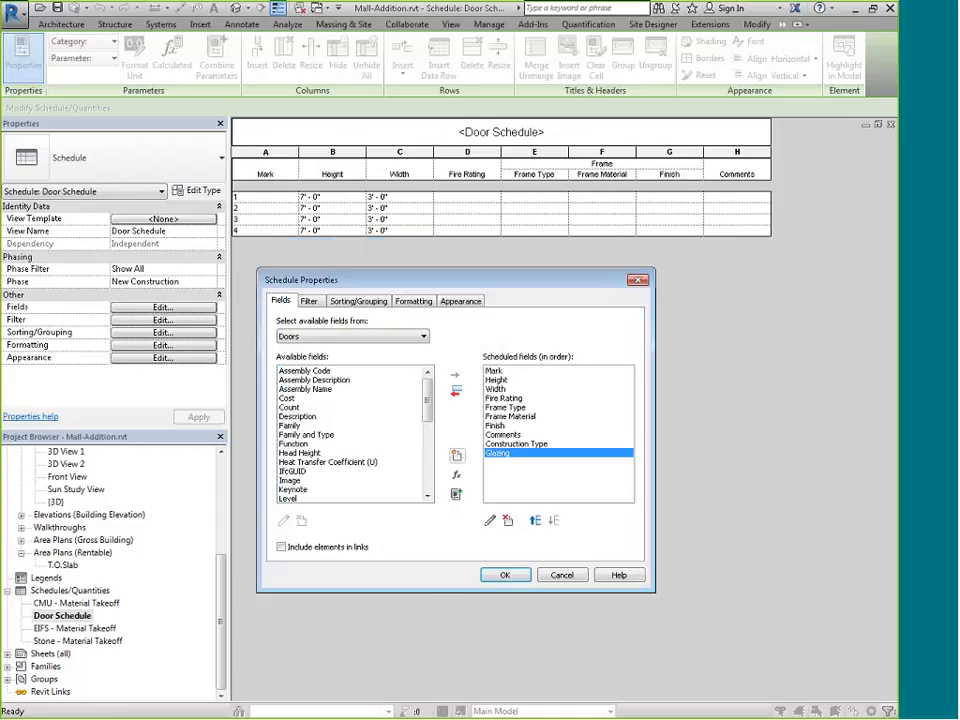
left_click(503, 576)
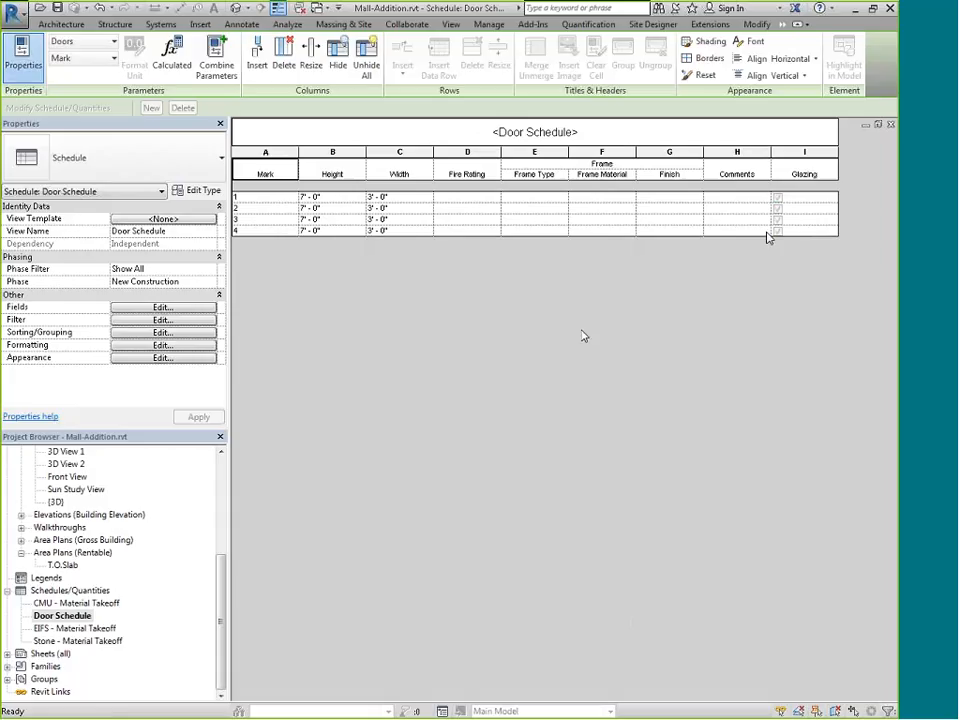
- Turn off Glazing for door 1 in the schedule and check the door's properties in the T.O.Slab plan
left_click(779, 198)
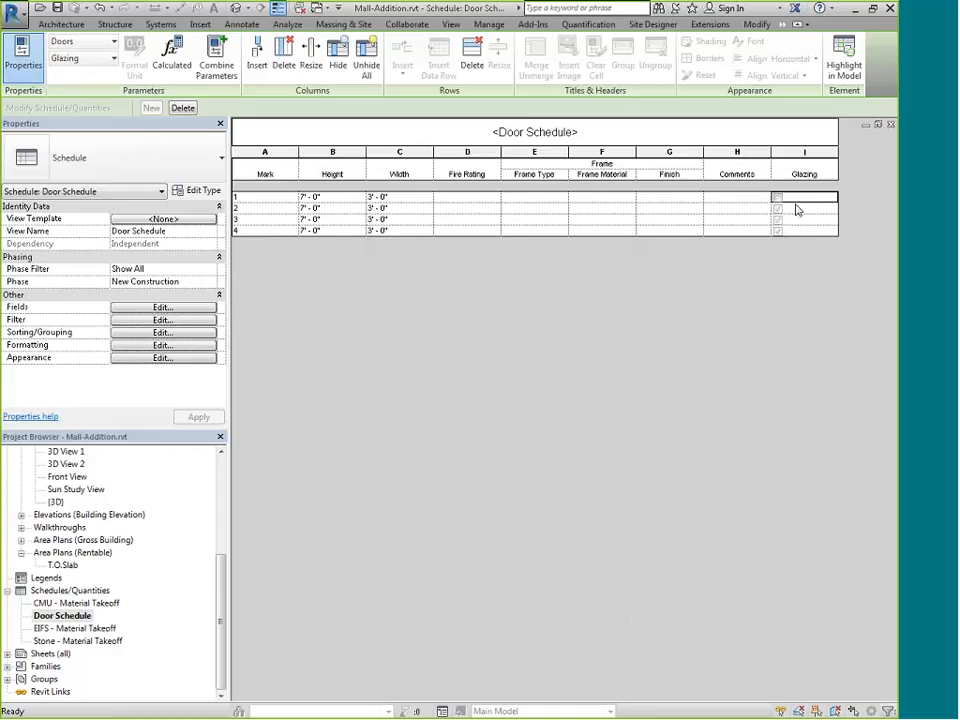
key("ctrl+Tab")
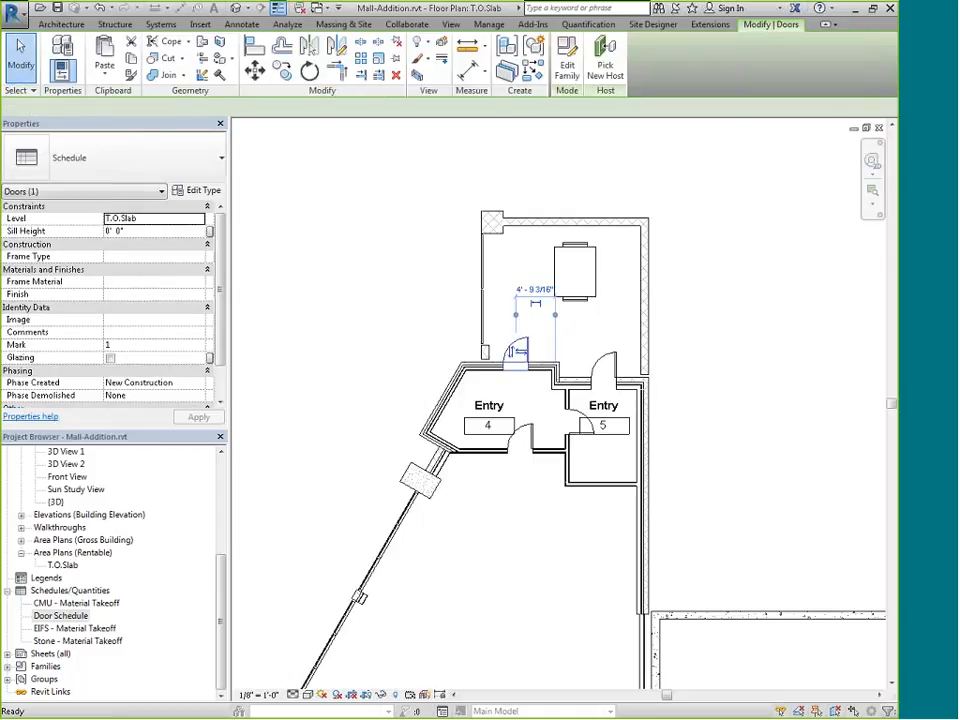
left_click(562, 358)
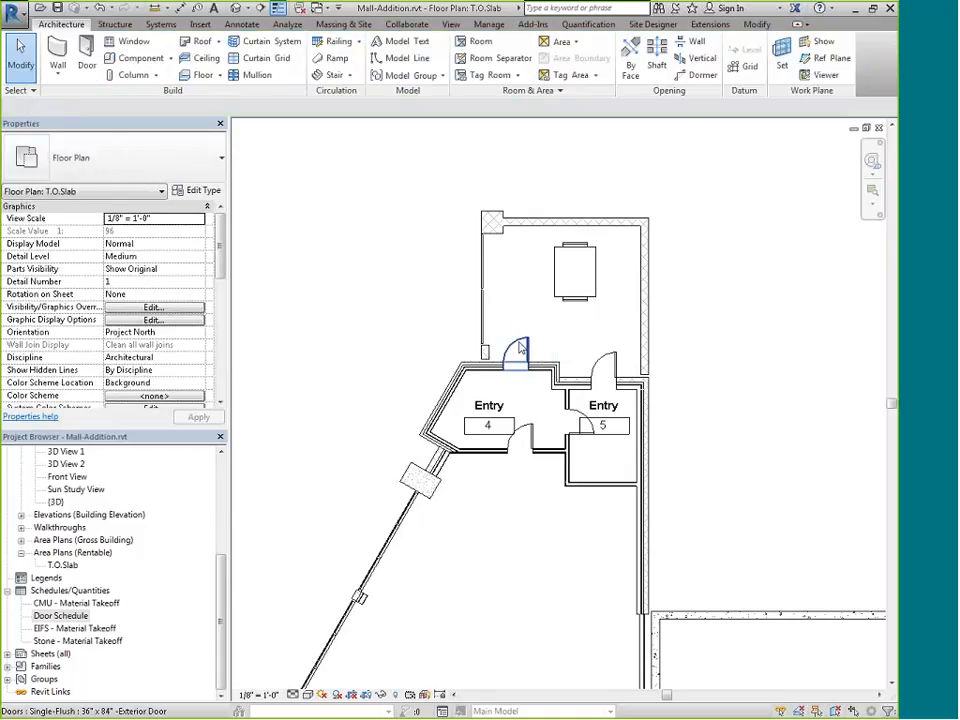
left_click(514, 352)
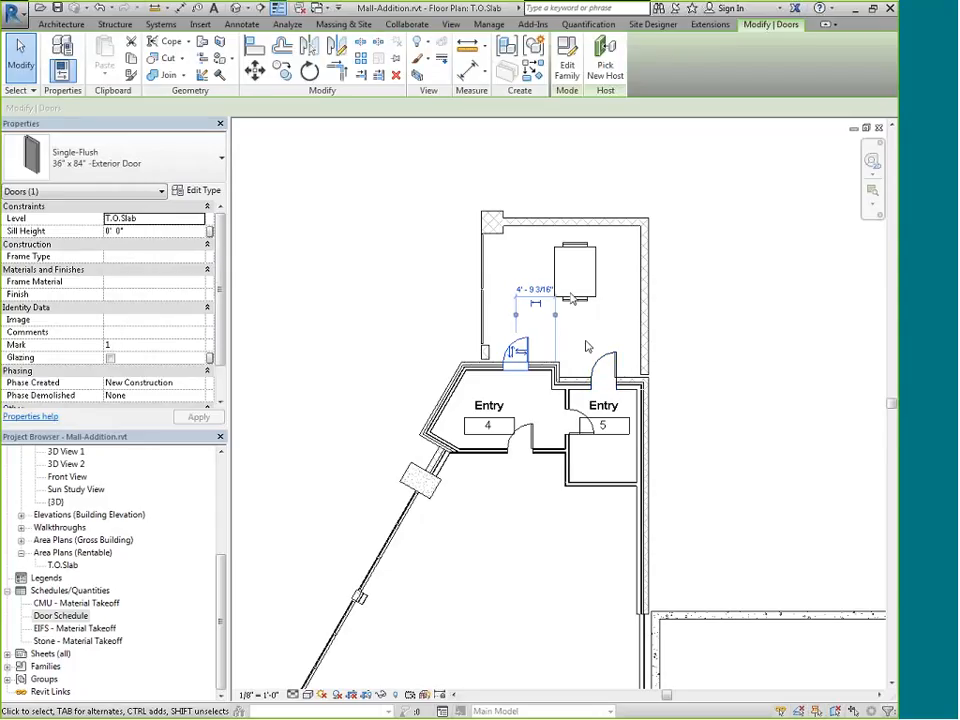
- Turn off Glazing for door 2, in the upper wall of Entry 5, and clear the selection
left_click(604, 368)
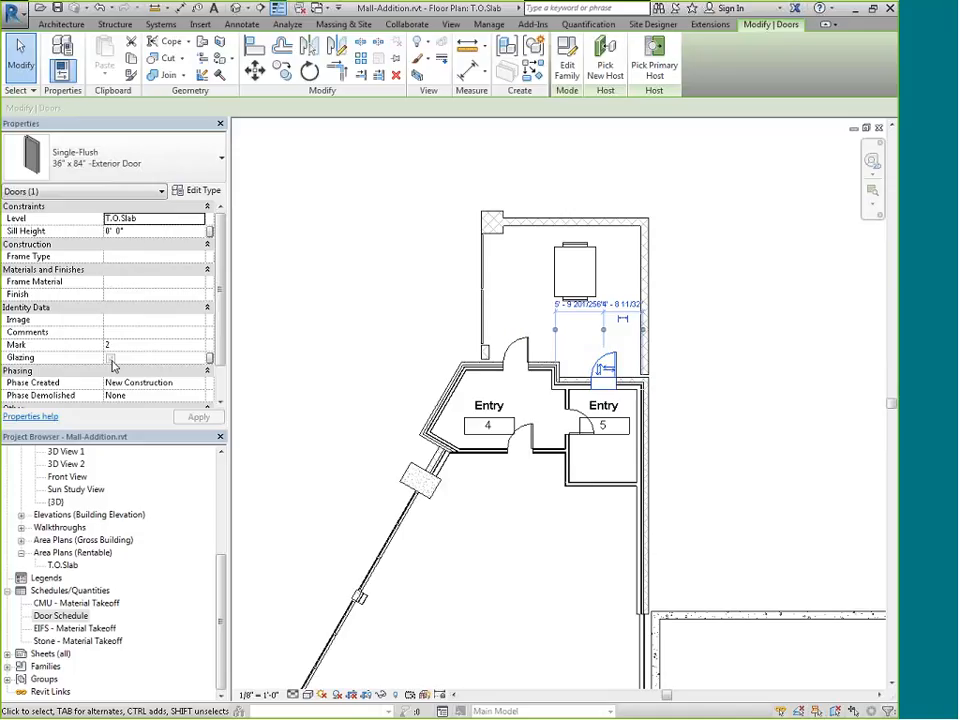
left_click(111, 359)
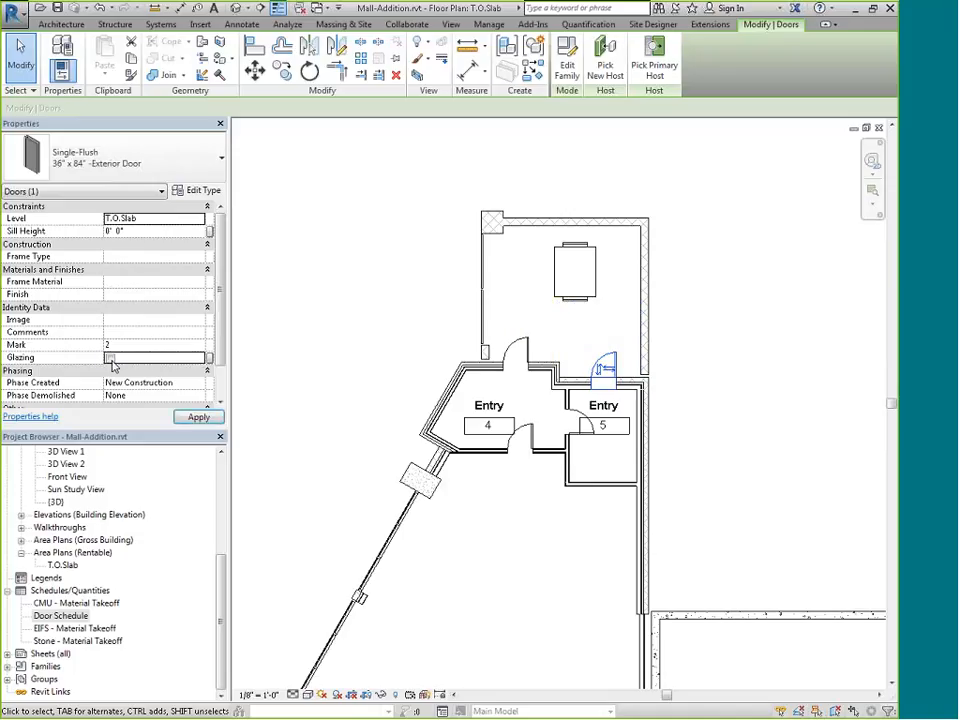
left_click(306, 407)
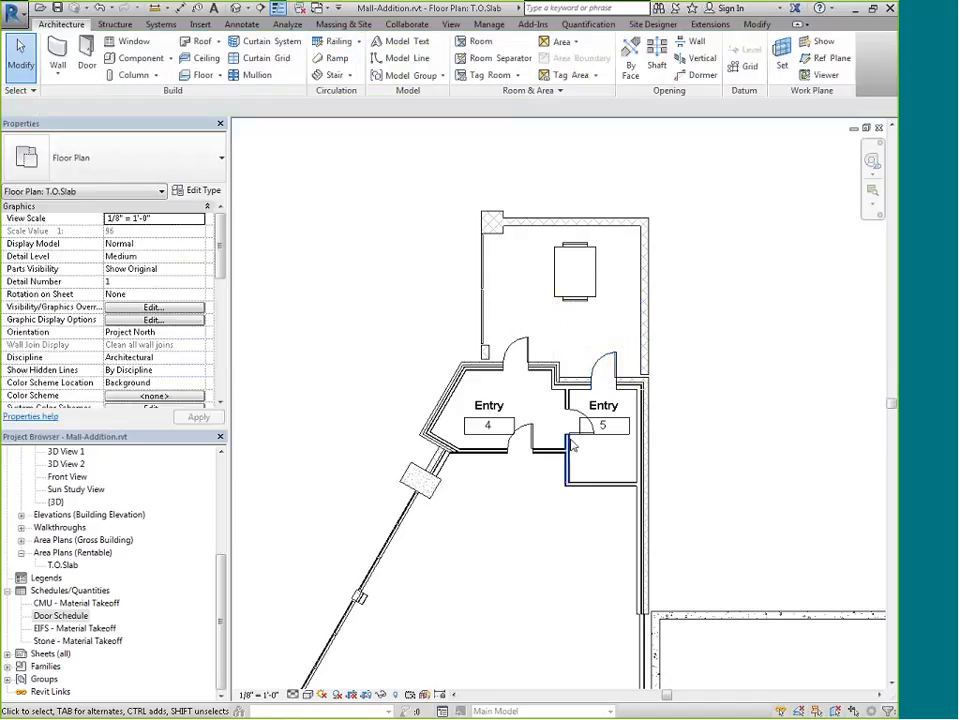
- Turn on Glazing for doors 3 and 4 in the plan and return to the Door Schedule to compare
left_click(522, 438)
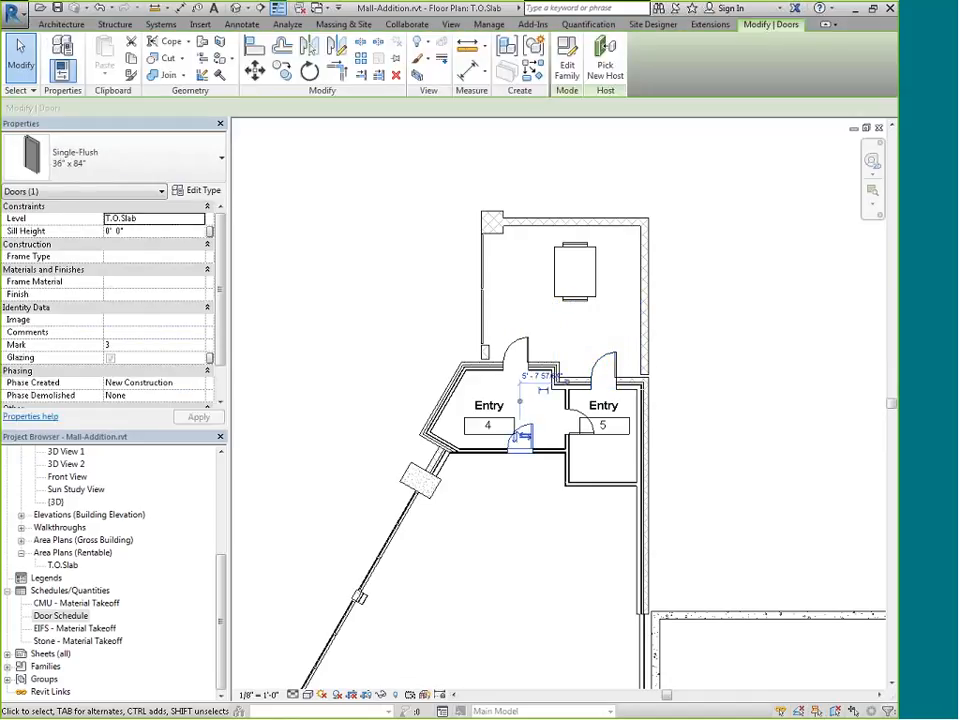
left_click(119, 362)
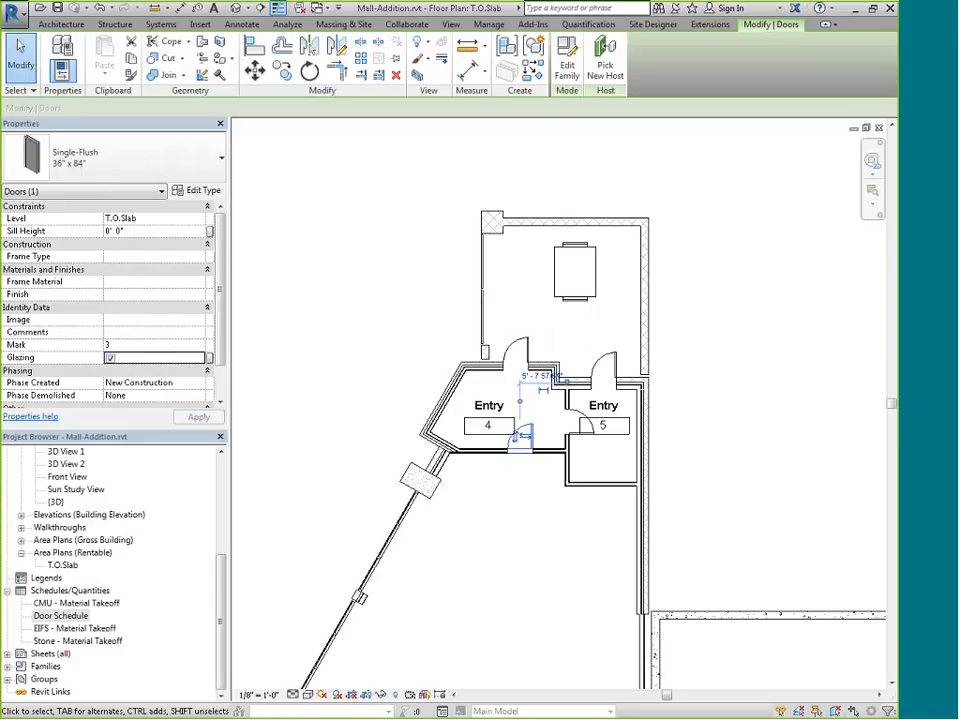
left_click(583, 423)
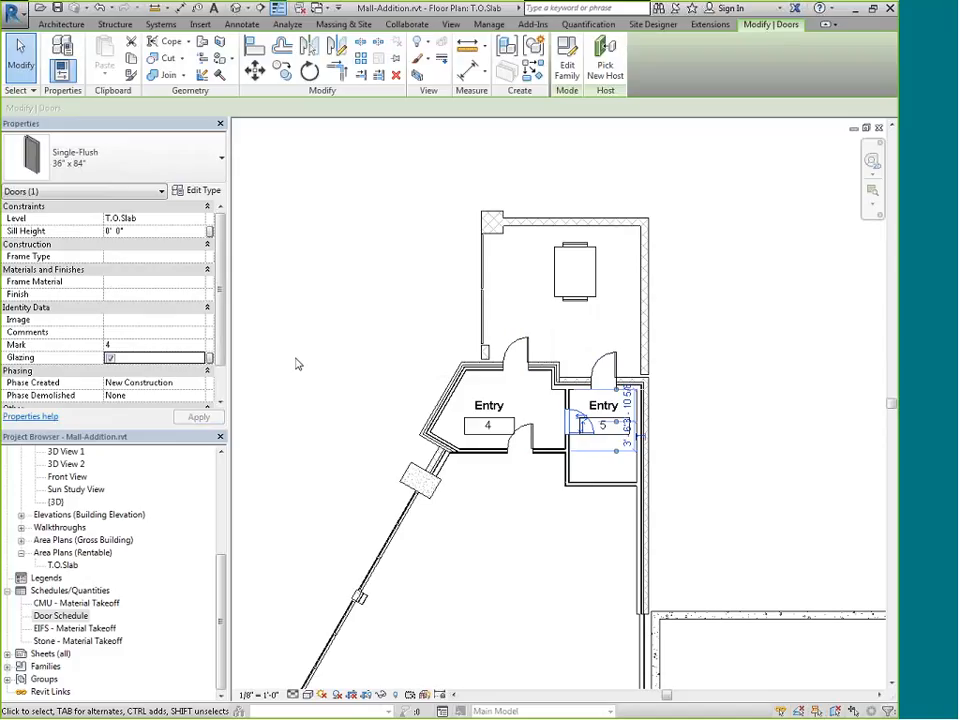
left_click(298, 364)
key("ctrl+Tab")
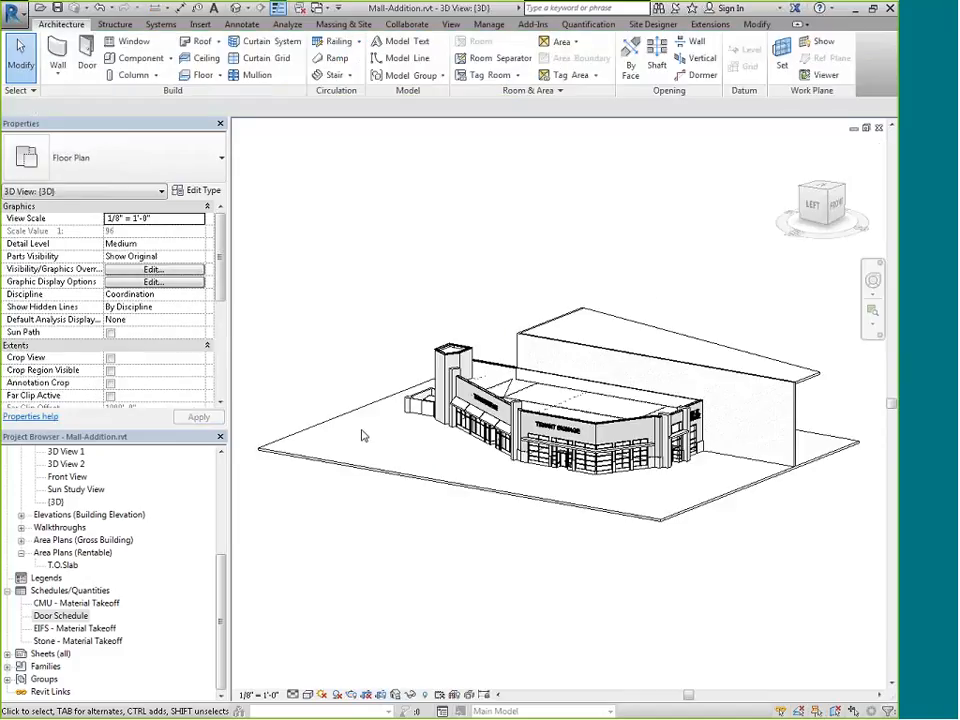
key("ctrl+Tab")
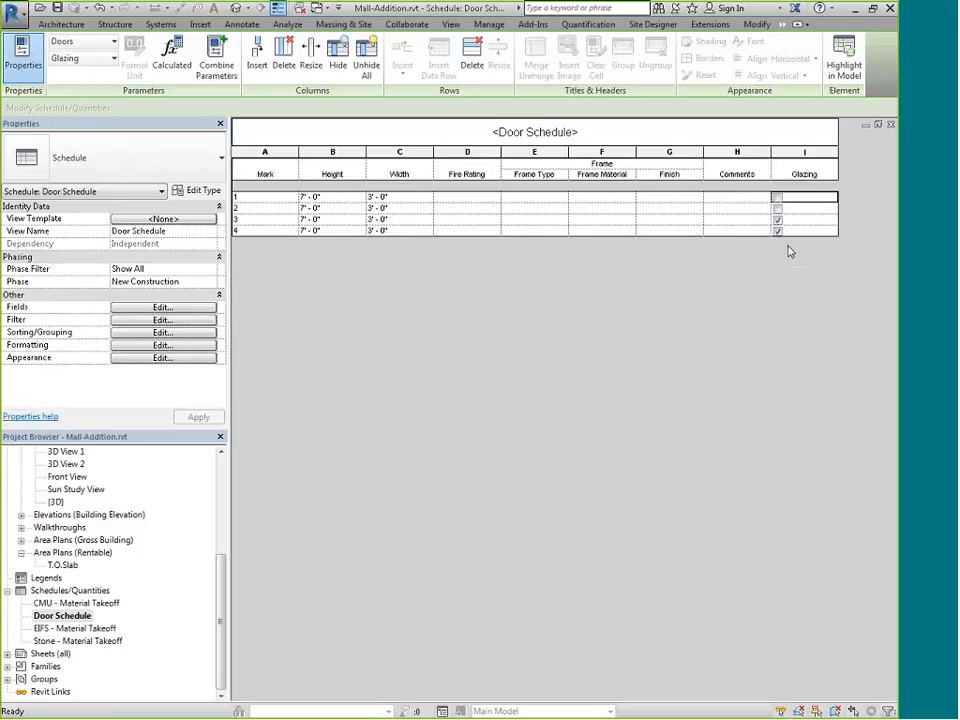
- Start another project parameter from the schedule fields, named Noise Control Raing and stored by type
left_click(182, 309)
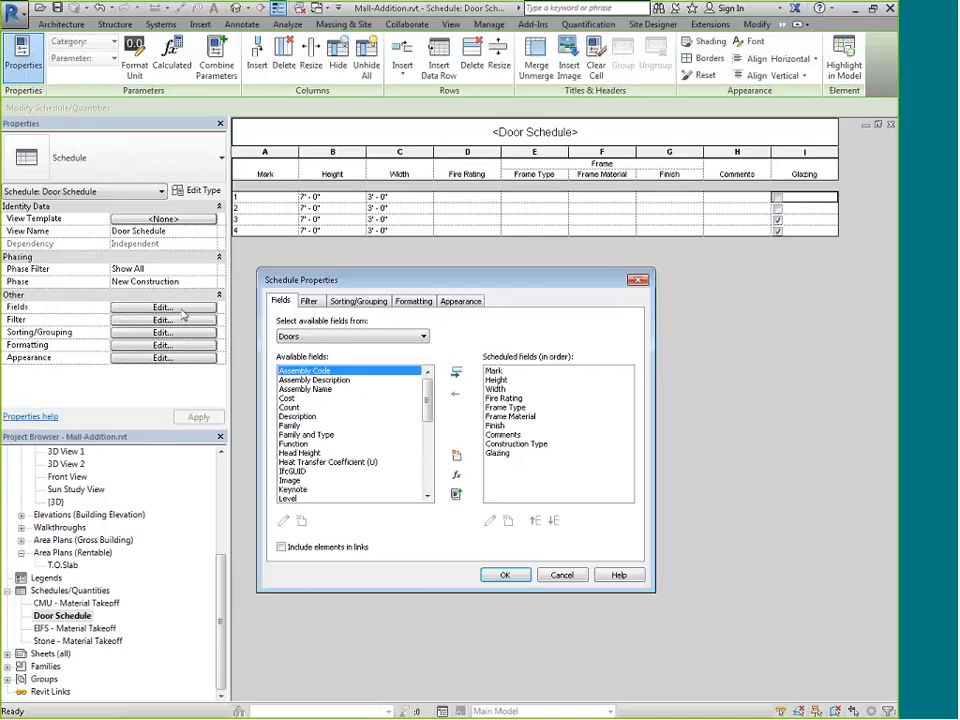
left_click(456, 456)
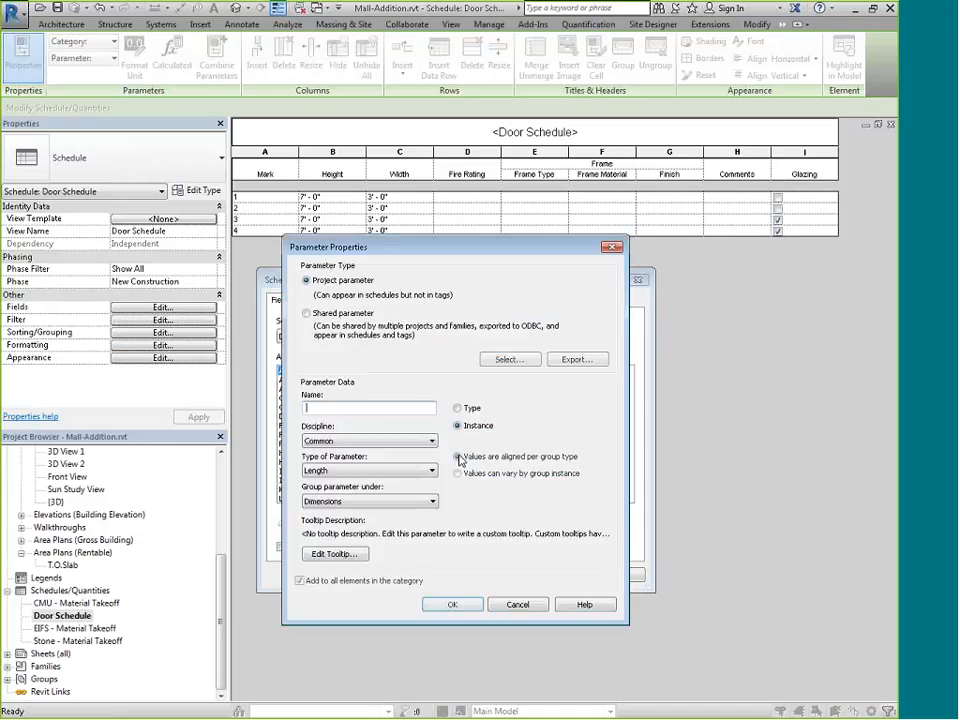
left_click(382, 408)
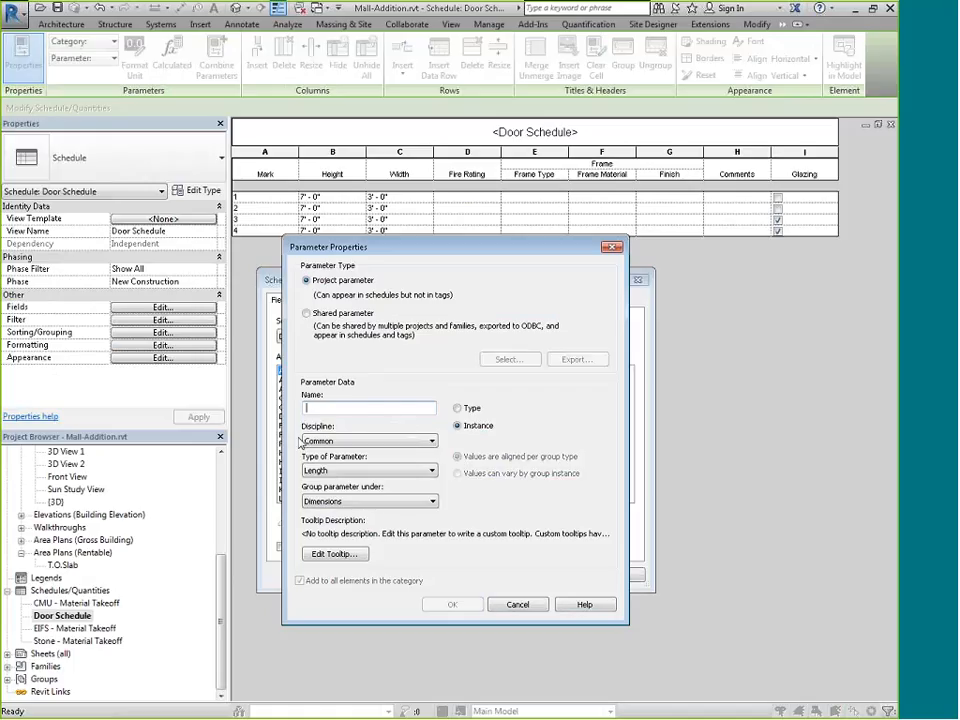
type("Noise Co")
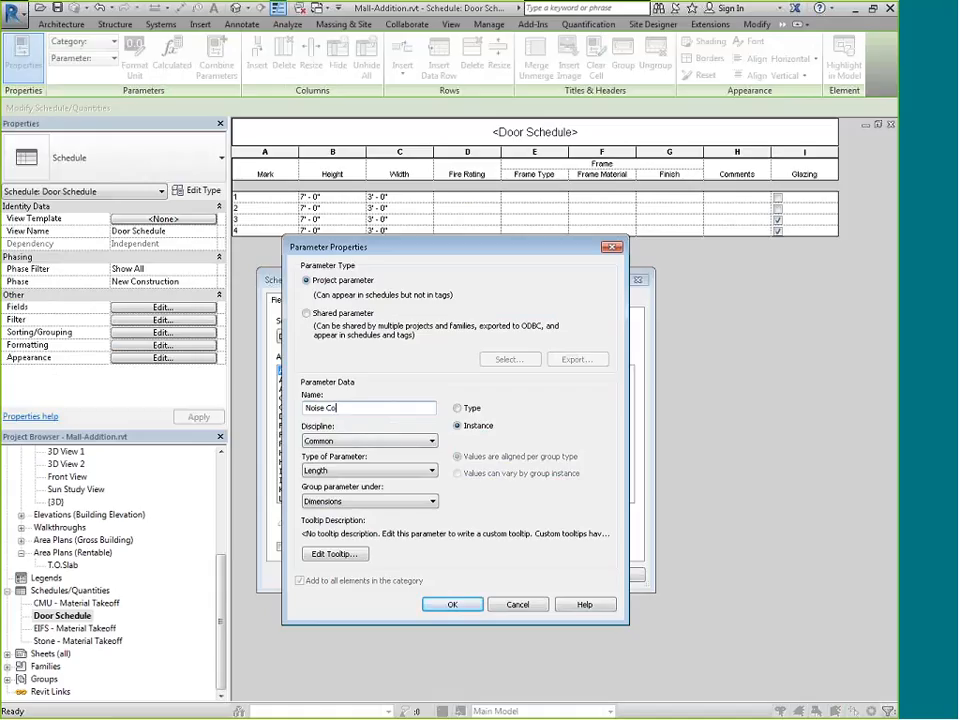
type("ntrol Raing")
left_click(459, 409)
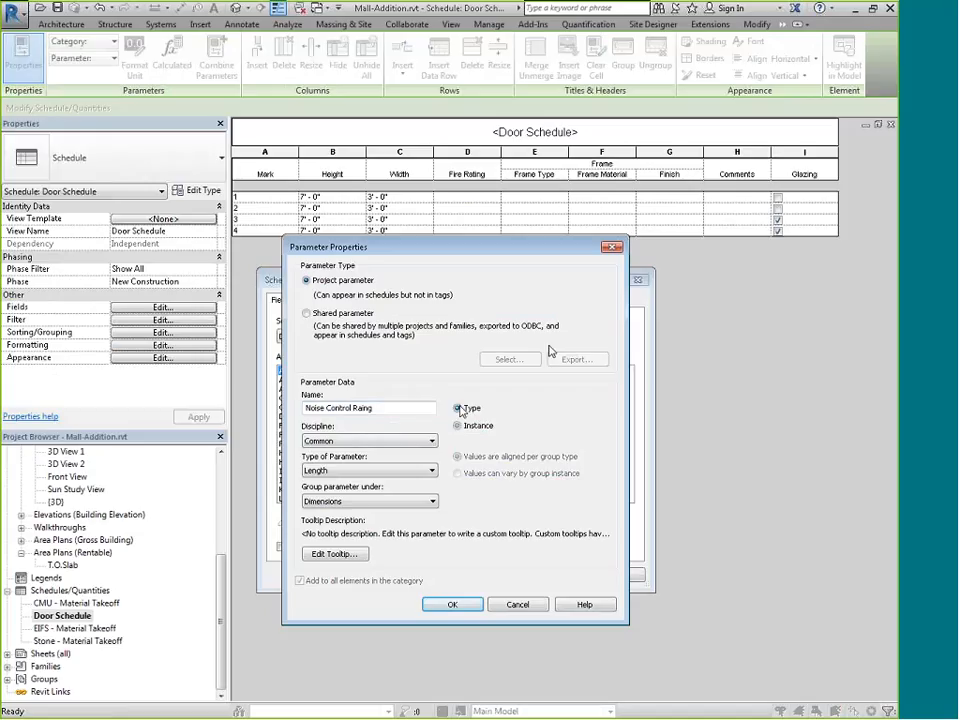
- Make Noise Control Raing a Text parameter grouped under Identity Data and add it to the door schedule
left_click(403, 470)
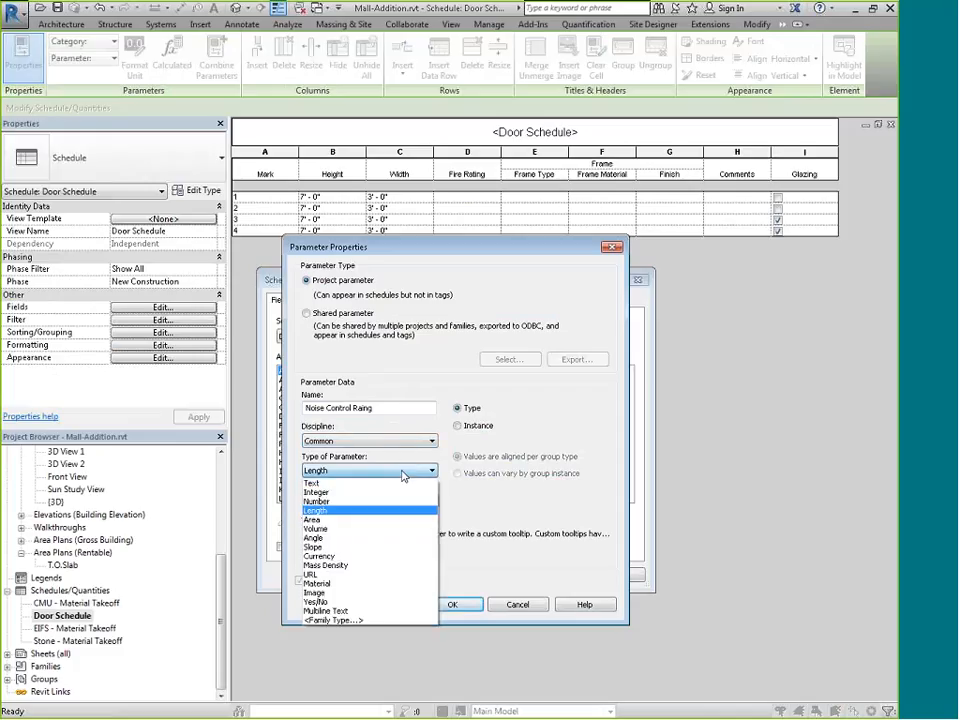
left_click(391, 483)
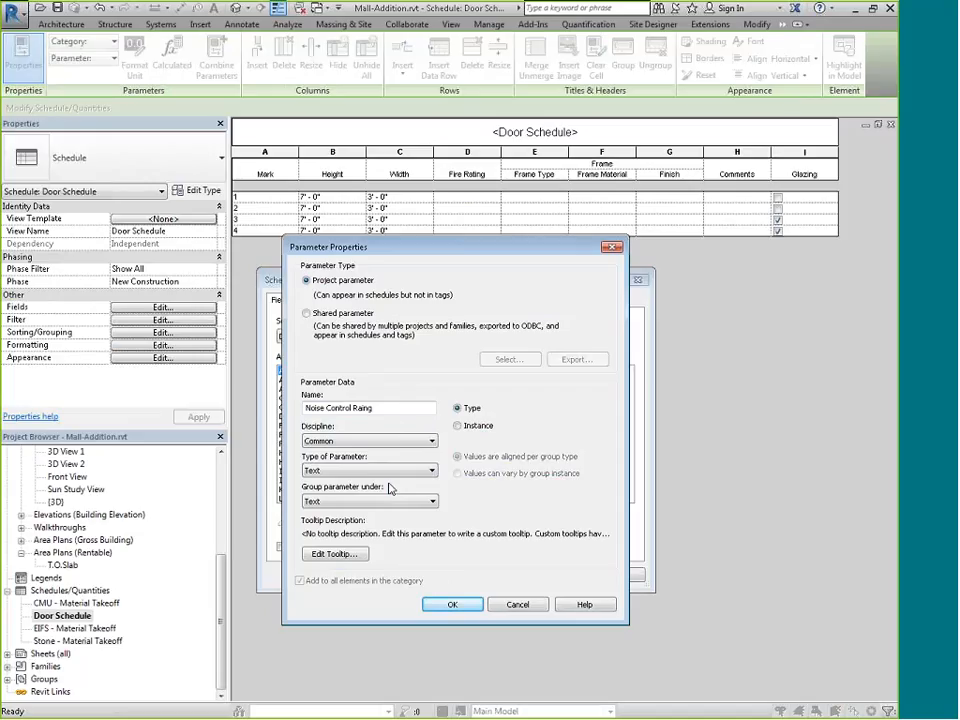
left_click(384, 501)
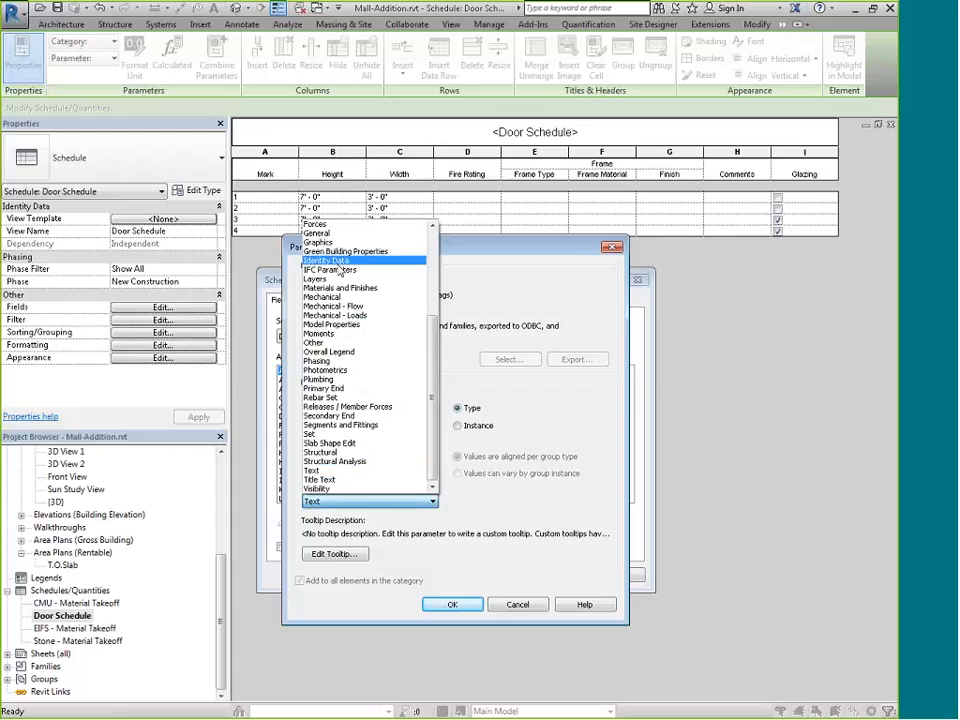
left_click(337, 262)
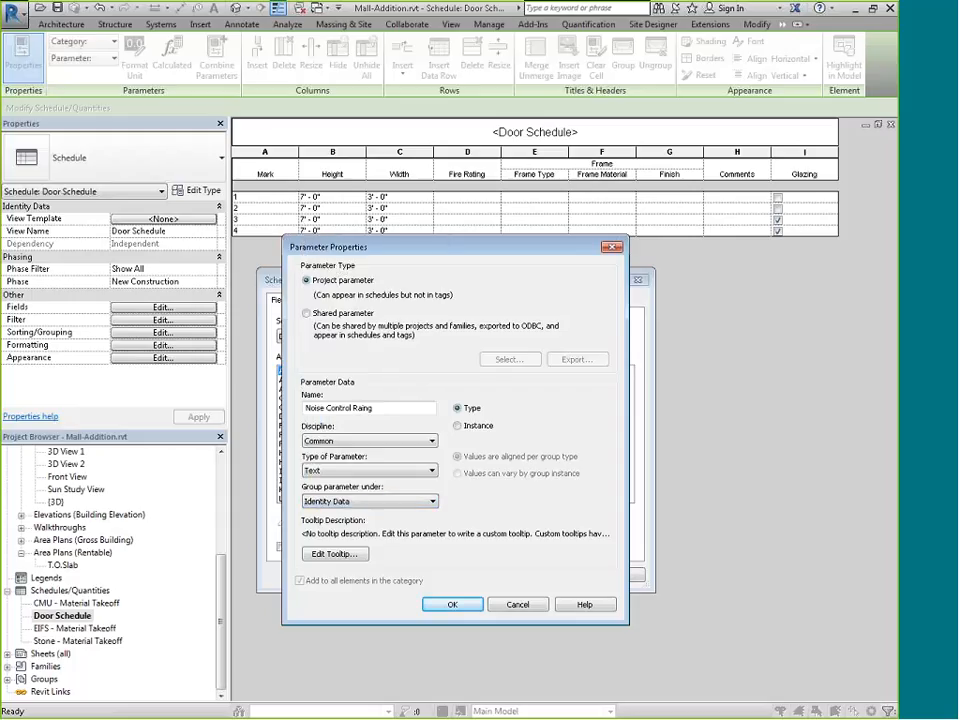
left_click(451, 606)
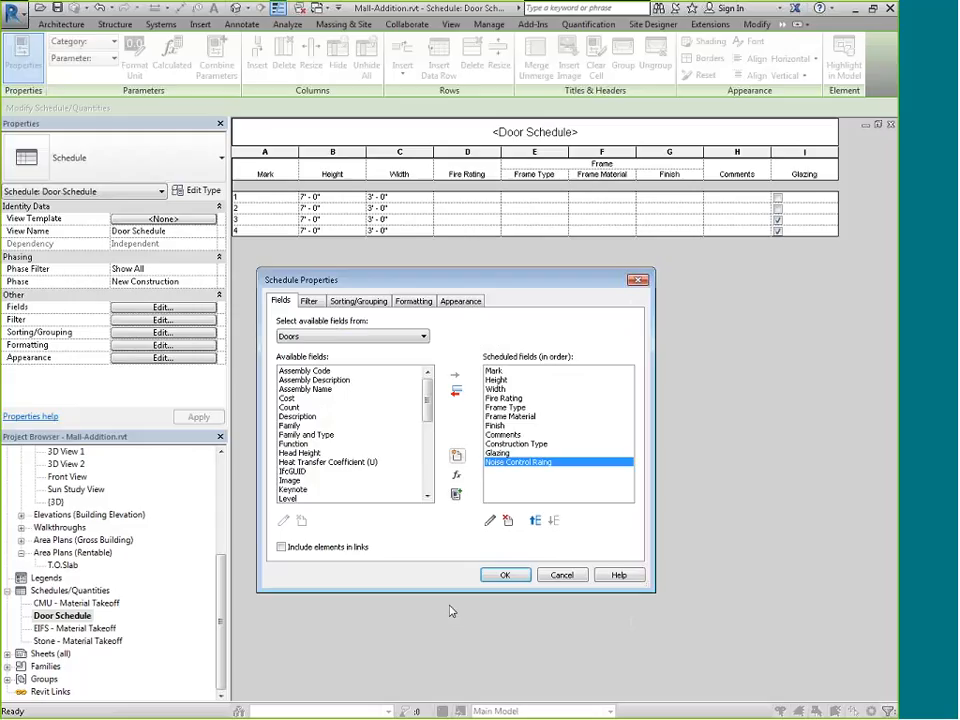
left_click(500, 577)
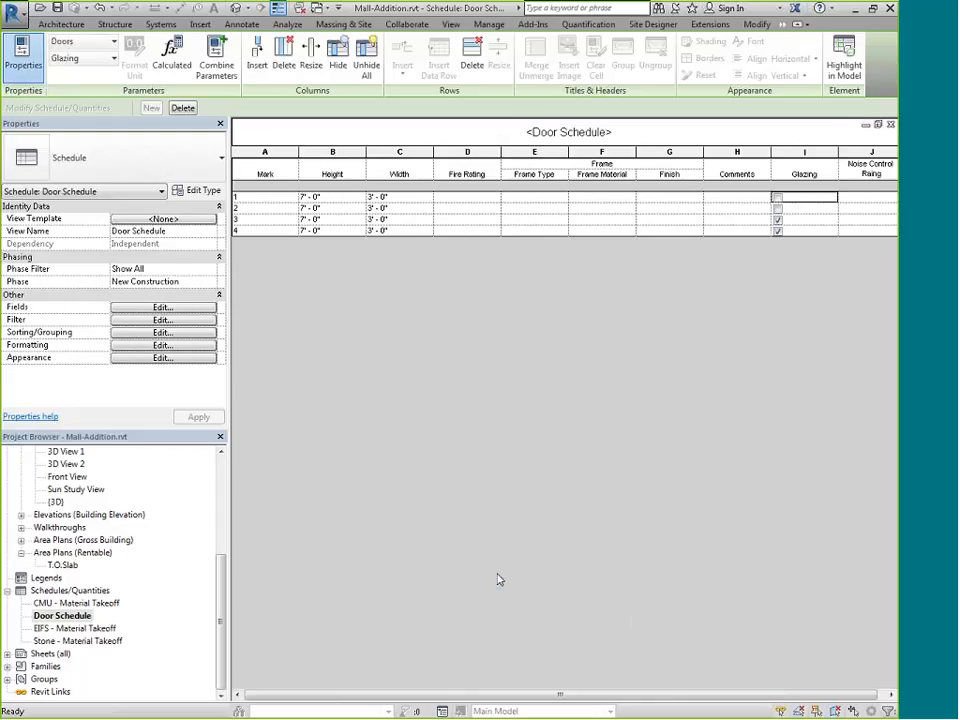
- Set Noise Control Raing to A for door 1 in the schedule, applying it to all doors of that type
left_click(857, 203)
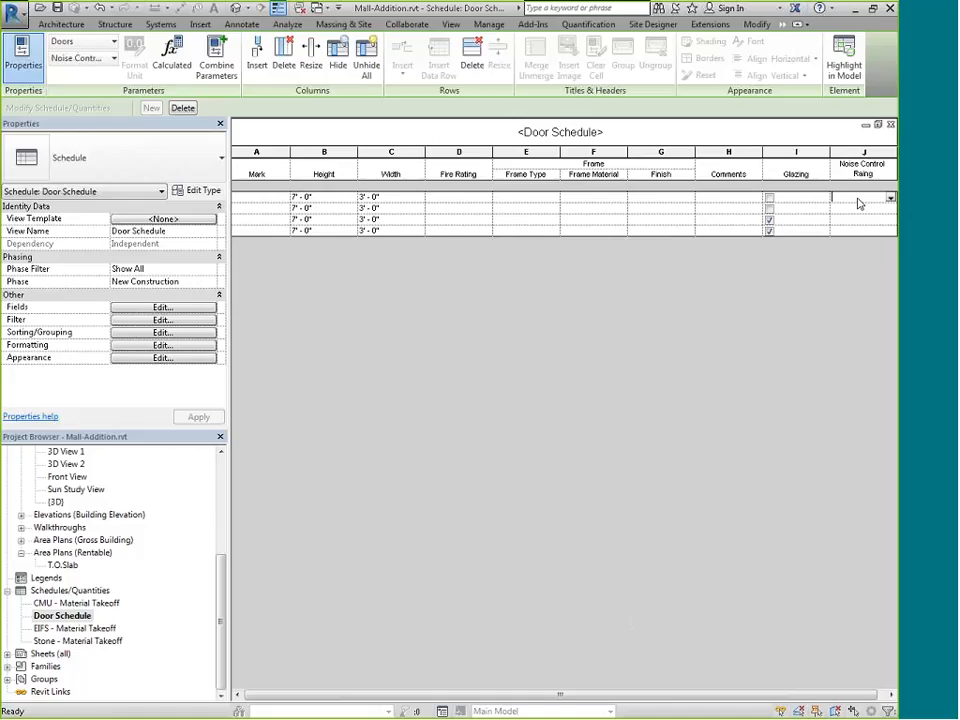
type("A")
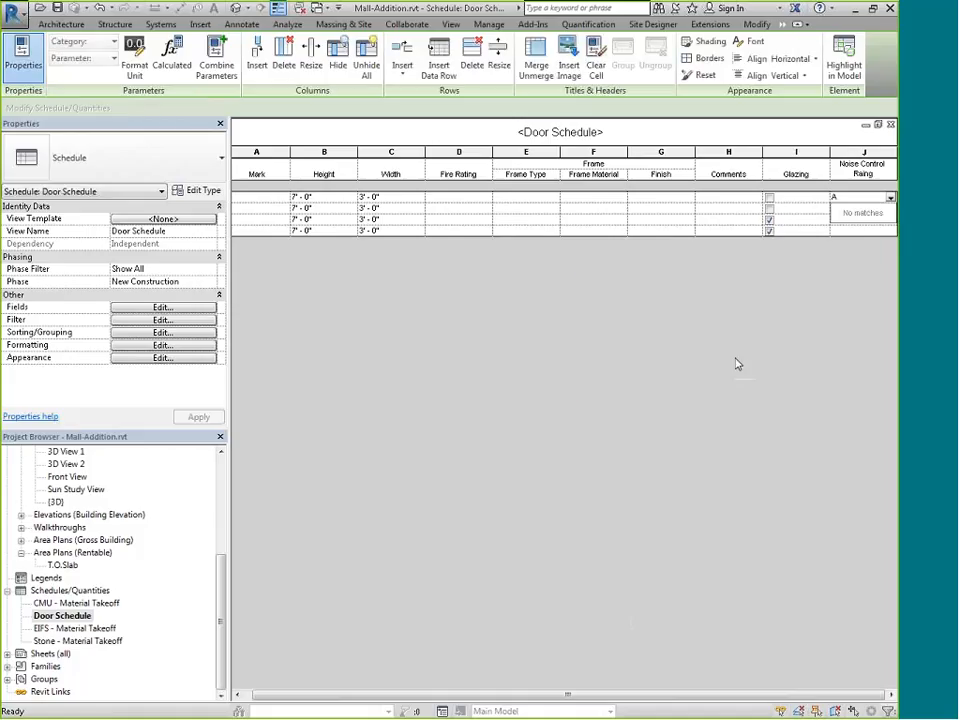
key("Return")
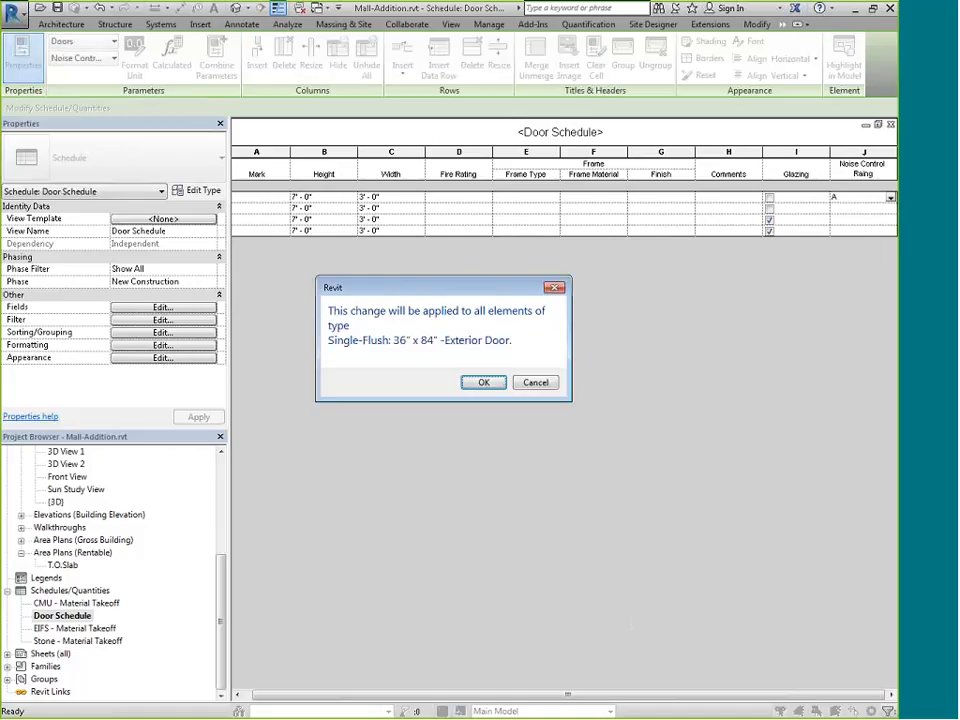
left_click(484, 384)
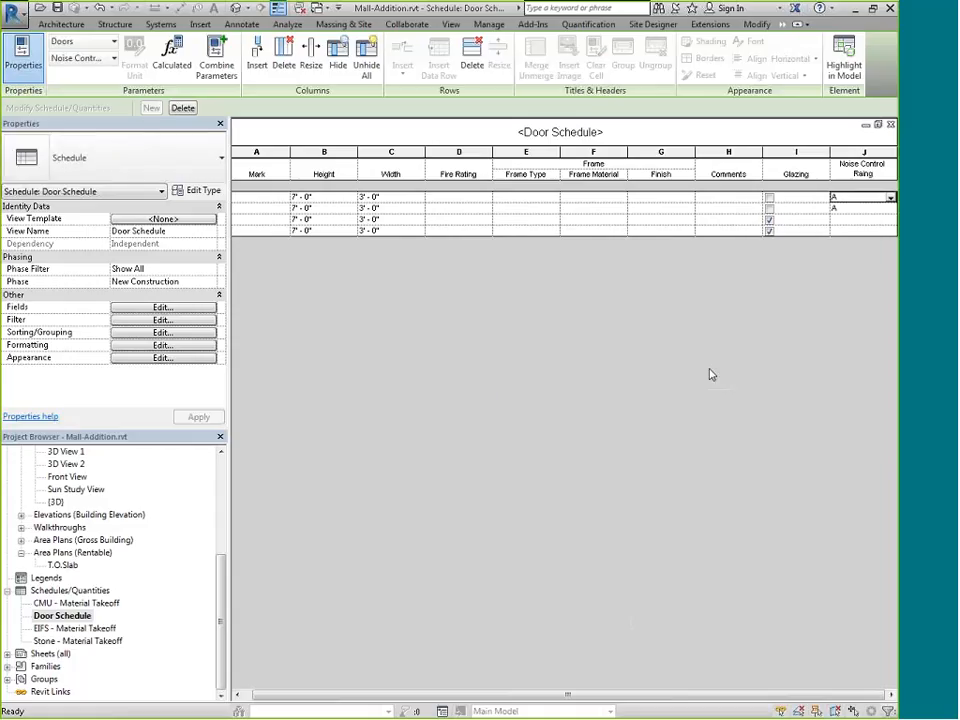
- Check Noise Control Raing in the type properties of door 1, above Entry 4 in the T.O.Slab plan
key("ctrl+Tab")
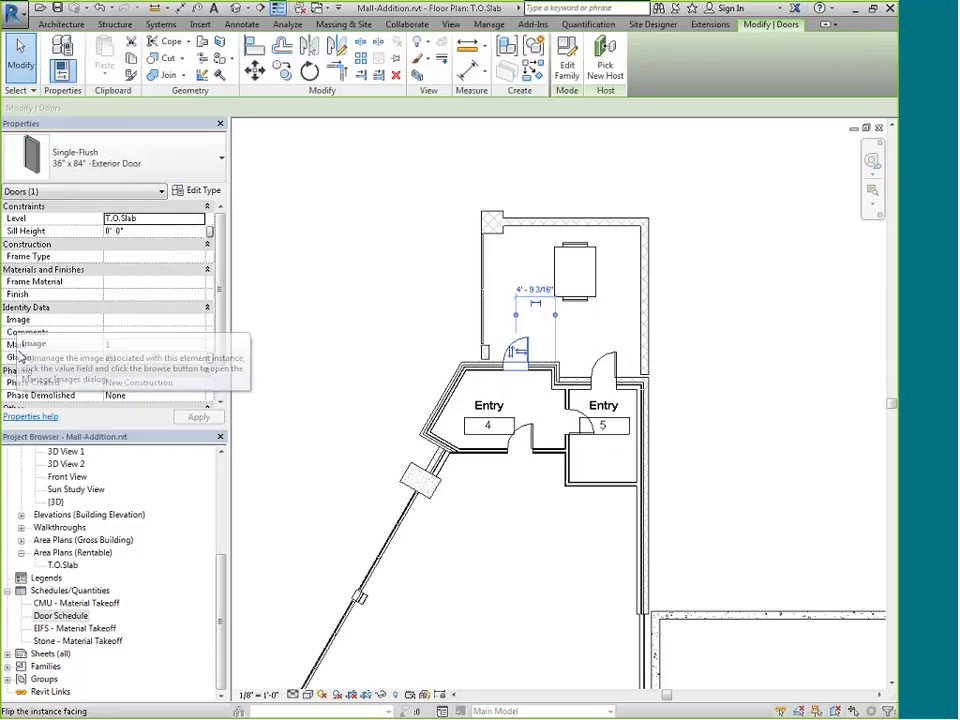
key("ctrl")
key("ctrl")
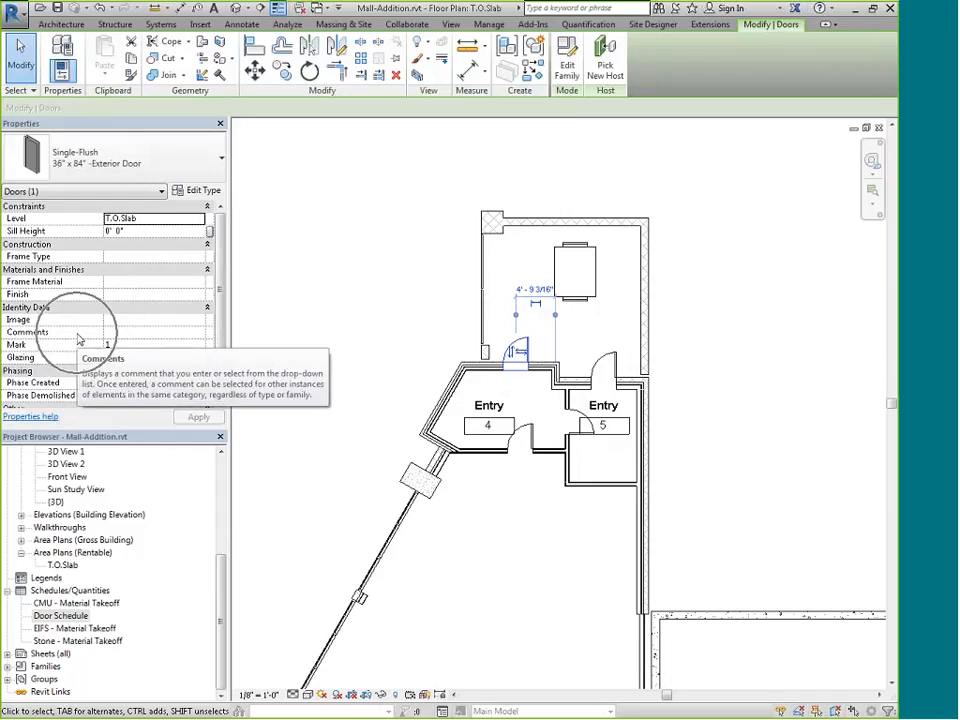
left_click(190, 190)
scroll(506, 480, "down", 6)
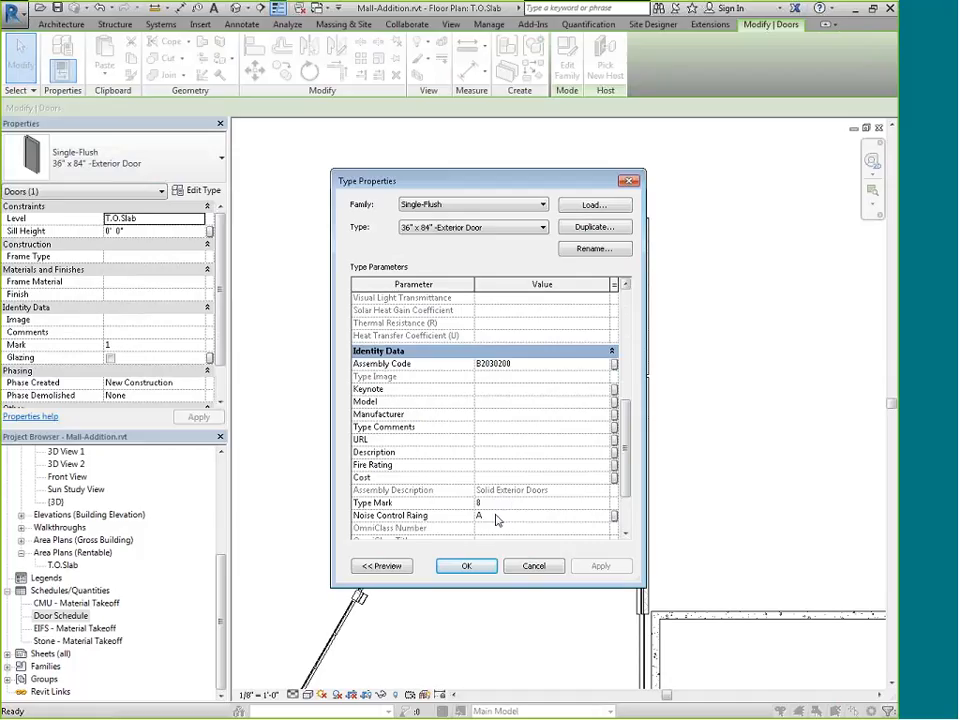
key("ctrl")
left_click(468, 566)
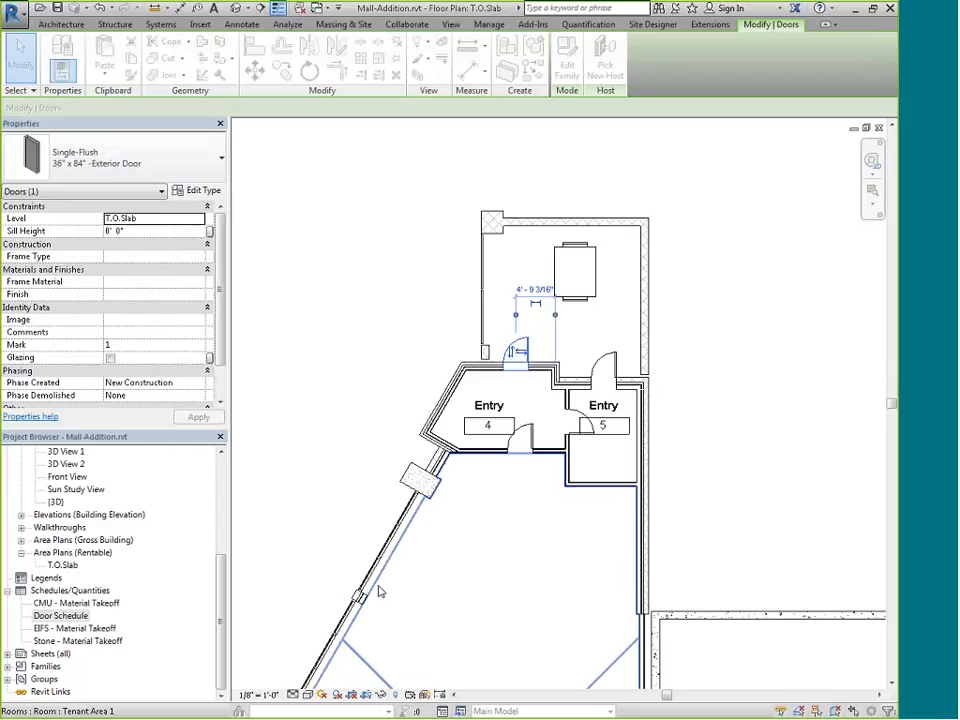
- Set Noise Control Raing to B in the type properties of door 3, below Entry 4, and return to the Door Schedule
left_click(530, 436)
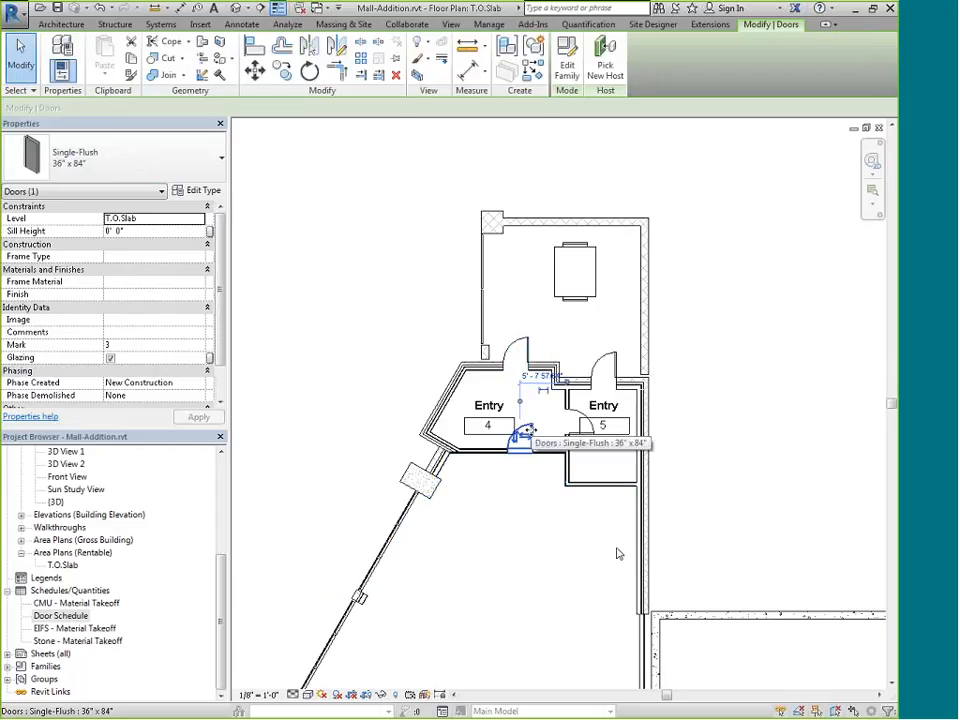
left_click(198, 193)
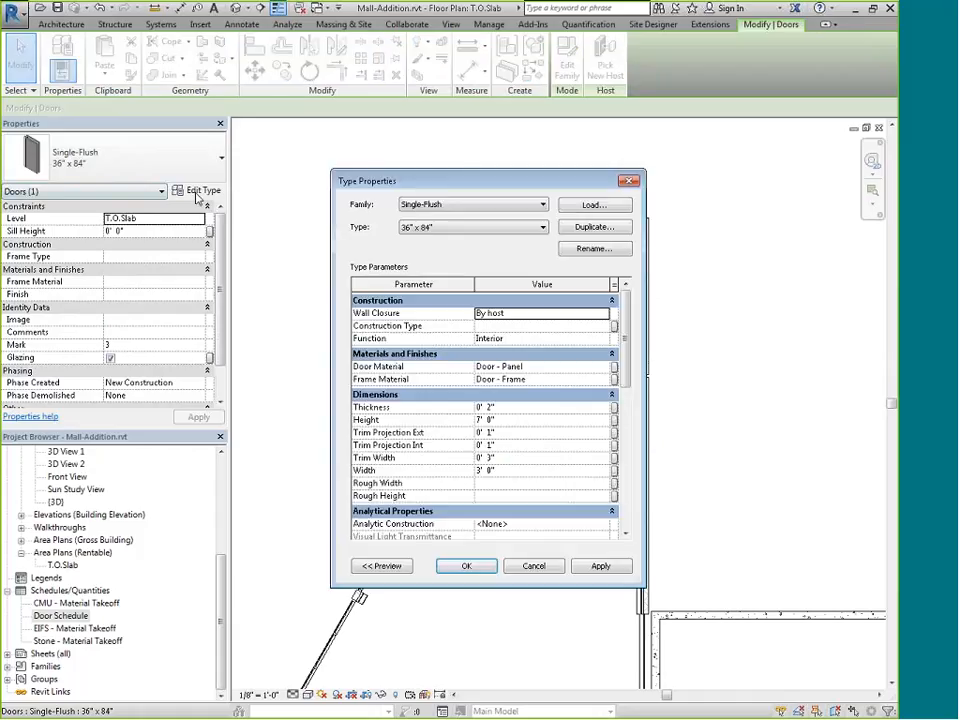
scroll(628, 514, "down", 6)
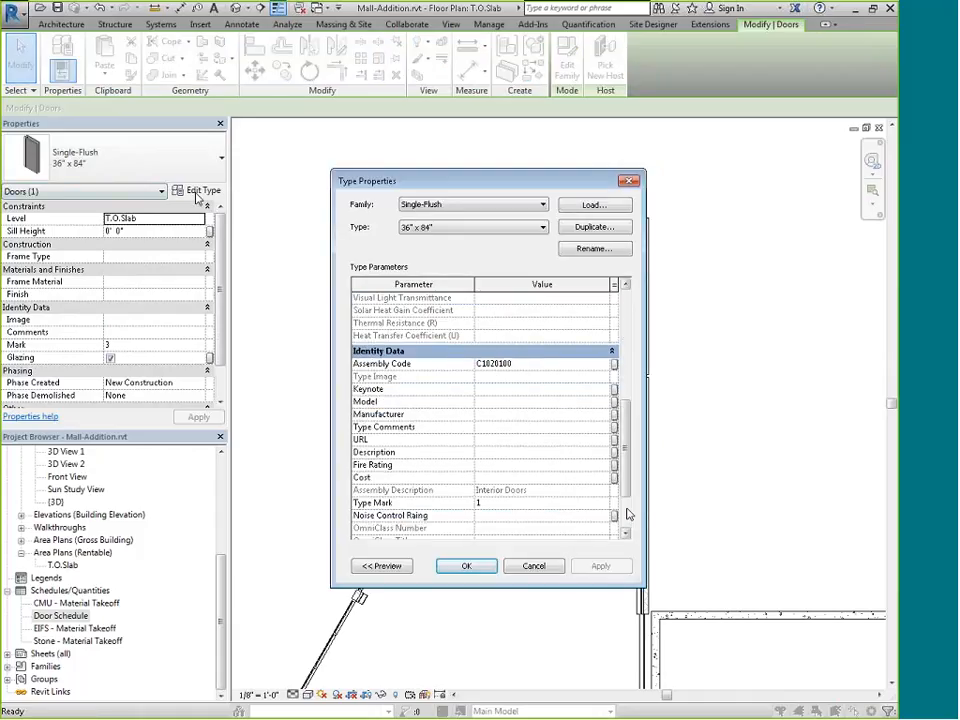
left_click(491, 516)
type("B")
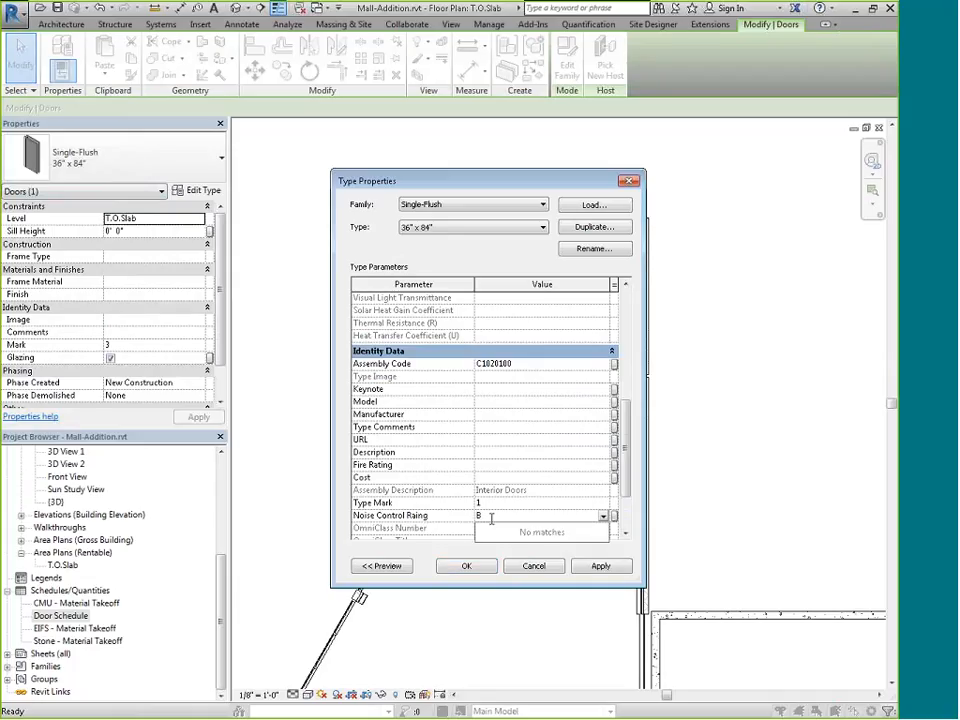
key("Return")
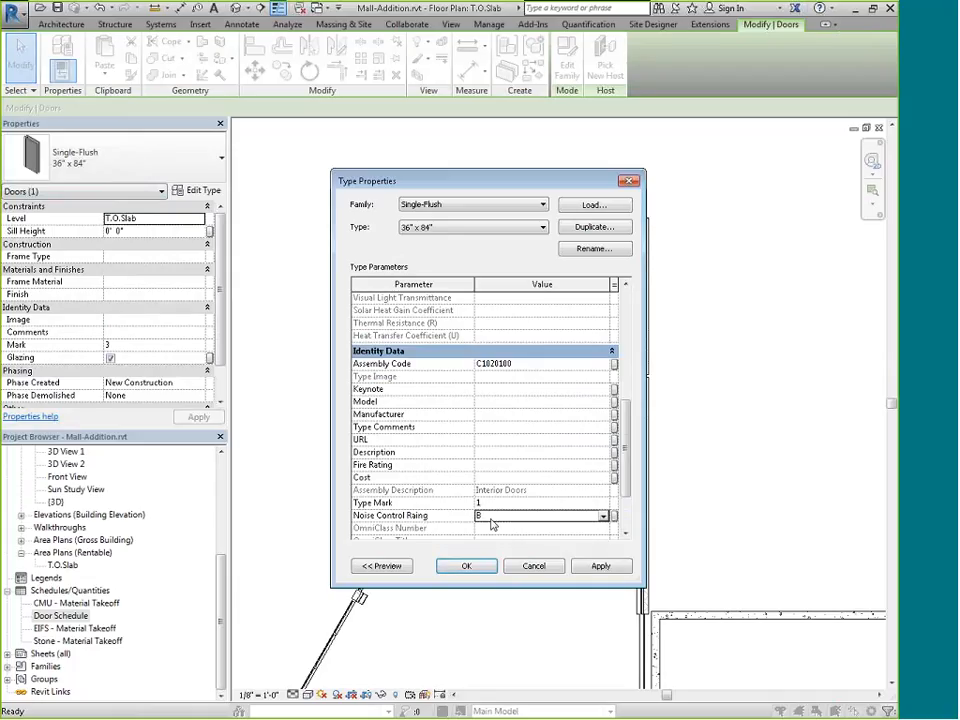
left_click(469, 566)
left_click(470, 570)
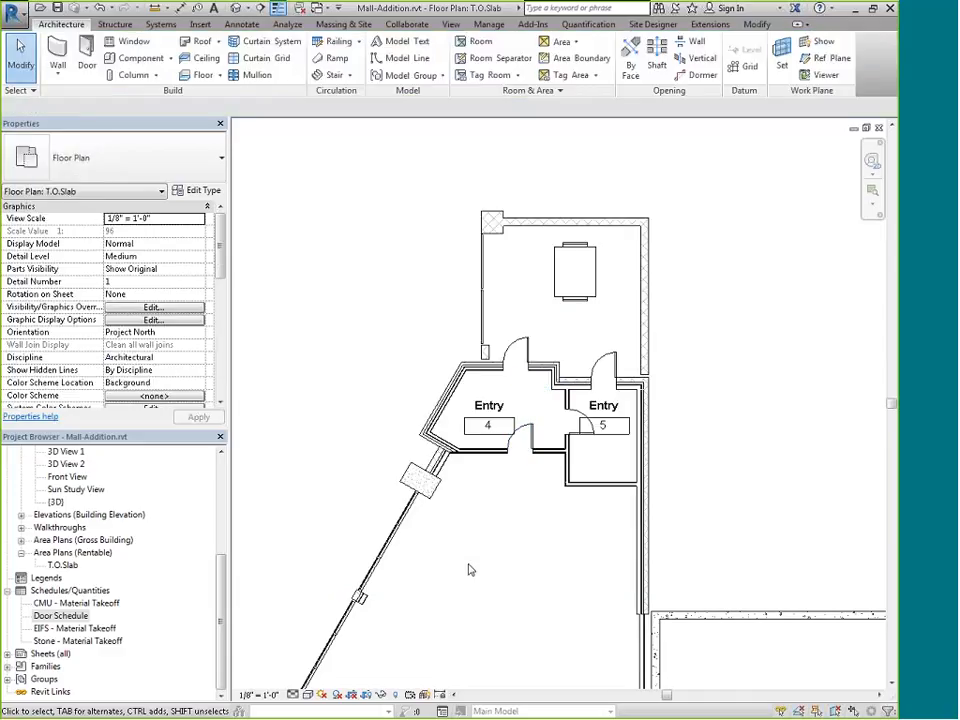
key("ctrl+Tab")
key("ctrl+Tab")
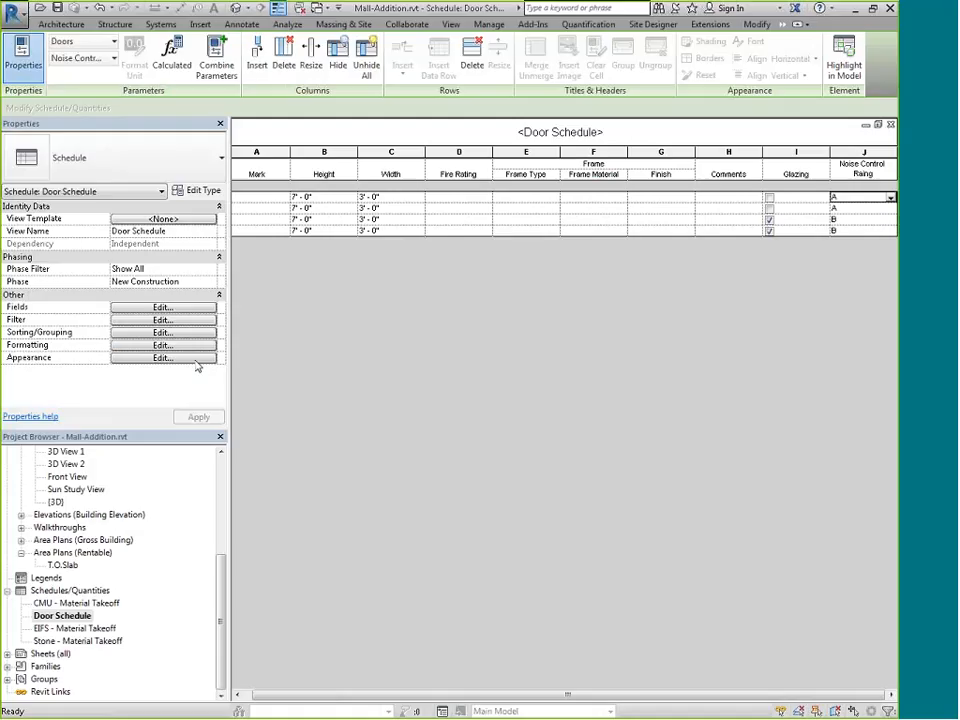
left_click(165, 306)
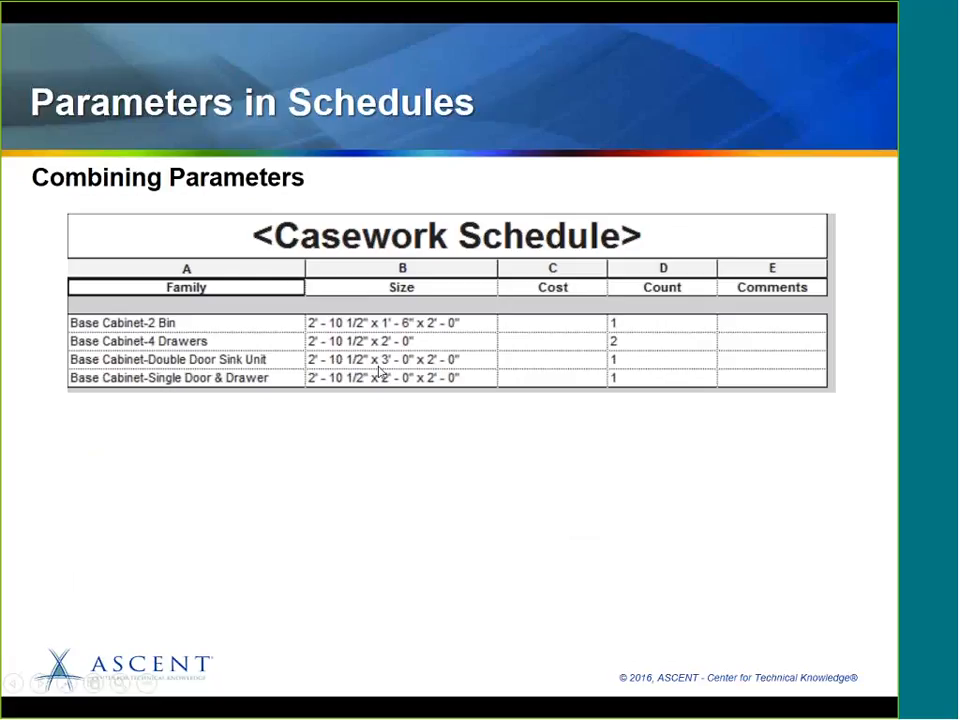
left_click(380, 371)
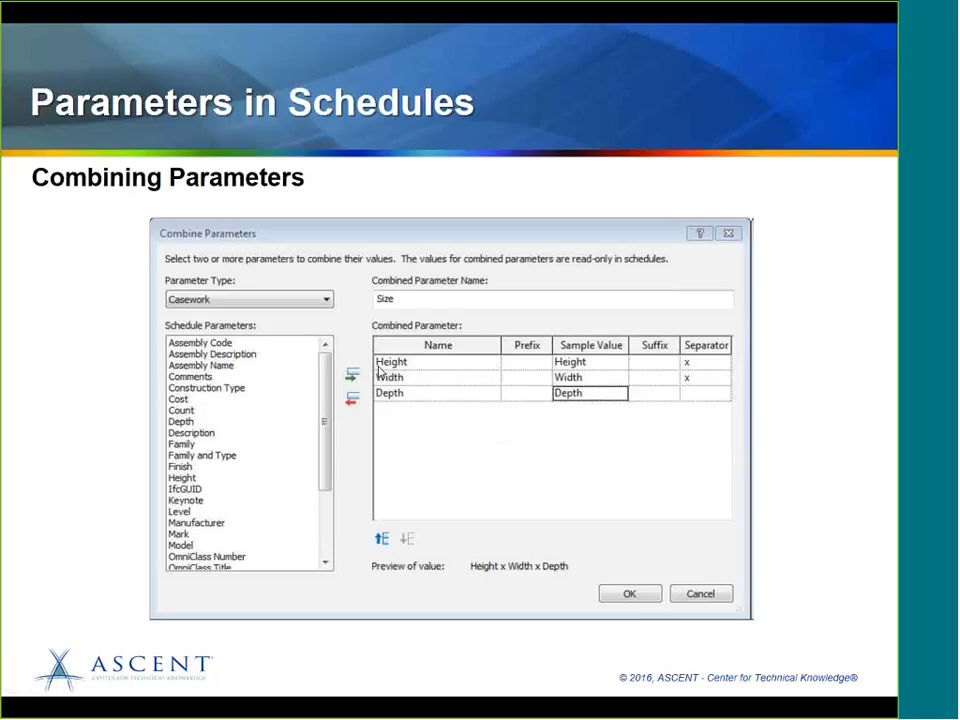
left_click(379, 372)
left_click(380, 371)
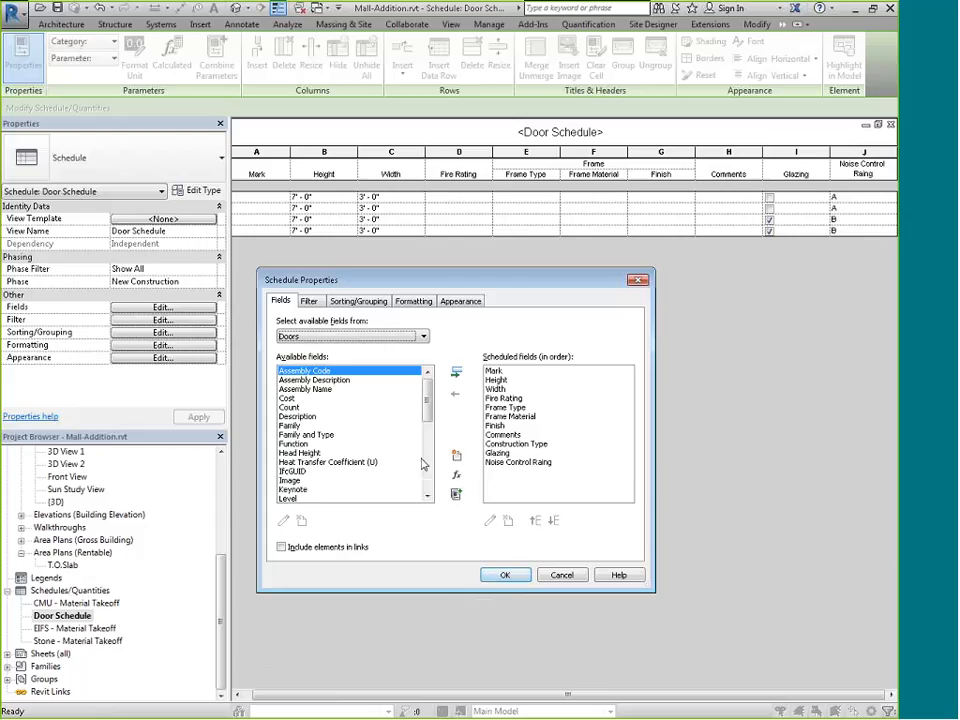
left_click(457, 499)
left_click(500, 576)
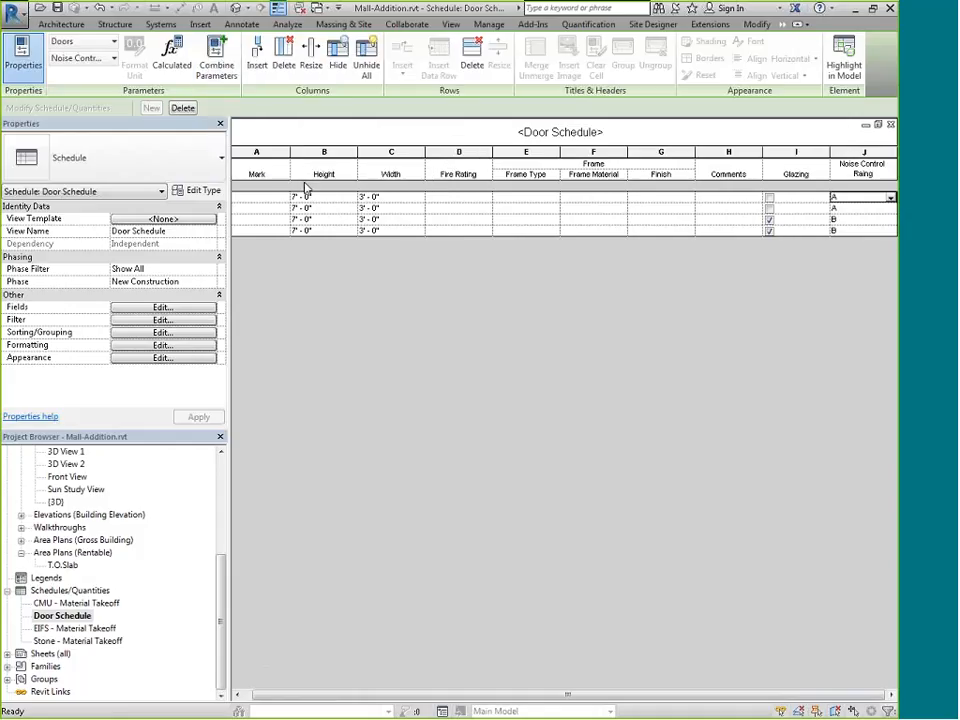
- Start a combined parameter from the schedule's Height column and name it Door Size
left_click(348, 174)
left_click(348, 174)
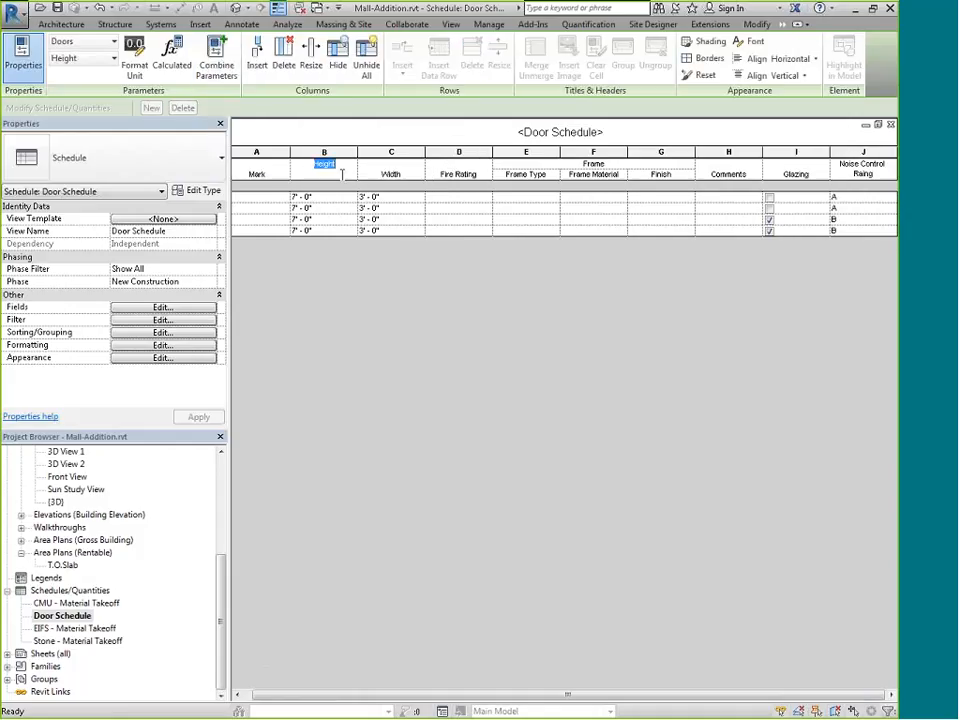
left_click(217, 69)
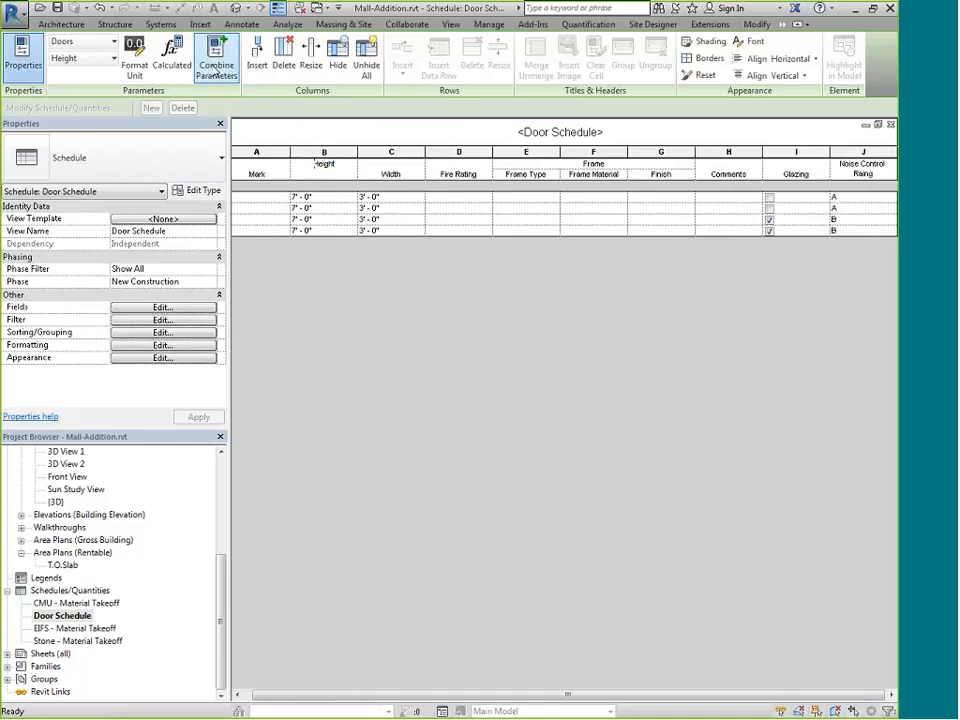
left_click(217, 69)
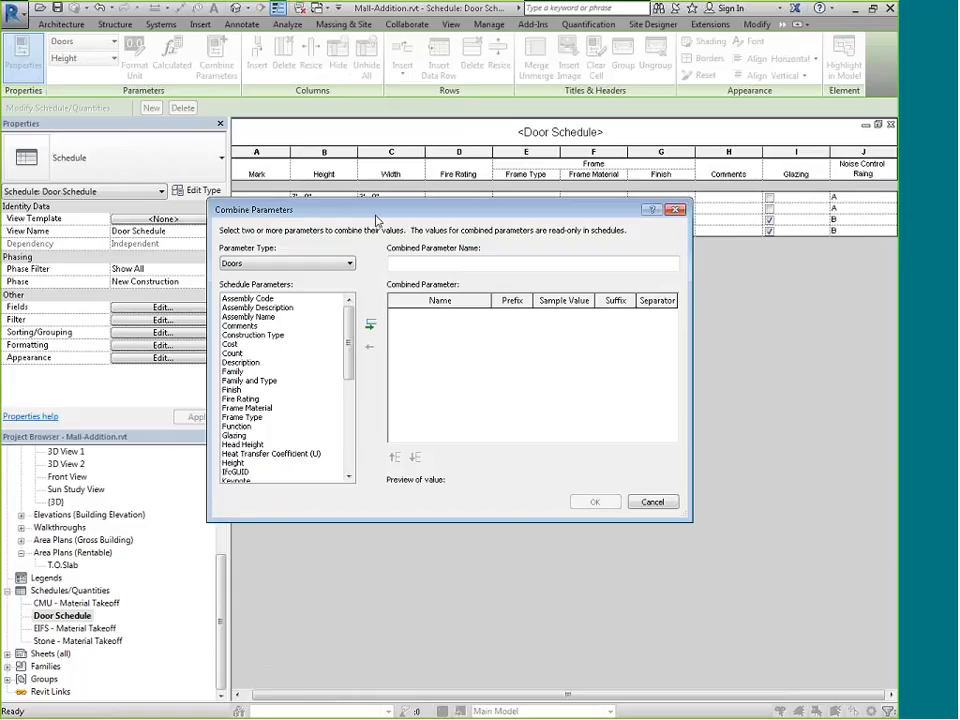
left_click(405, 263)
type("D")
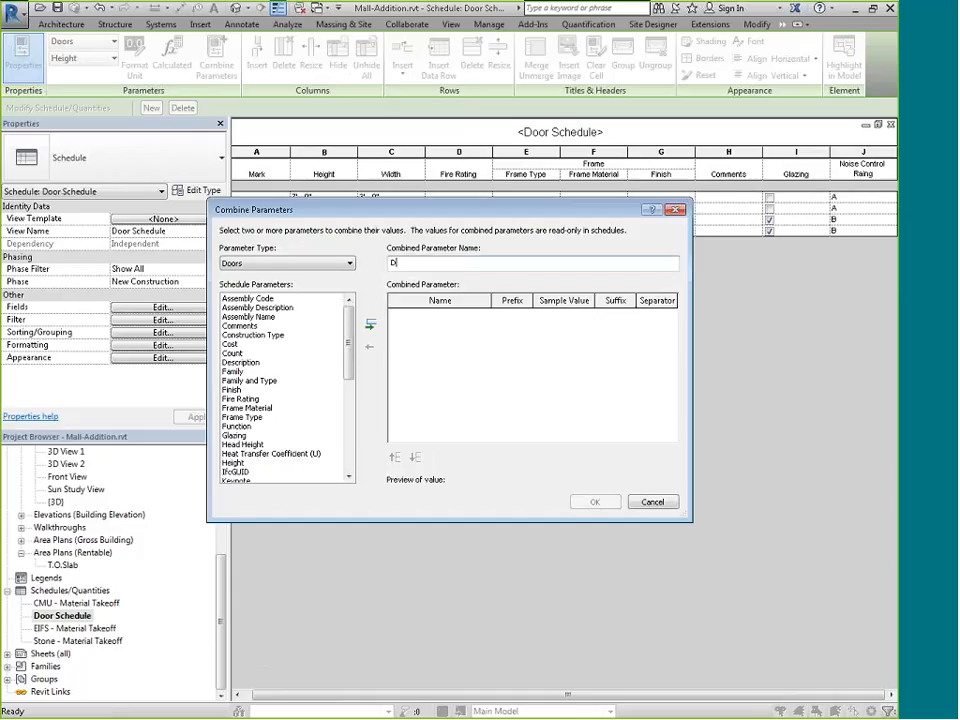
type("oor Size")
- Add Height, Width and Thickness, in that order, to the Door Size combined parameter
mouse_move(349, 335)
left_mouse_down()
mouse_move(349, 428)
mouse_move(348, 325)
left_mouse_up()
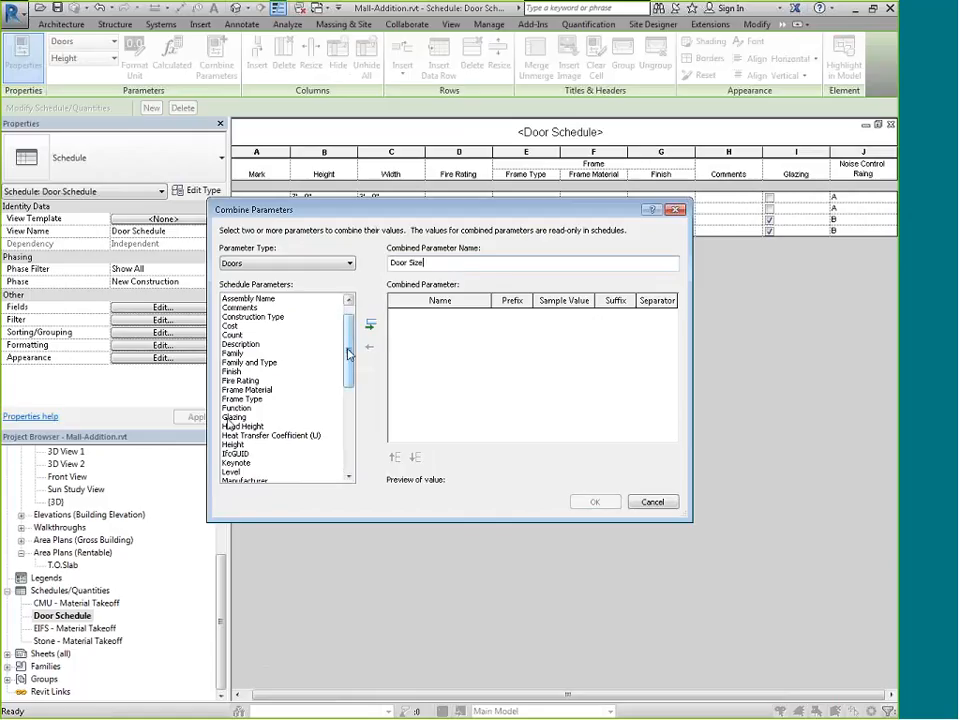
left_click_drag(348, 357, 347, 405)
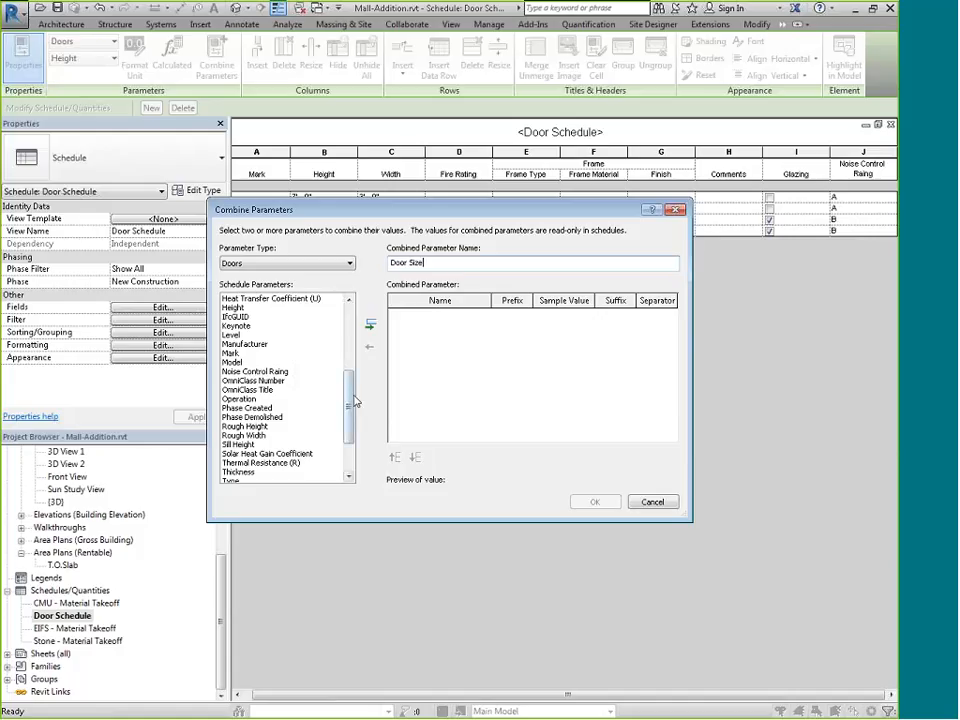
mouse_move(353, 401)
left_mouse_down()
mouse_move(354, 420)
mouse_move(353, 390)
left_mouse_up()
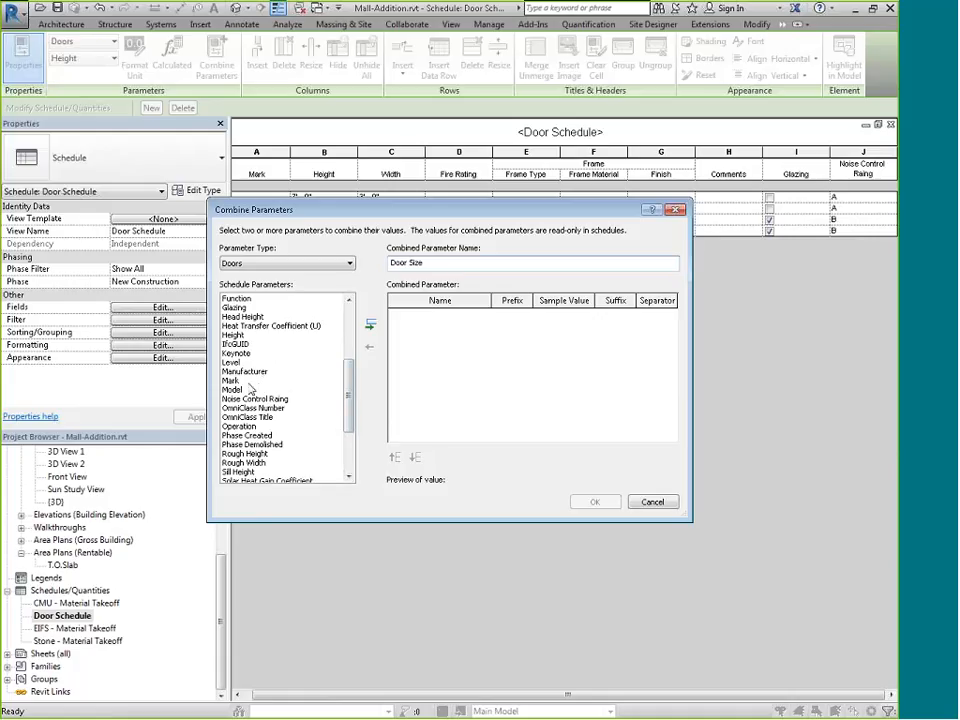
left_click(236, 316)
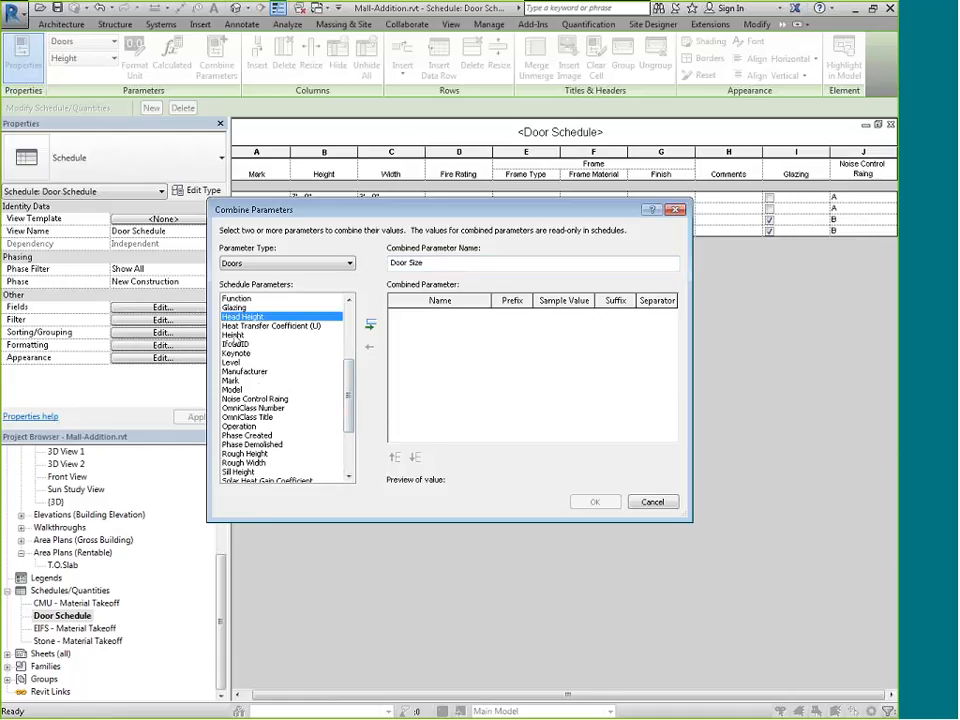
double_click(235, 336)
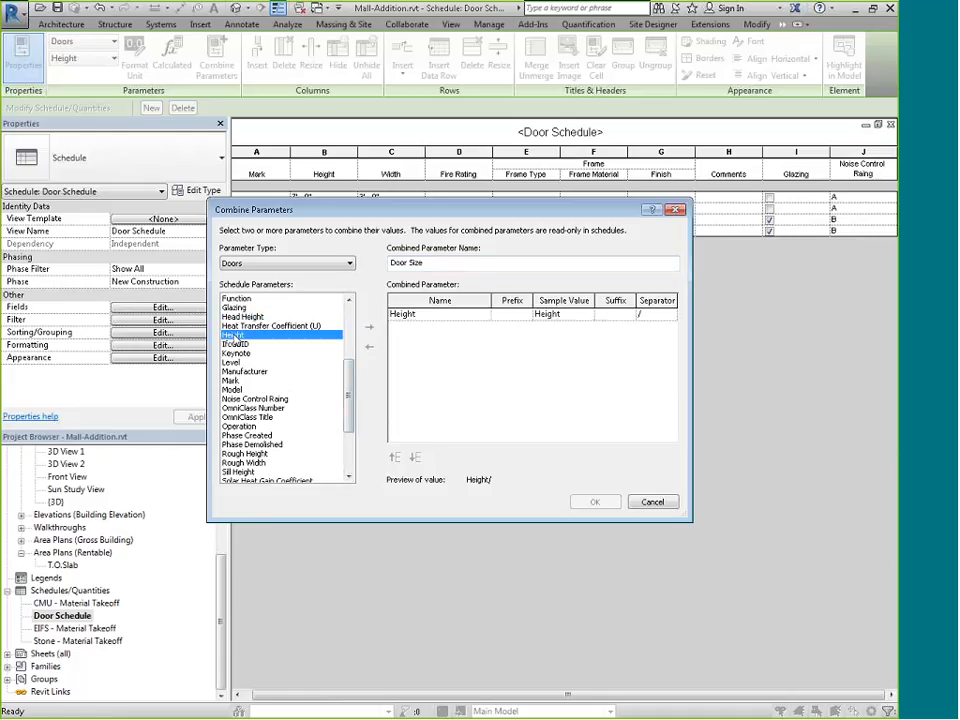
key("w")
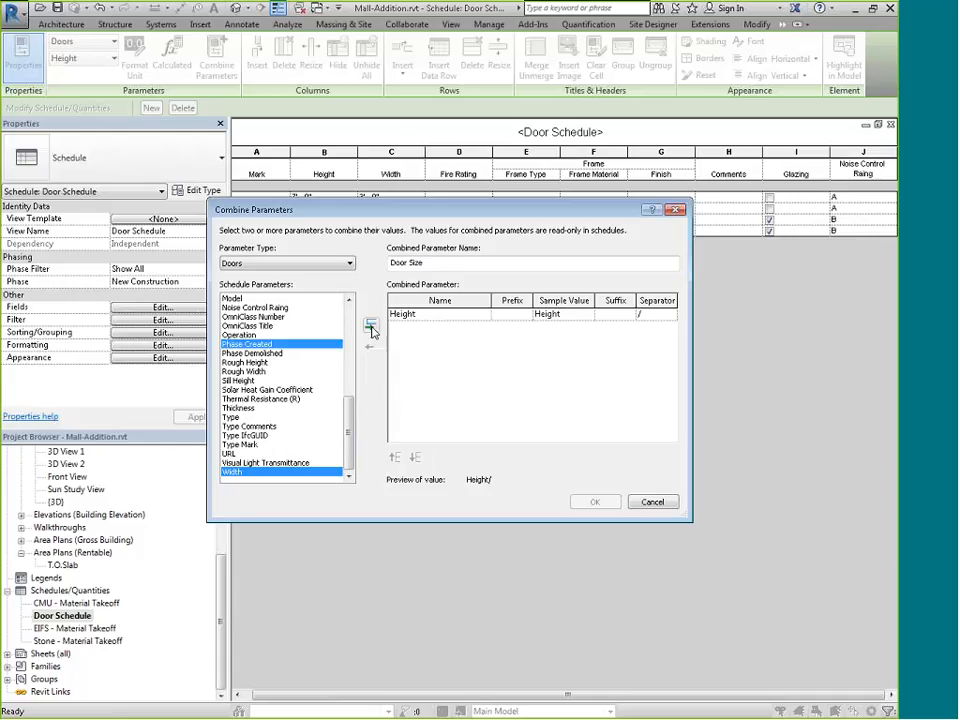
left_click(371, 329)
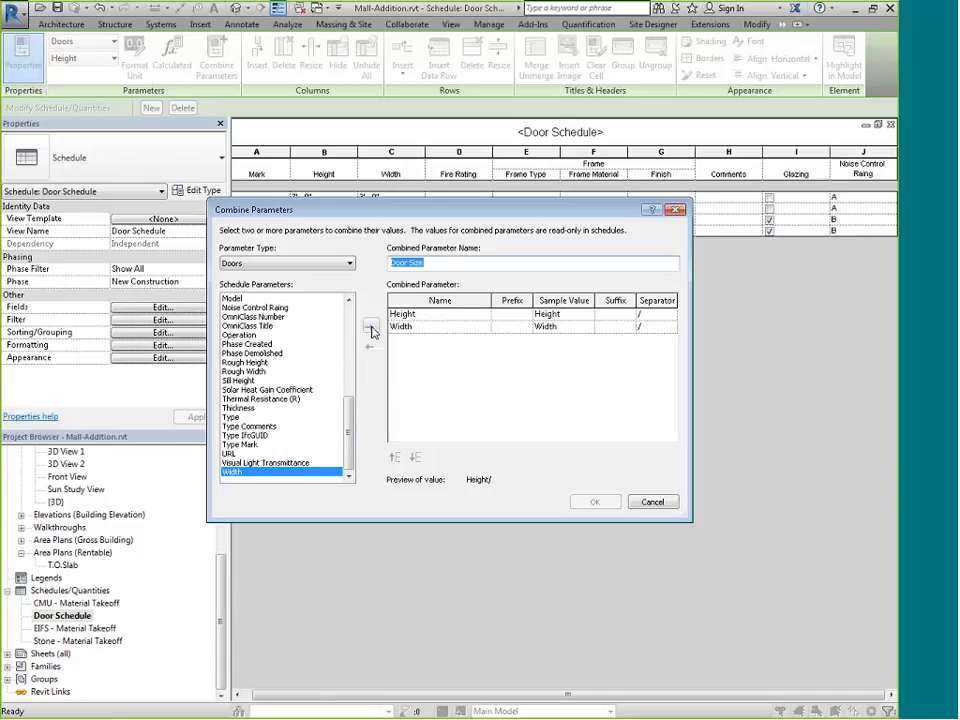
left_click(241, 409)
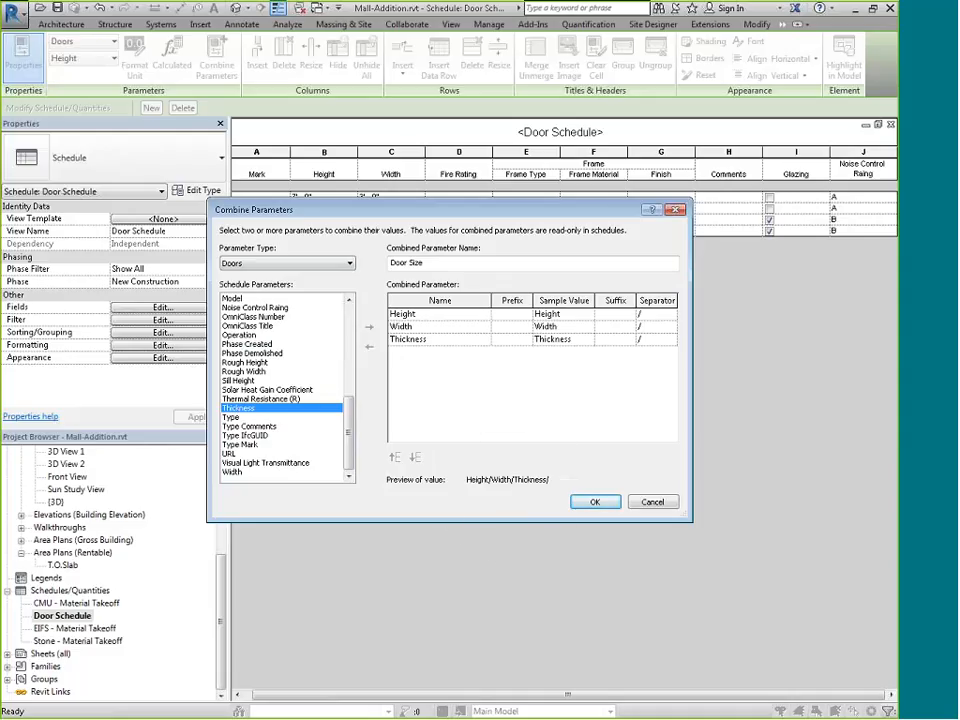
- Set the separators after Height and Width to x and clear the separator after Thickness
left_click(651, 315)
type("x")
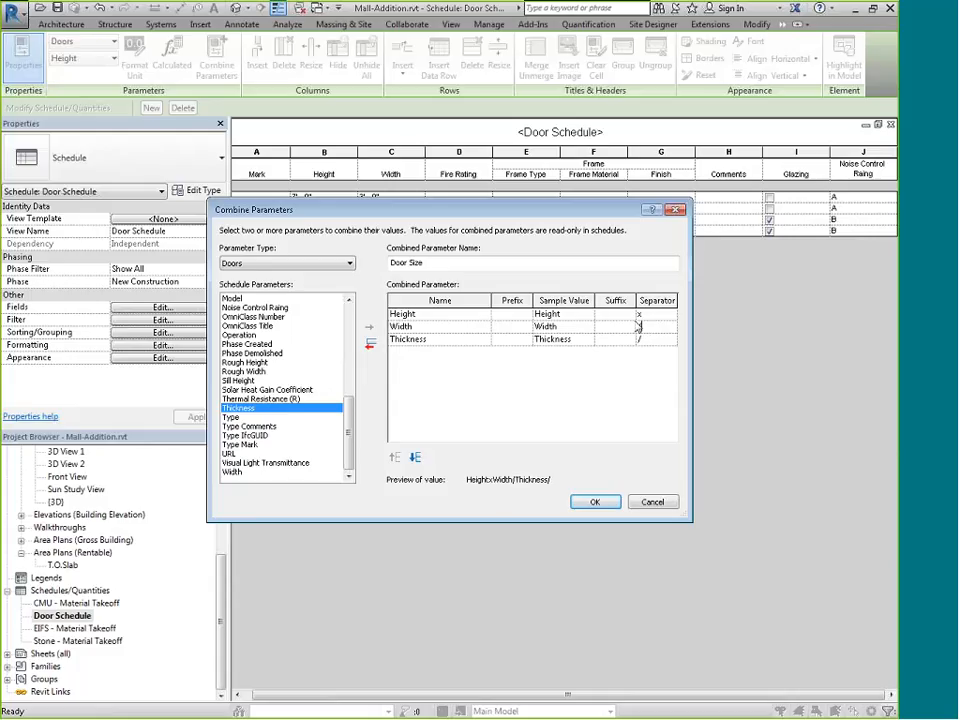
left_click(638, 326)
type("x")
left_click(645, 341)
key("BackSpace")
left_click(645, 326)
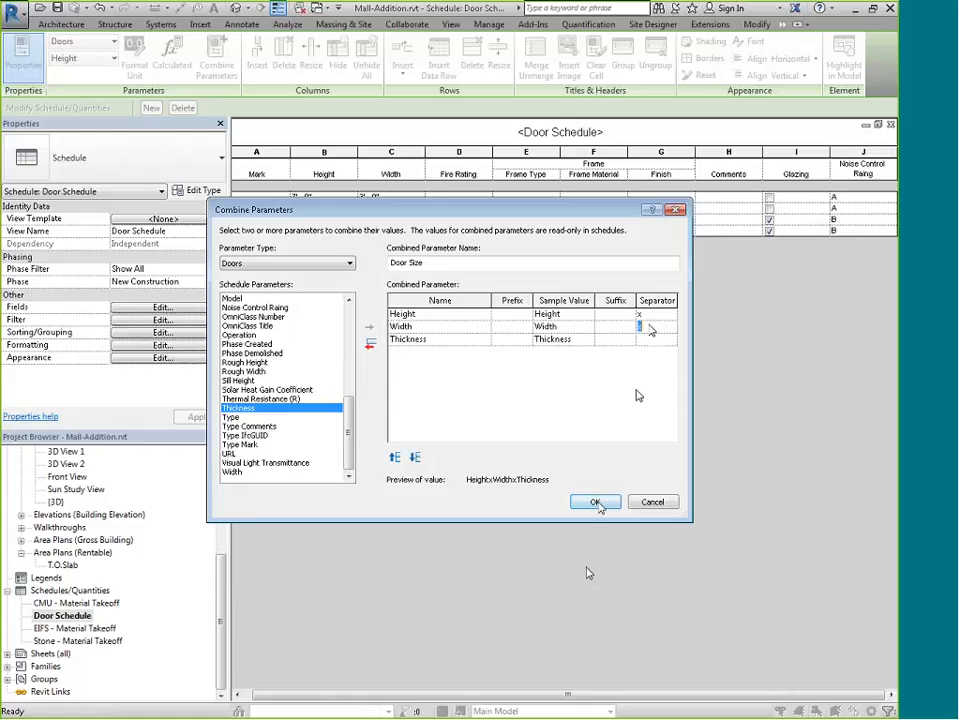
- Add spaces around the x separators after Height and Width, and create the Door Size combined parameter
left_click(640, 315)
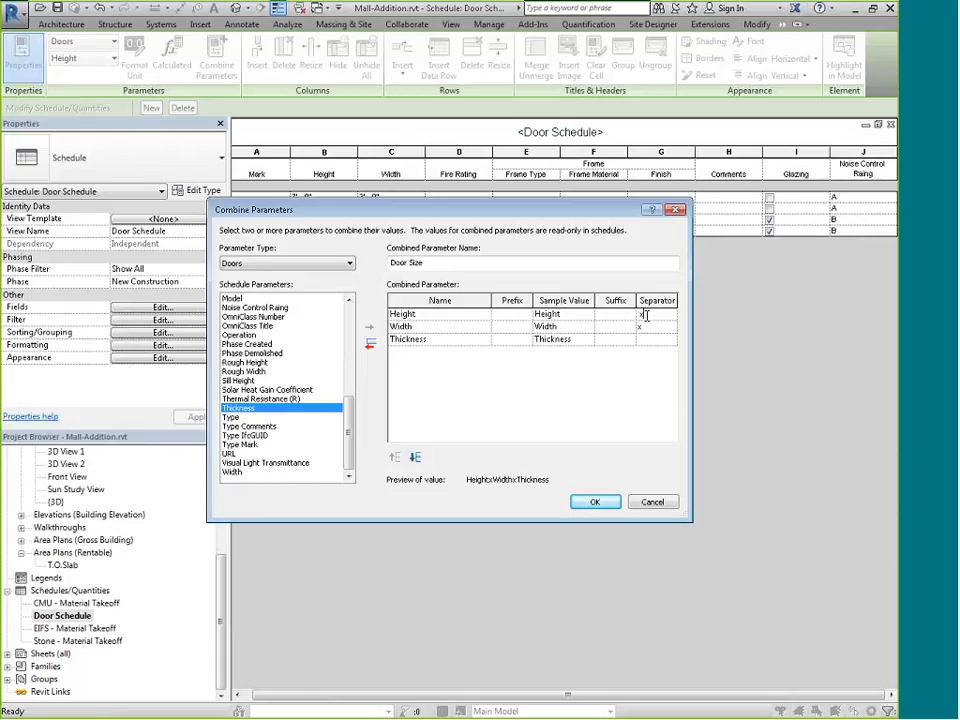
left_click(644, 328)
key("Return")
key("Return")
key("ctrl")
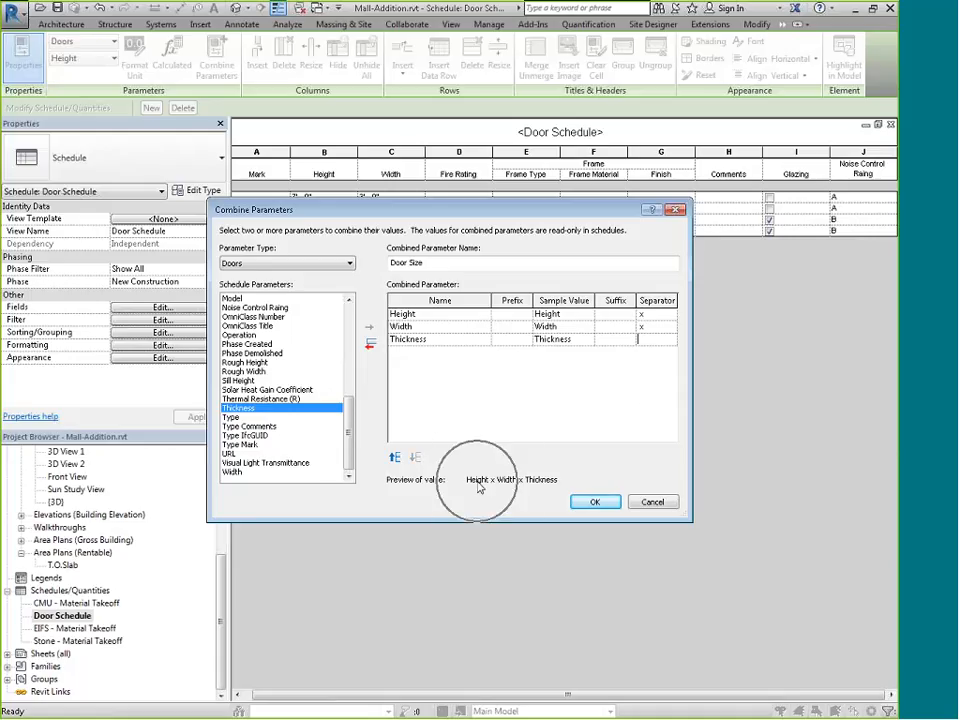
left_click(604, 506)
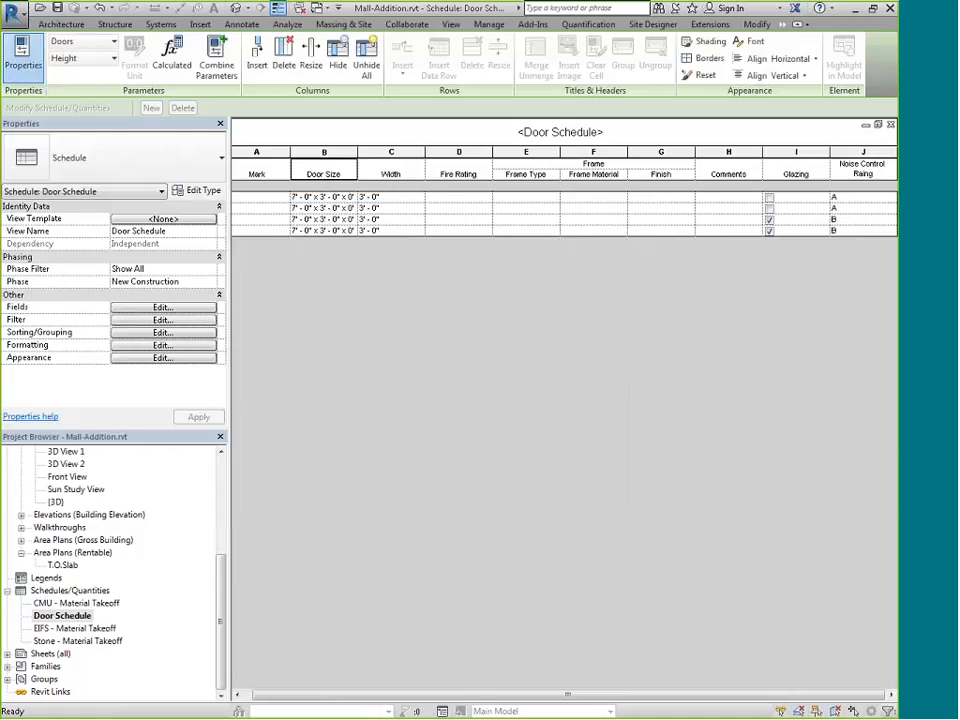
- Widen the Door Size column to fit its values and remove the Width field from the Door Schedule
left_click(325, 151)
left_click_drag(357, 151, 386, 152)
left_click(418, 158)
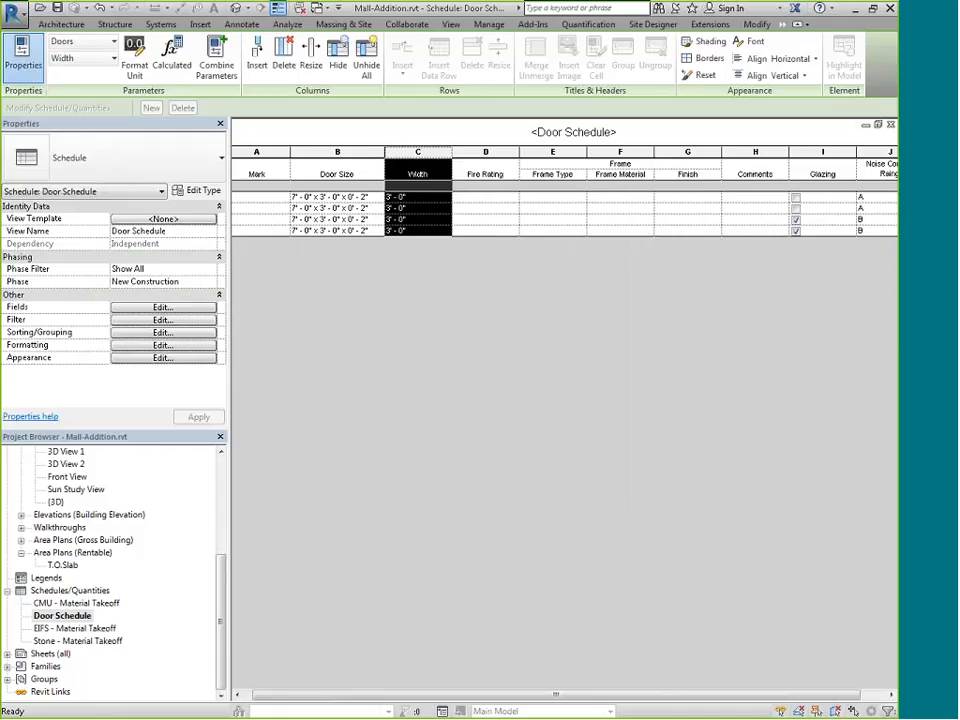
left_click(185, 307)
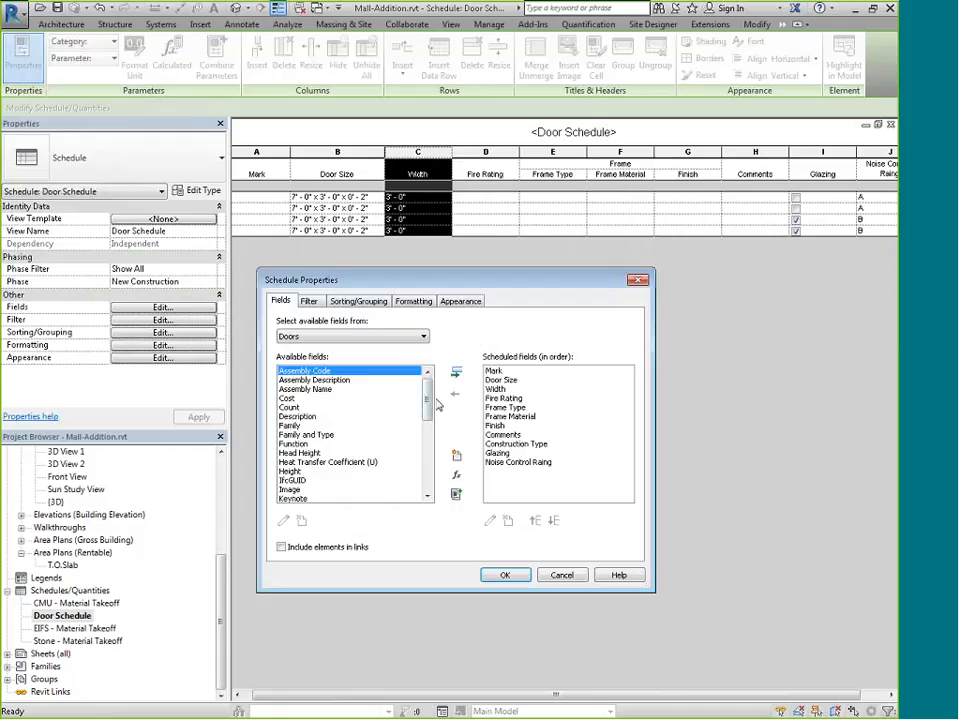
double_click(497, 390)
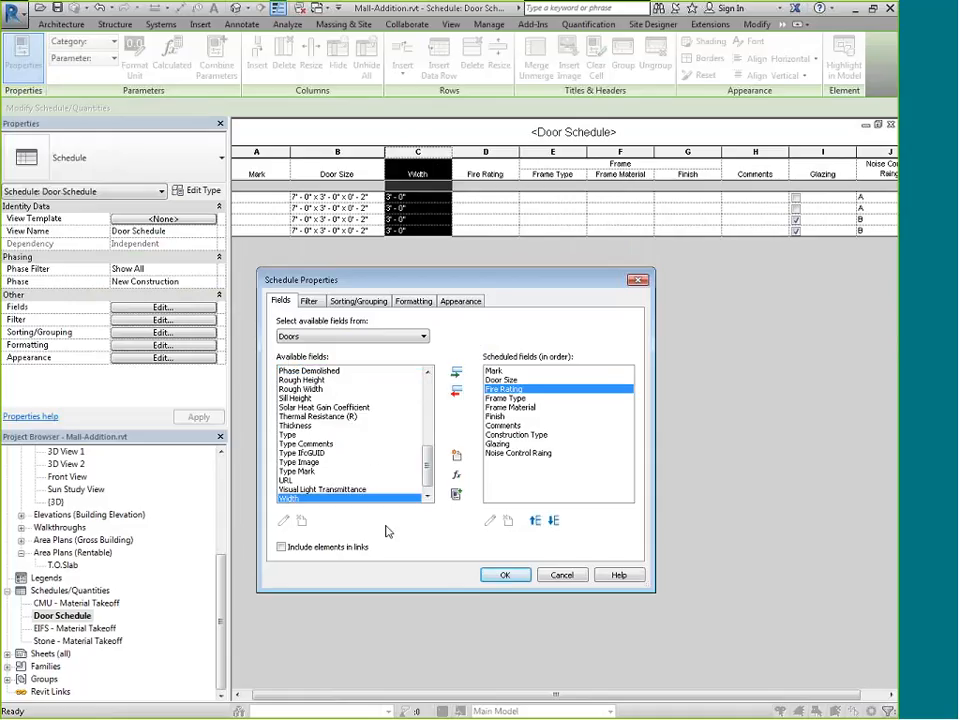
left_click(505, 576)
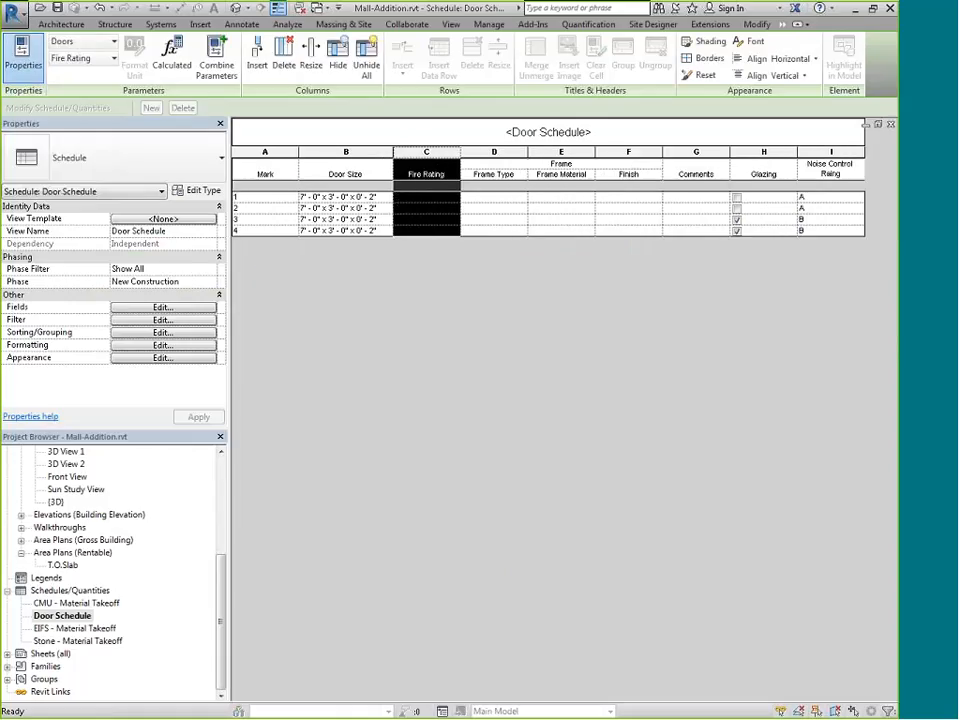
left_click(433, 133)
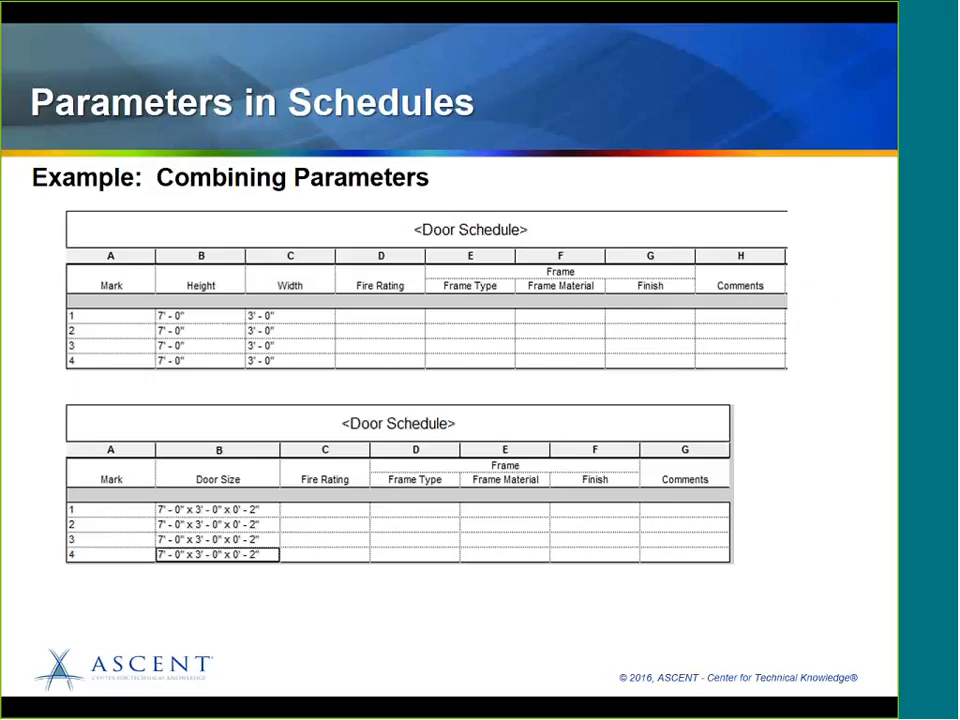
key("Right")
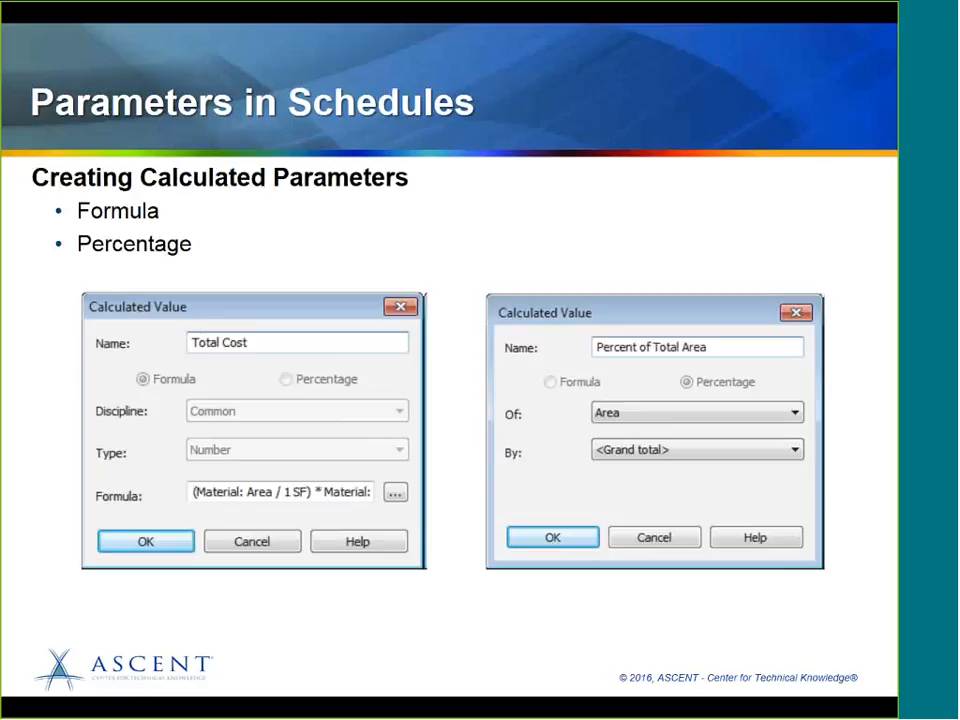
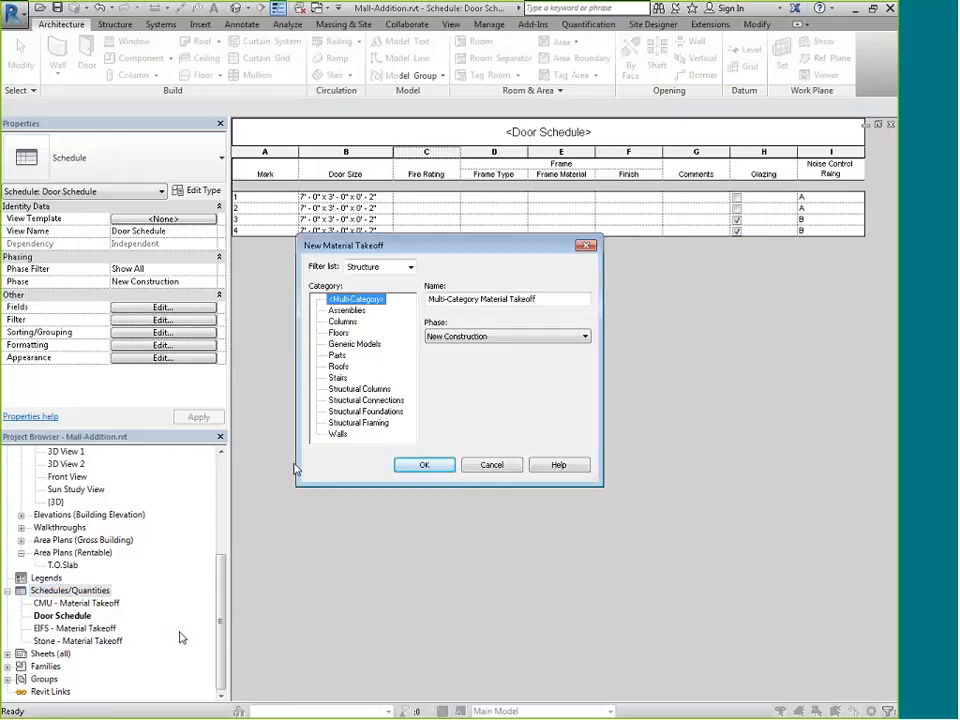
- Create a material takeoff for the Walls category, filtered to Architecture only, replacing Wall with Brick in its name
left_click(410, 267)
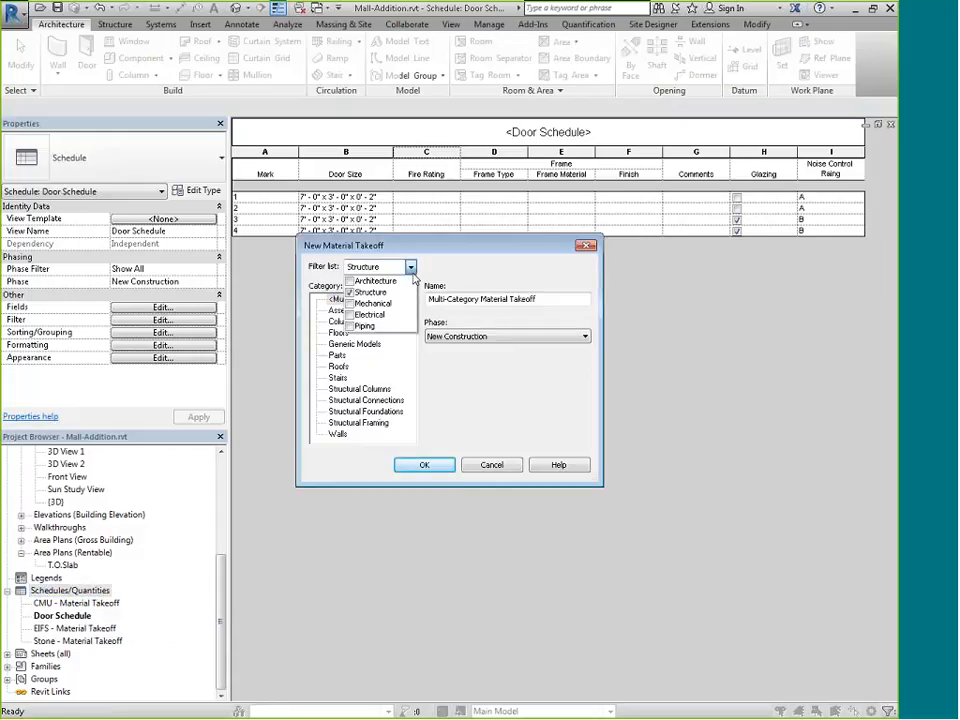
left_click(350, 281)
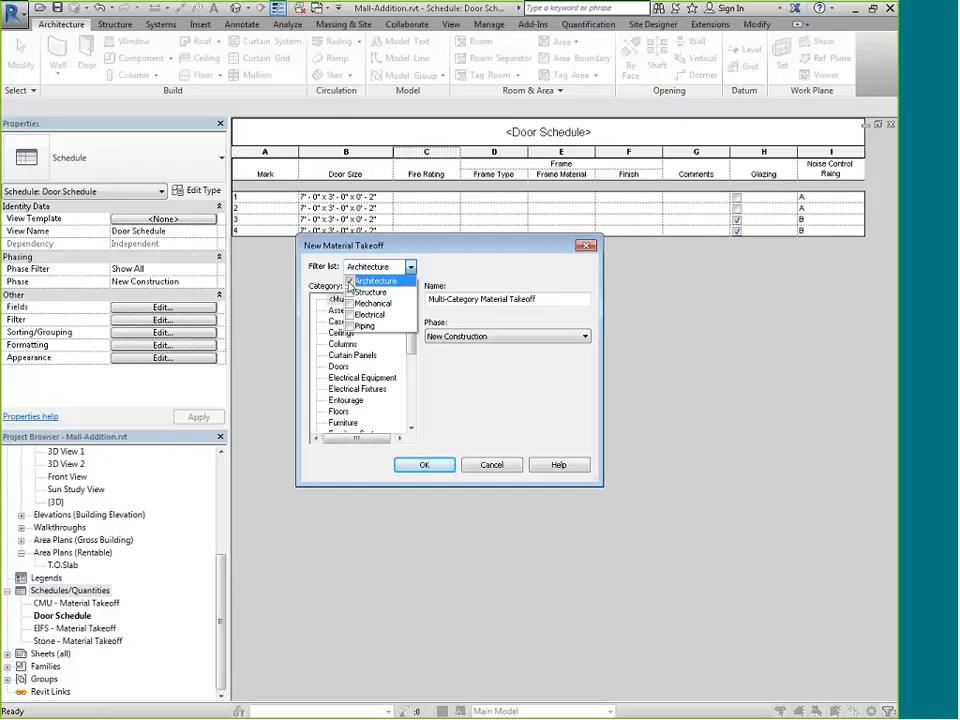
left_click(432, 268)
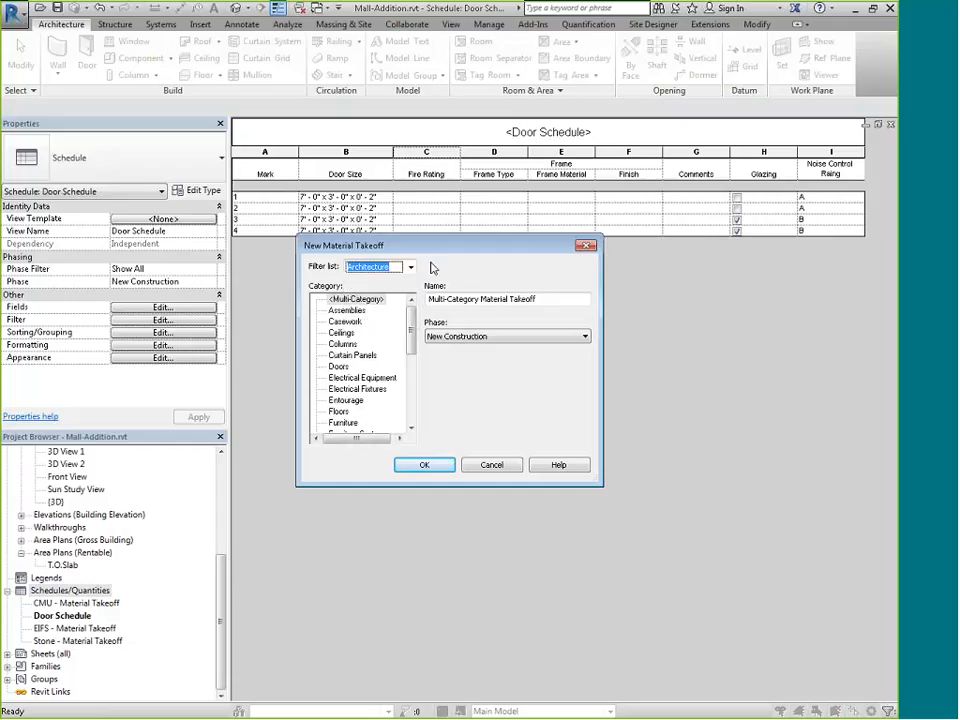
scroll(347, 390, "down", 5)
left_click(338, 411)
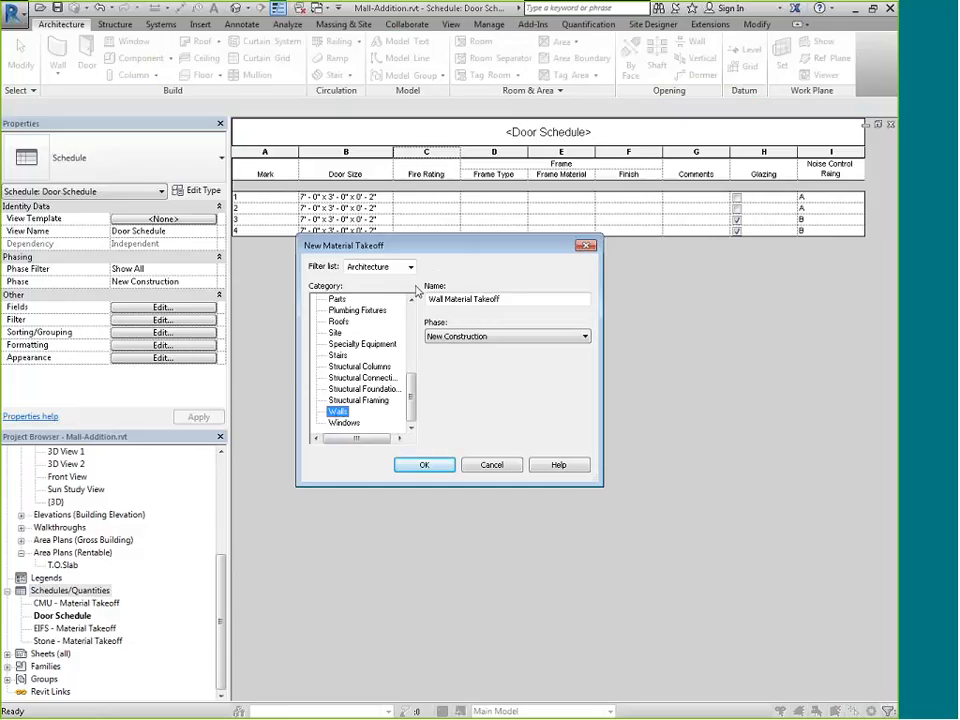
double_click(444, 299)
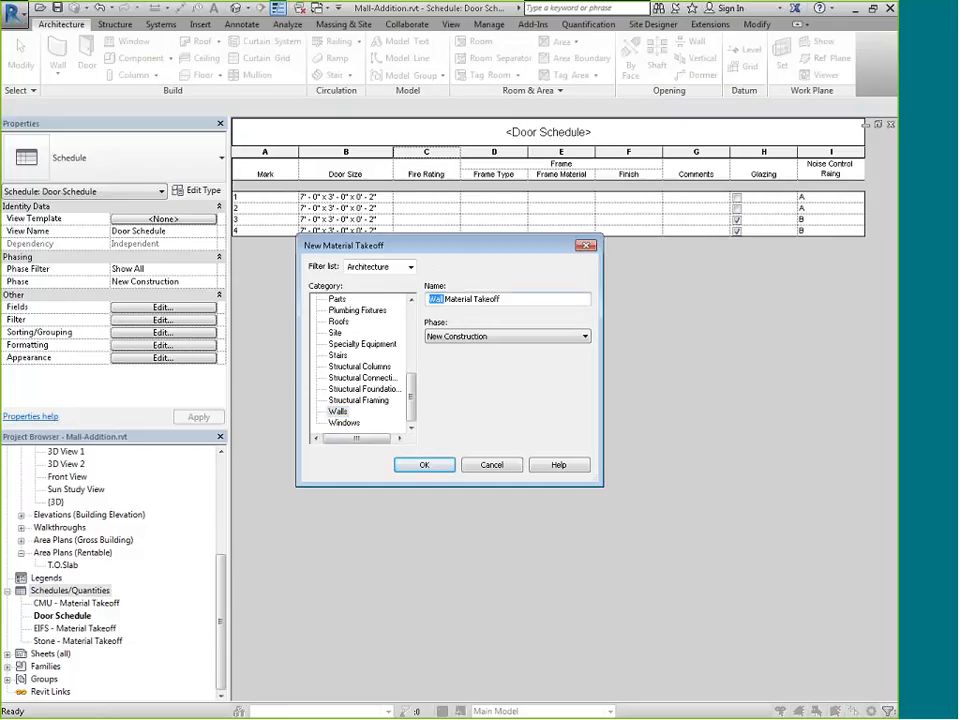
type("Brick")
left_click(446, 466)
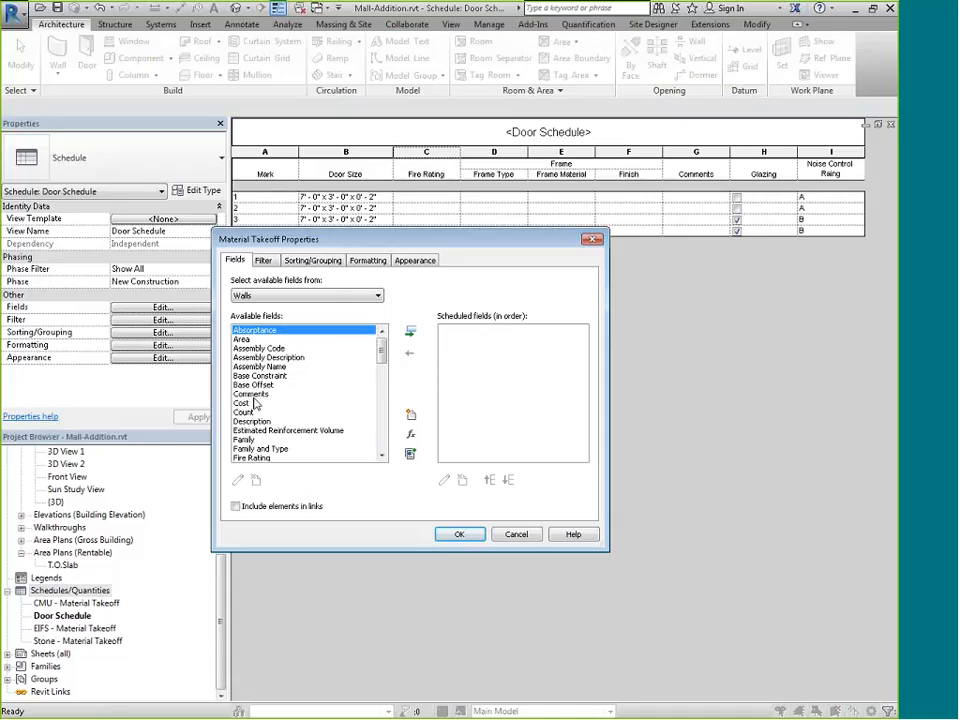
- Add the fields Material: Name, Material: Area, Material: Manufacturer and Material: Cost to the takeoff
scroll(255, 403, "down", 8)
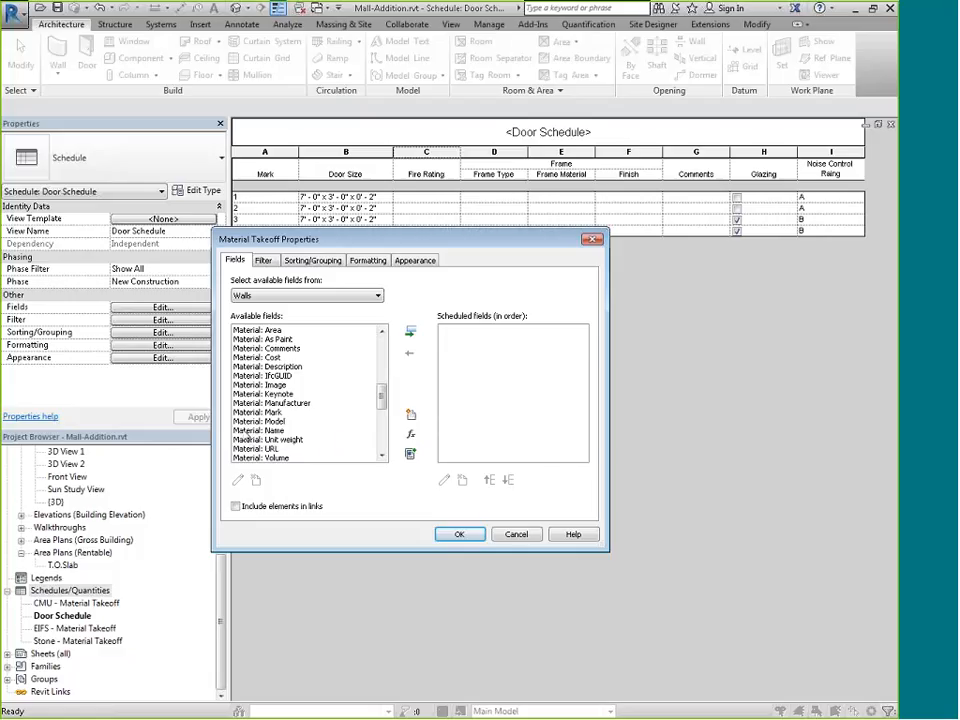
double_click(258, 430)
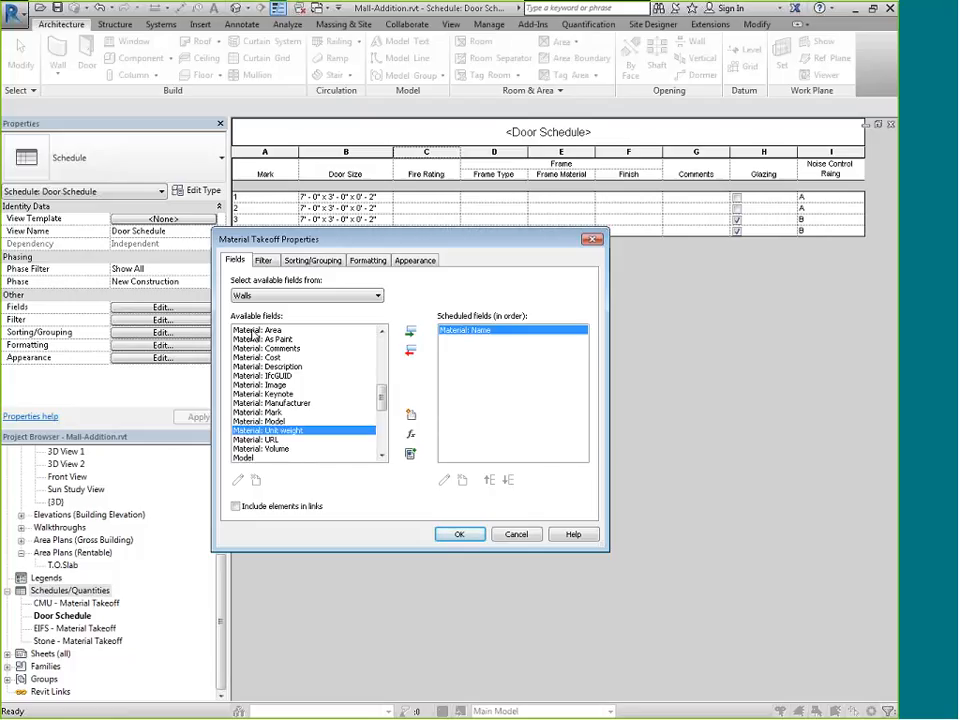
double_click(255, 330)
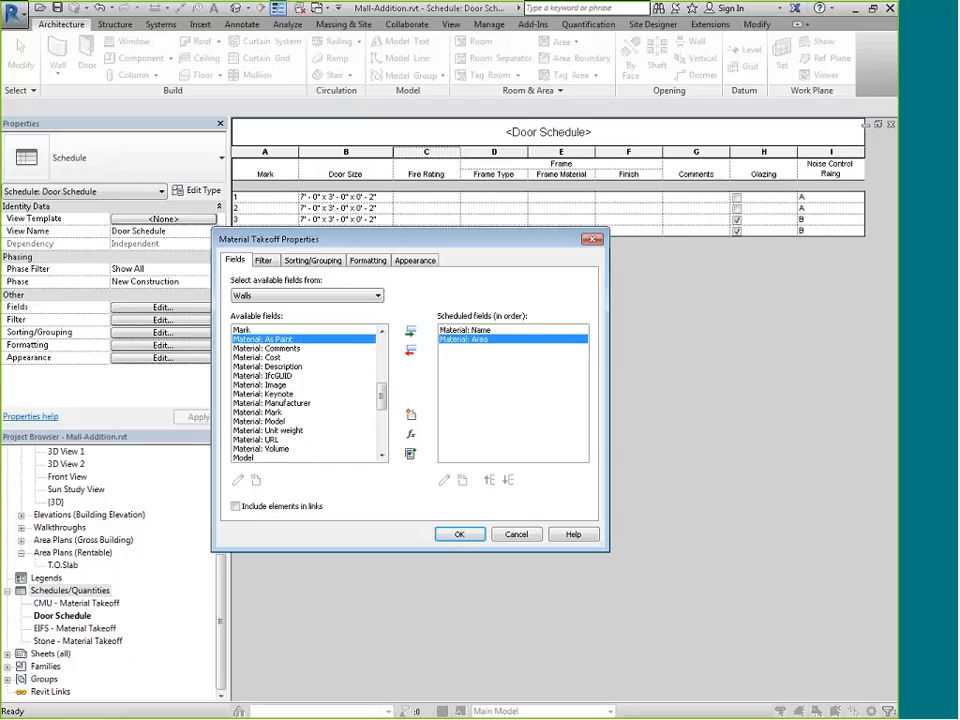
double_click(270, 403)
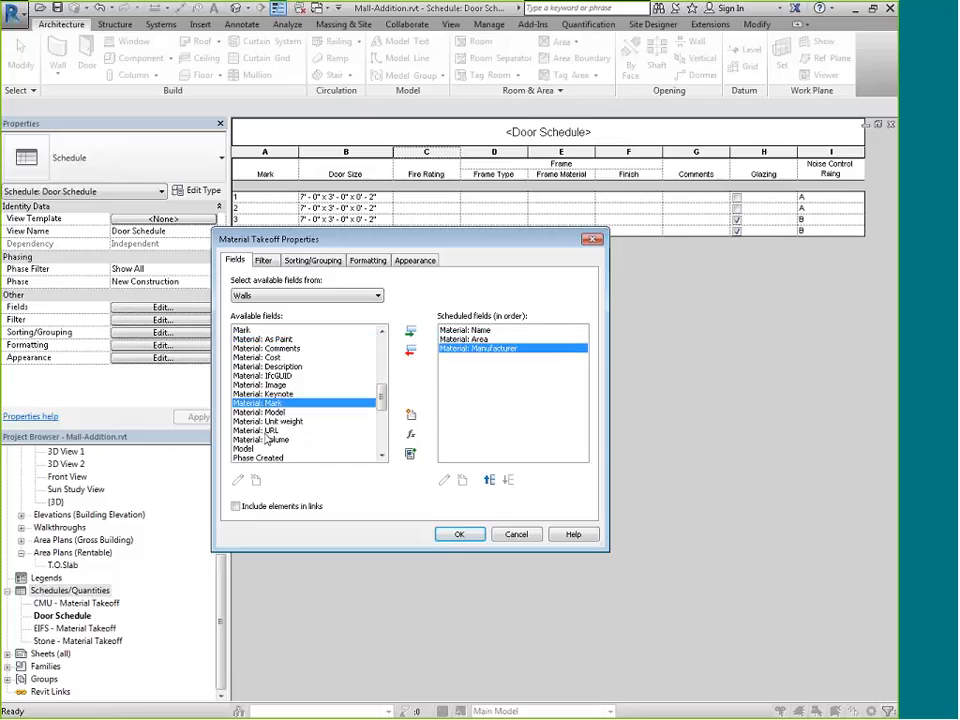
double_click(257, 358)
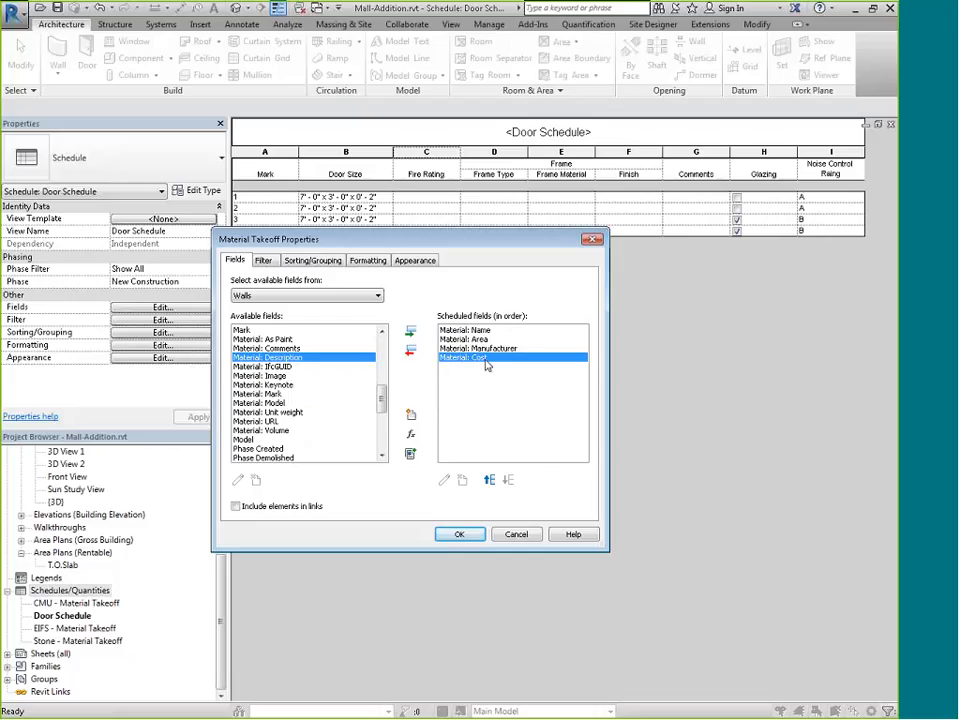
- Start a formula-based calculated value named Total Cost per SF with the Common discipline and Number type
left_click(411, 436)
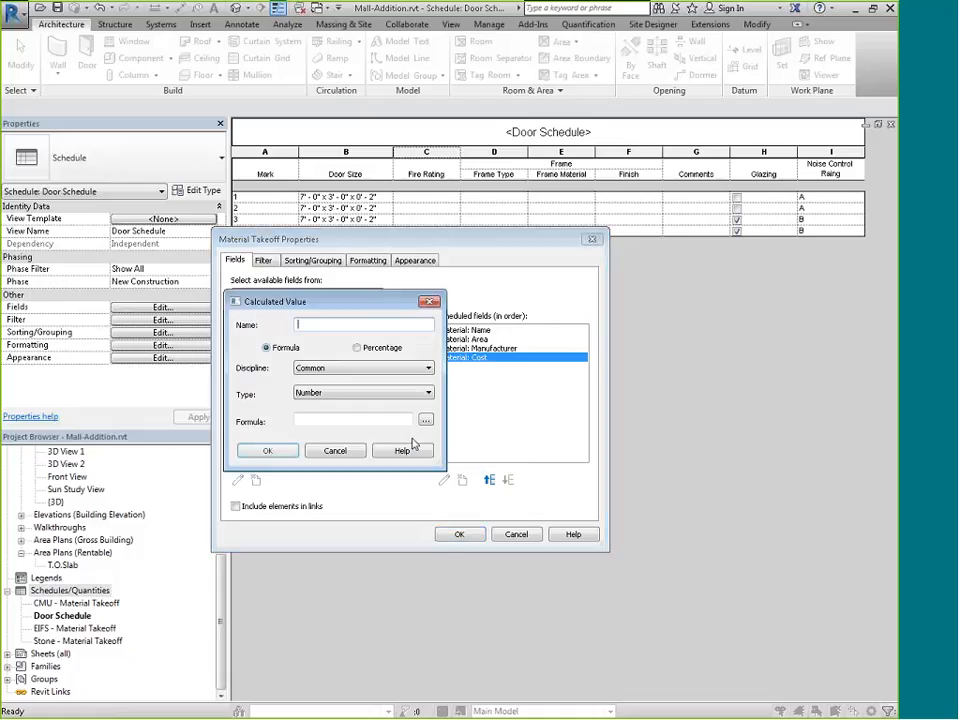
type("Tota")
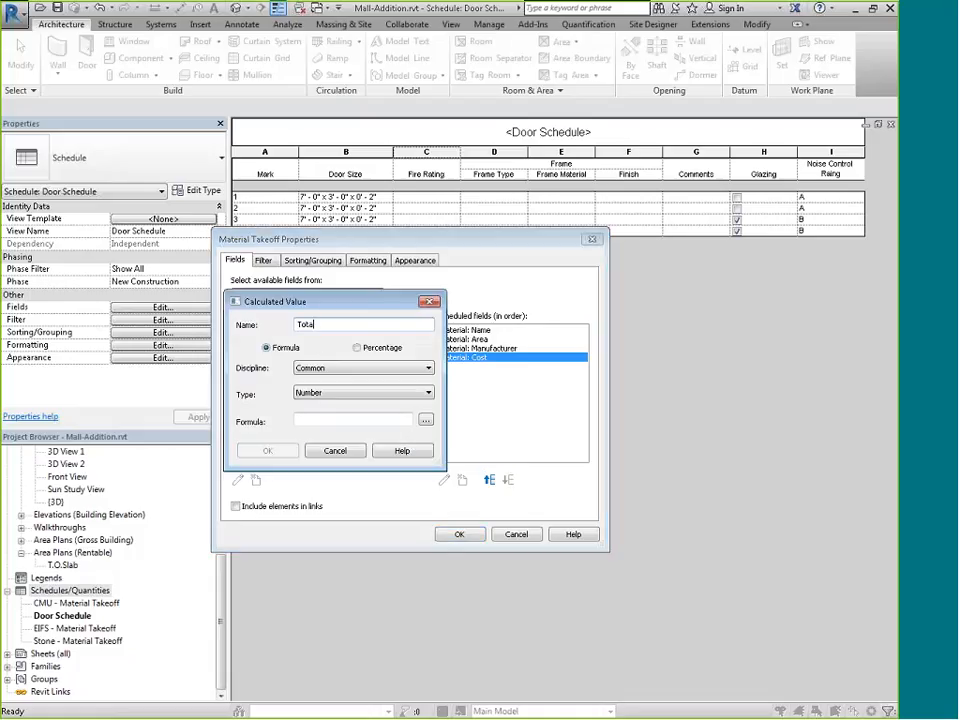
type("l Cost per")
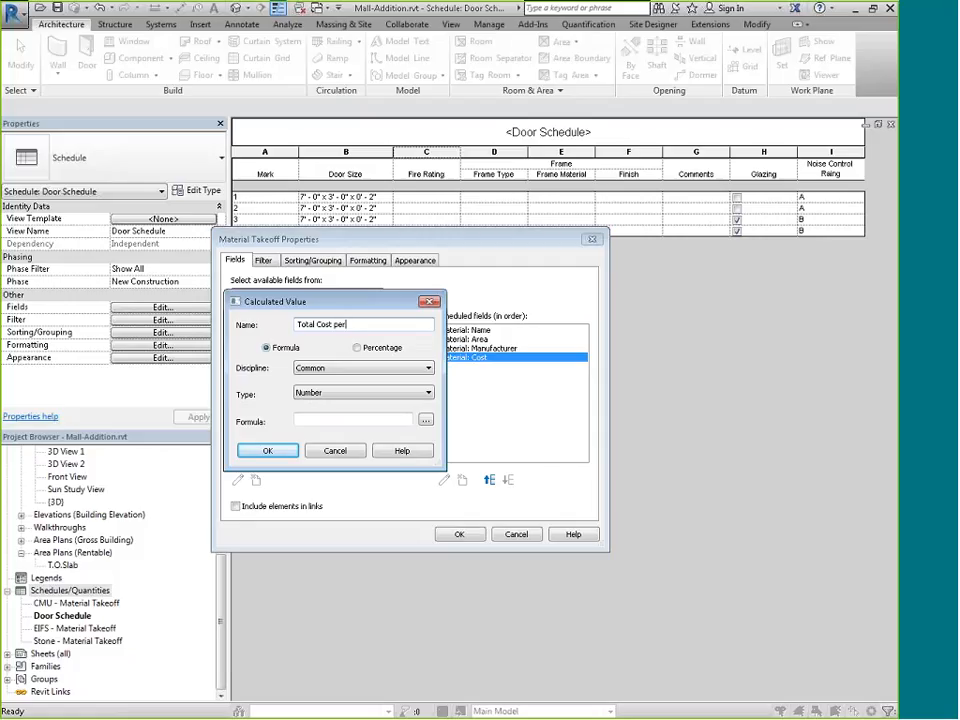
type(" SF")
left_click(338, 368)
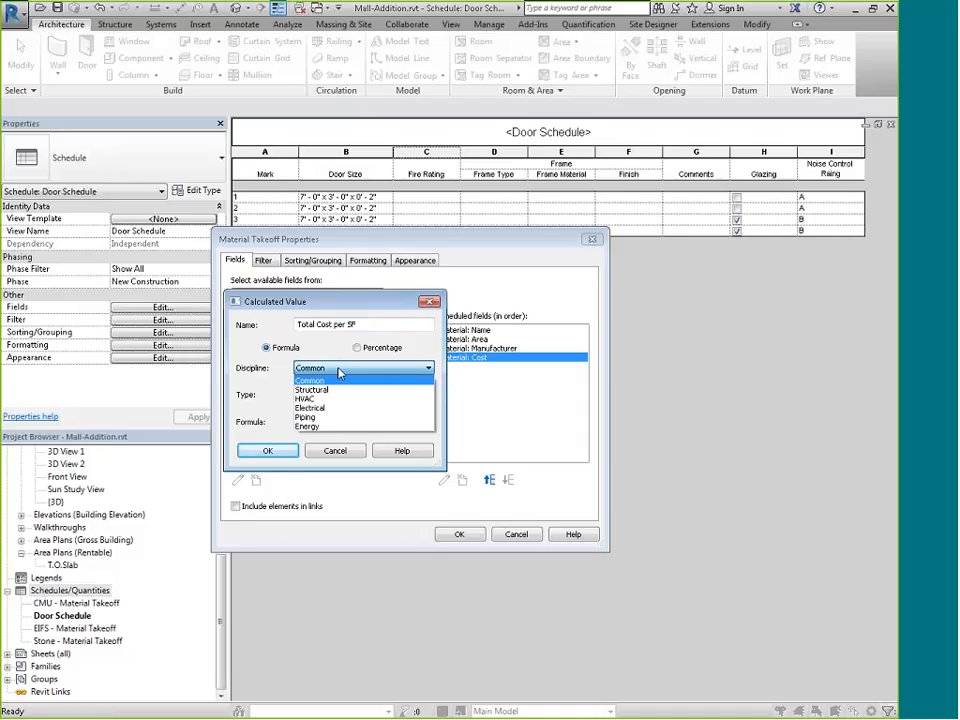
left_click(338, 381)
left_click(338, 394)
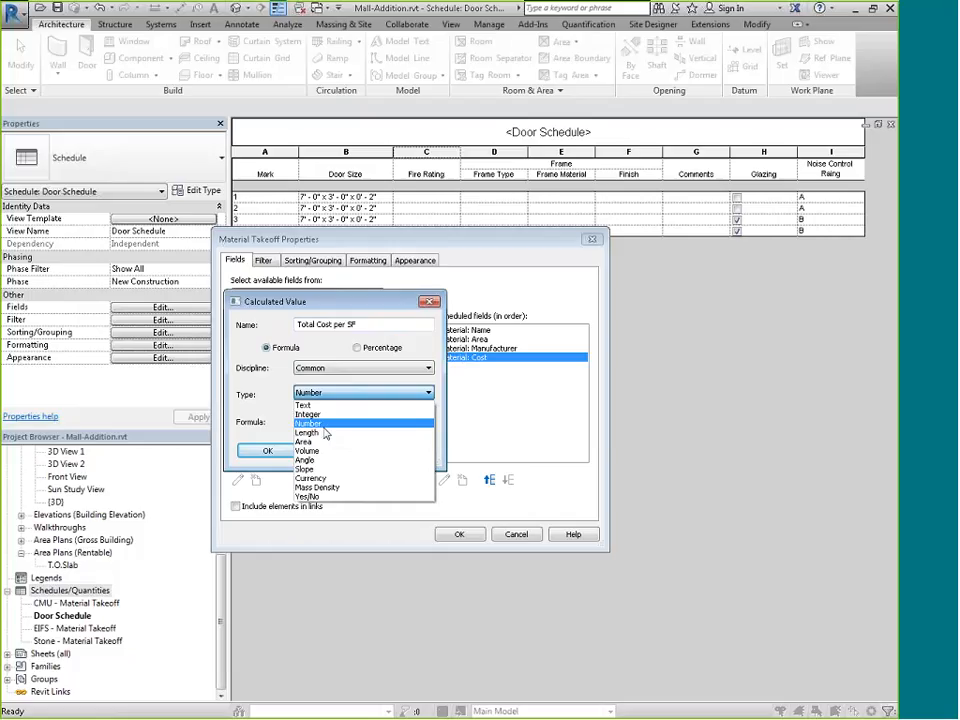
left_click(324, 425)
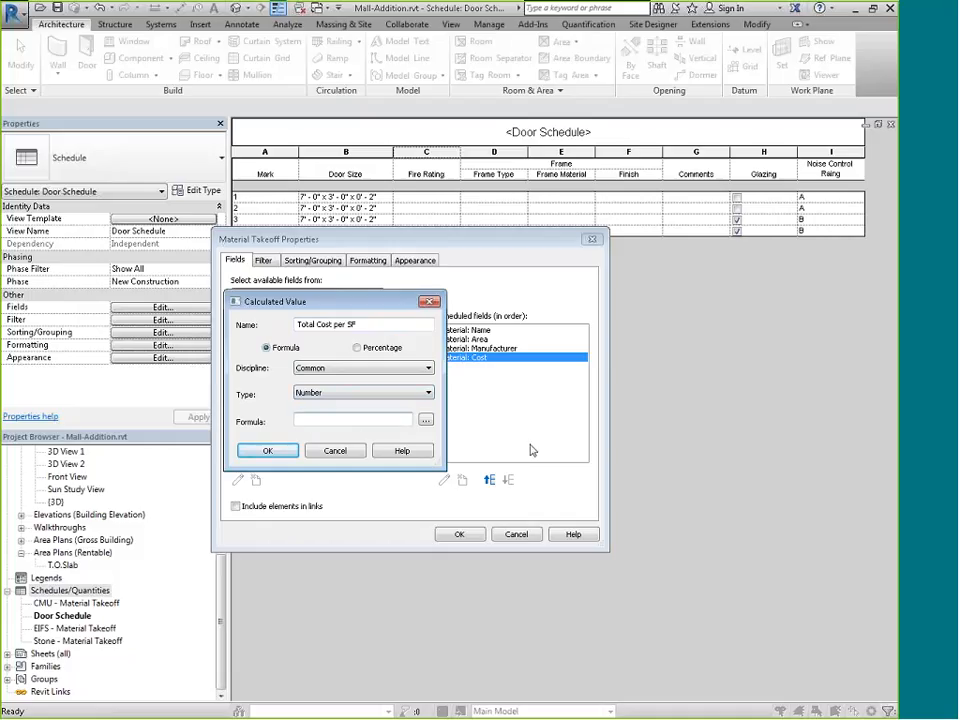
- Try to create the calculated value with the formula (Material: Area/ 1)*Material:Cost
type("(")
type("Material: Area/ 1)")
type("*Material:Cost")
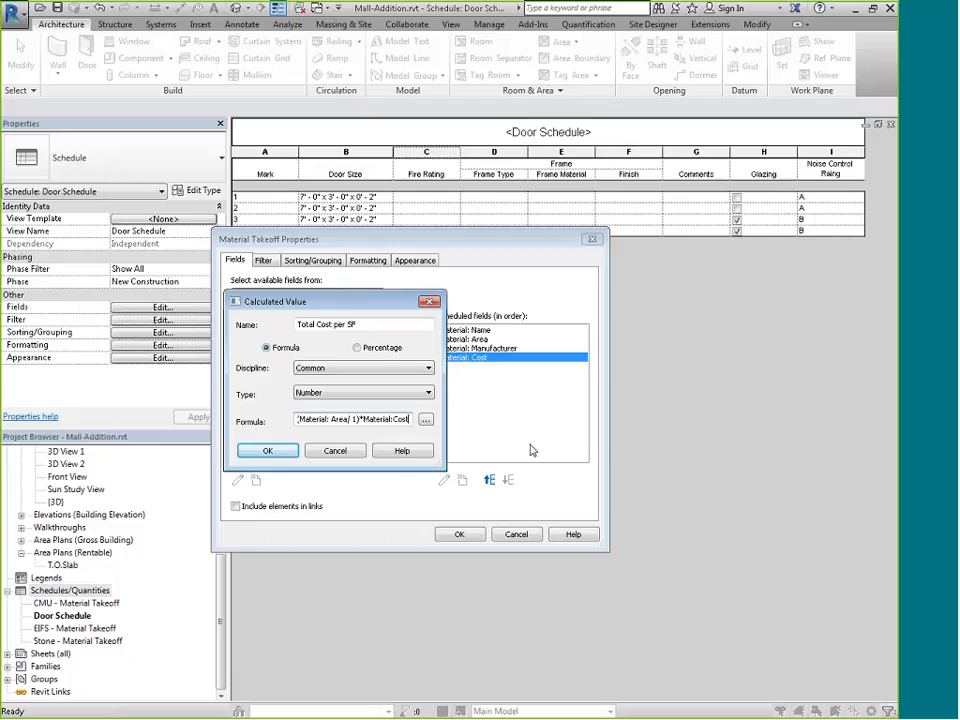
left_click(284, 453)
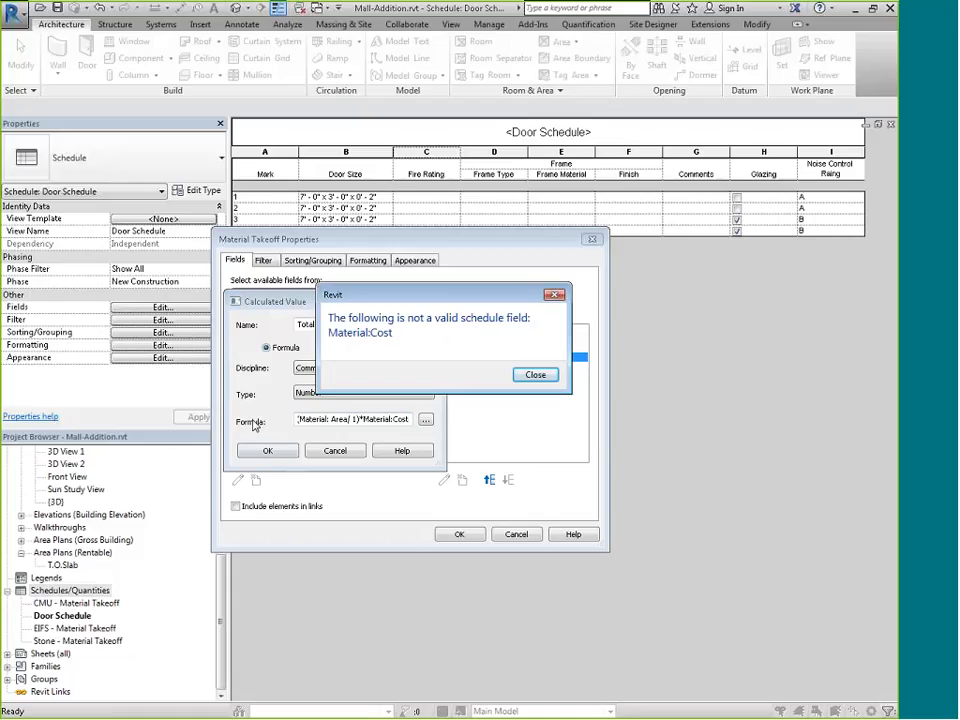
left_click(535, 375)
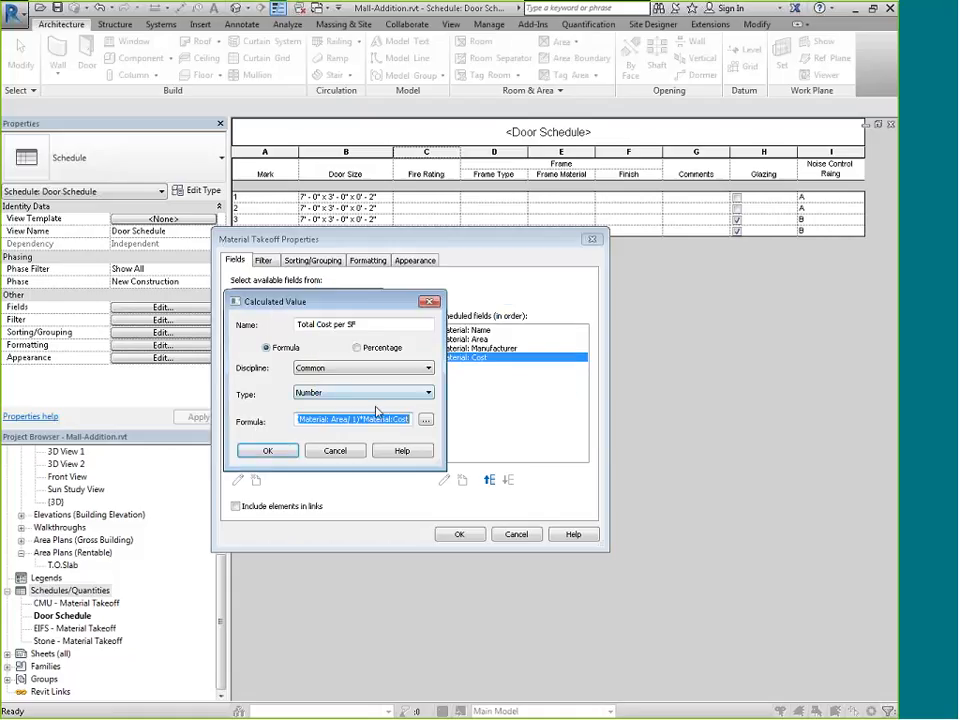
- Replace Material:Cost in the formula with the listed Material: Cost field and create the Total Cost per SF value
left_click_drag(364, 418, 430, 424)
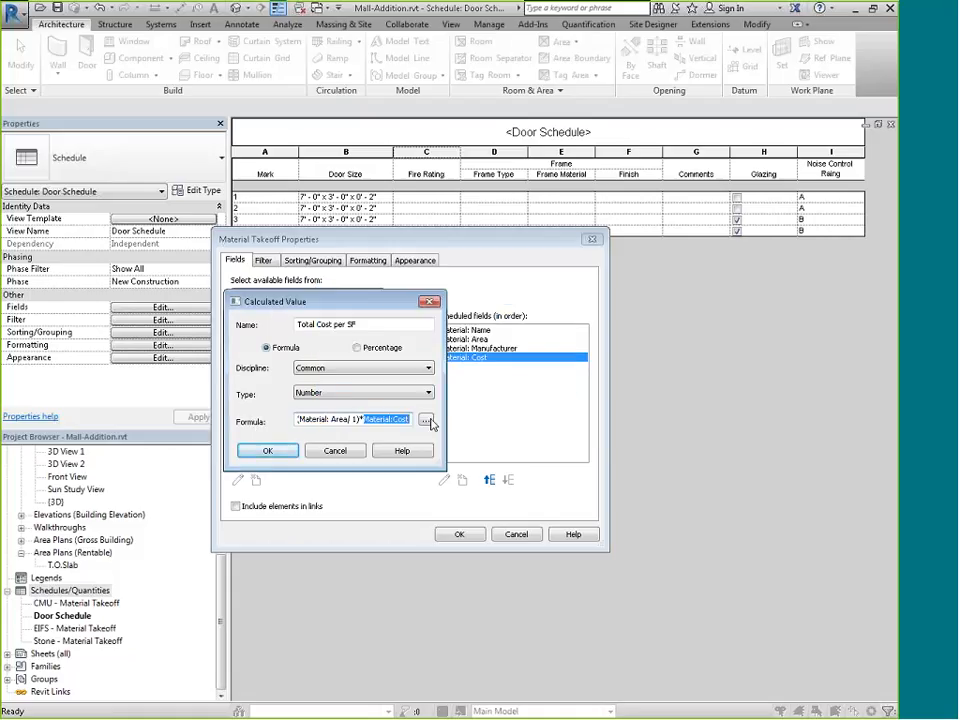
key("Delete")
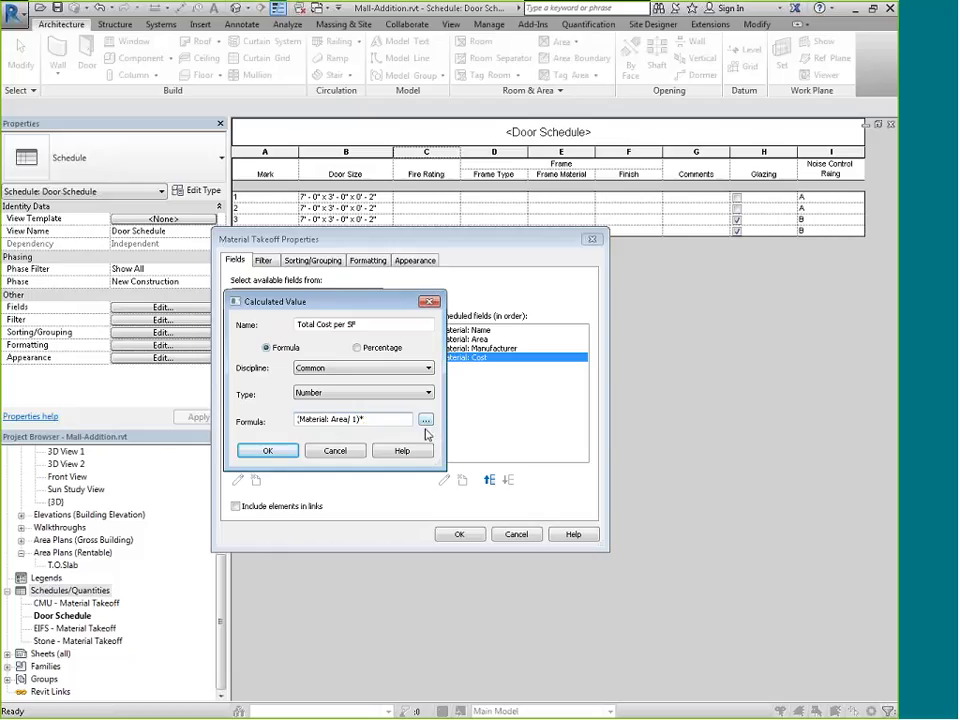
left_click(427, 427)
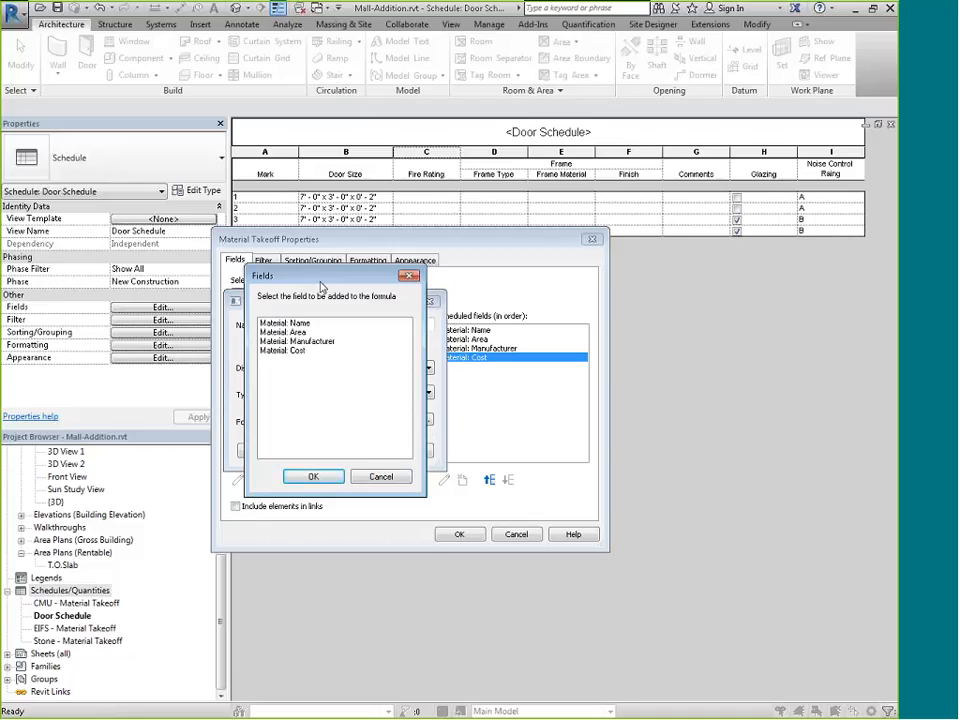
left_click(290, 351)
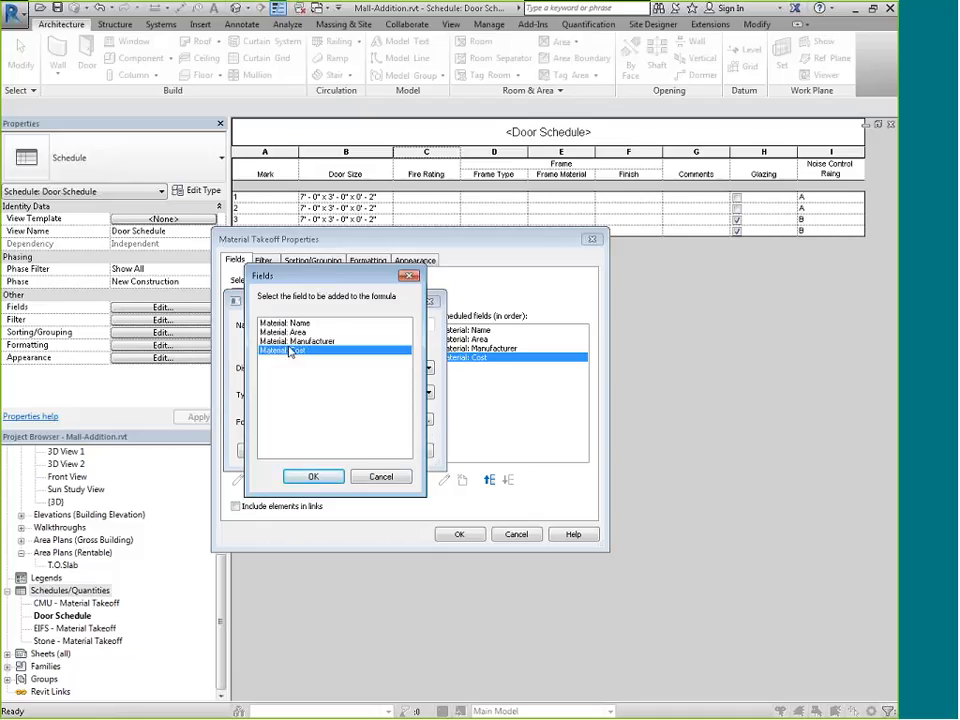
left_click(315, 477)
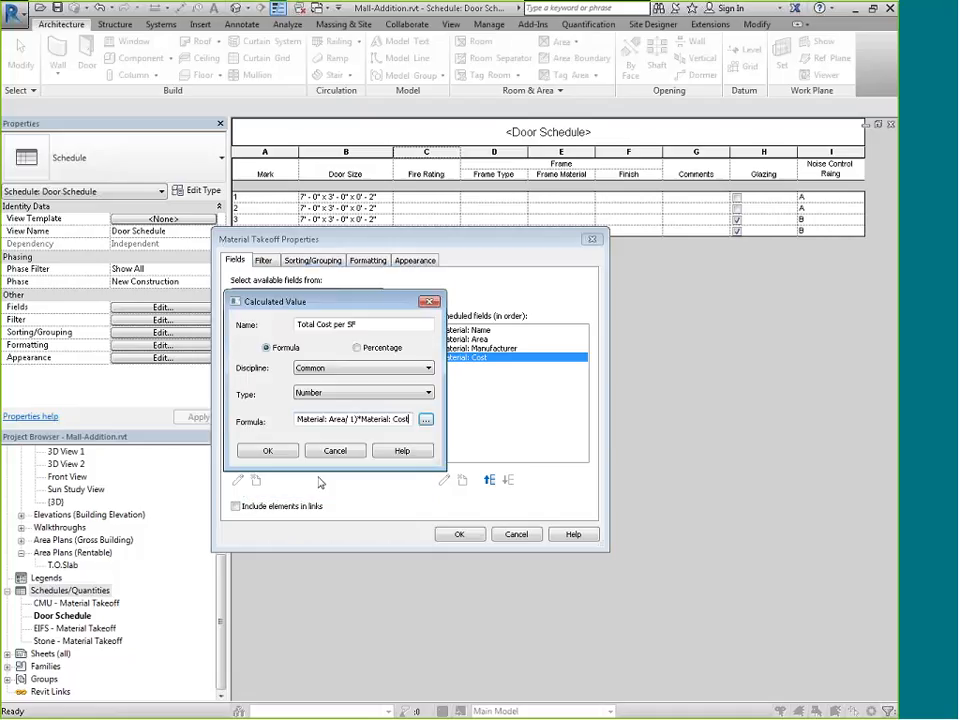
left_click(268, 451)
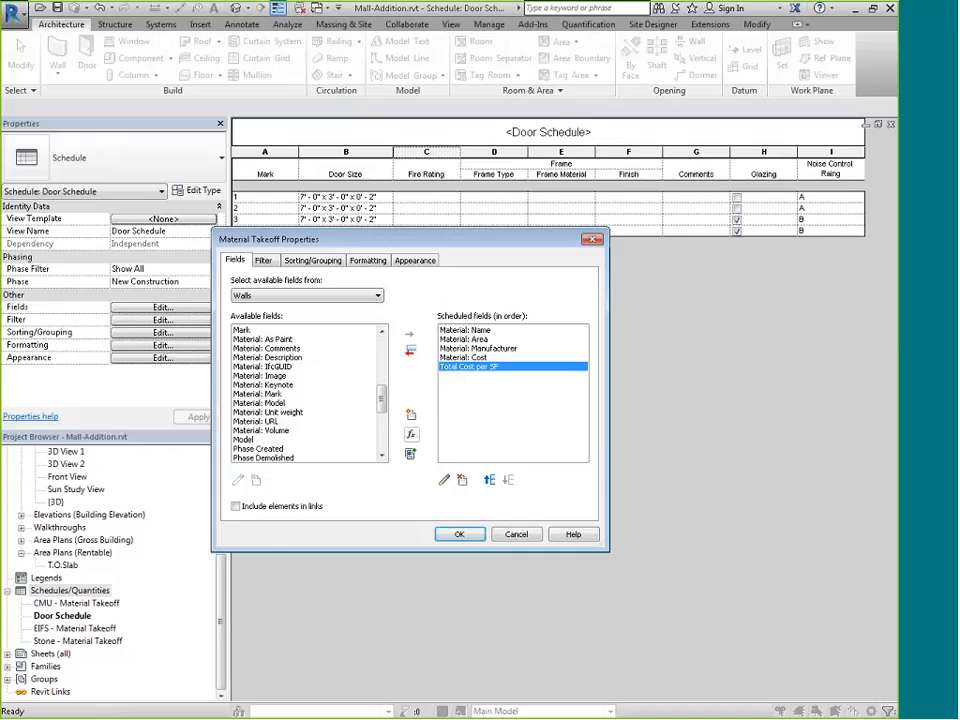
- Start a second calculated value named Total Units of Brick
left_click(410, 434)
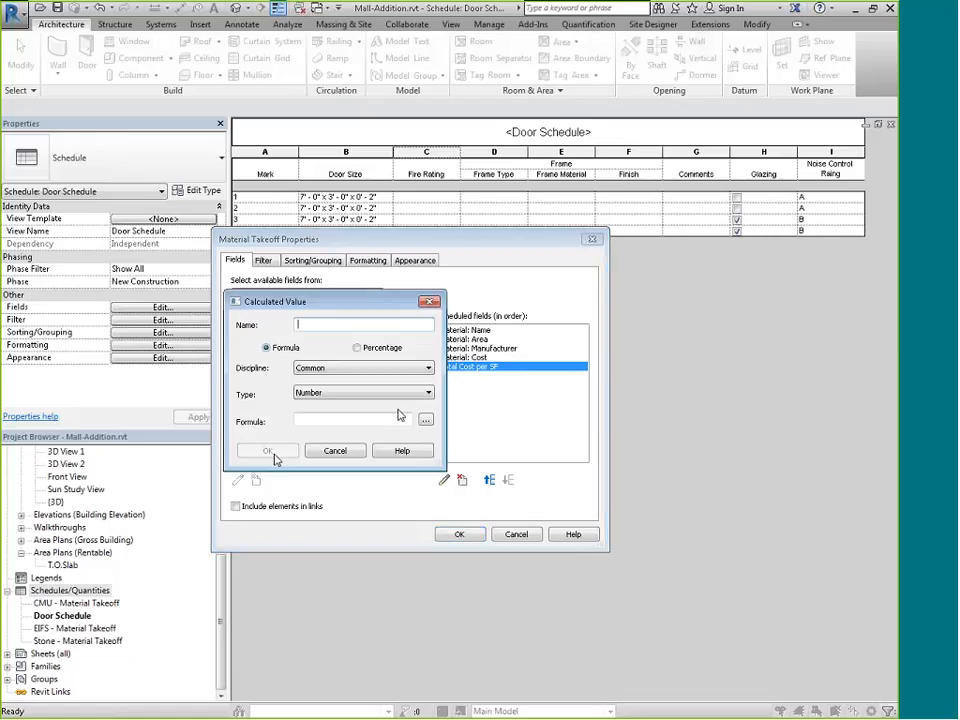
type("T")
type("Tota")
type("l Units of")
type(" Brick")
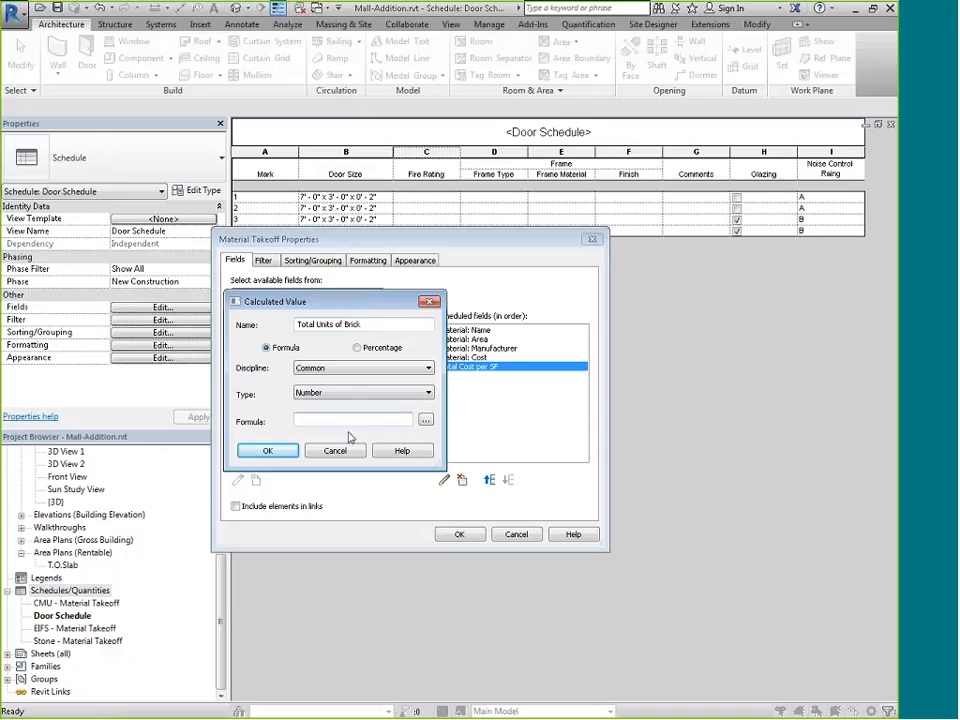
- Give Total Units of Brick the formula (Material: Area/1)*7 and generate the Brick Material Takeoff
type("(")
left_click(425, 421)
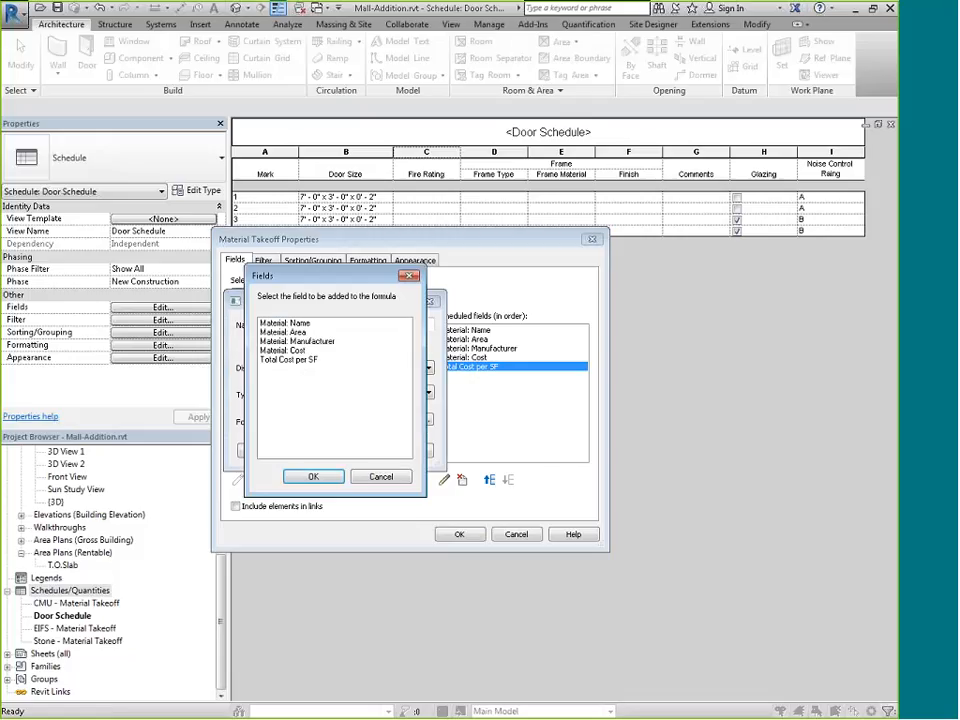
left_click(284, 332)
left_click(299, 478)
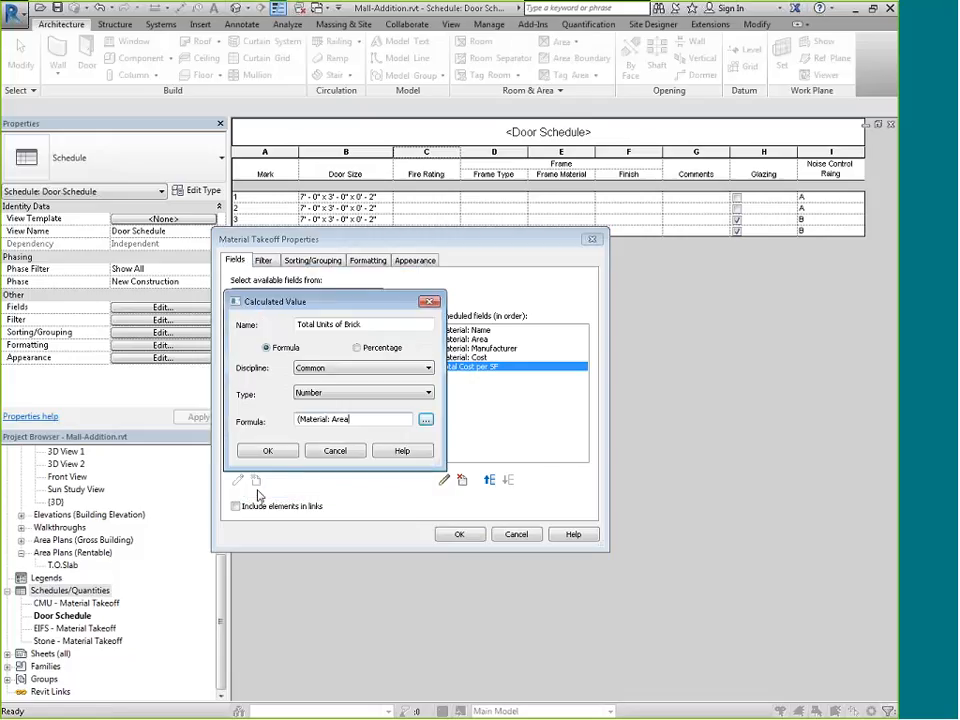
type("/1)*7")
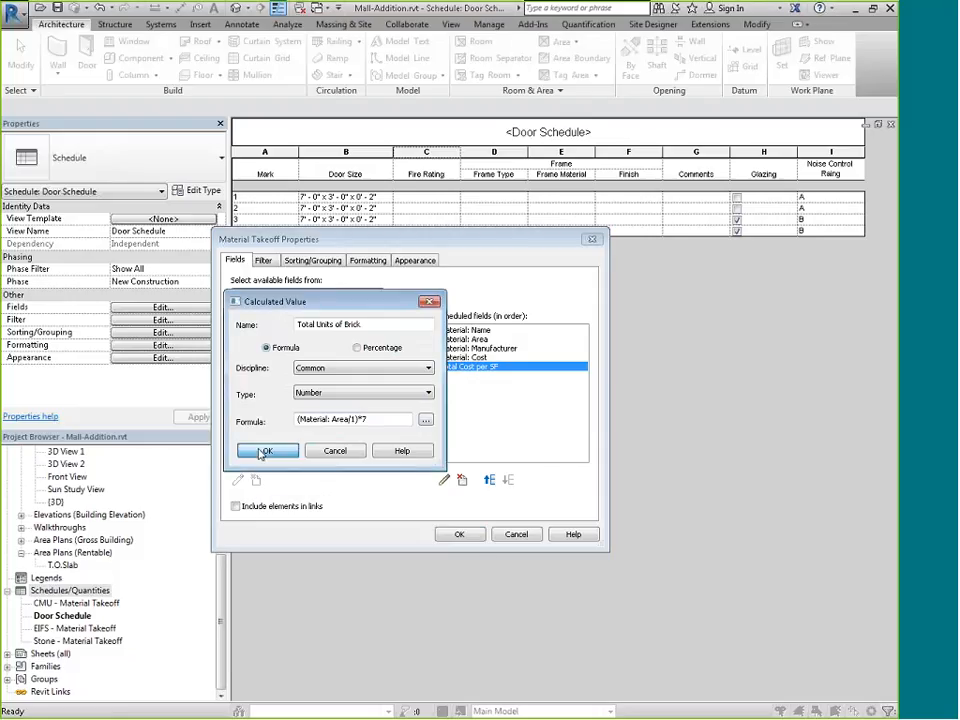
left_click(264, 450)
left_click(458, 534)
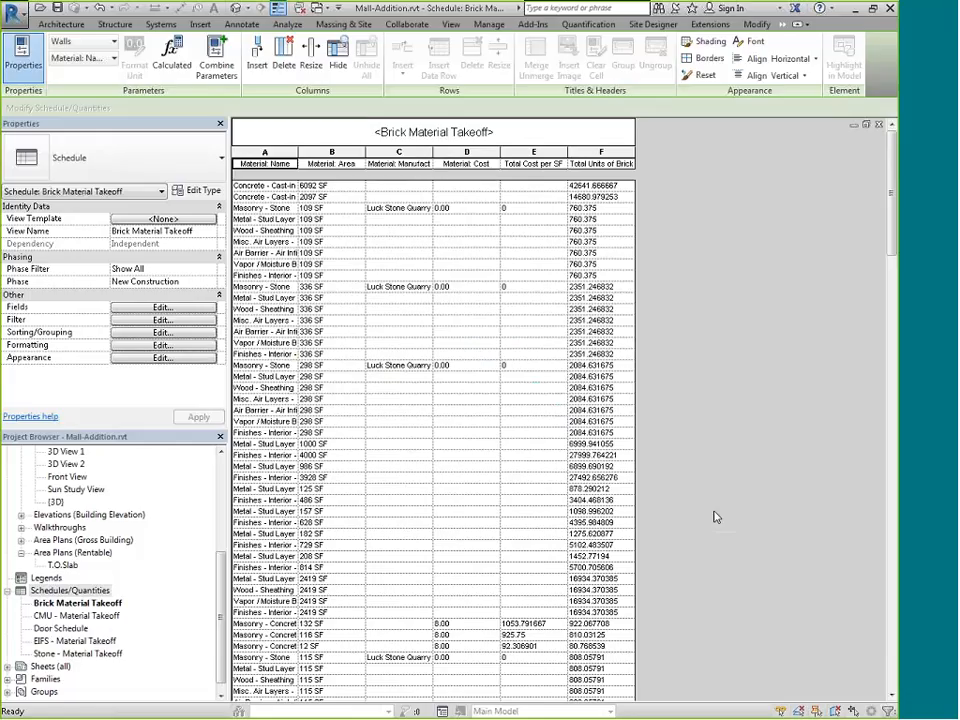
- Sort the takeoff by Material: Name with a footer showing title, count, and totals, without itemizing every instance
left_click(176, 334)
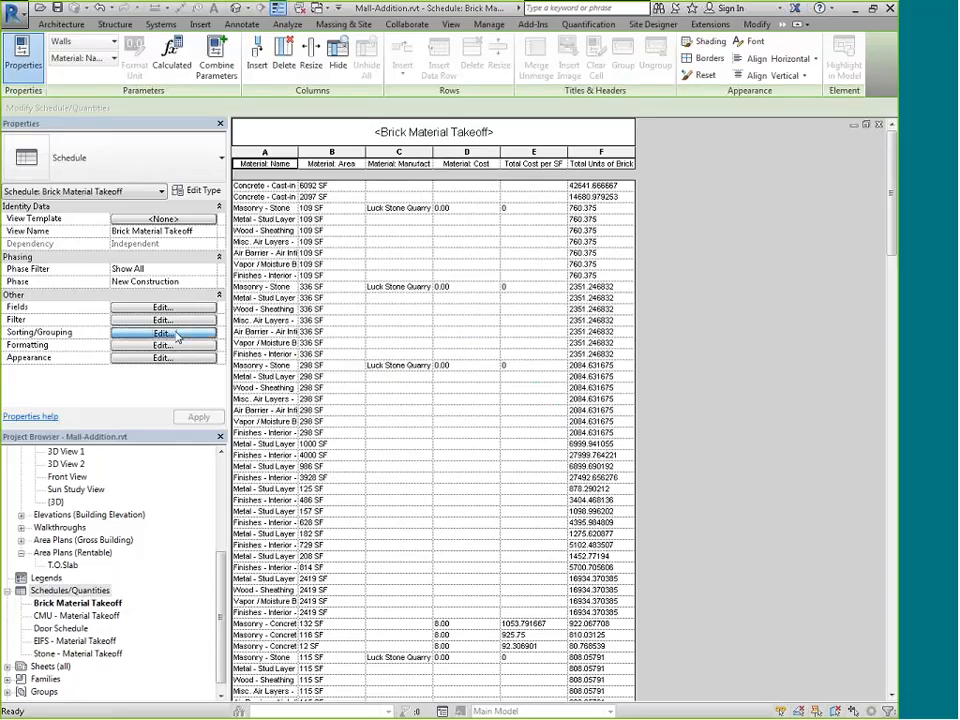
left_click(372, 283)
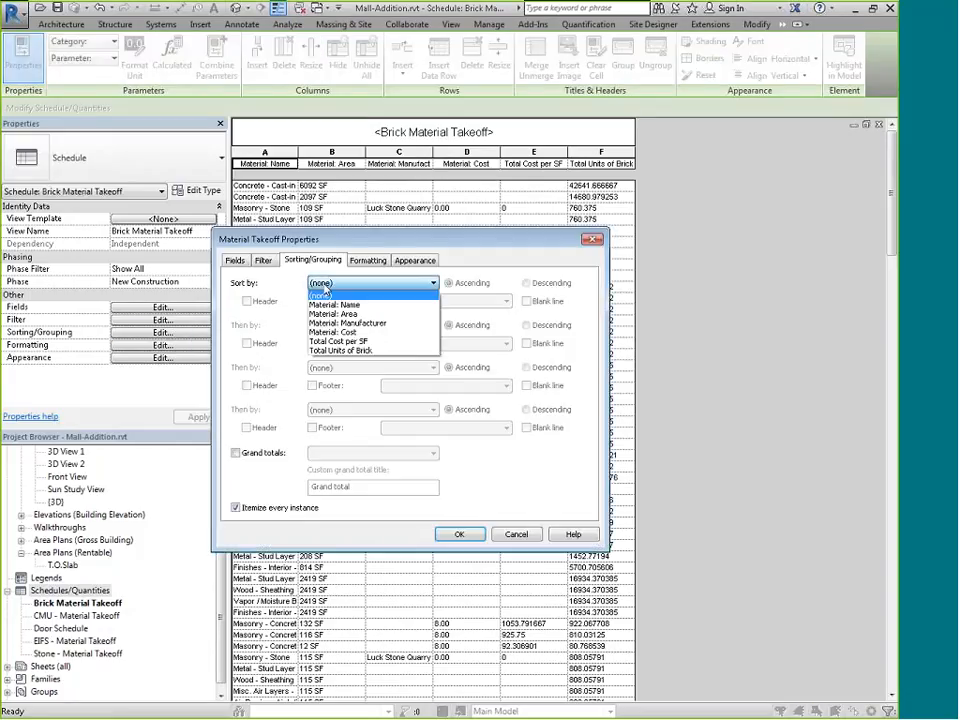
left_click(336, 304)
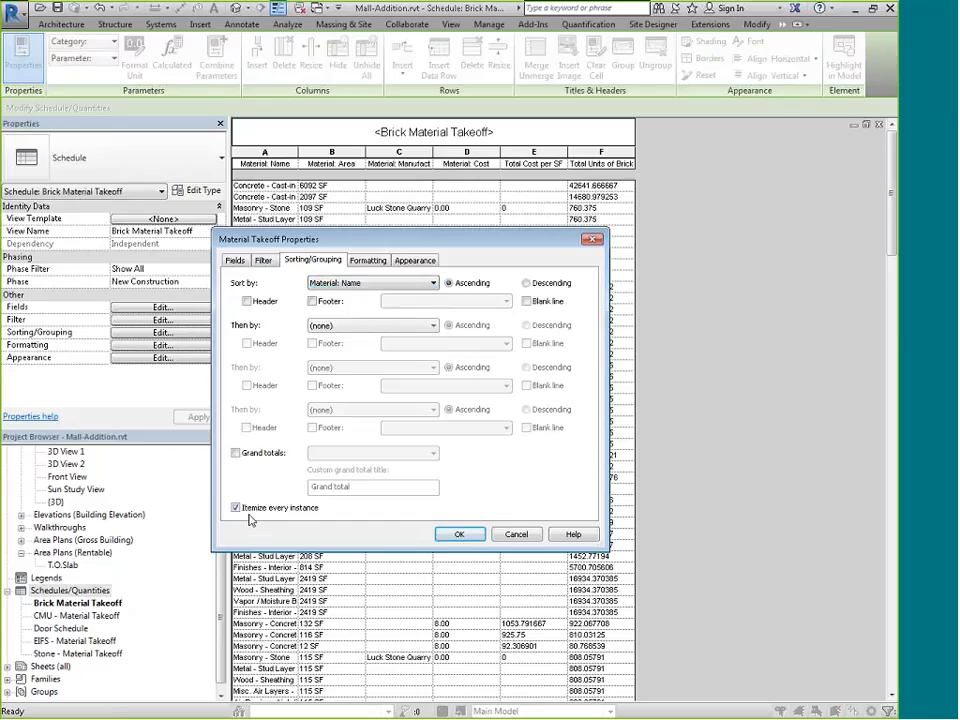
left_click(237, 508)
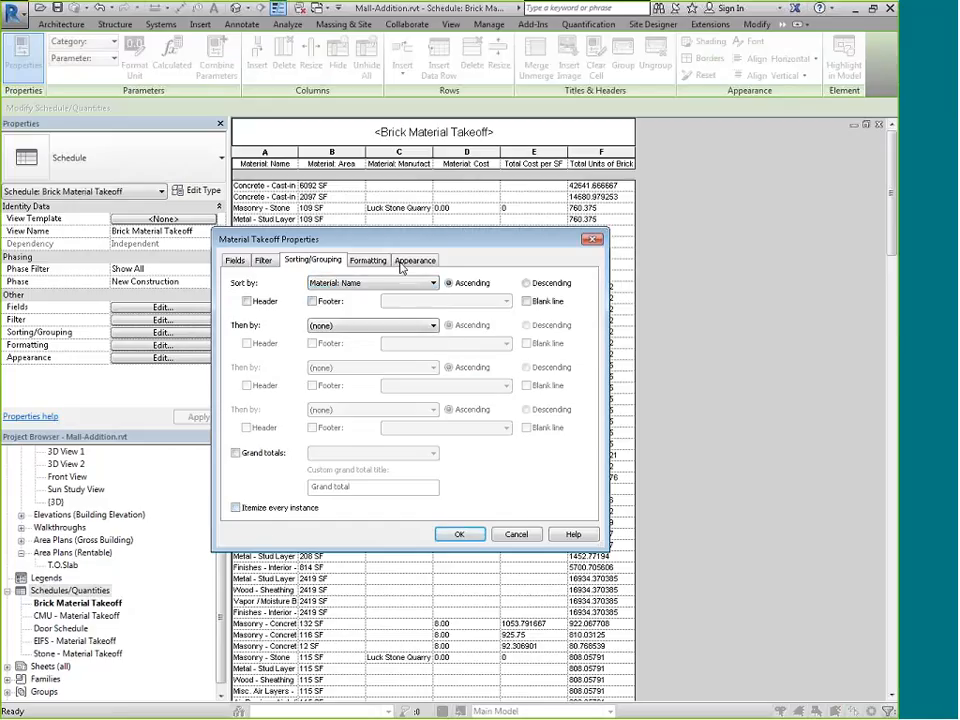
left_click(313, 302)
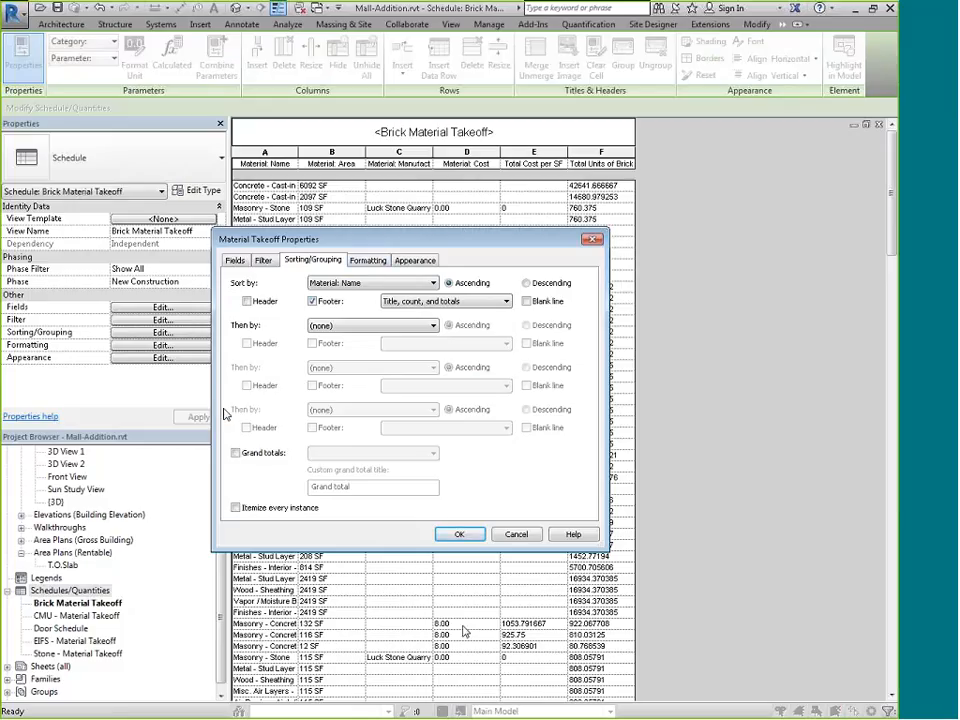
left_click(459, 534)
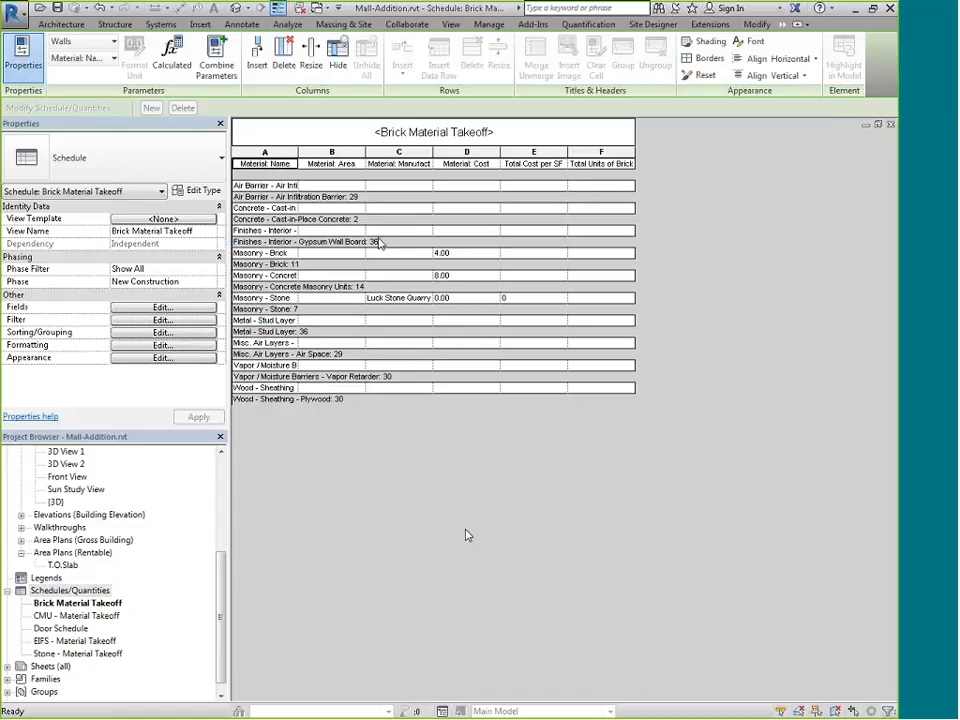
- Filter the takeoff to rows where Material: Name equals Masonry - Brick, and widen the Material: Name column
left_click(163, 320)
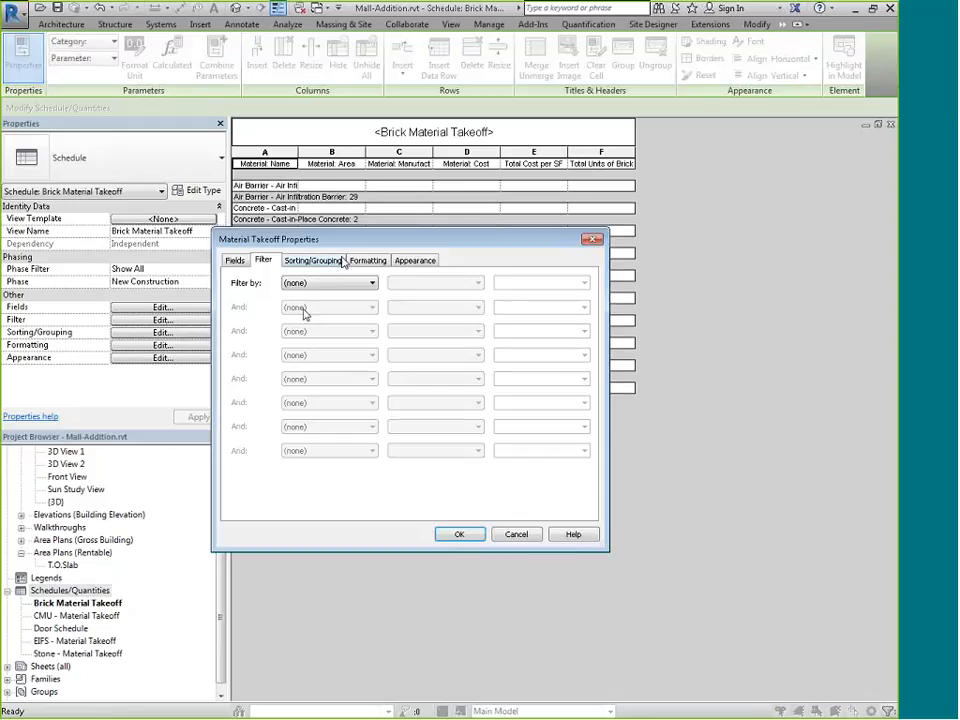
left_click(330, 283)
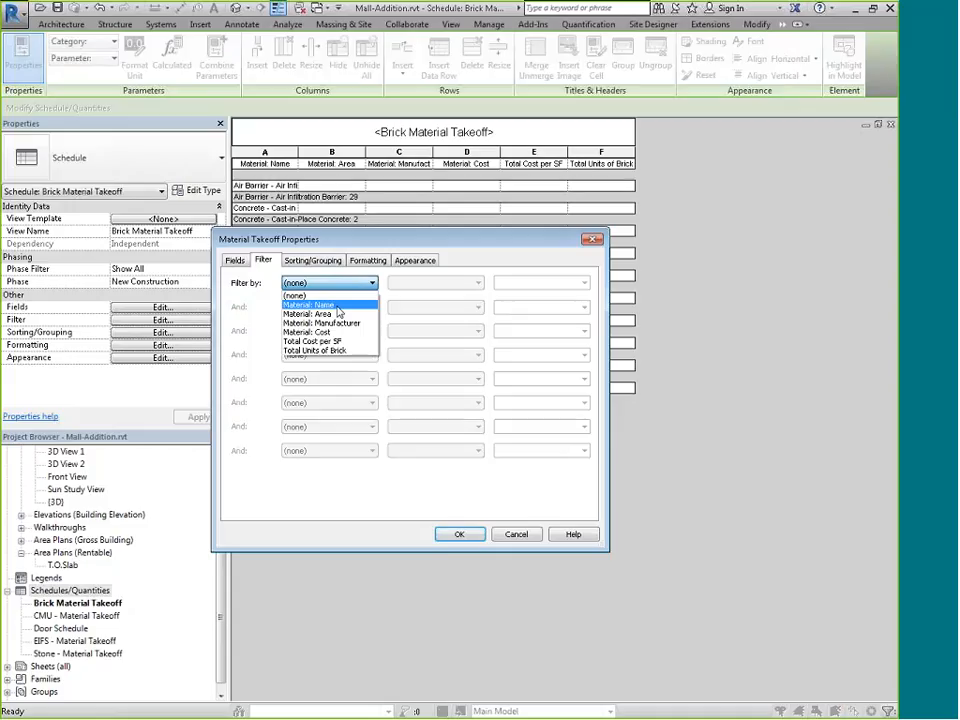
left_click(337, 305)
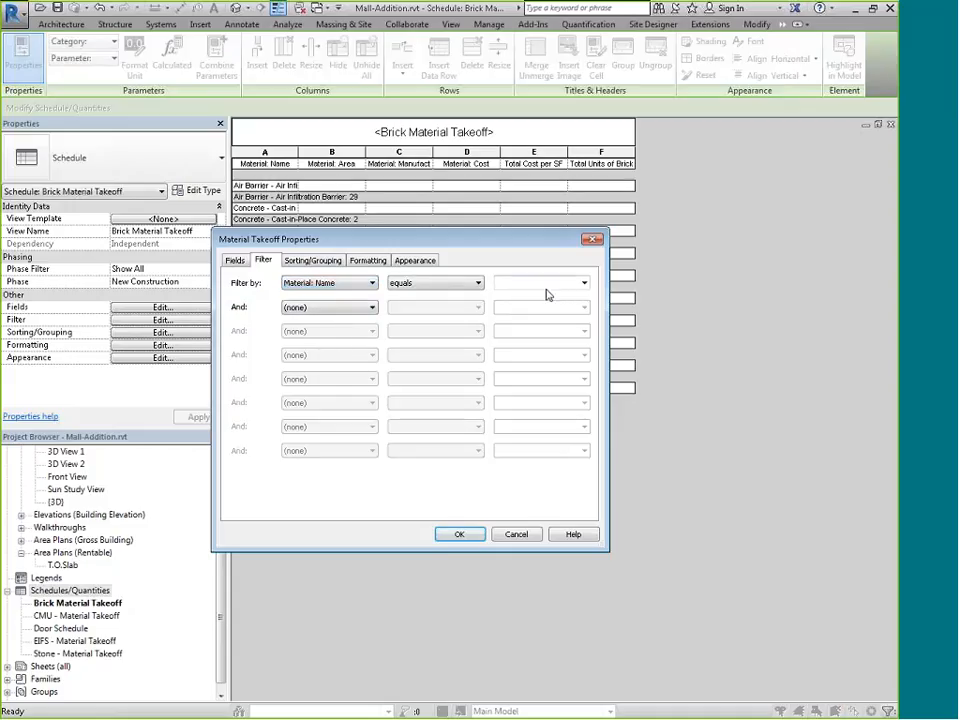
left_click(584, 283)
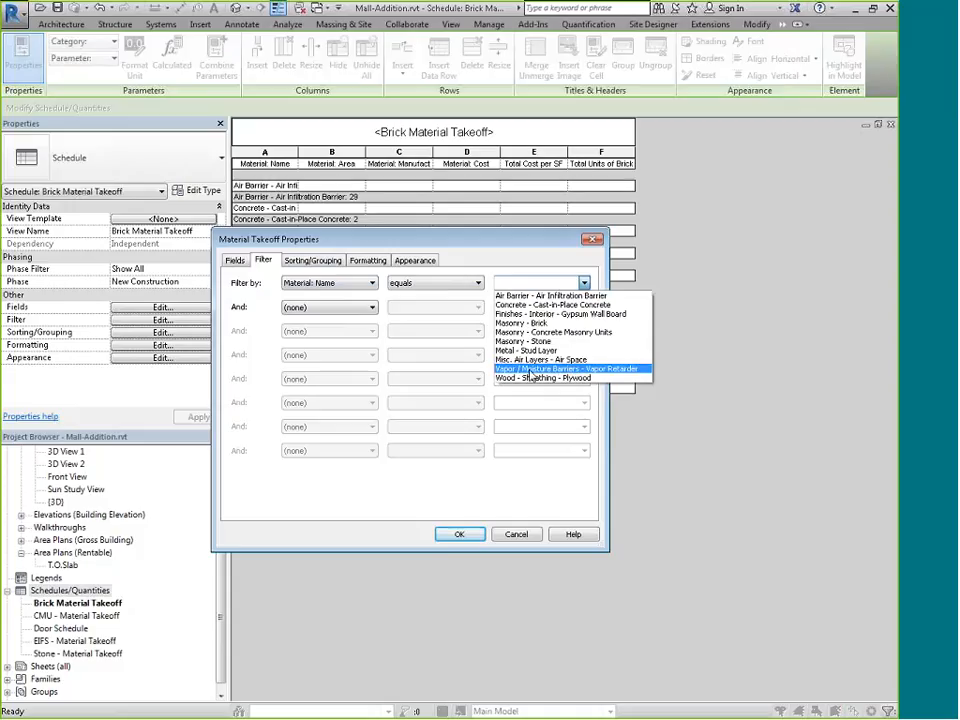
left_click(530, 324)
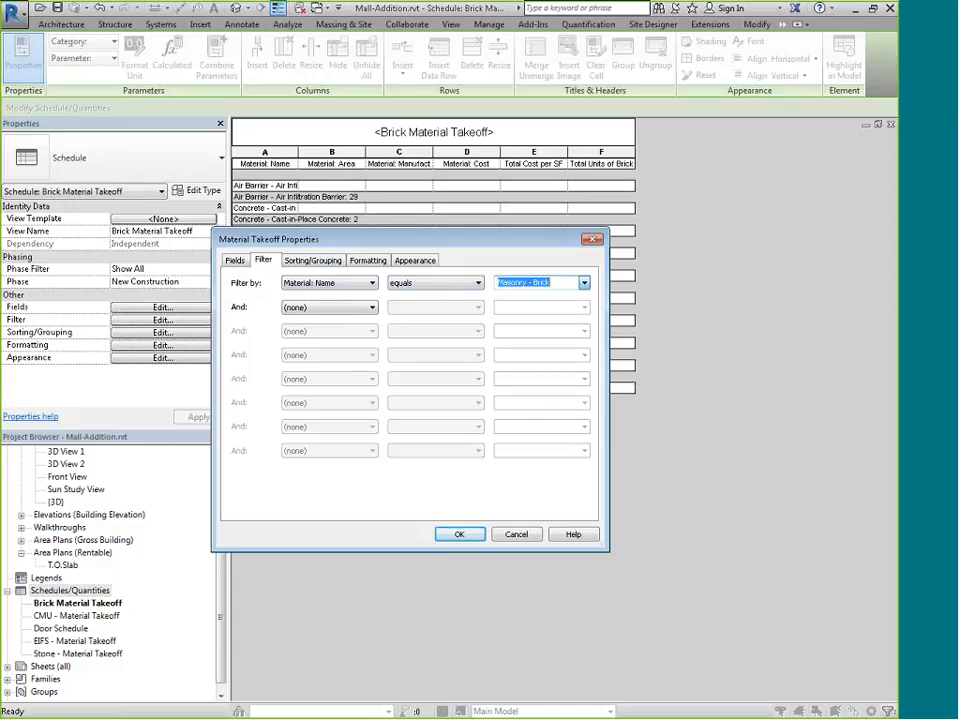
left_click(440, 534)
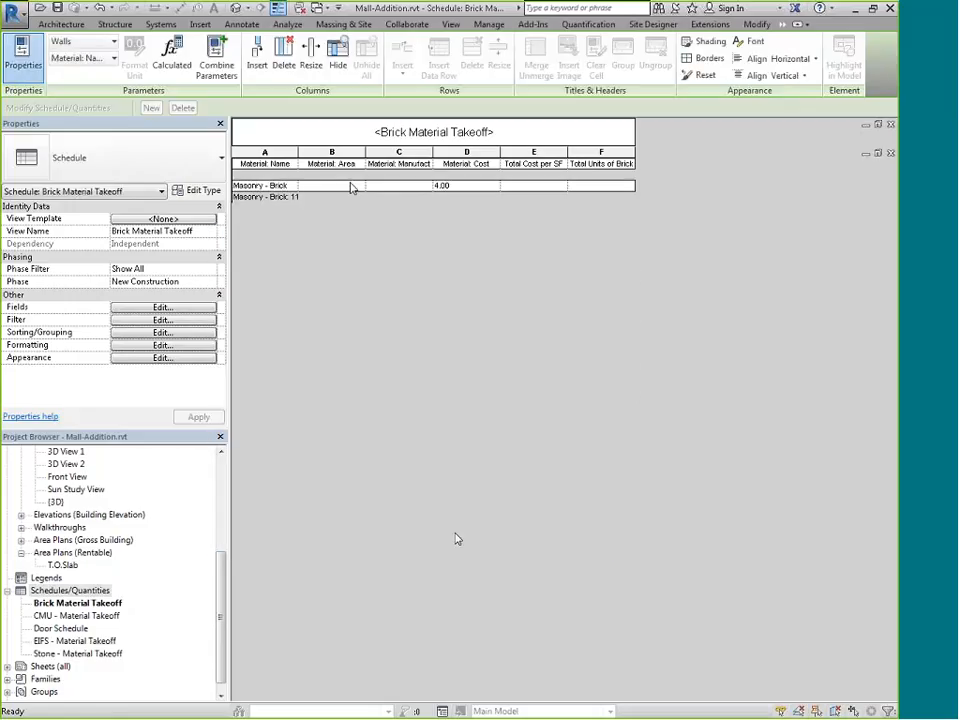
left_click_drag(297, 148, 336, 157)
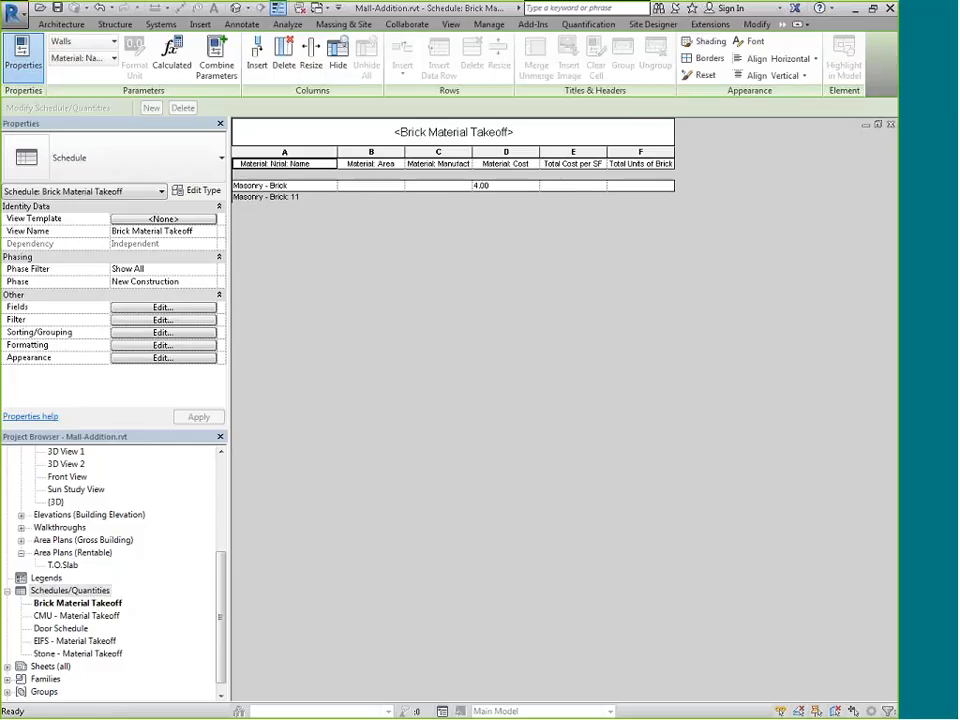
- Set Material: Area, Total Cost per SF and Total Units of Brick to calculate totals in the takeoff's formatting
left_click(162, 345)
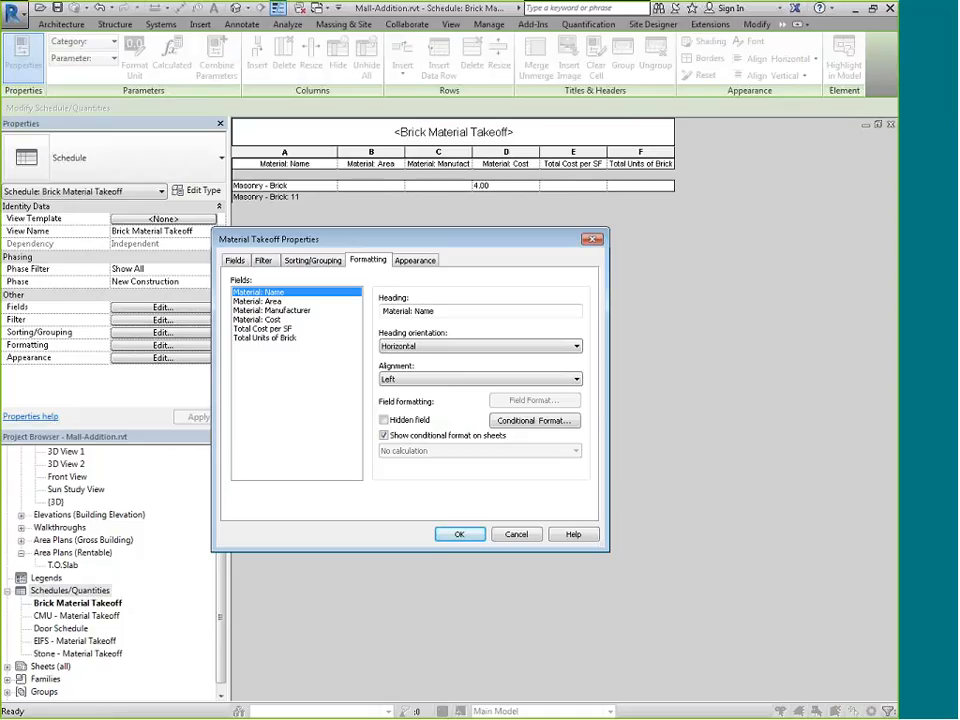
left_click(271, 302)
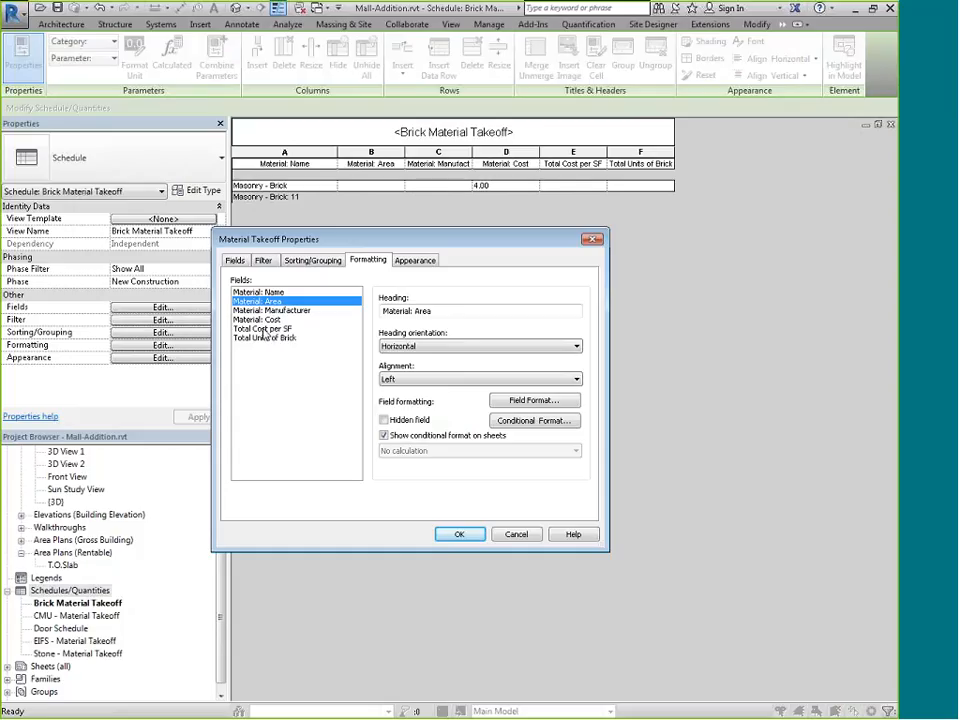
left_click(265, 337, "ctrl")
left_click(262, 328, "ctrl")
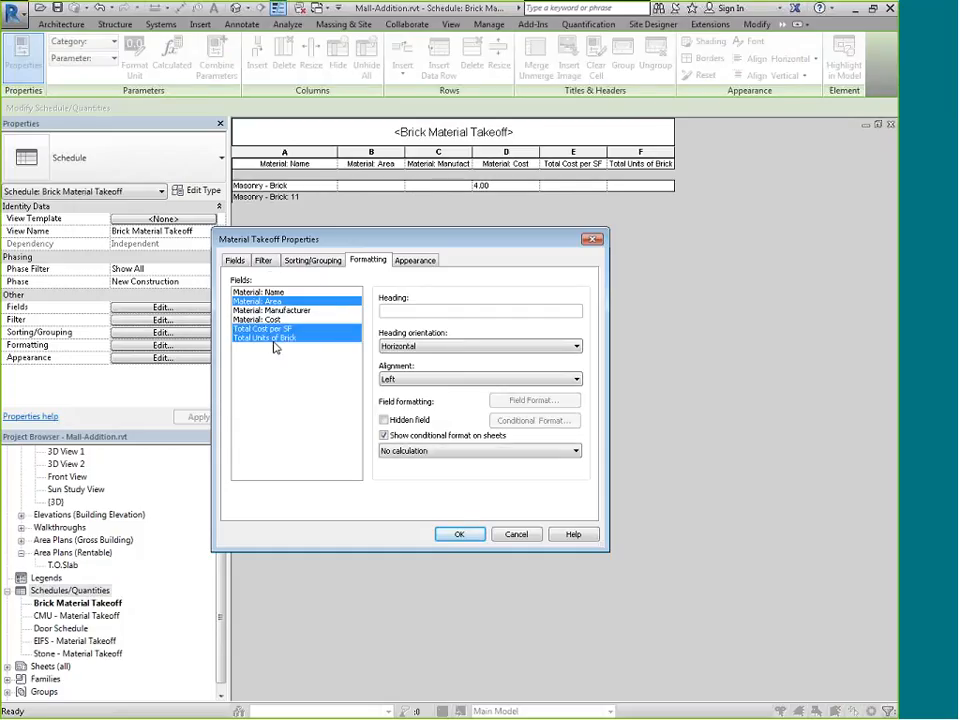
left_click(450, 453)
left_click(450, 453)
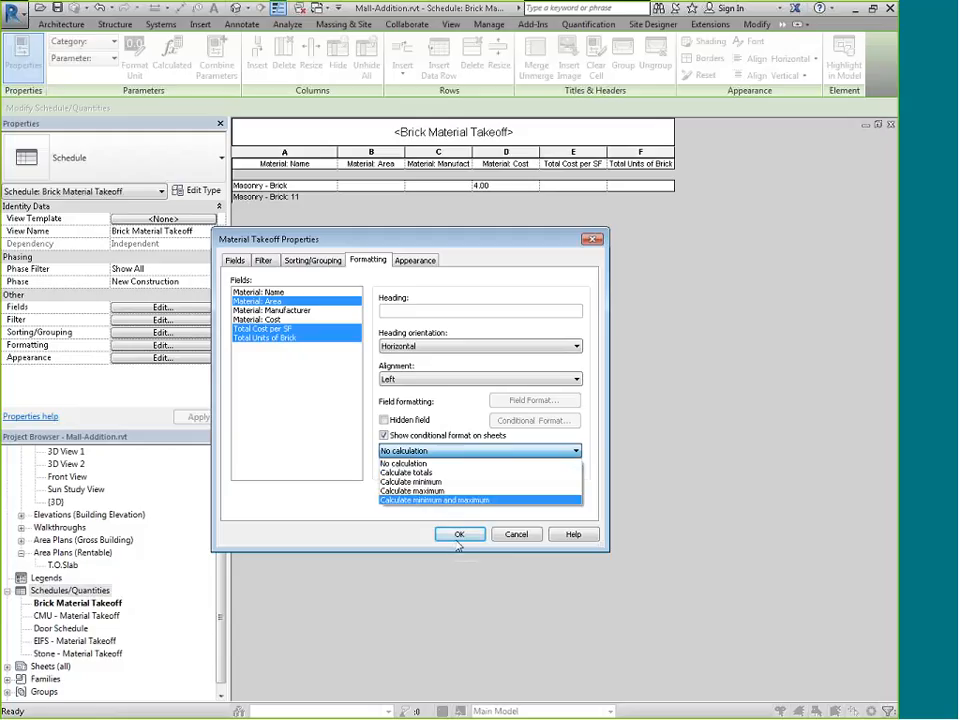
left_click(425, 472)
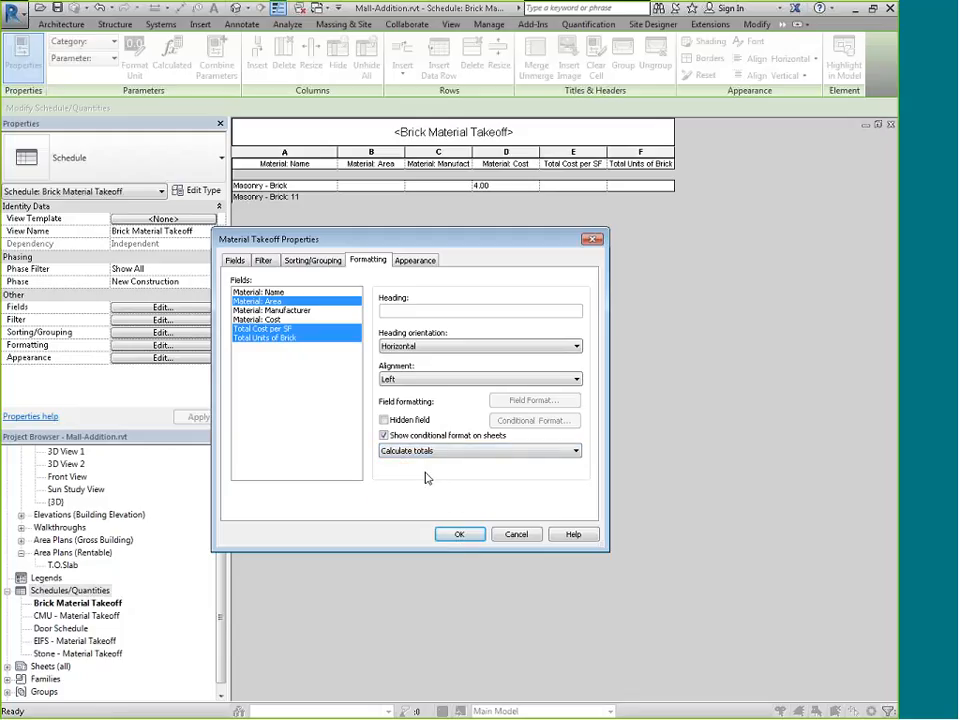
left_click(460, 535)
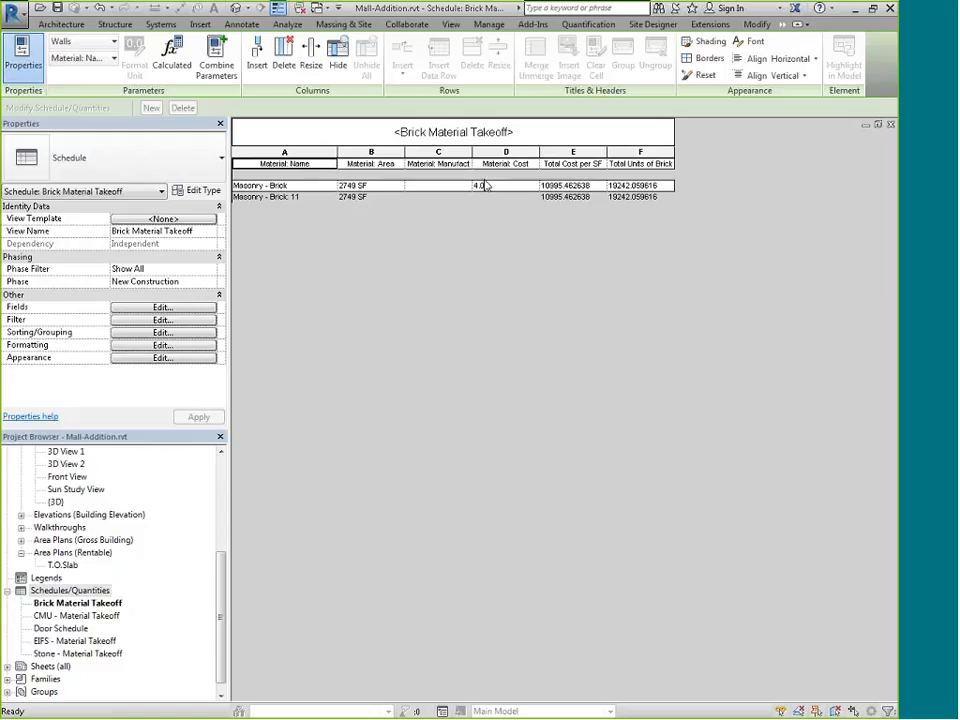
type("0")
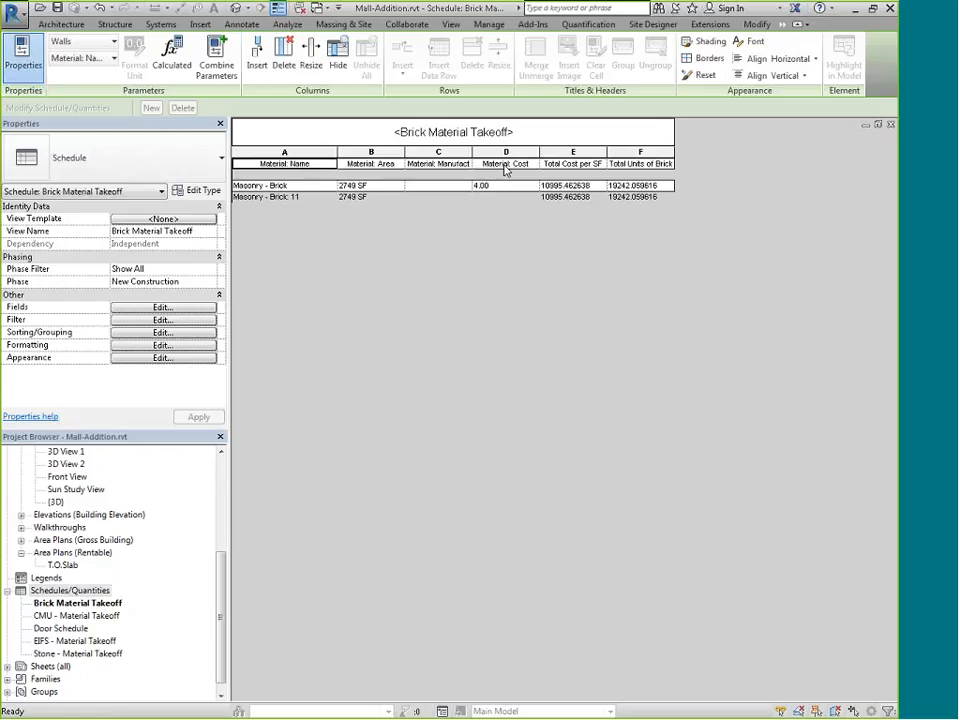
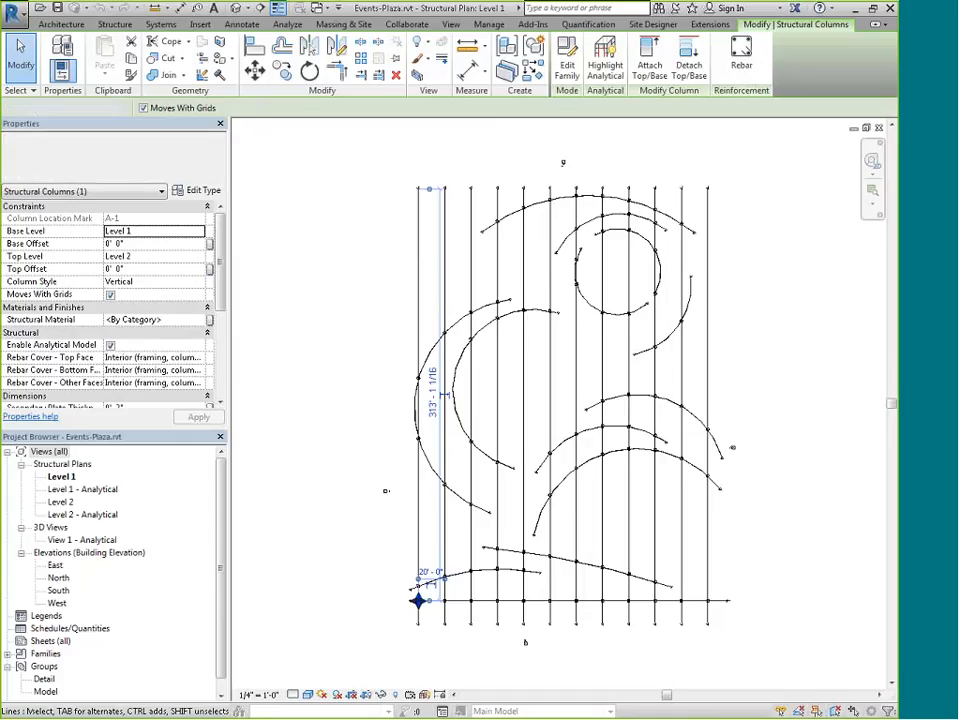
- Clear the column selection in the Events-Plaza project and start adding a project parameter of the shared parameter type
left_click(276, 366)
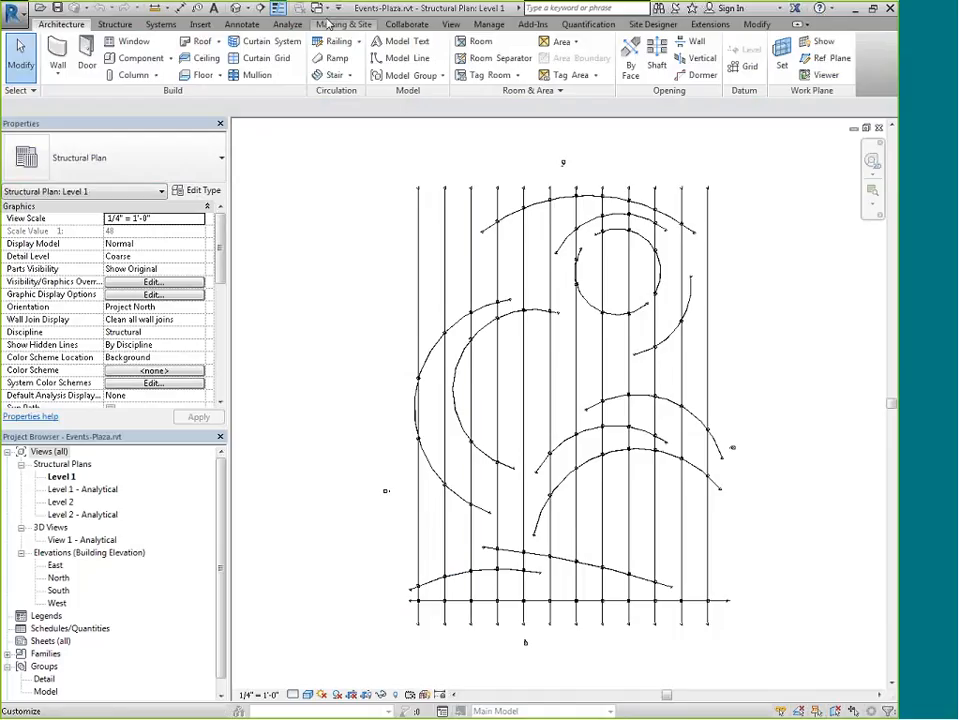
left_click(492, 25)
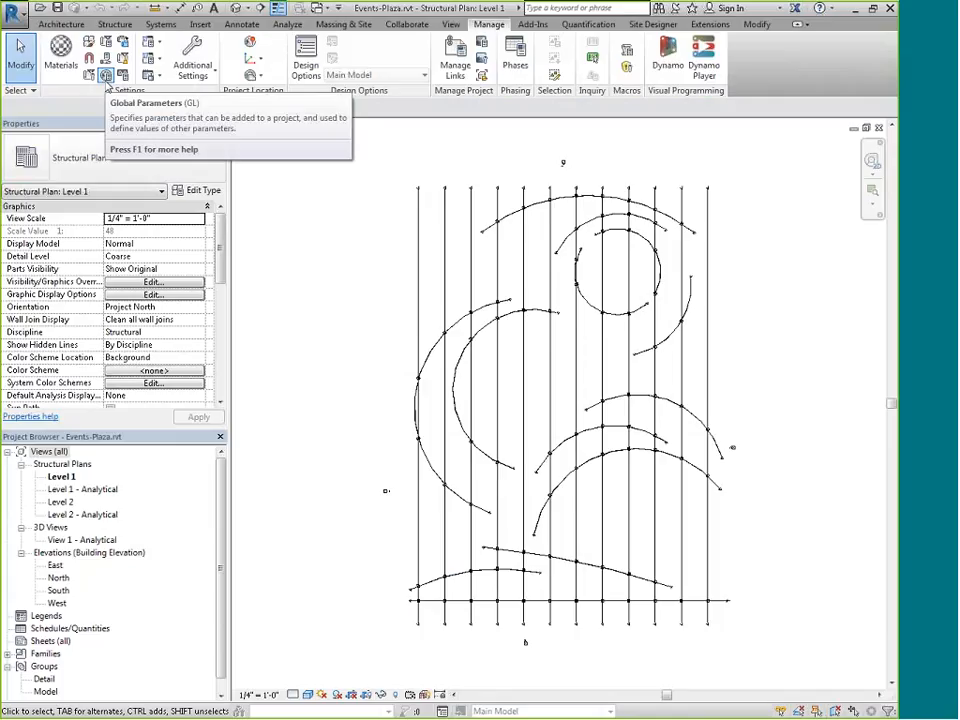
left_click(107, 45)
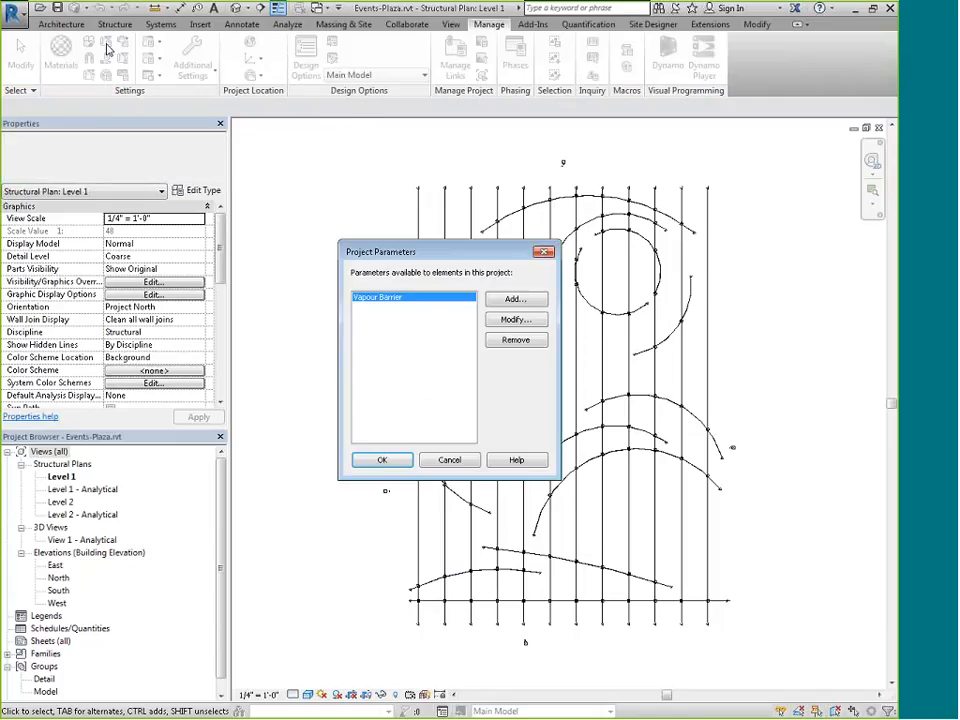
left_click_drag(449, 257, 390, 222)
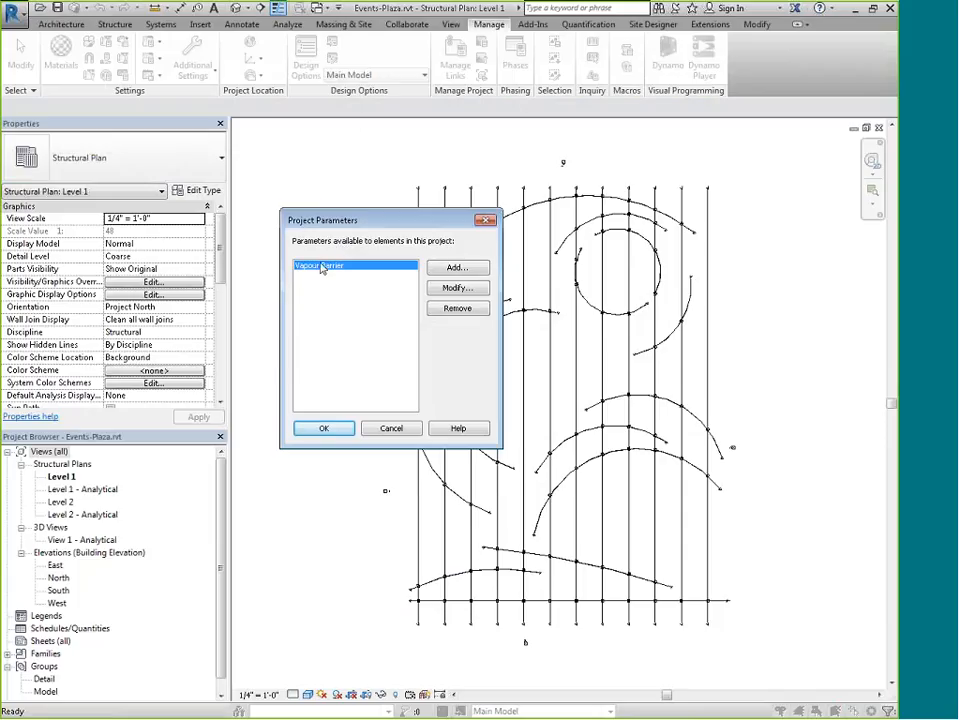
left_click(472, 269)
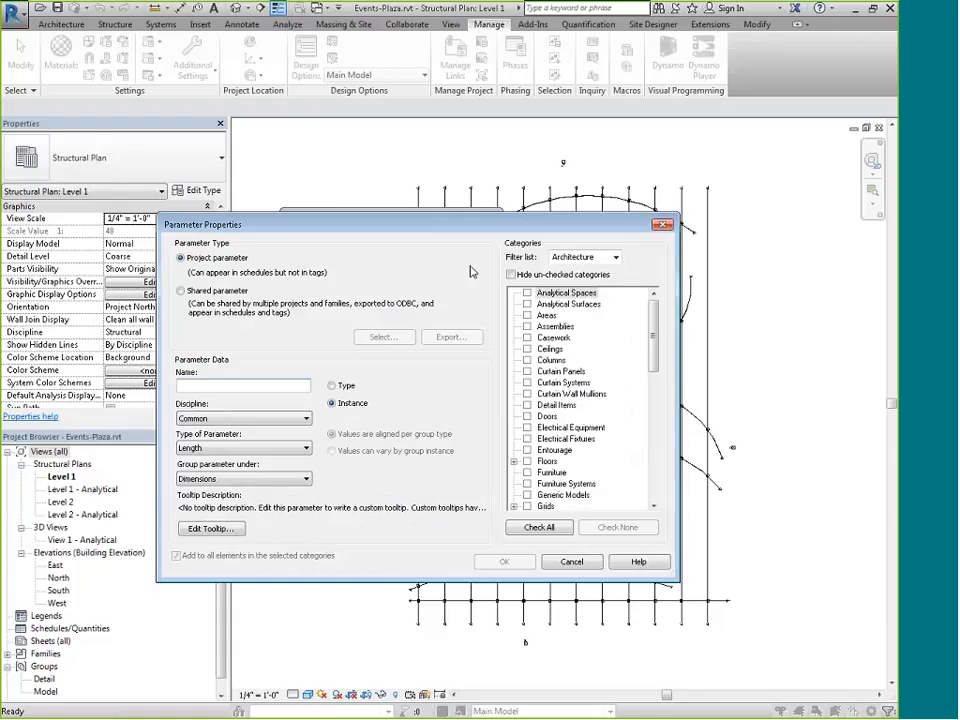
left_click(200, 290)
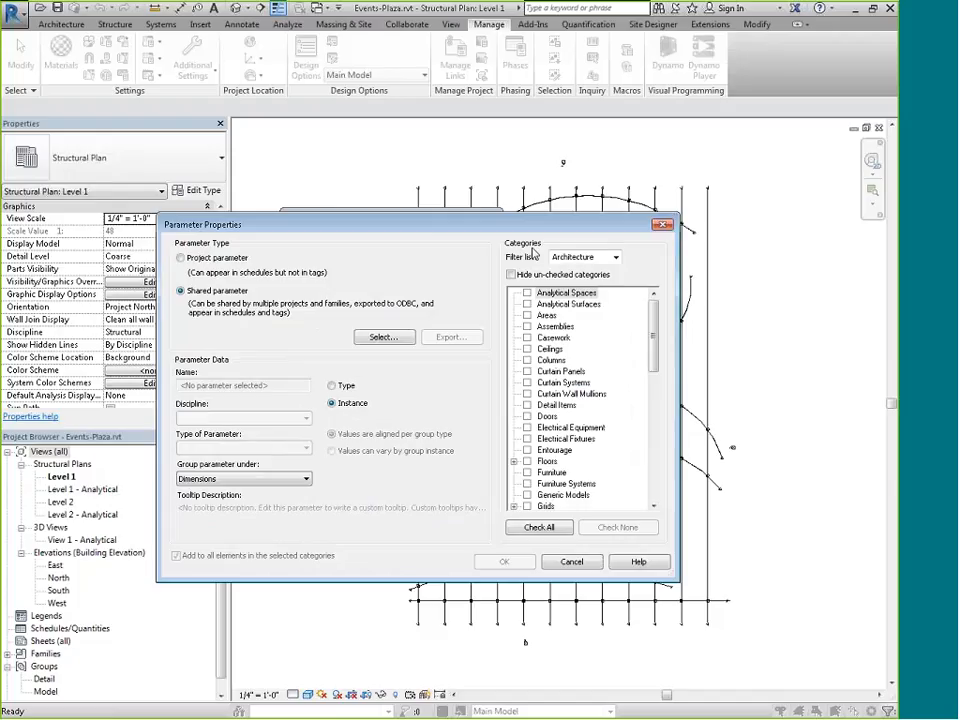
- Create a new shared parameter file named Plaza-Parameters in the 2017 - Revit Parameters Demystified folder
left_click(384, 338)
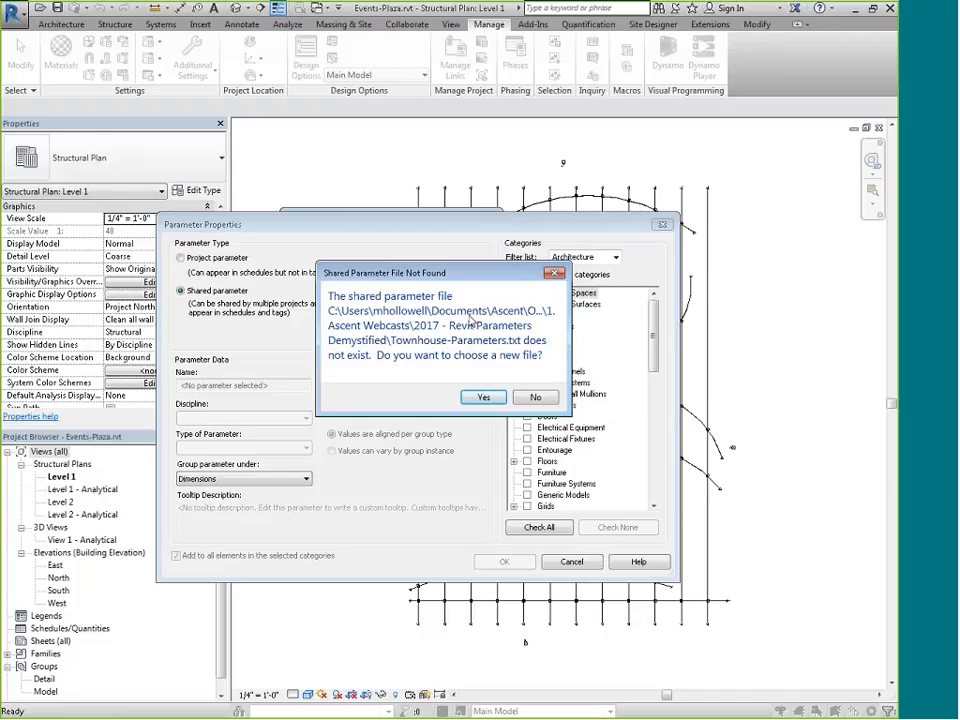
left_click(482, 399)
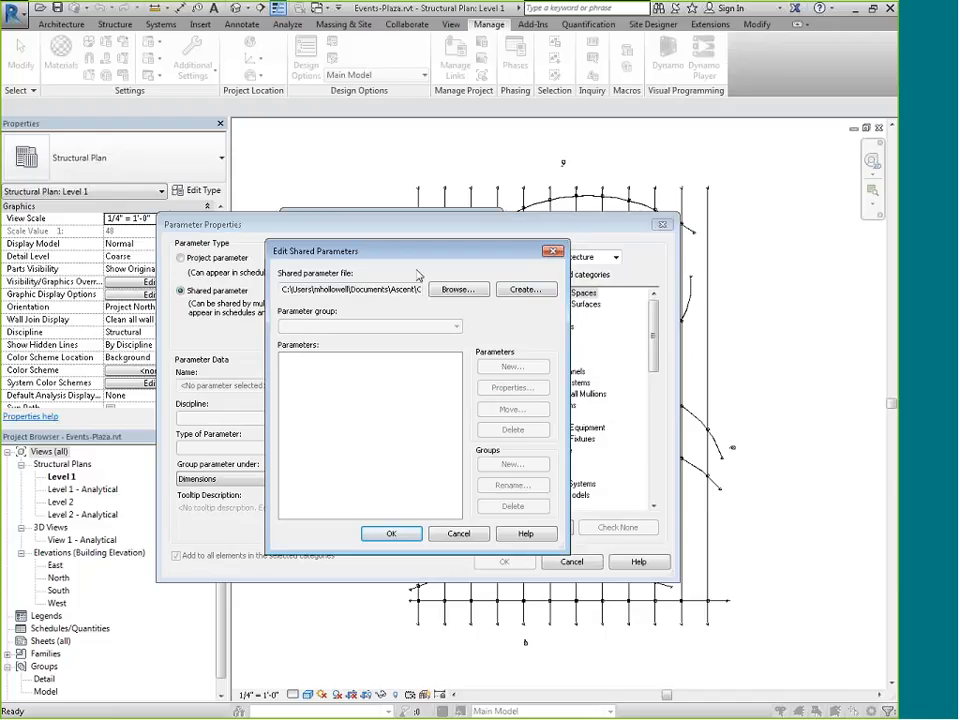
left_click(520, 290)
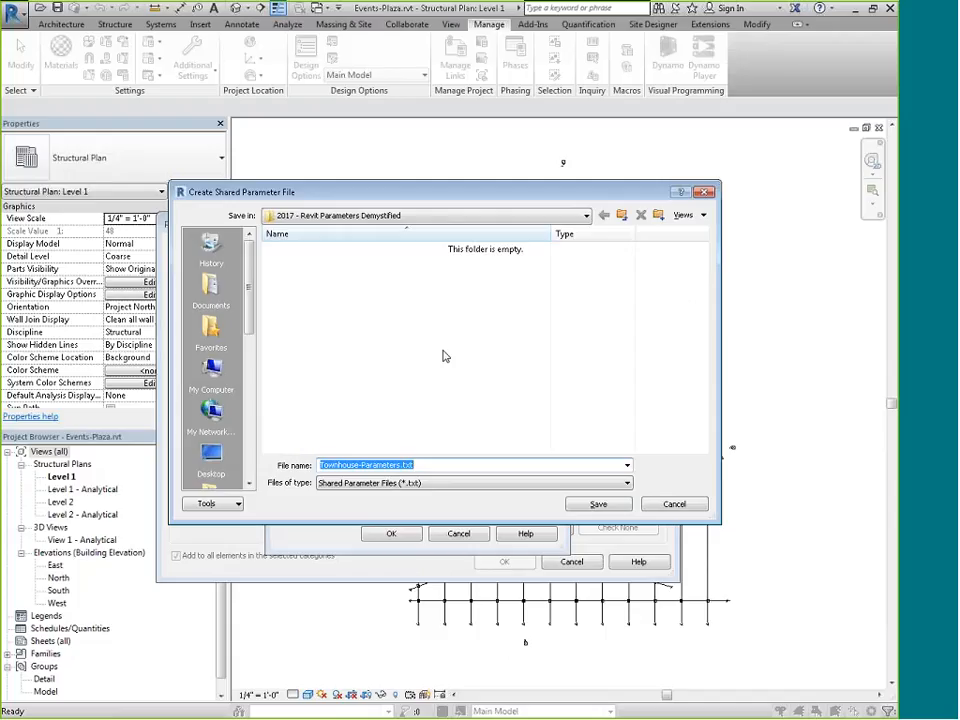
type("Pa")
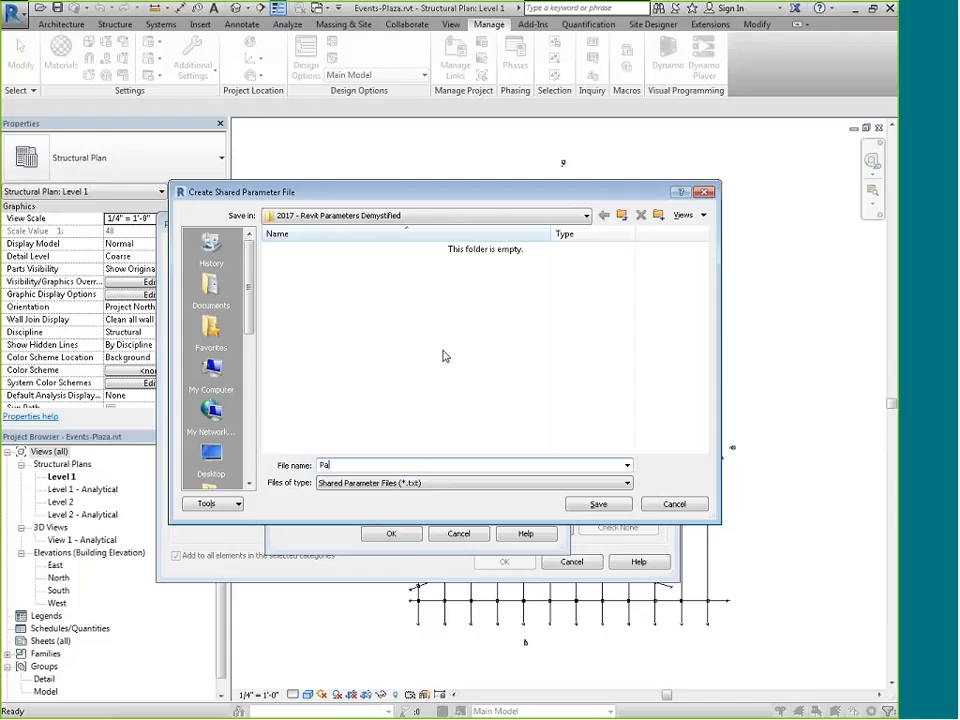
type("aza-Parameters")
key("Return")
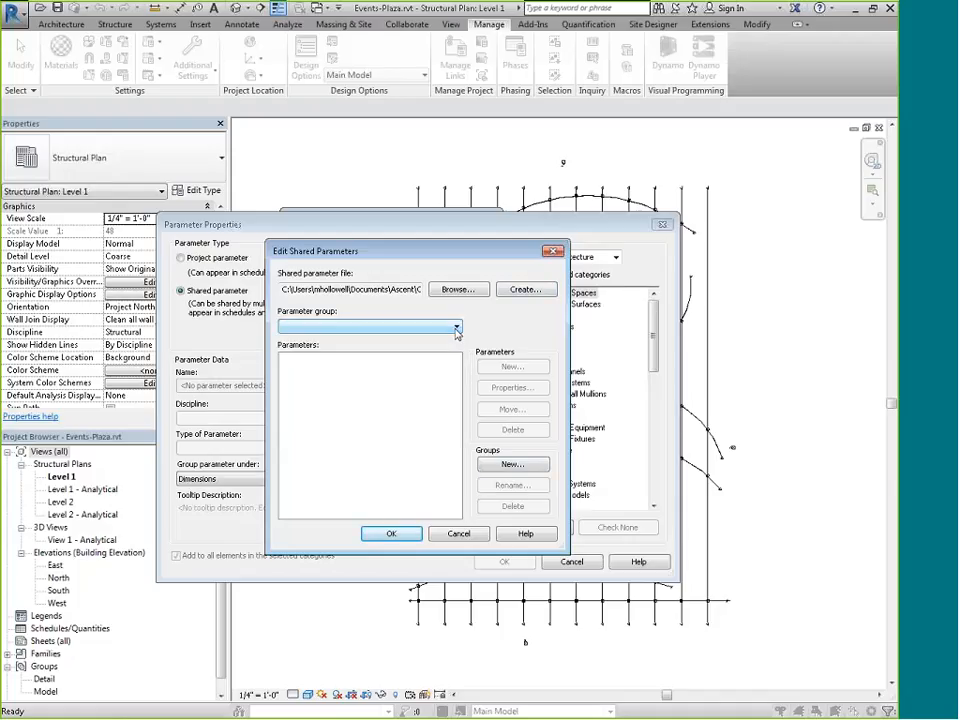
- Add a parameter group named Columns to the shared parameter file
left_click(496, 466)
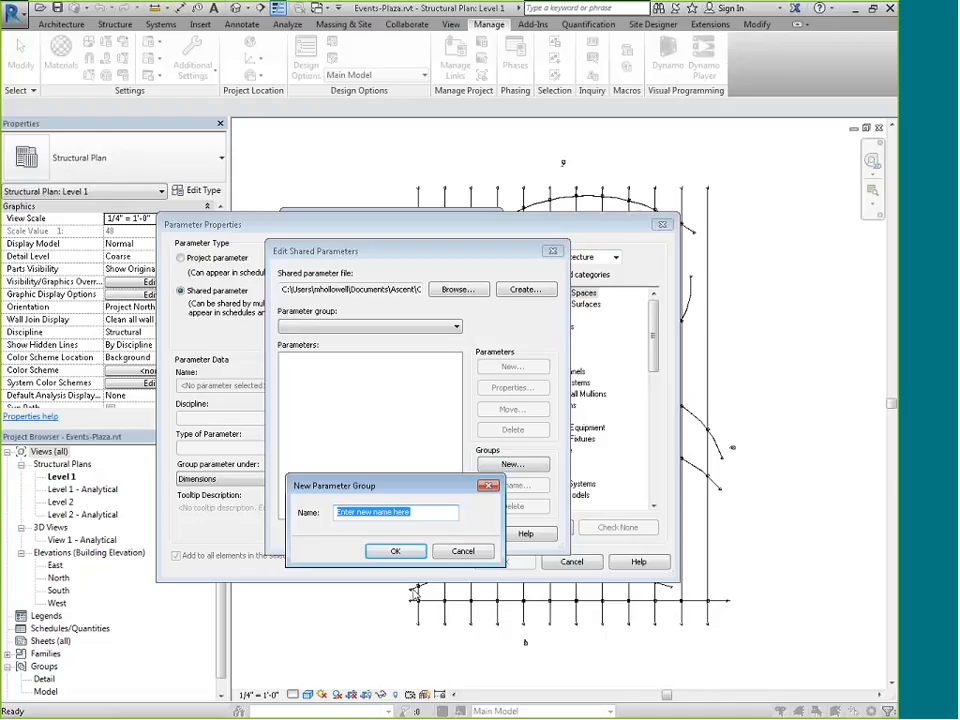
type("Columns")
key("Return")
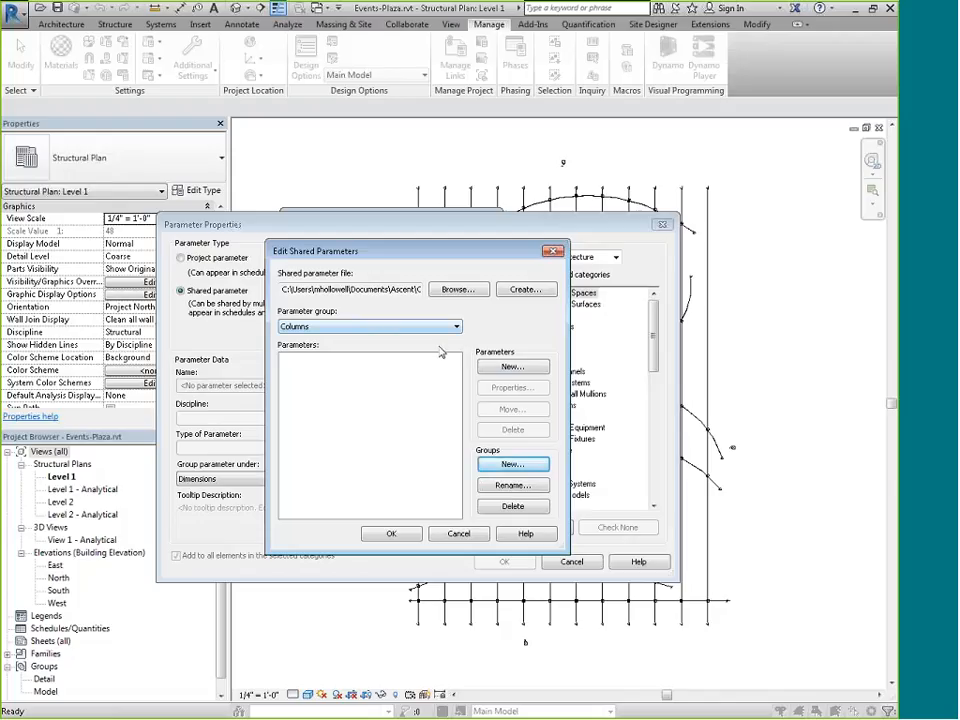
- Add a shared parameter named Bracket Type with parameter type Text to the Columns group
left_click(488, 368)
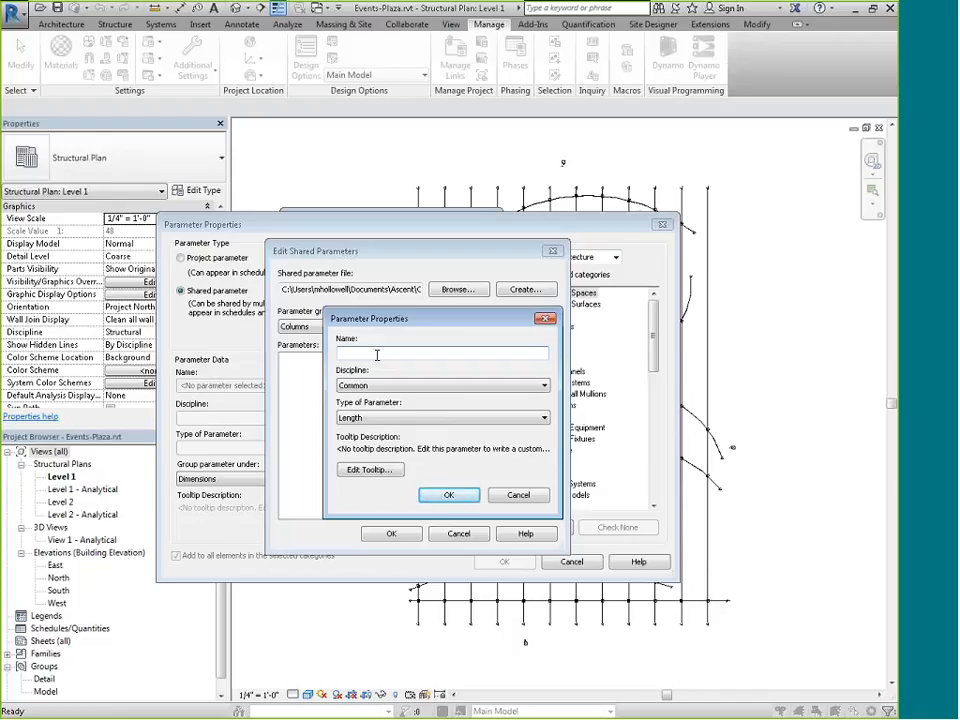
type("Set Type")
left_click(370, 418)
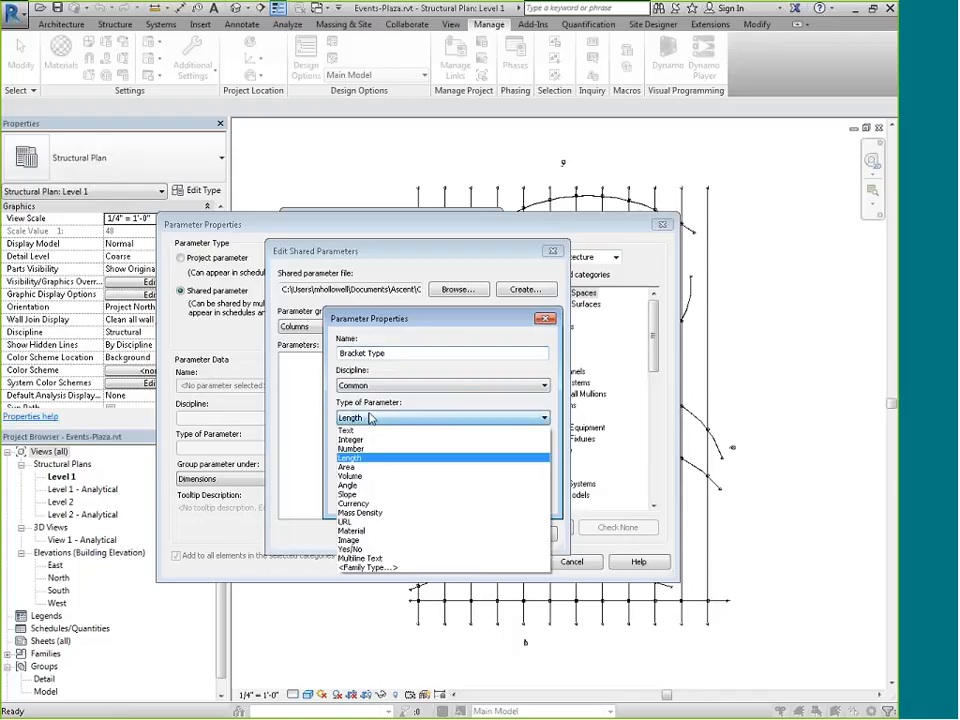
left_click(371, 431)
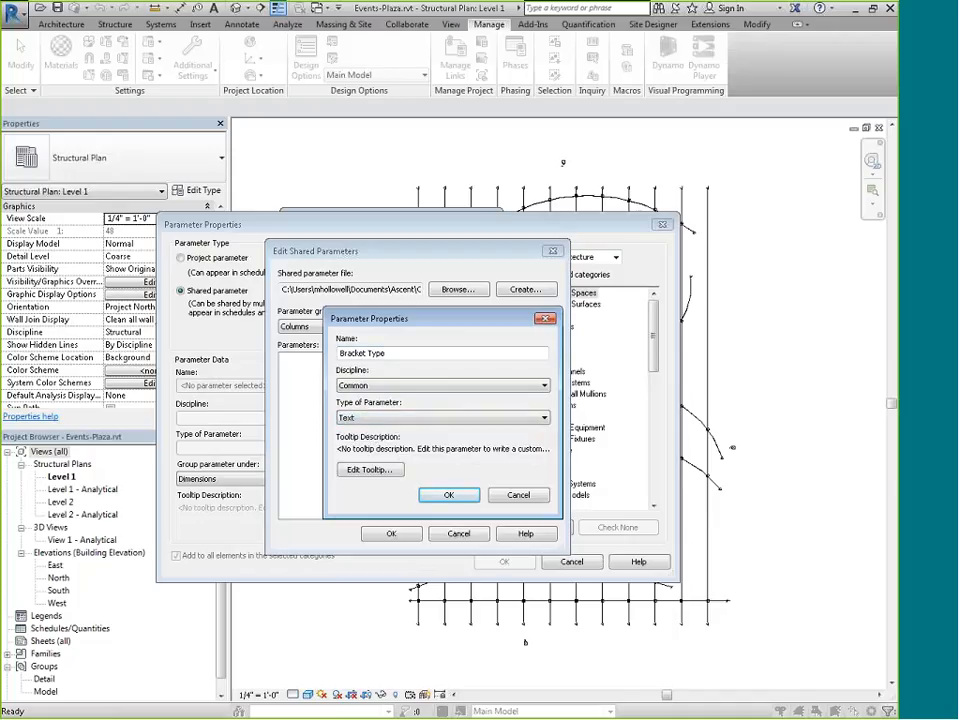
left_click(448, 497)
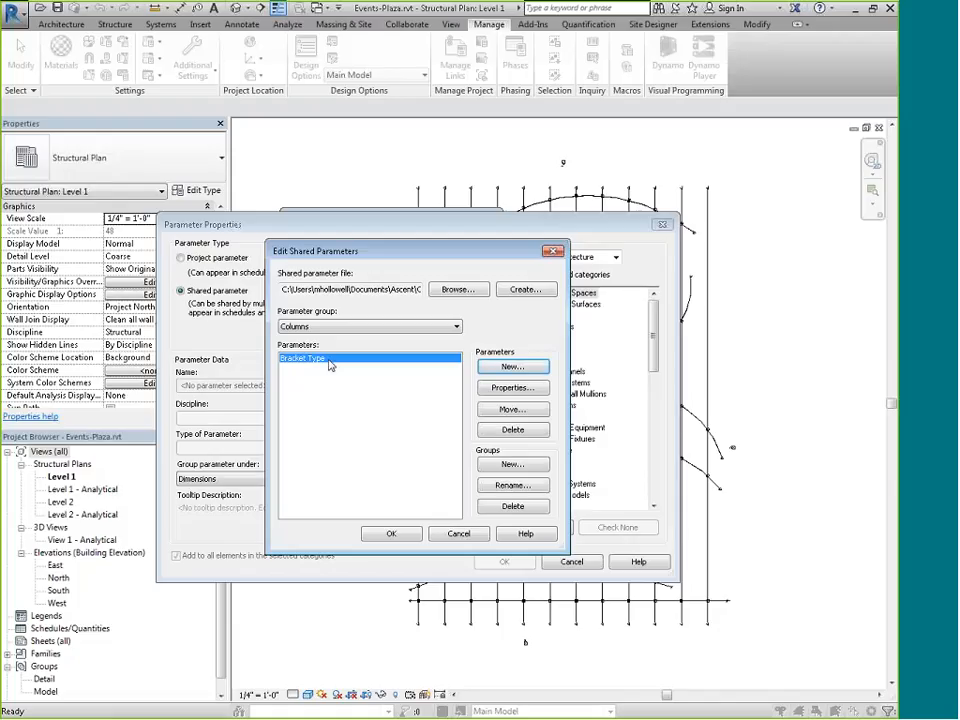
- Add a Length shared parameter named Backet Offset from Base to the Columns group
left_click(489, 368)
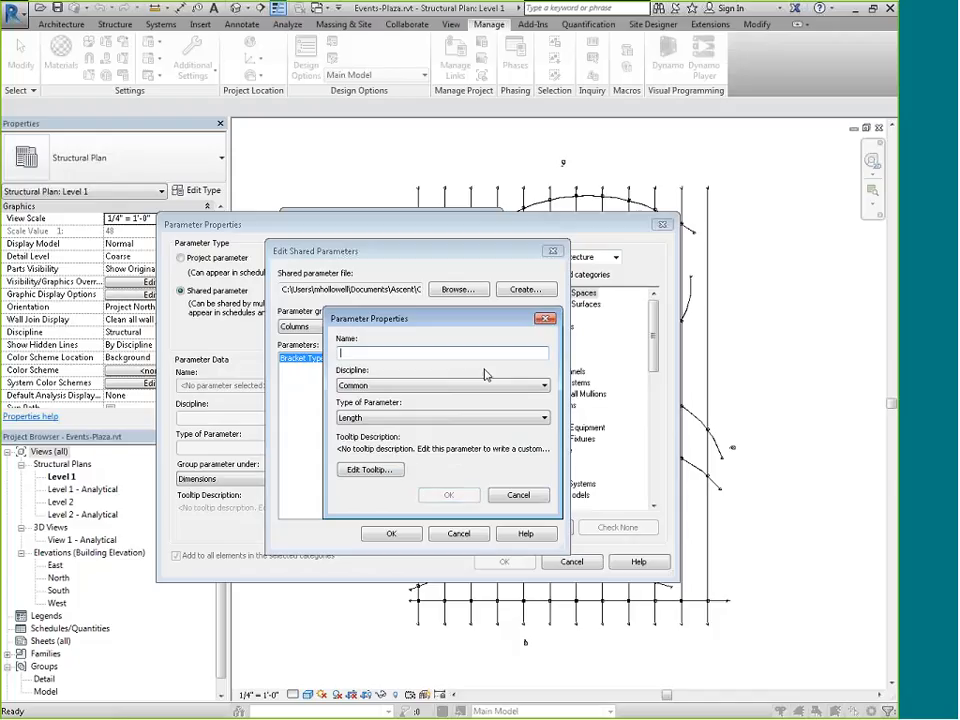
type("Bracket O")
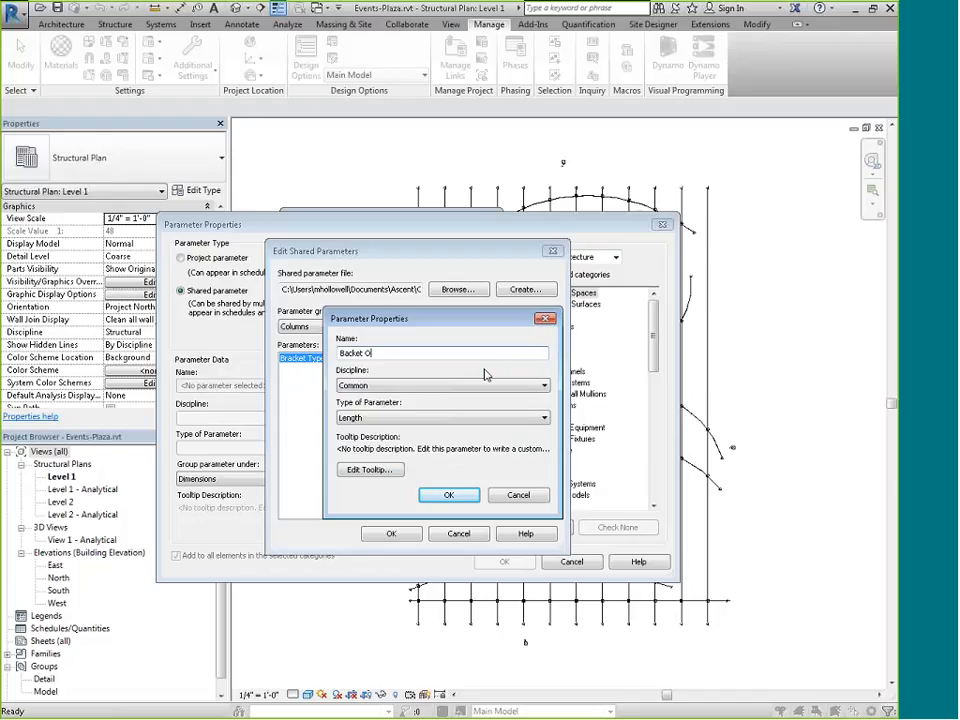
type("ffset from Base")
key("Tab")
key("Tab")
left_click(445, 495)
- Add a shared parameter named Bracket Finish with parameter type Material to the Columns group
left_click(512, 367)
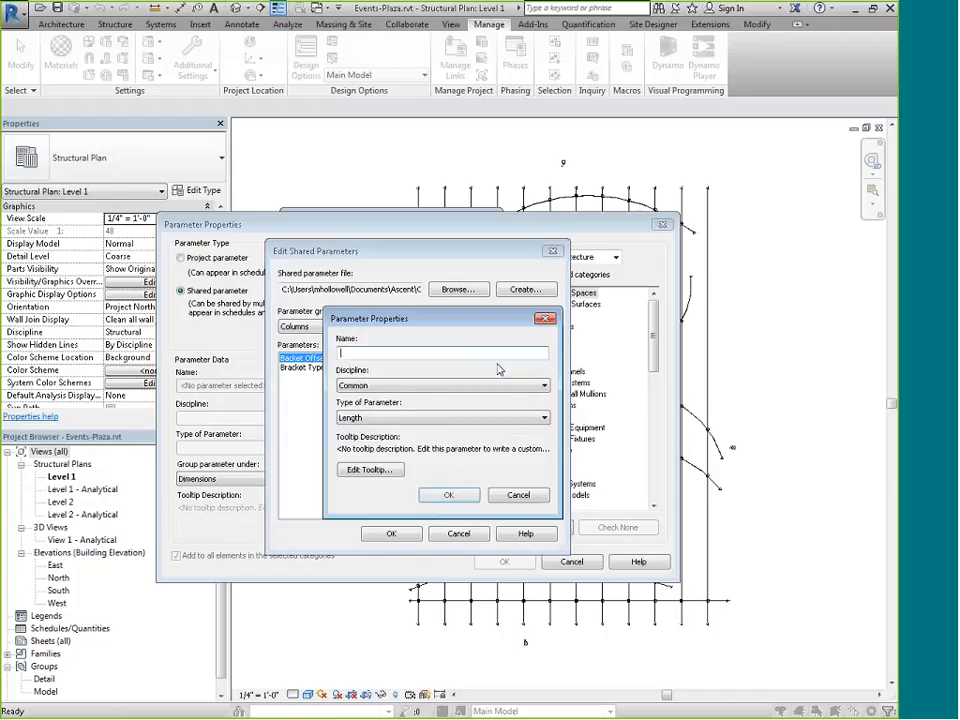
type("racket Fish")
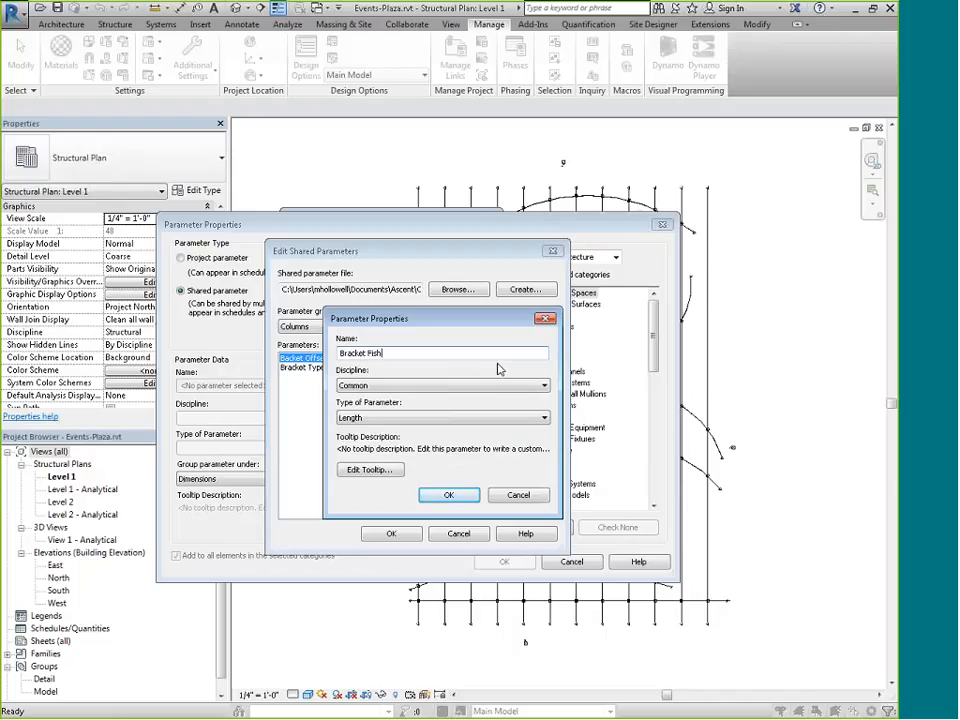
key("BackSpace")
key("BackSpace")
type("nish")
left_click(431, 419)
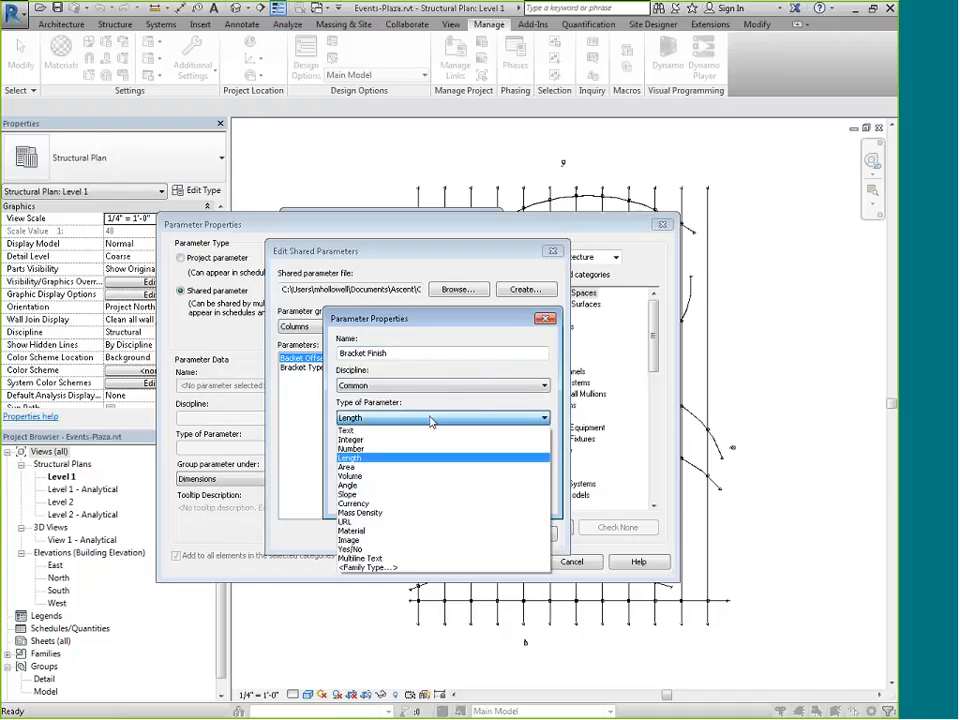
left_click(402, 530)
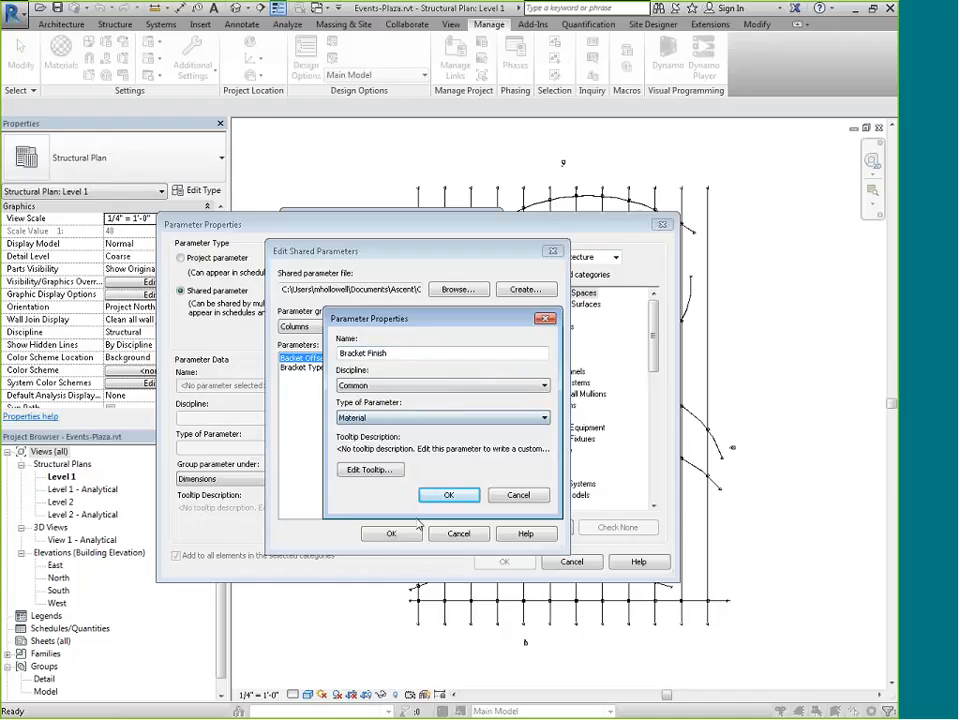
left_click(445, 495)
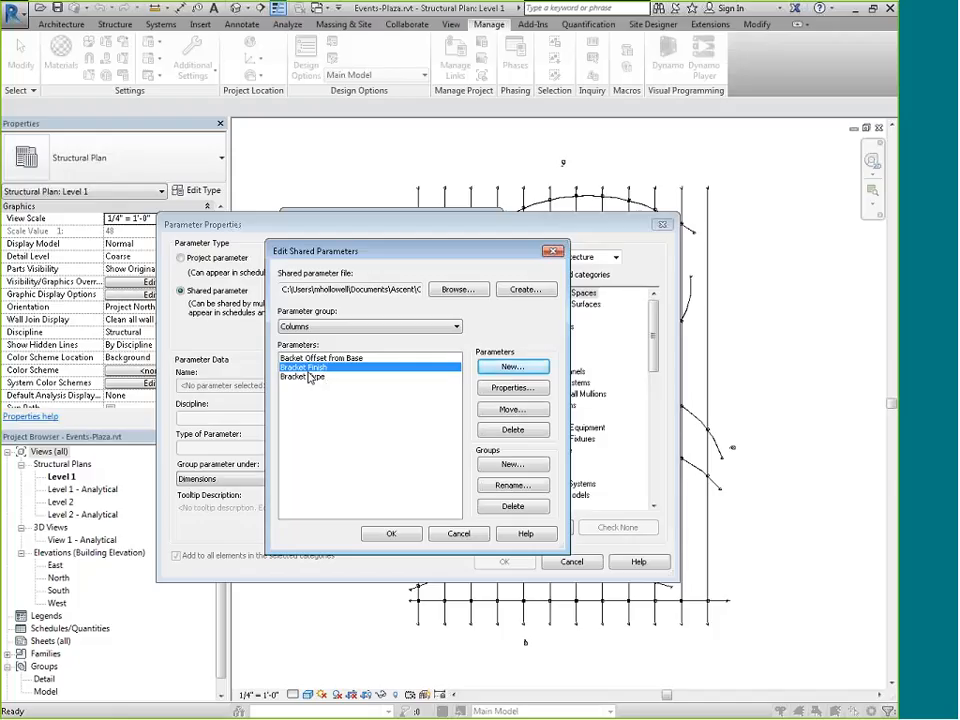
- Pick the shared parameter Bracket Type from the Columns group for the new project parameter and group it under Other
left_click(307, 377)
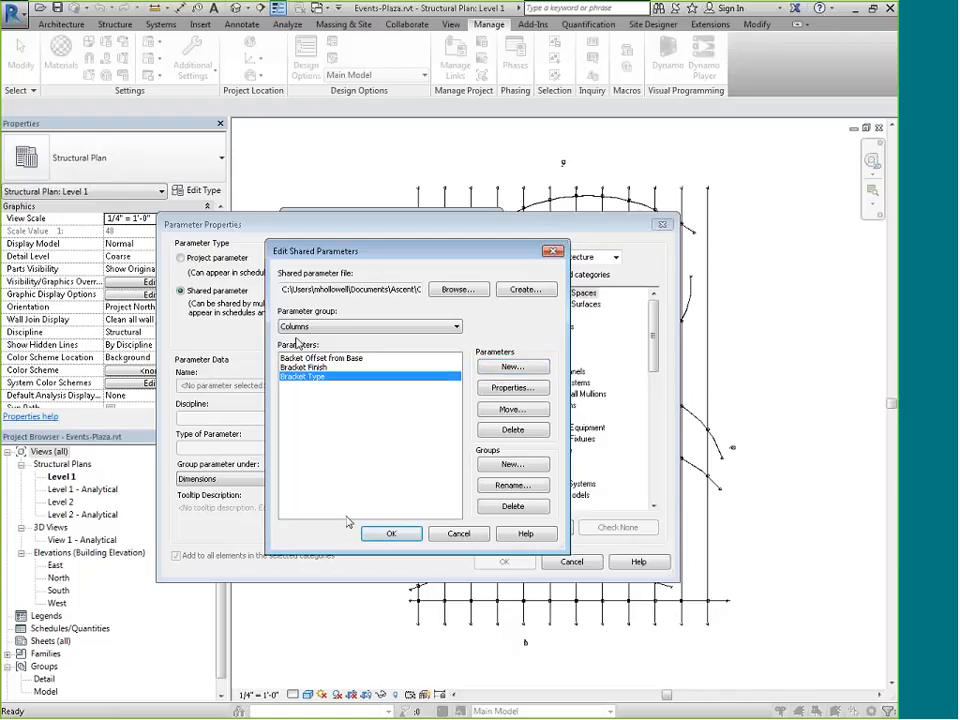
left_click(388, 532)
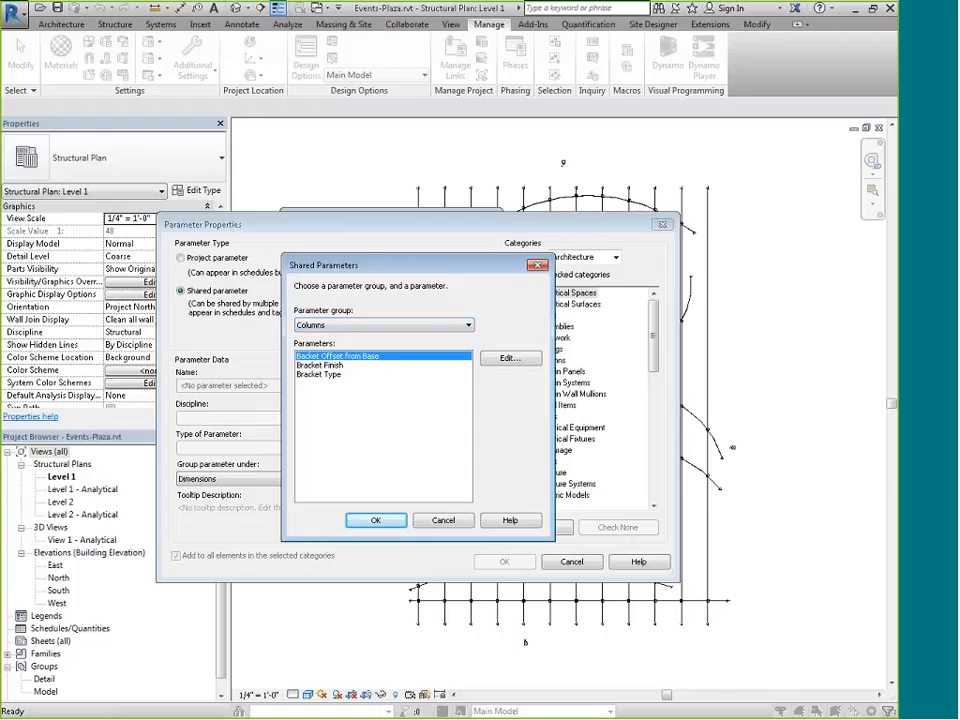
left_click(320, 375)
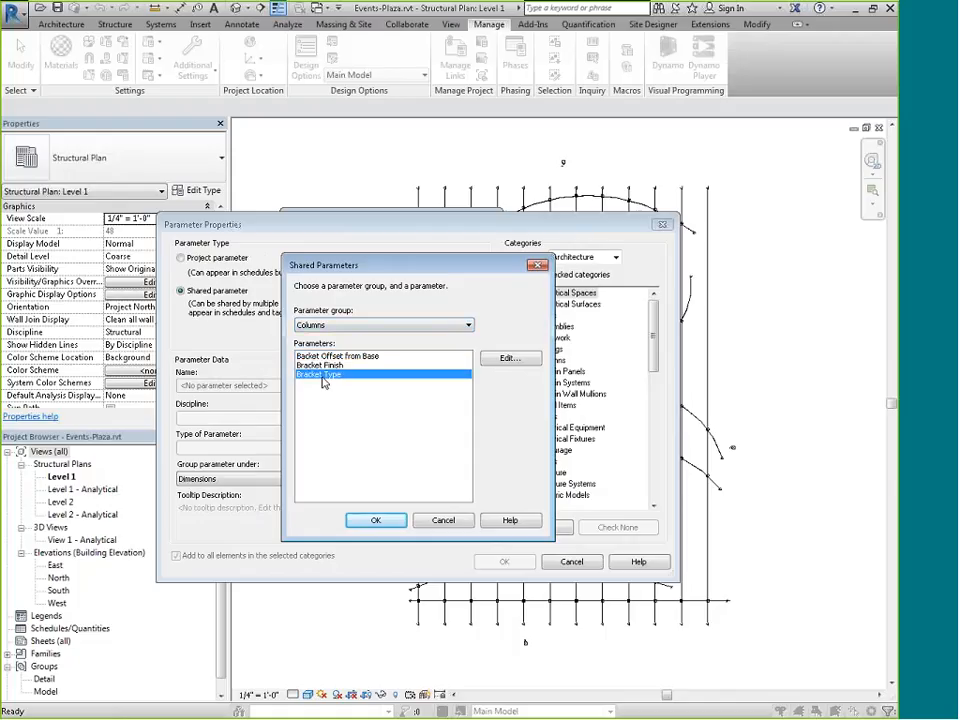
left_click(373, 521)
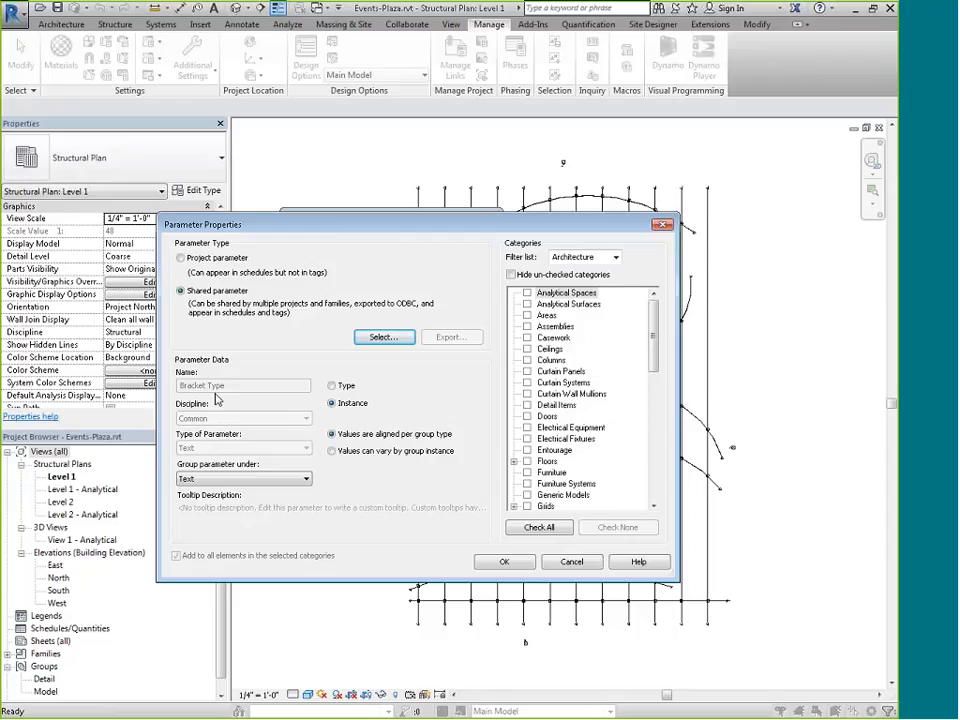
left_click(240, 479)
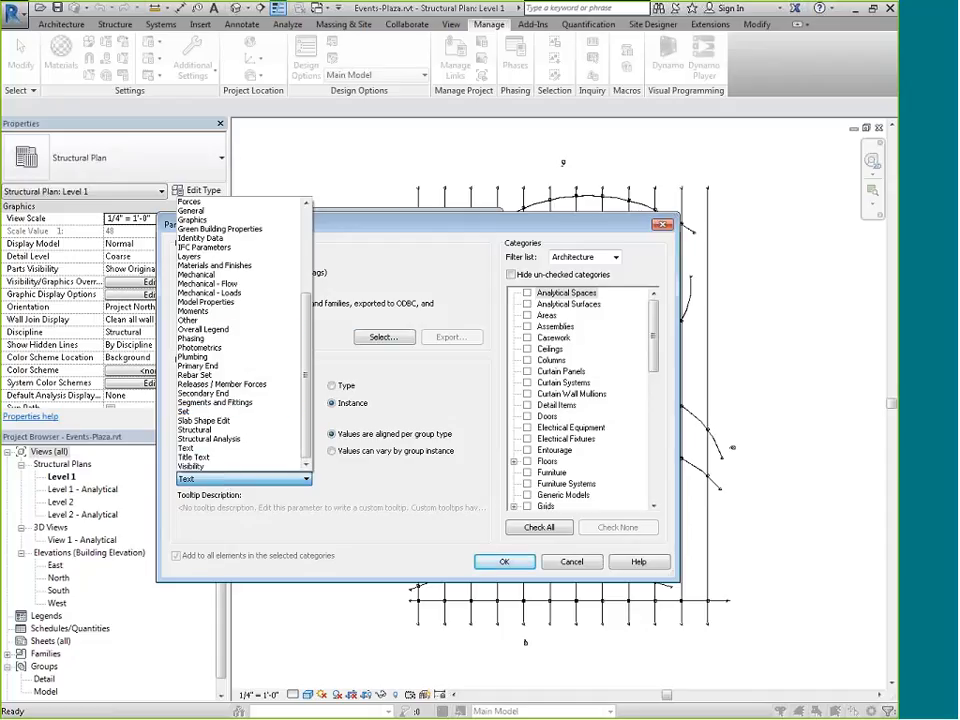
left_click(197, 321)
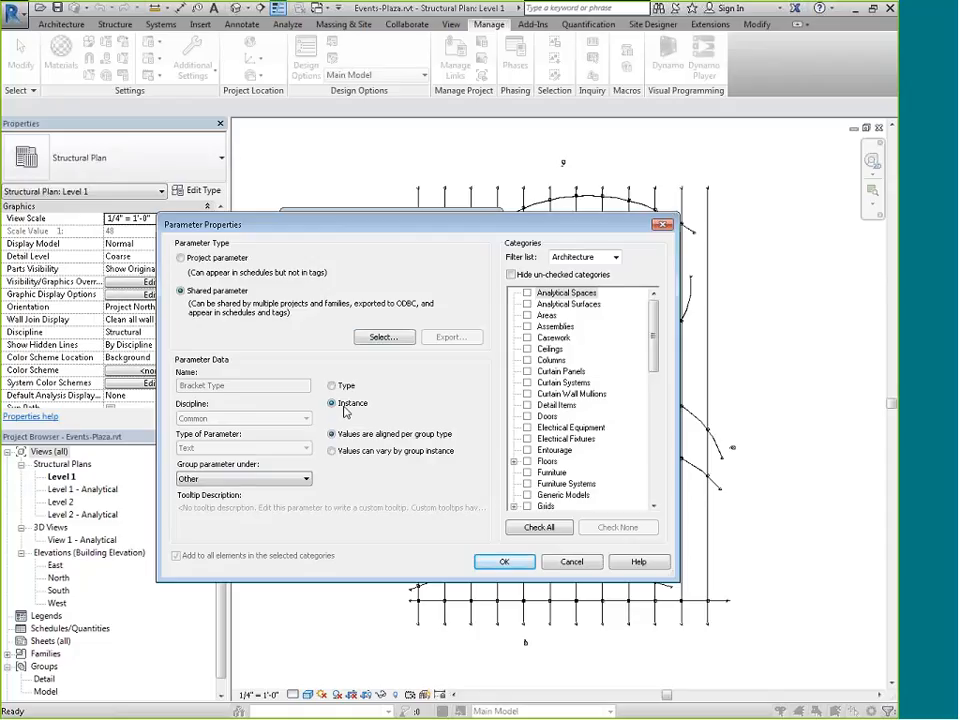
- Filter the category list to the Structure discipline only, excluding Architecture
left_click(616, 258)
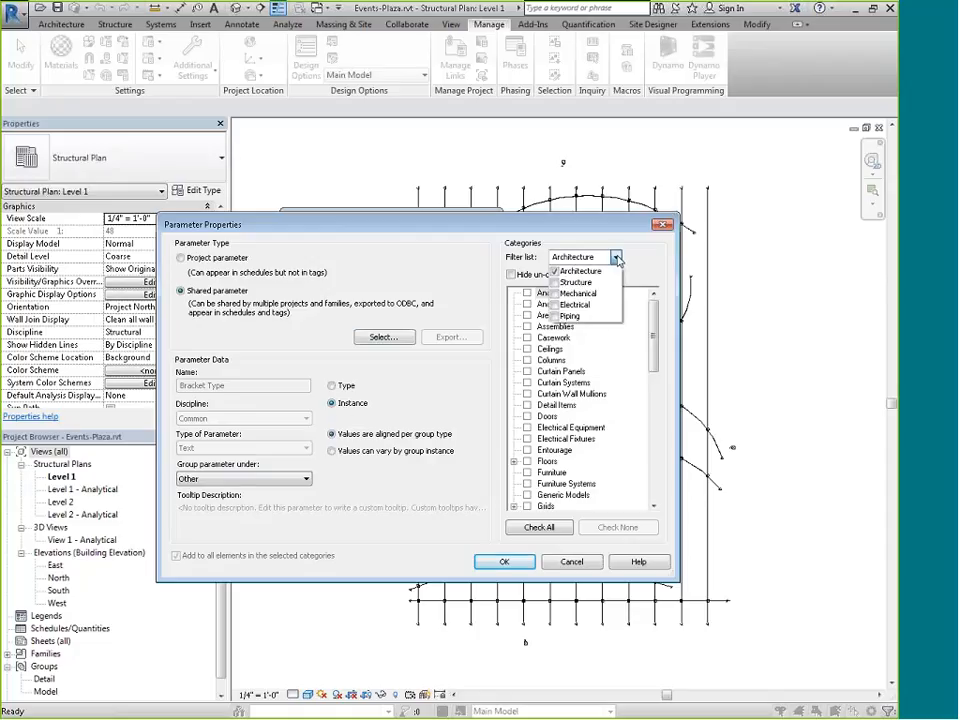
left_click(555, 282)
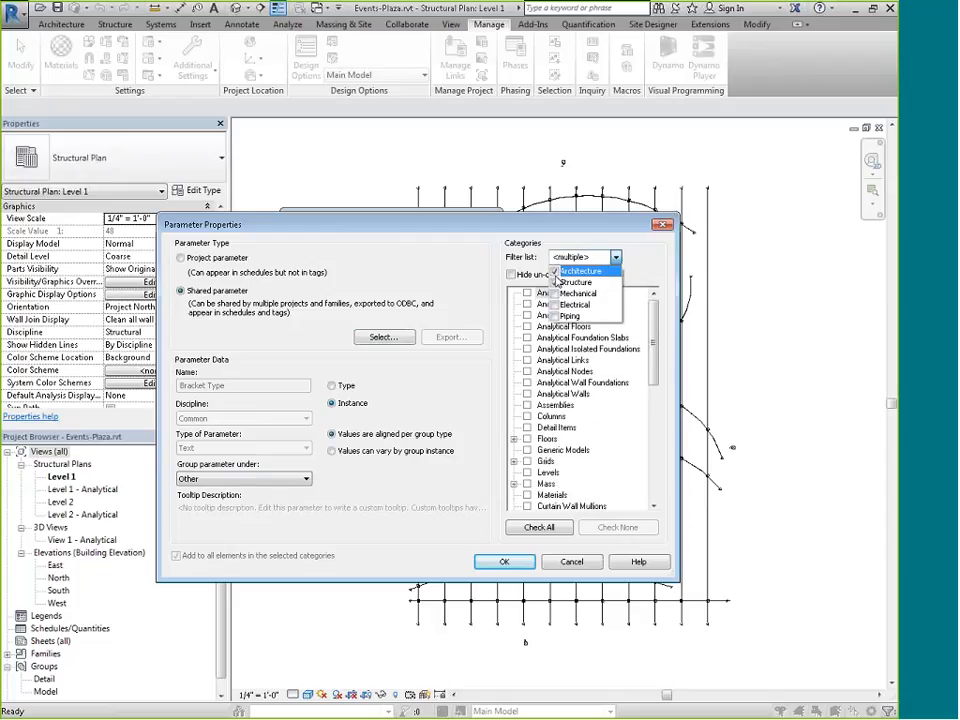
left_click(554, 271)
left_click(634, 257)
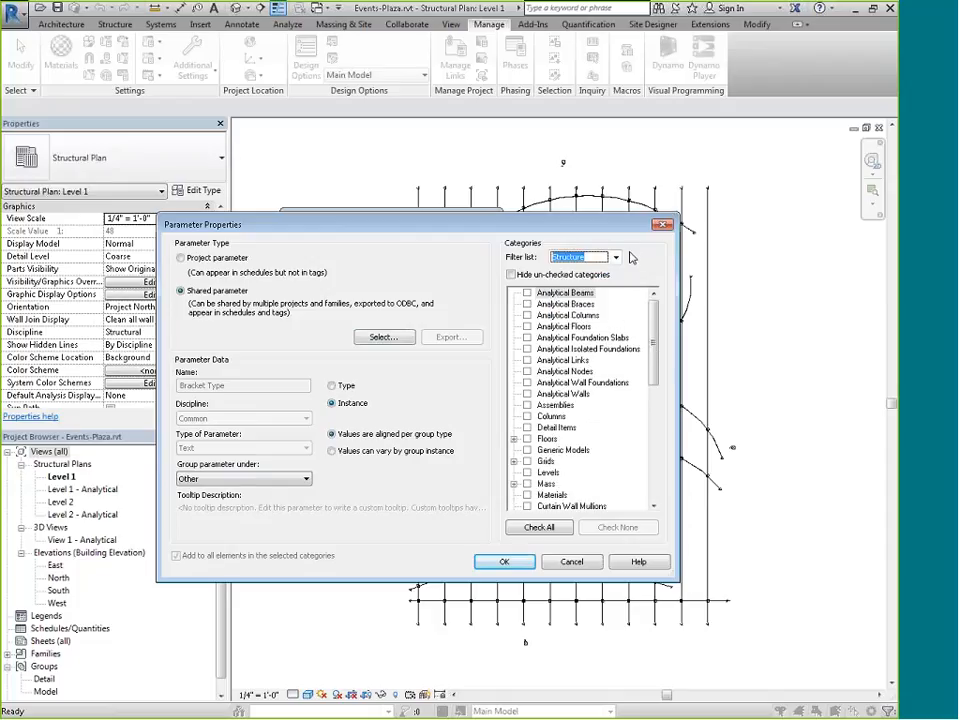
- Assign the Bracket Type parameter to the Structural Columns category and add it to the project parameters
left_click(573, 413)
key("s")
scroll(573, 418, "down", 3)
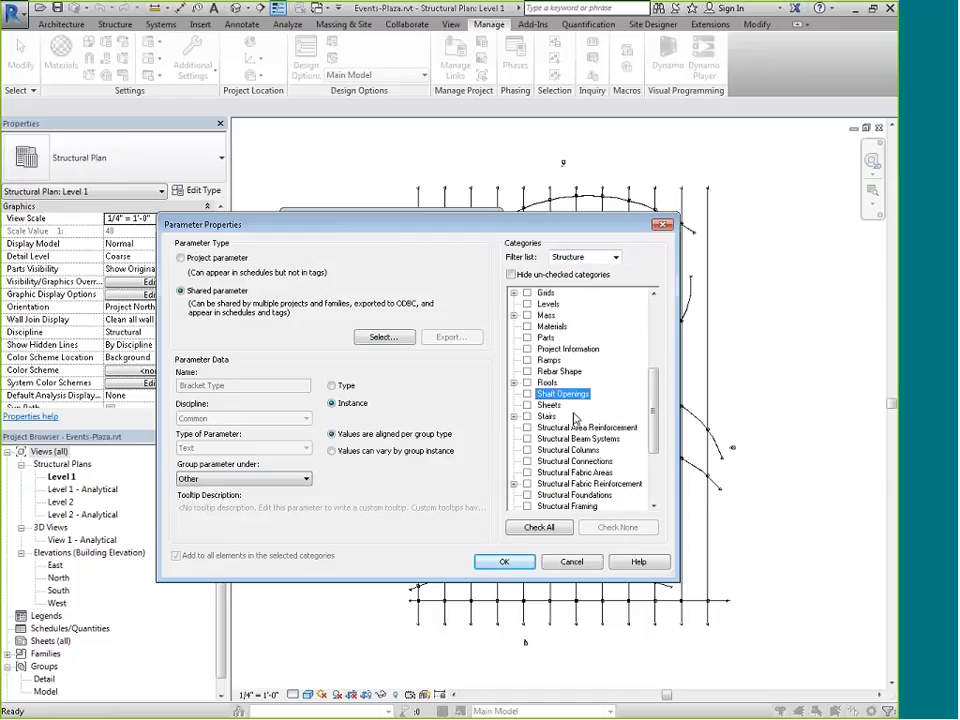
scroll(536, 333, "up", 6)
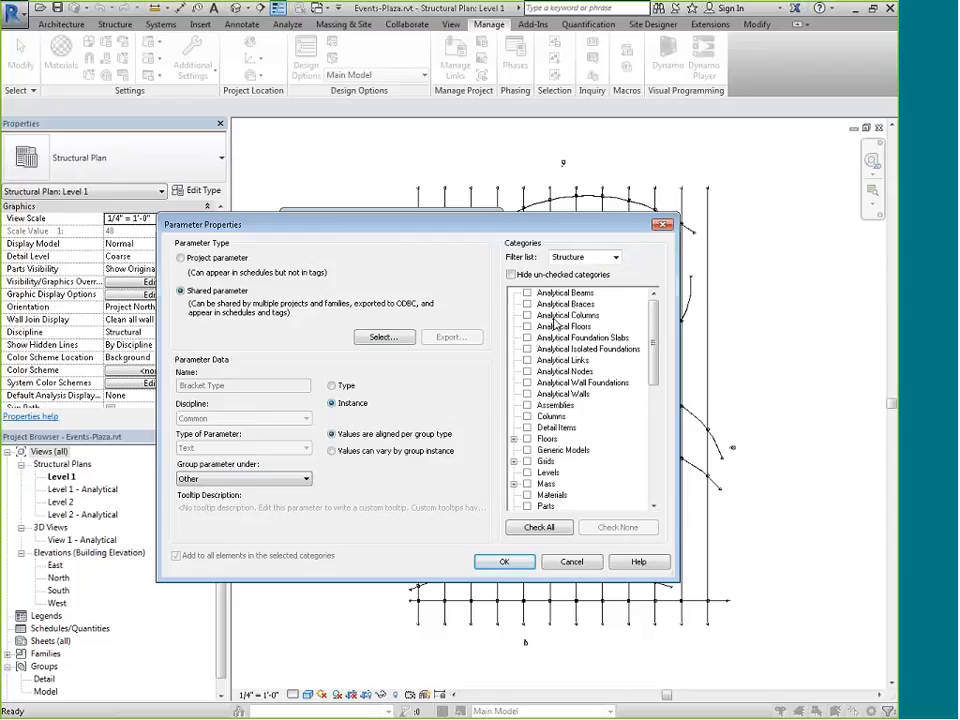
left_click(558, 316)
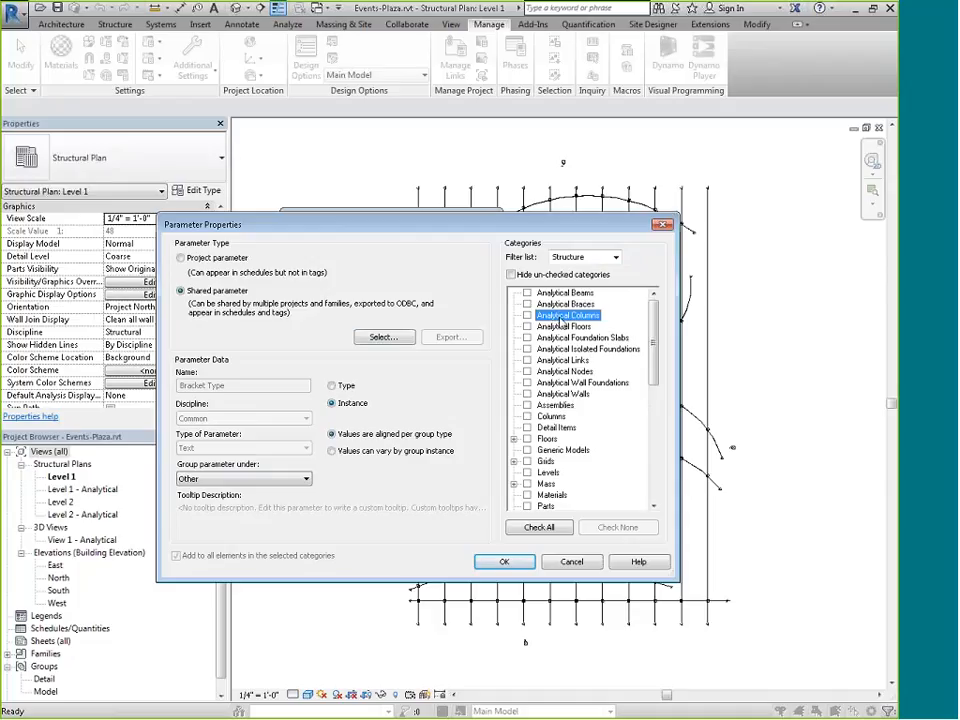
key("s")
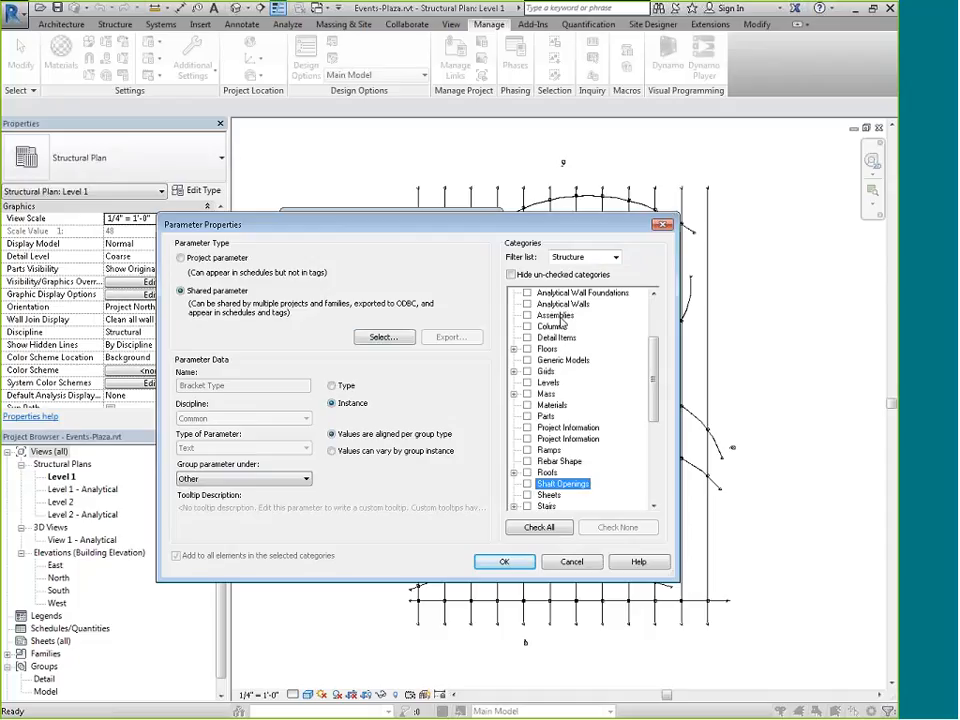
scroll(562, 323, "down", 4)
scroll(562, 323, "down", 1)
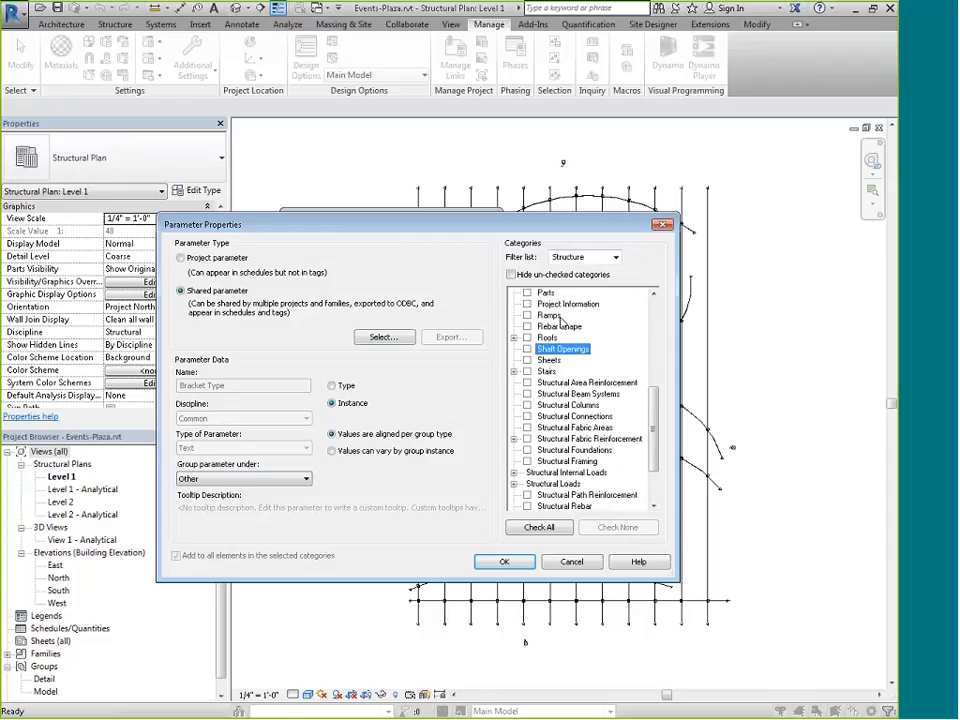
left_click(540, 405)
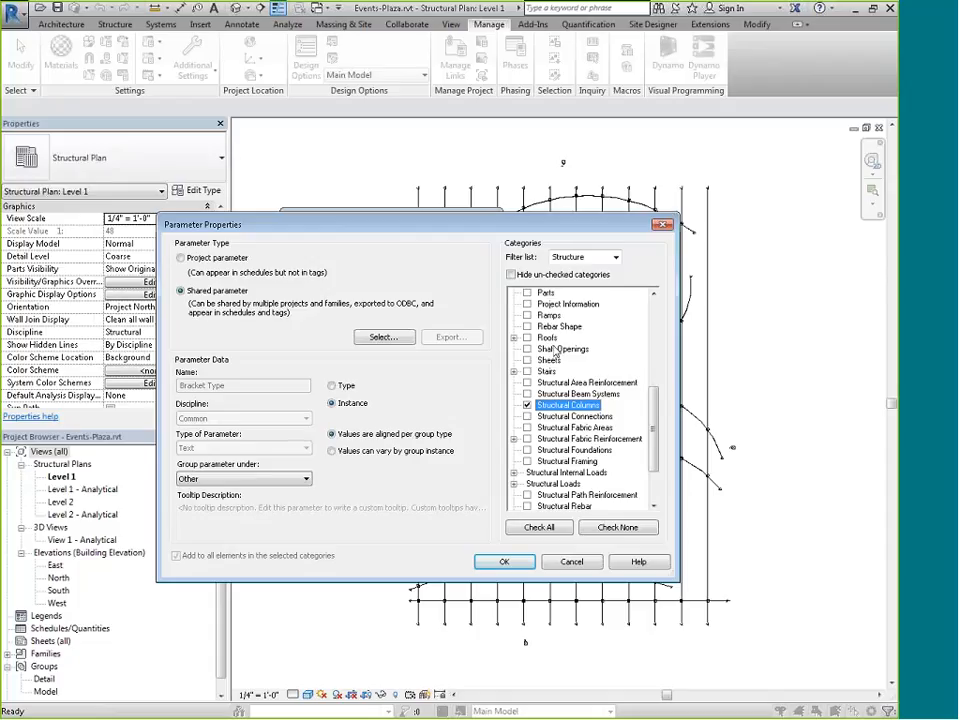
left_click(500, 563)
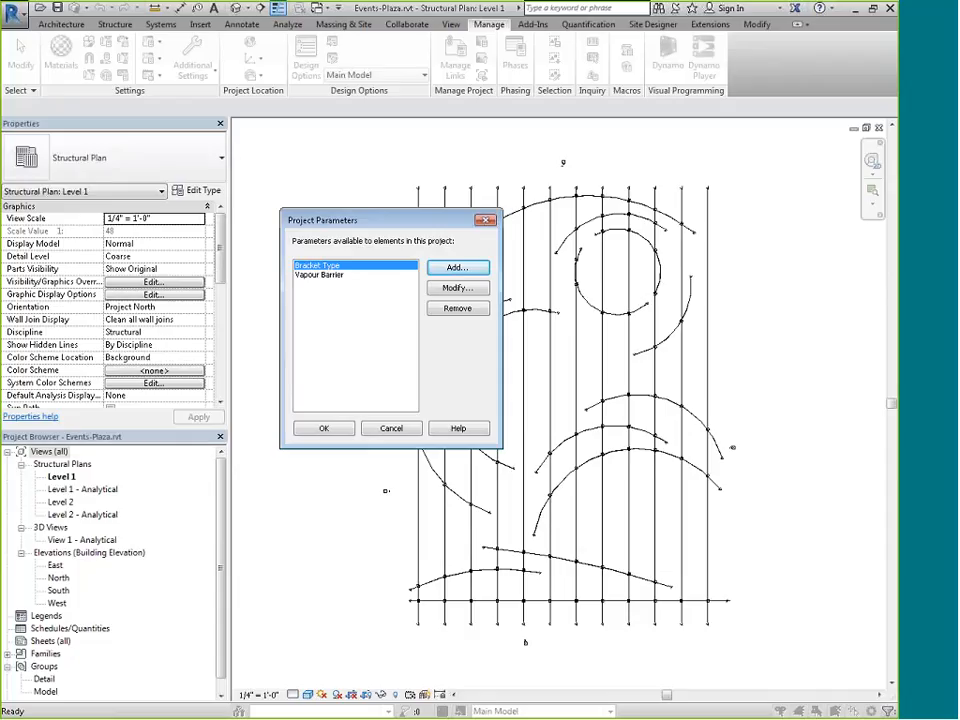
- Add the shared parameter Backet Offset from Base to the project, grouped under Other, for the Structural Columns category
left_click(457, 267)
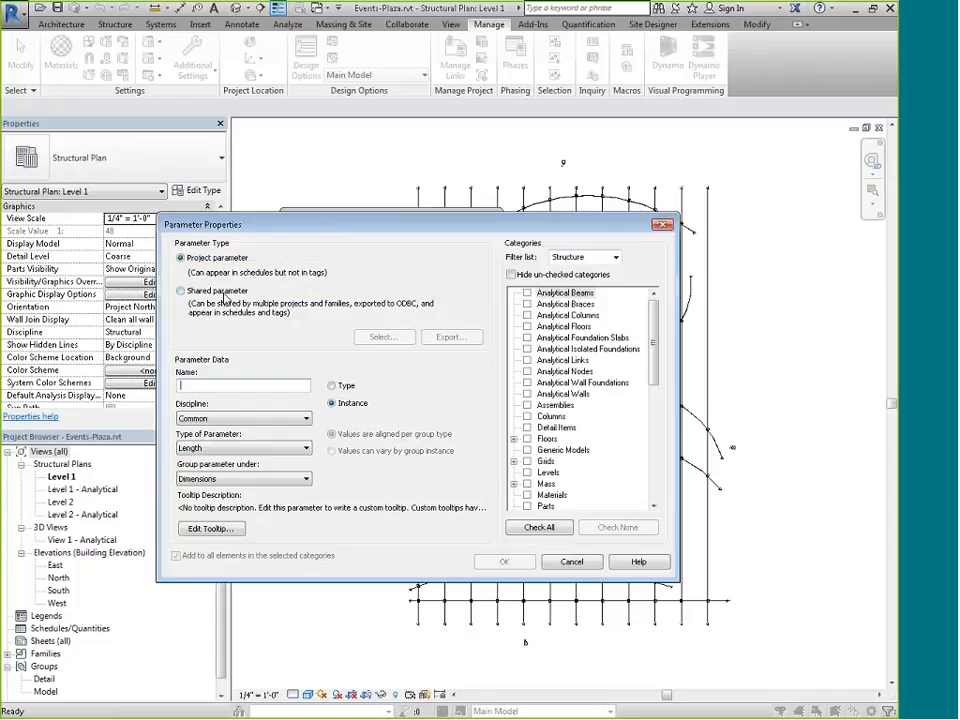
left_click(190, 293)
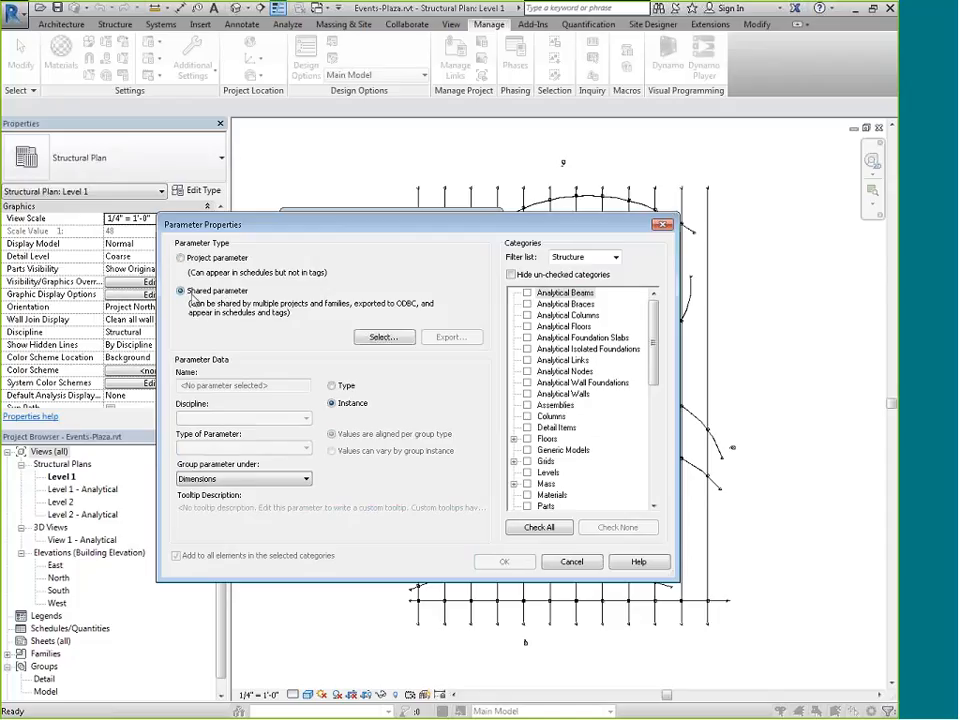
left_click(383, 337)
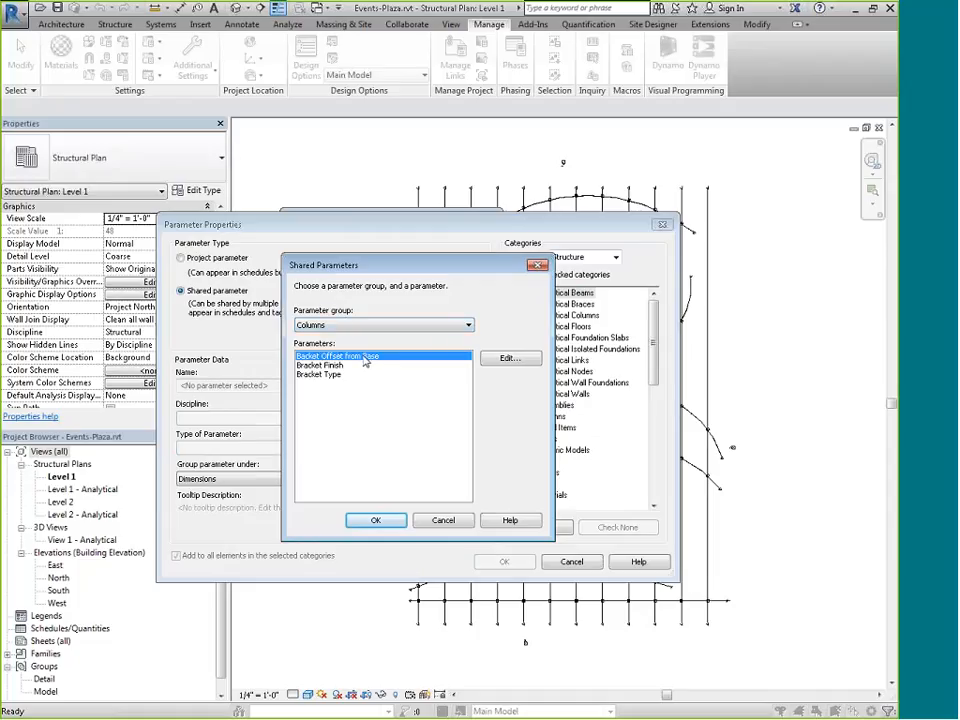
left_click(375, 522)
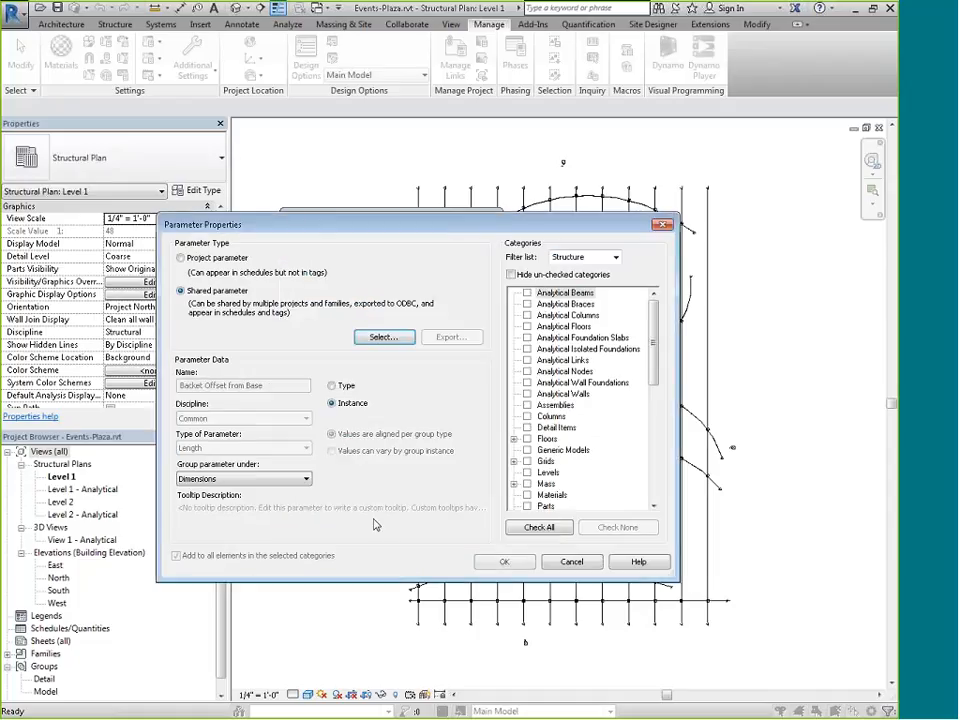
left_click(243, 479)
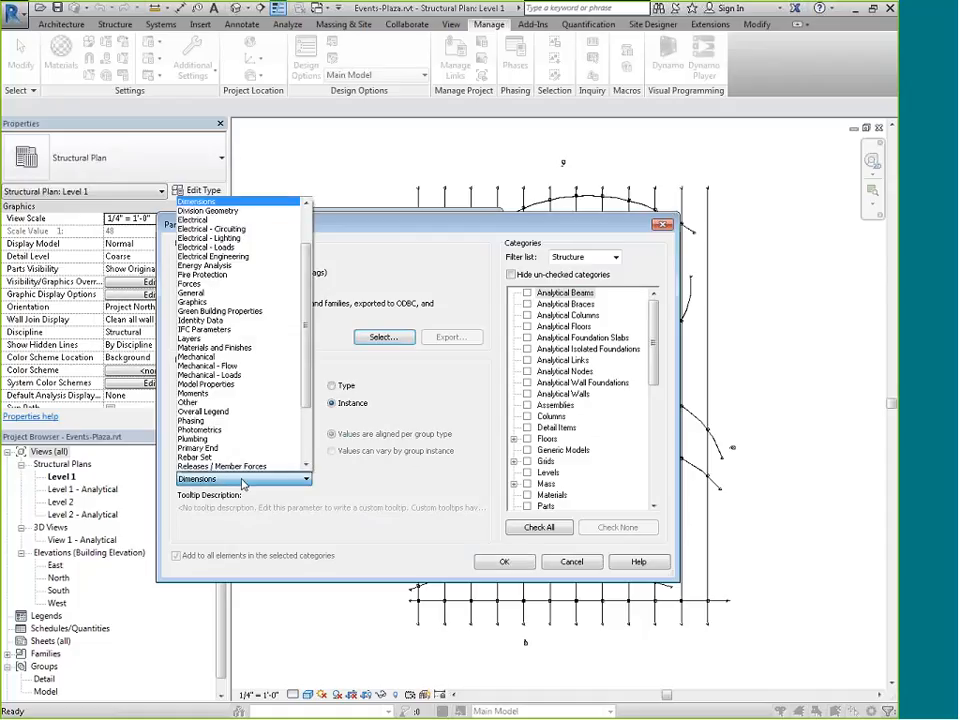
left_click(214, 403)
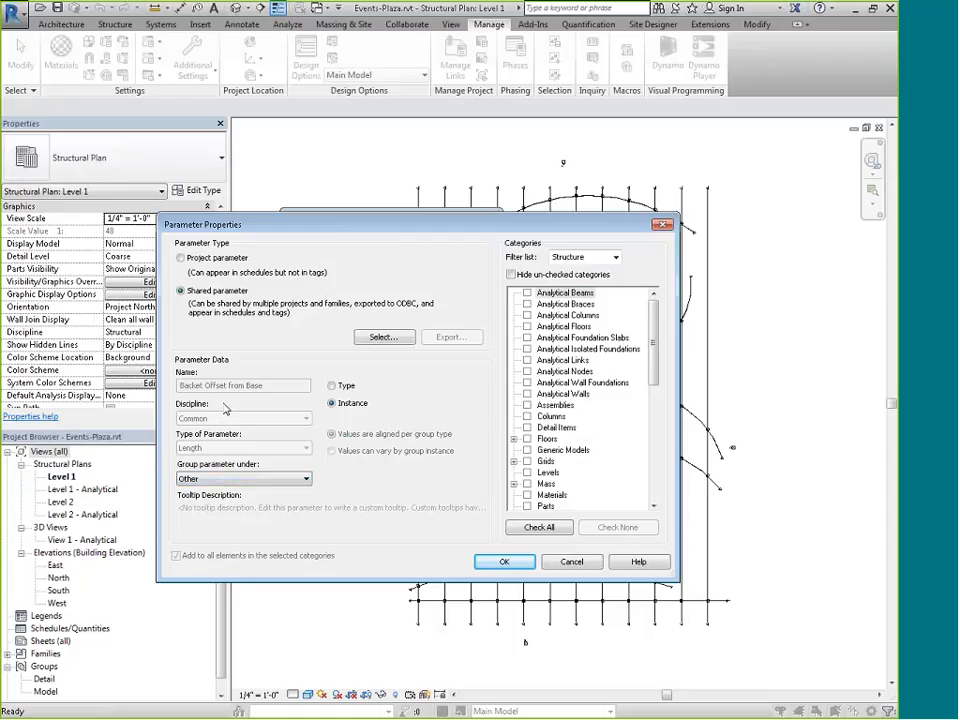
left_click_drag(653, 360, 653, 480)
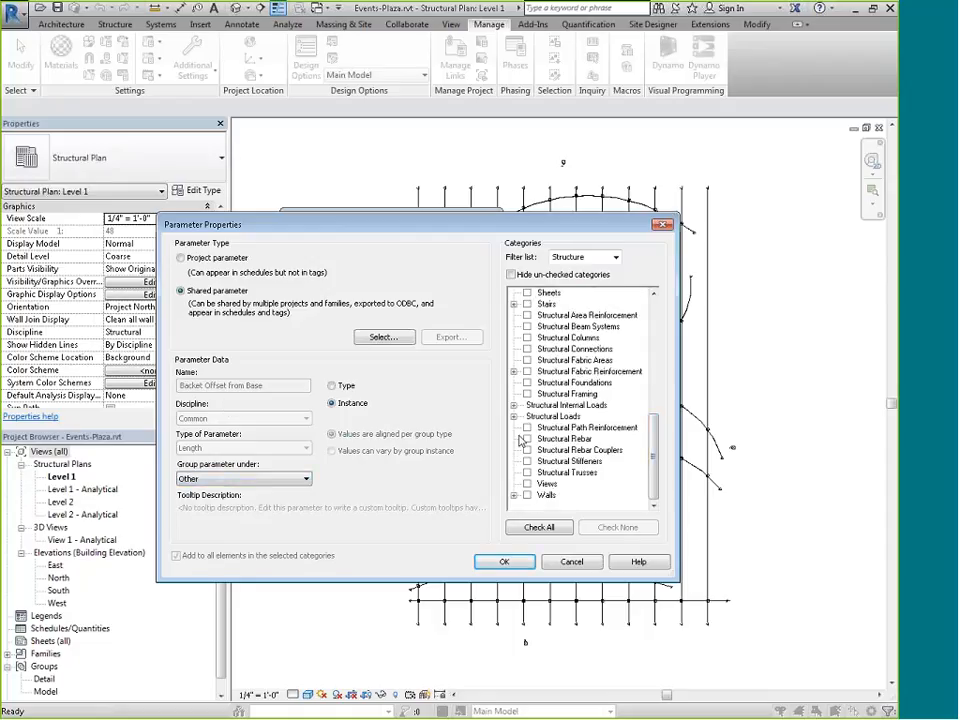
left_click(527, 338)
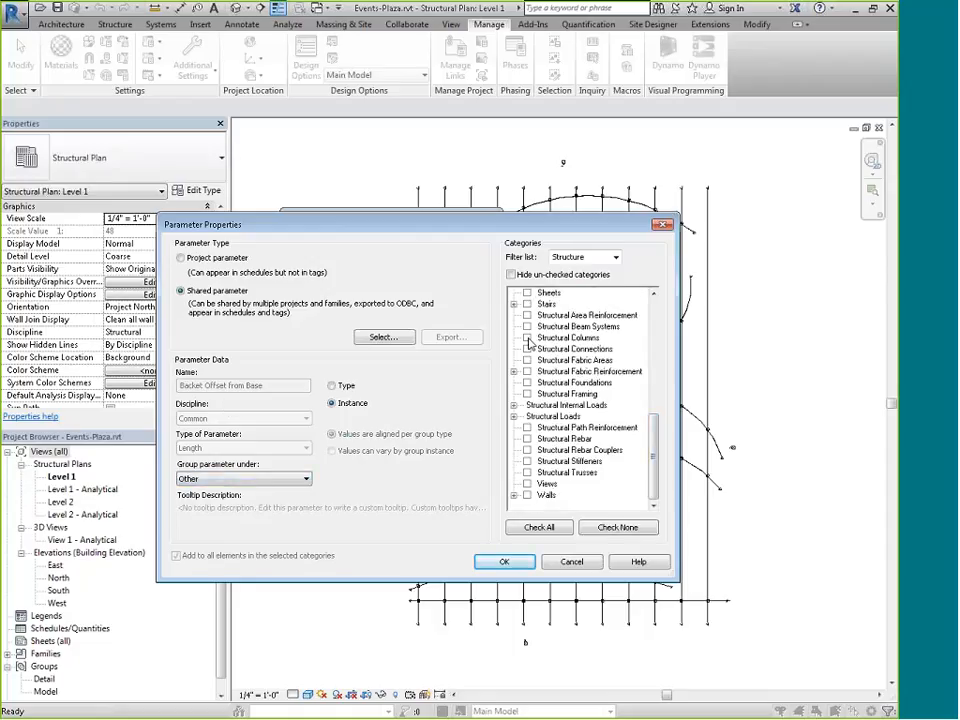
left_click(504, 563)
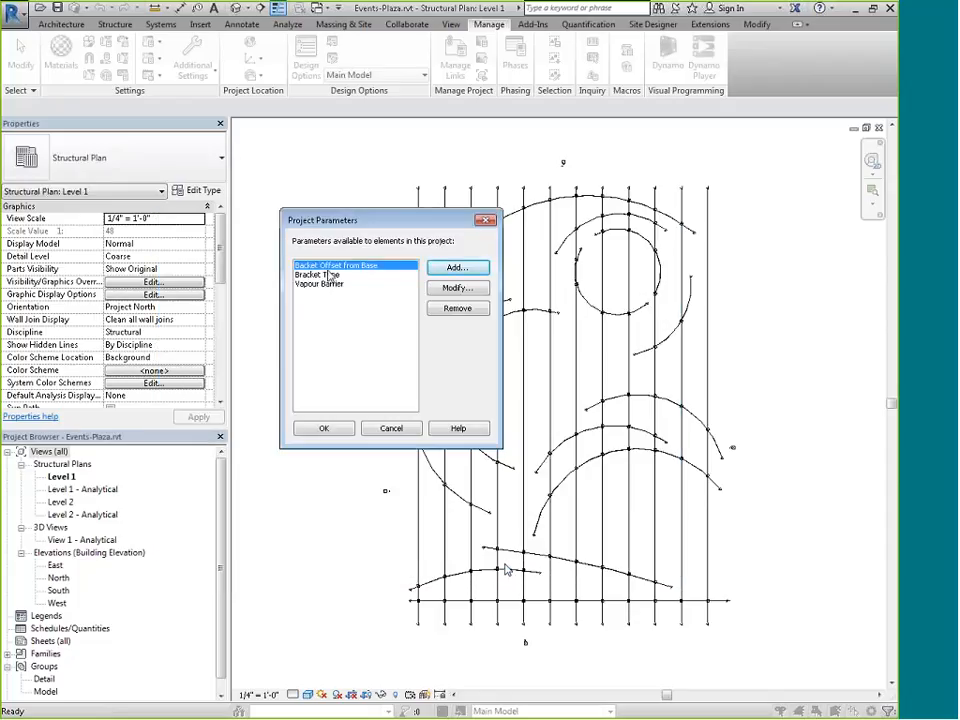
- Add the shared parameter Bracket Finish for Structural Columns, grouped under Other, and accept the project parameters
left_click(445, 266)
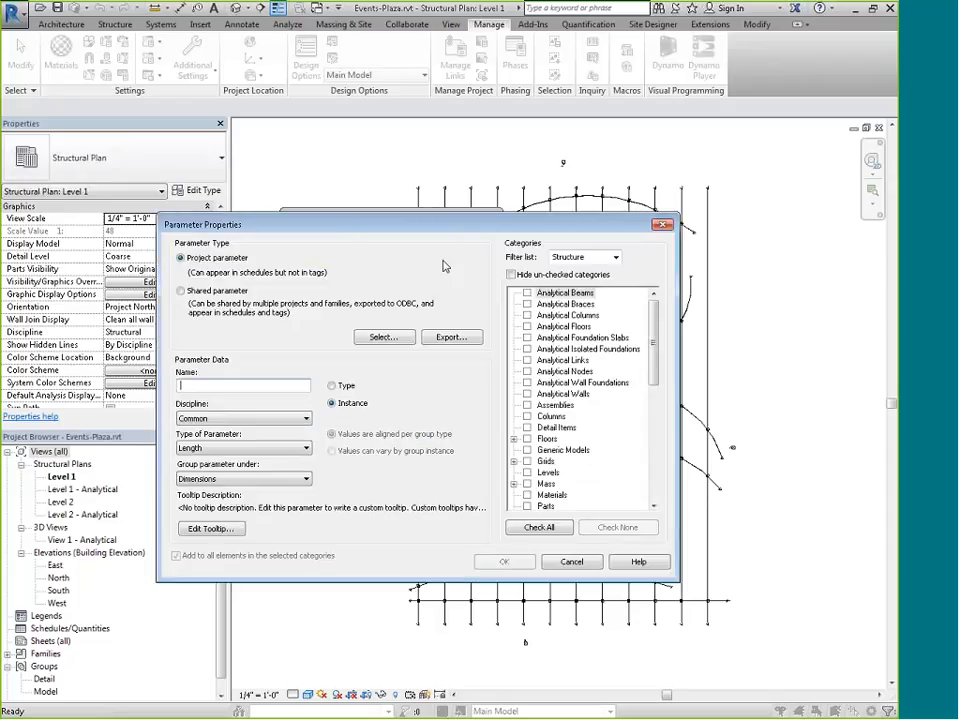
left_click(182, 291)
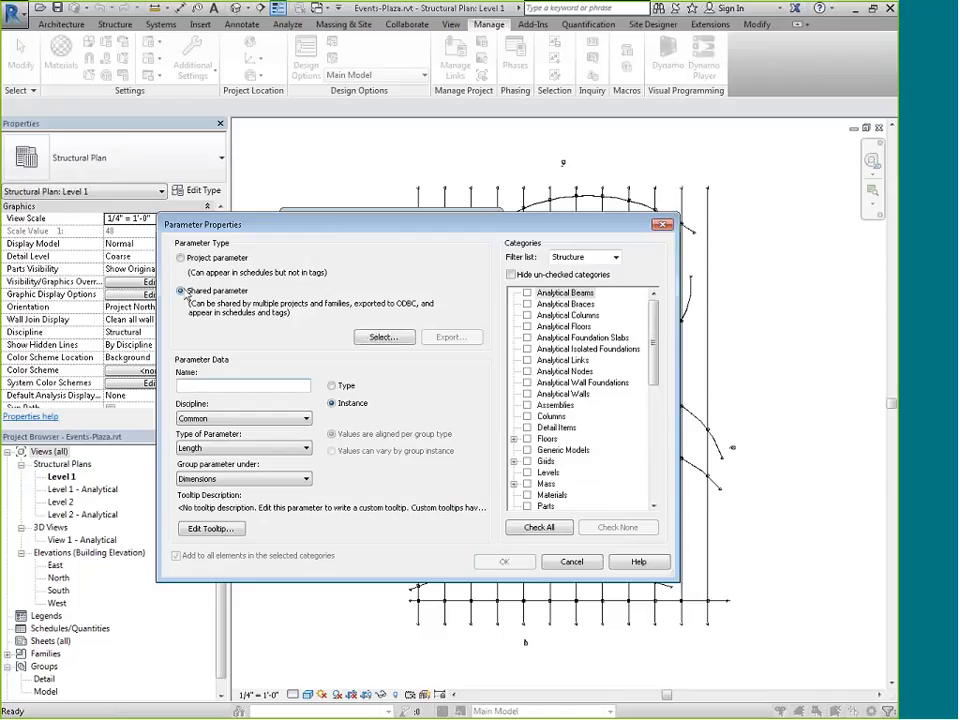
left_click(385, 338)
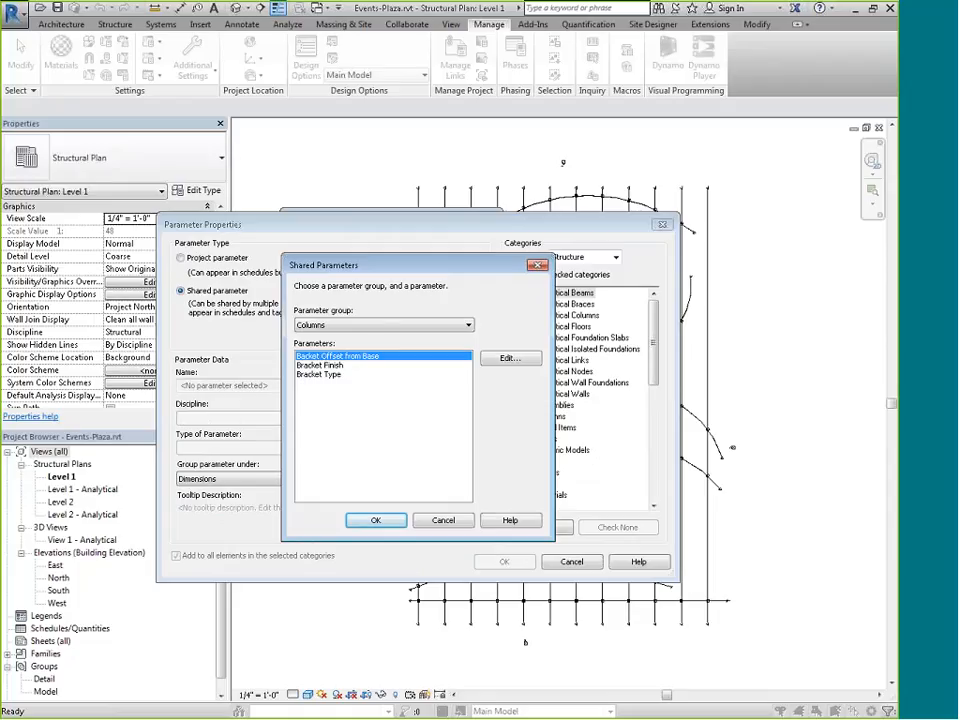
left_click(320, 366)
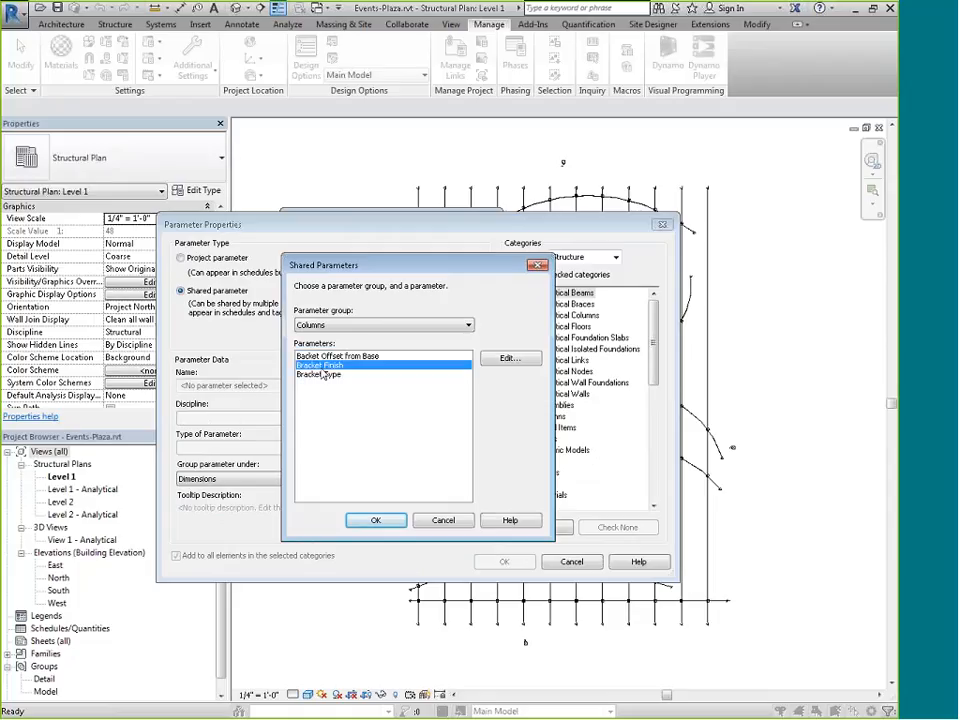
left_click(383, 523)
left_click(300, 478)
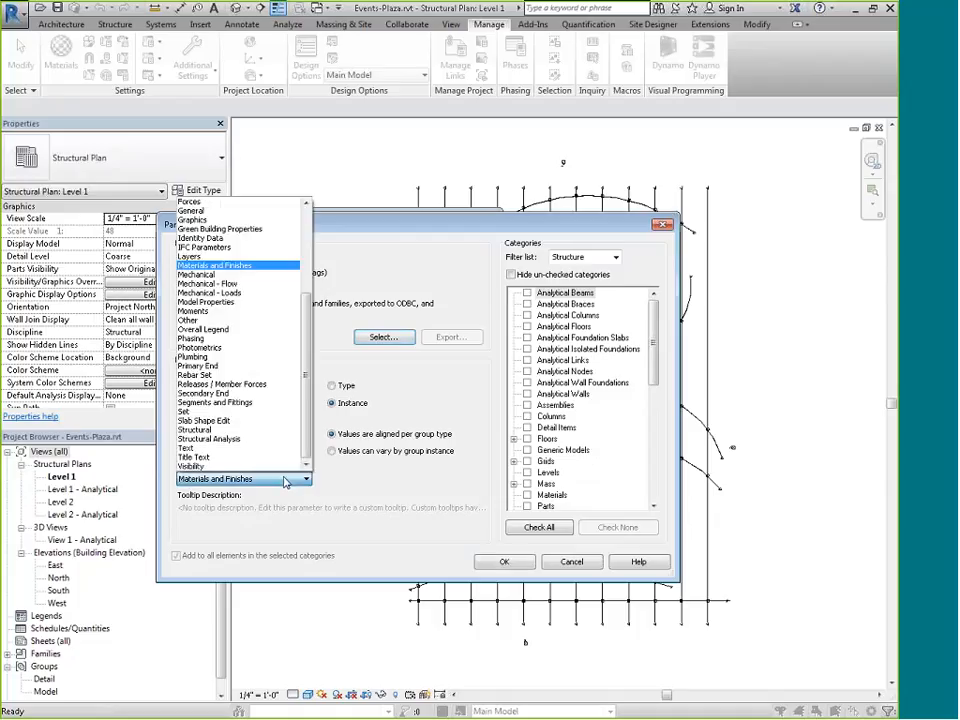
left_click(215, 345)
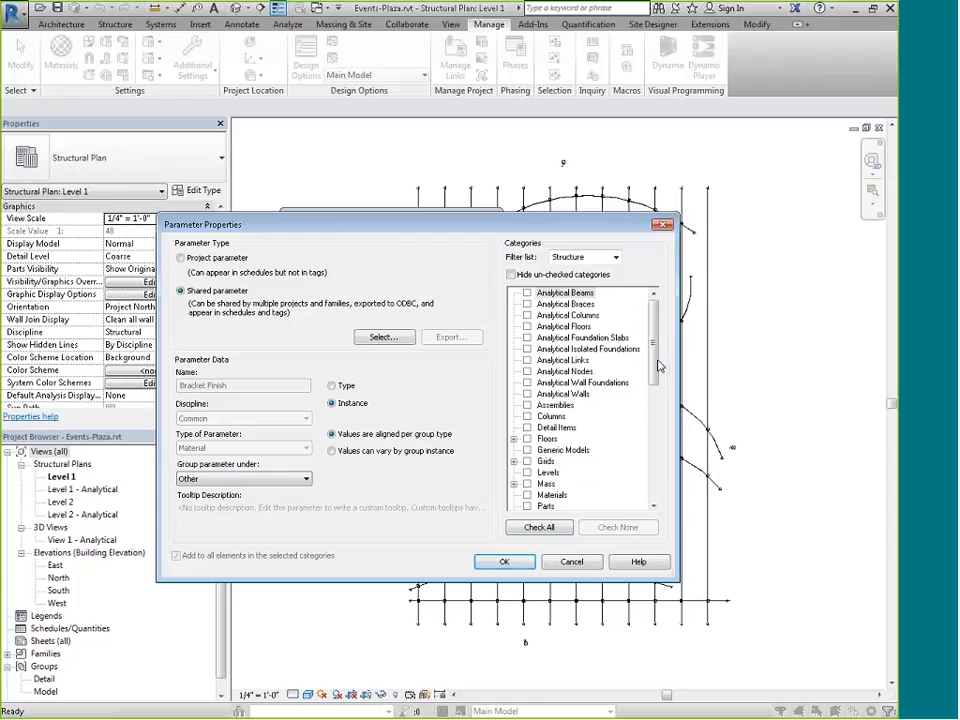
scroll(564, 455, "down", 10)
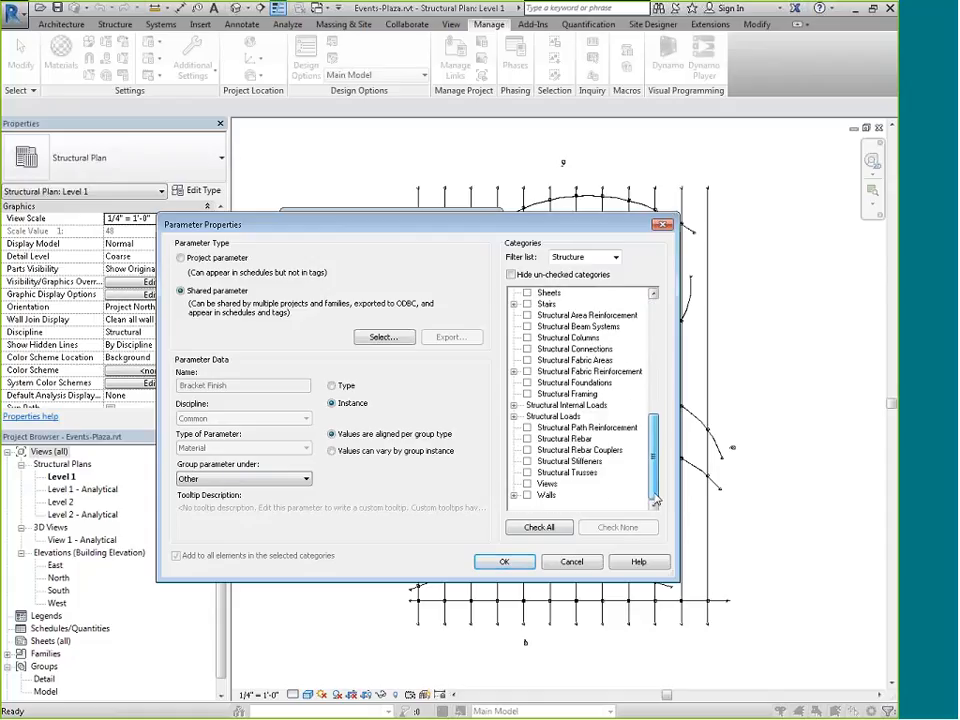
left_click(527, 337)
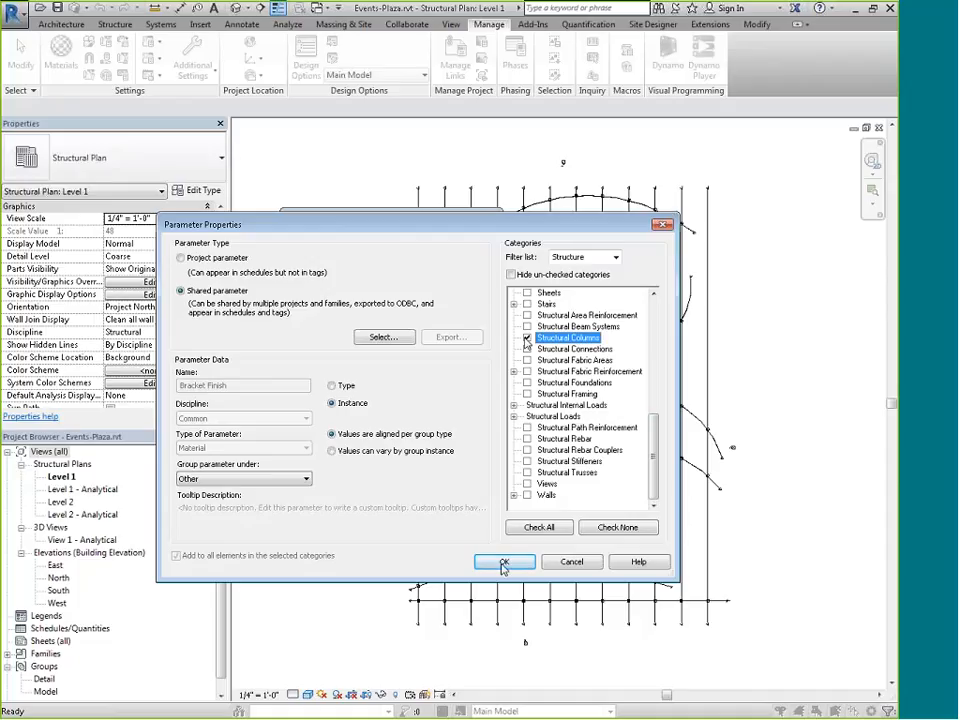
left_click(504, 561)
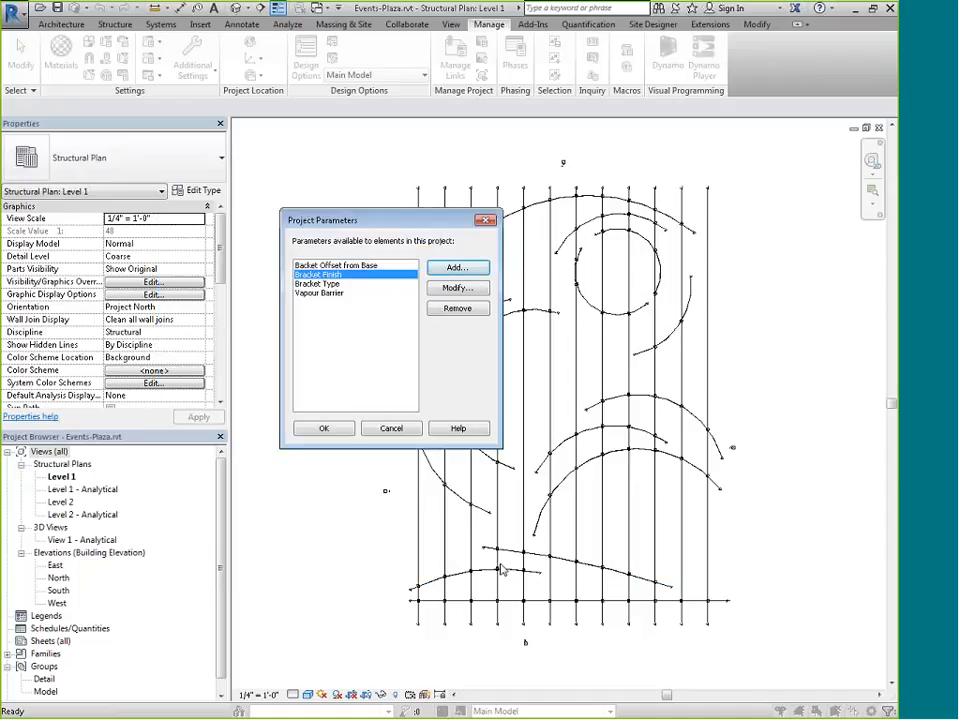
left_click(323, 430)
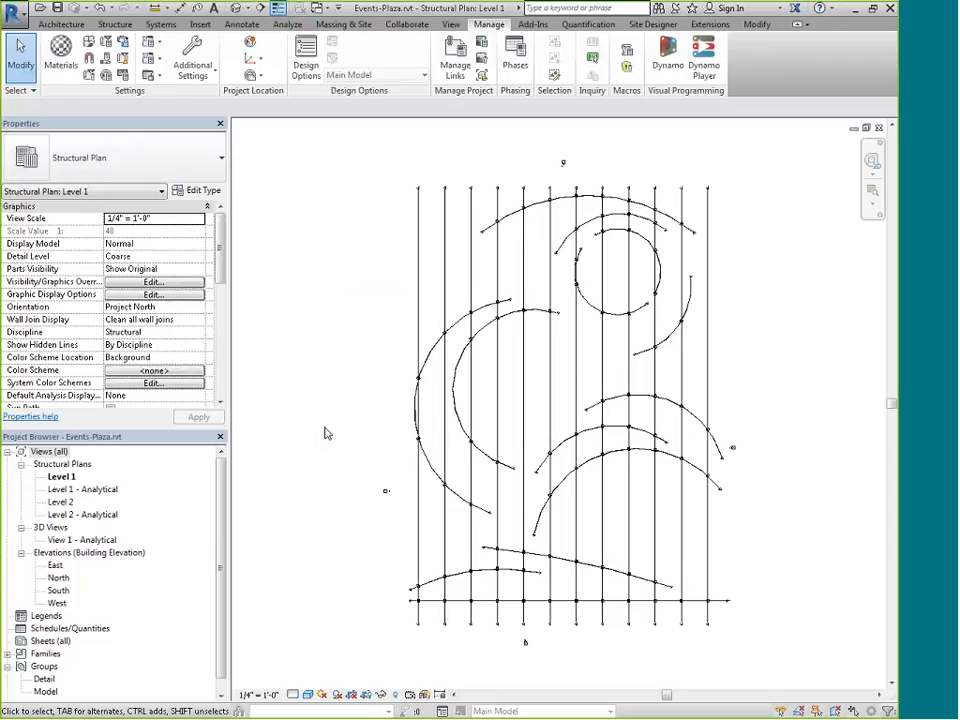
- Examine the instance properties of the structural column at grid A-1 for the added bracket parameters, then deselect it
left_click(418, 601)
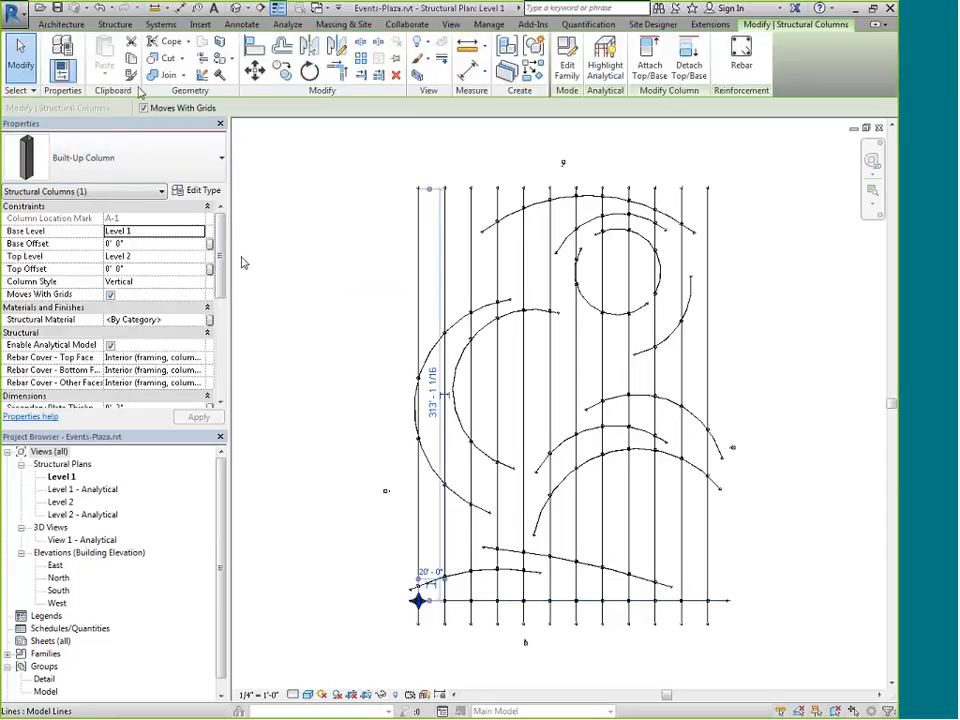
left_click_drag(223, 266, 221, 362)
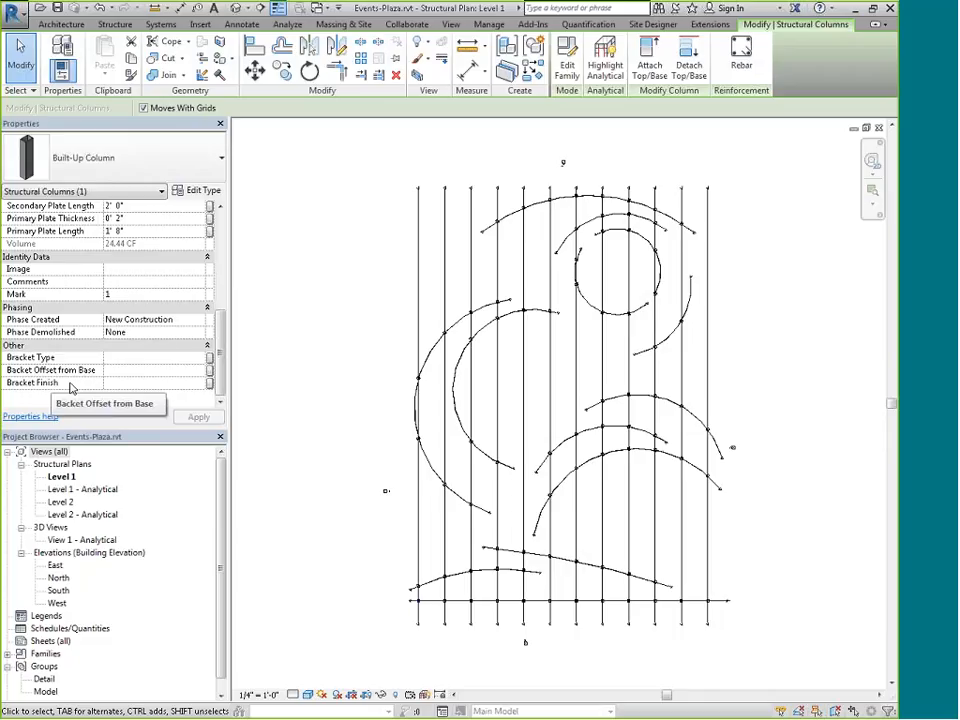
left_click(332, 354)
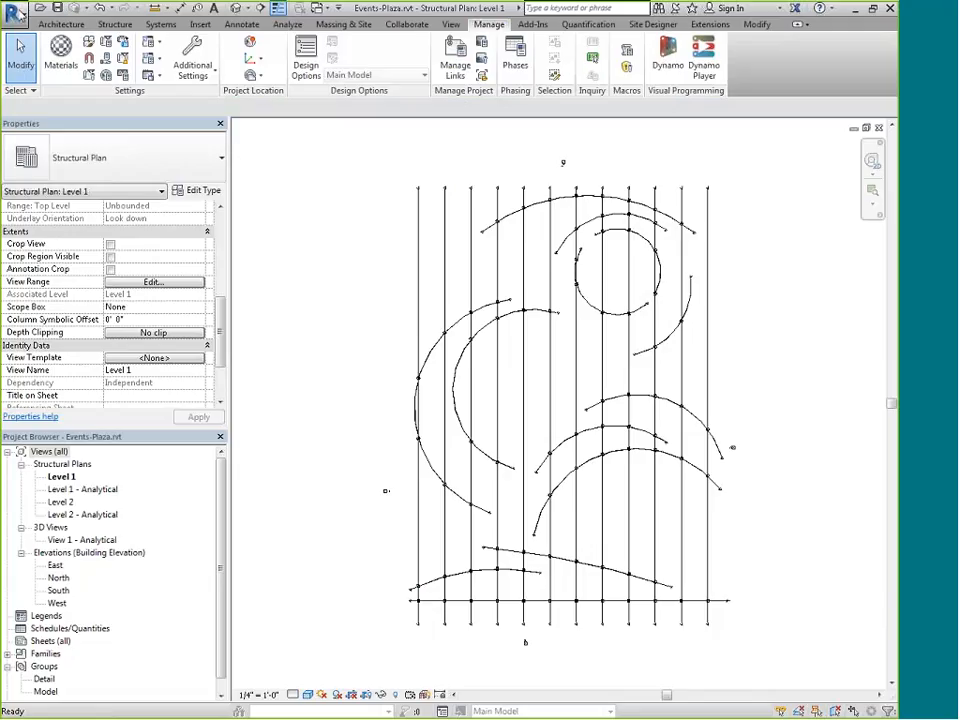
- Open the recent tag family Column-Bracket-Tag.rfa
left_click(17, 12)
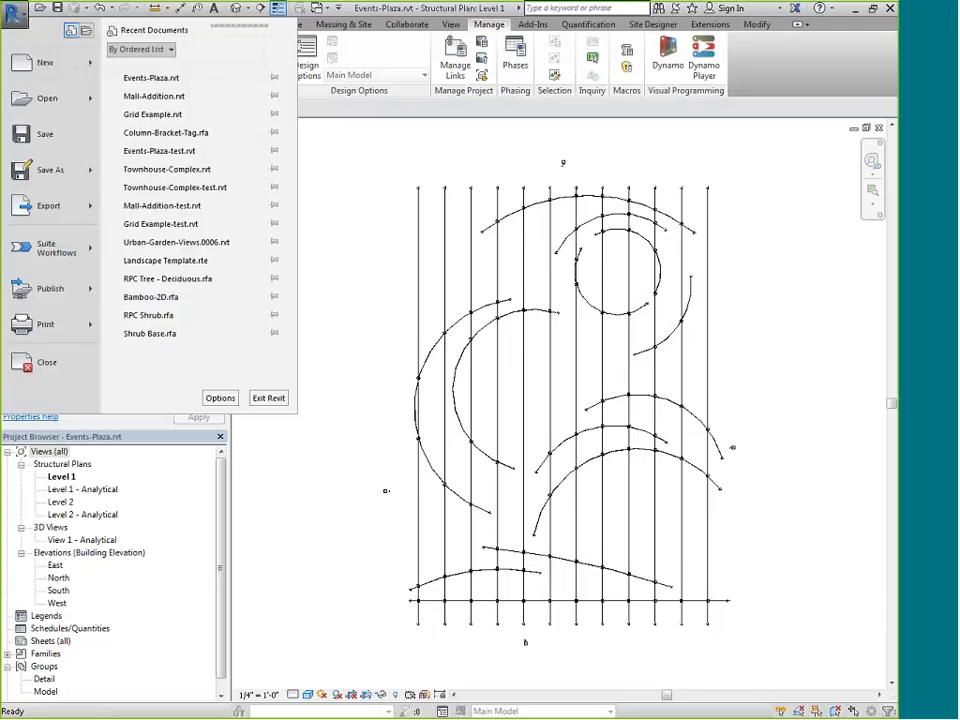
left_click(168, 133)
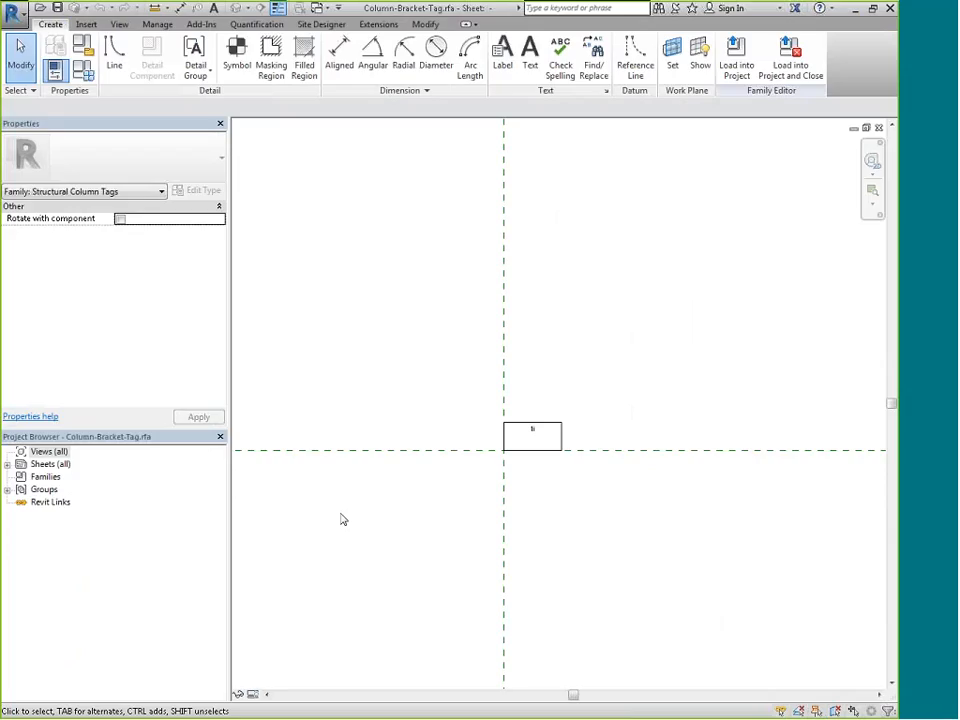
scroll(530, 471, "up", 2)
scroll(530, 471, "up", 3)
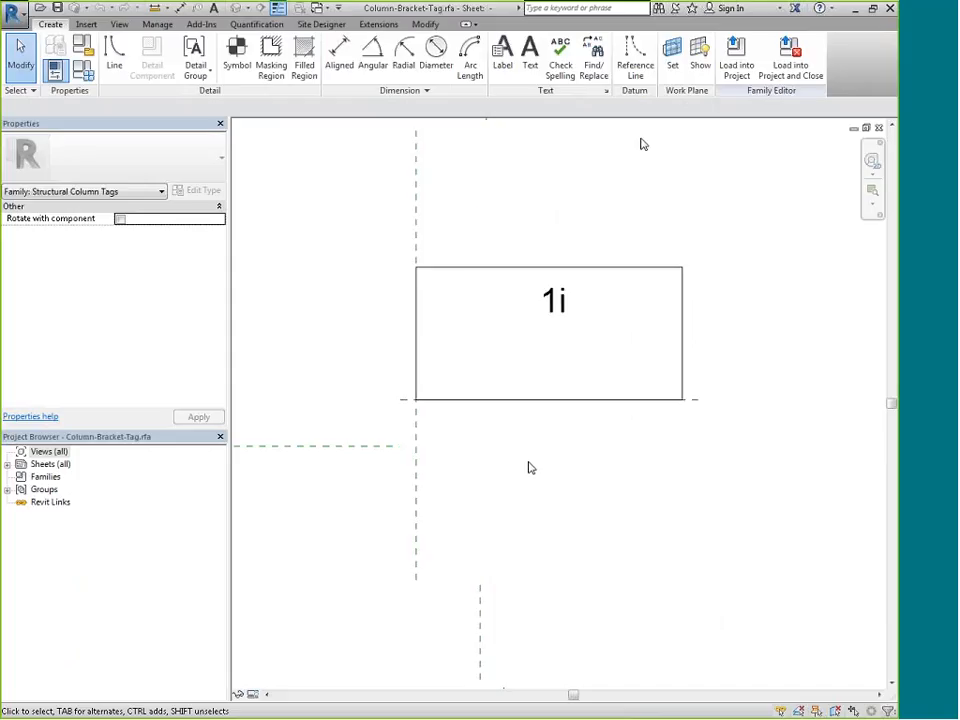
- Edit the tag's existing label and remove the Mark parameter from its label parameters
left_click(529, 289)
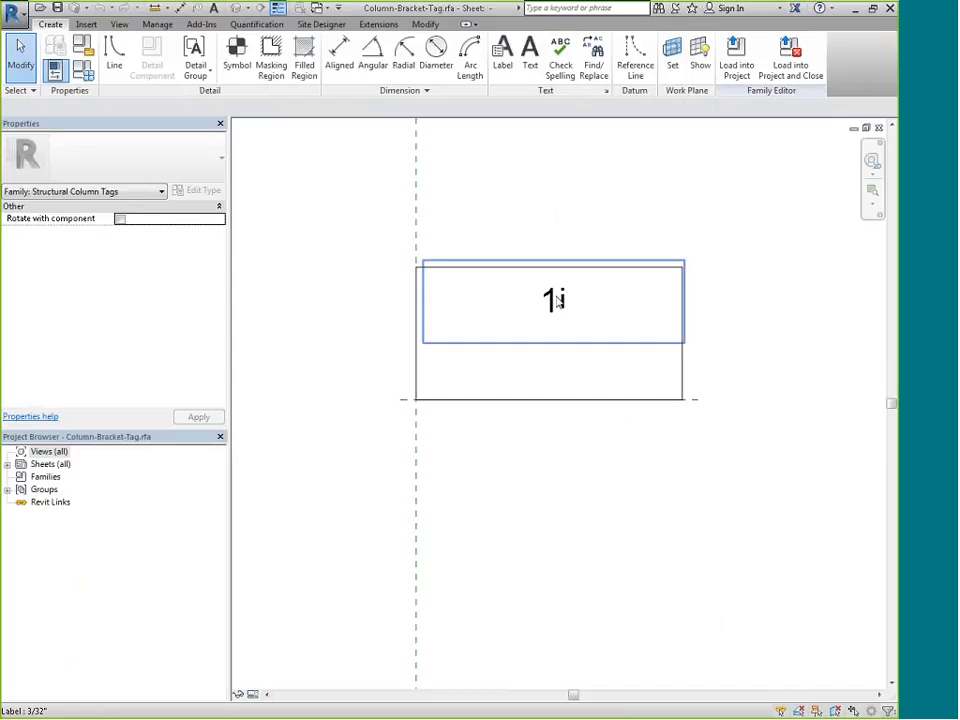
left_click(559, 302)
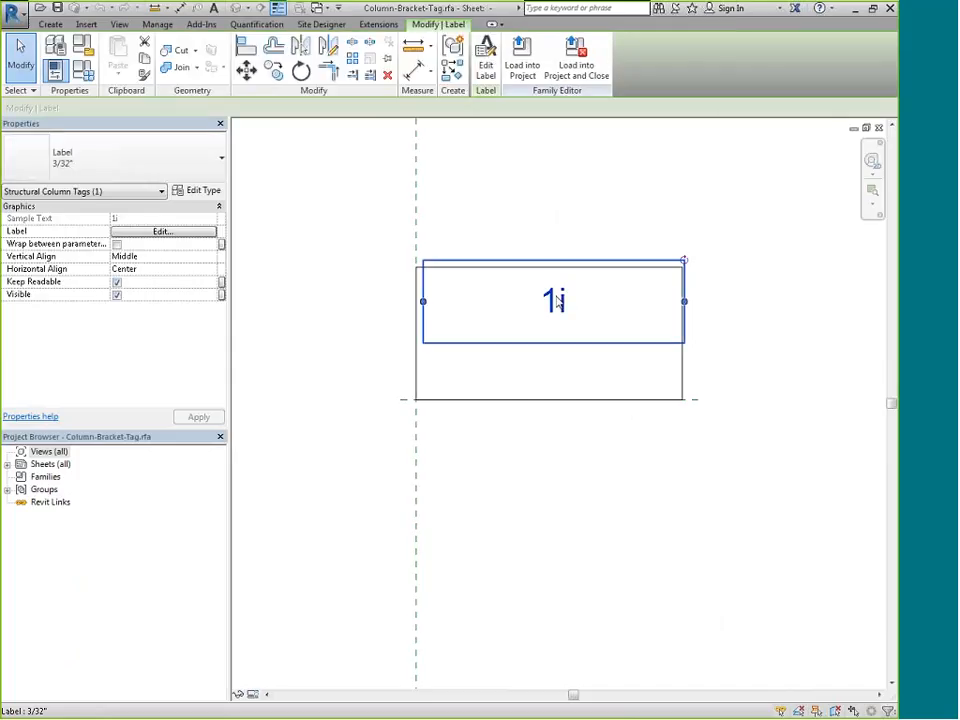
left_click(486, 68)
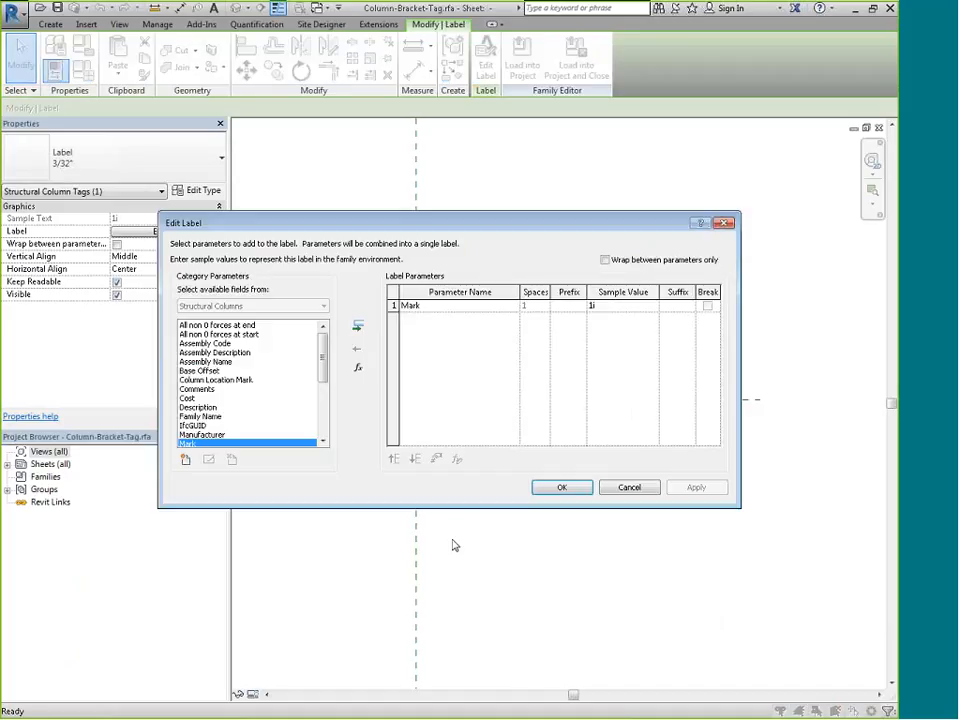
left_click(416, 307)
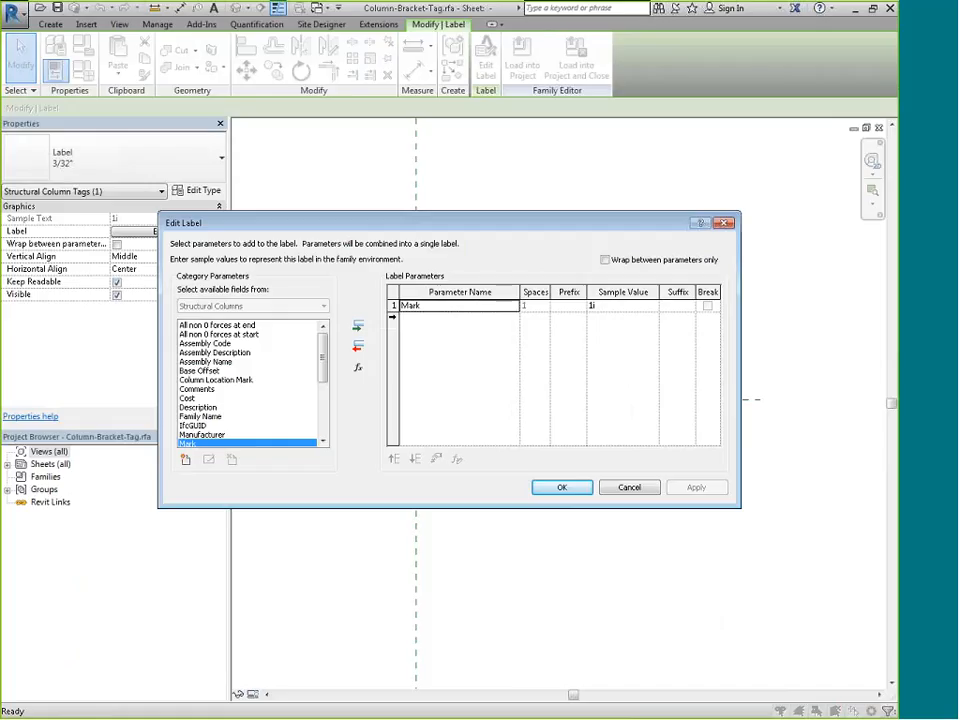
left_click(359, 348)
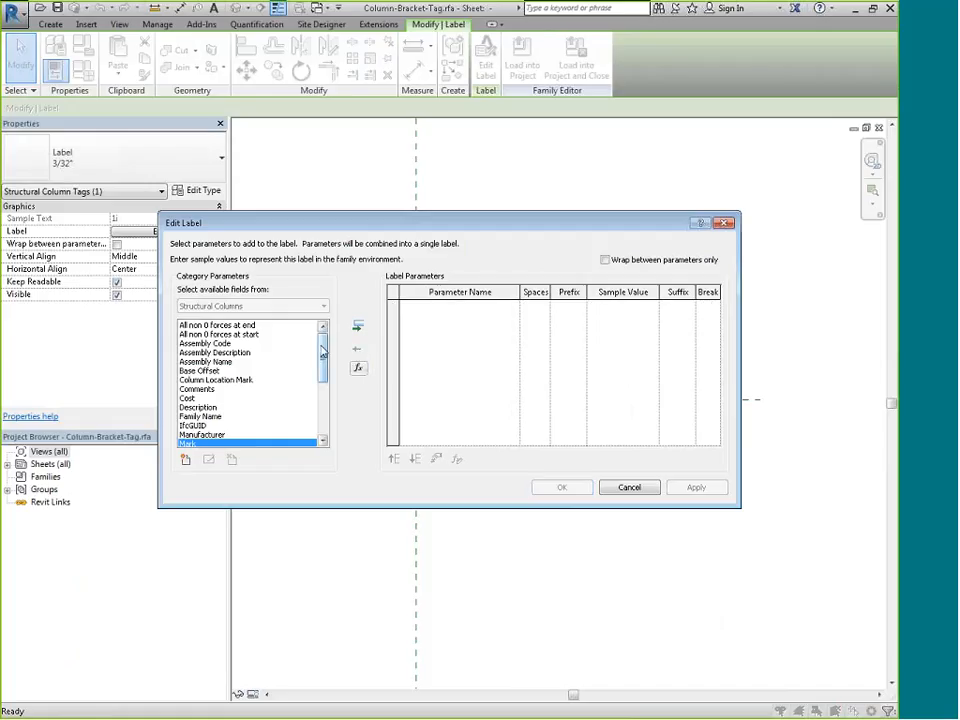
- Bring in the shared parameter Bracket Type from the Columns group and add it to the label
mouse_move(322, 352)
left_mouse_down()
mouse_move(321, 415)
mouse_move(320, 337)
left_mouse_up()
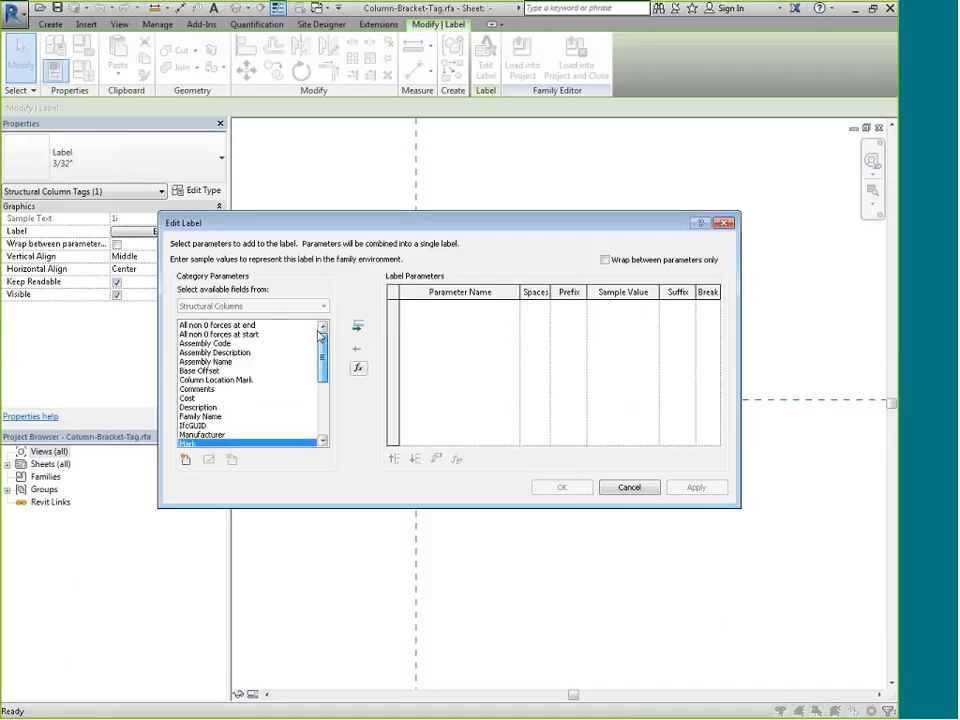
left_click(185, 461)
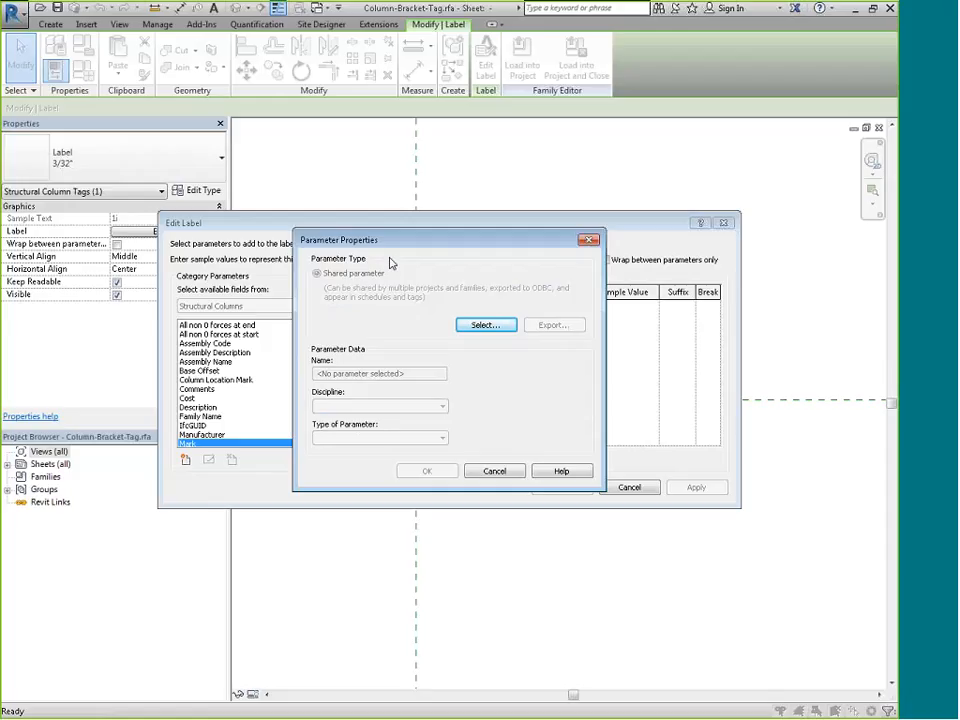
left_click(485, 325)
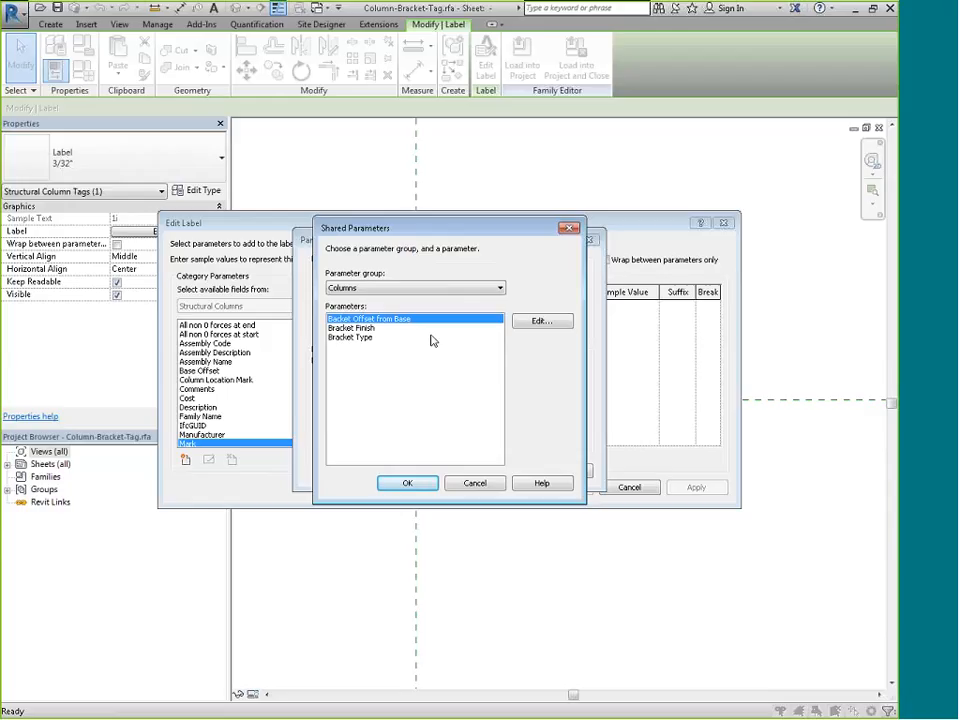
left_click(352, 337)
left_click(410, 483)
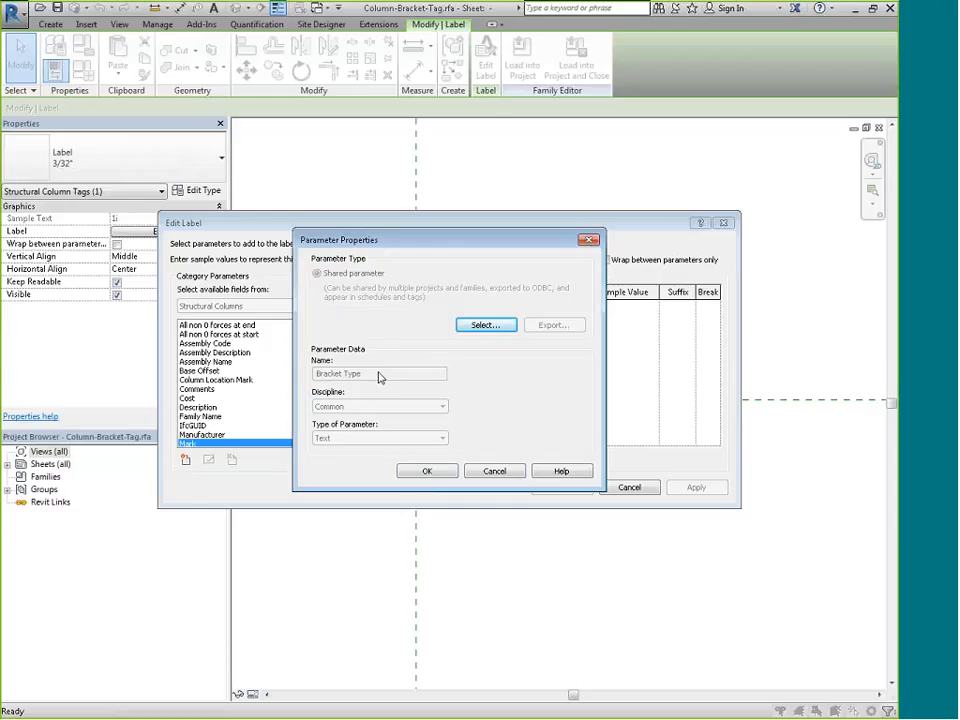
left_click(442, 476)
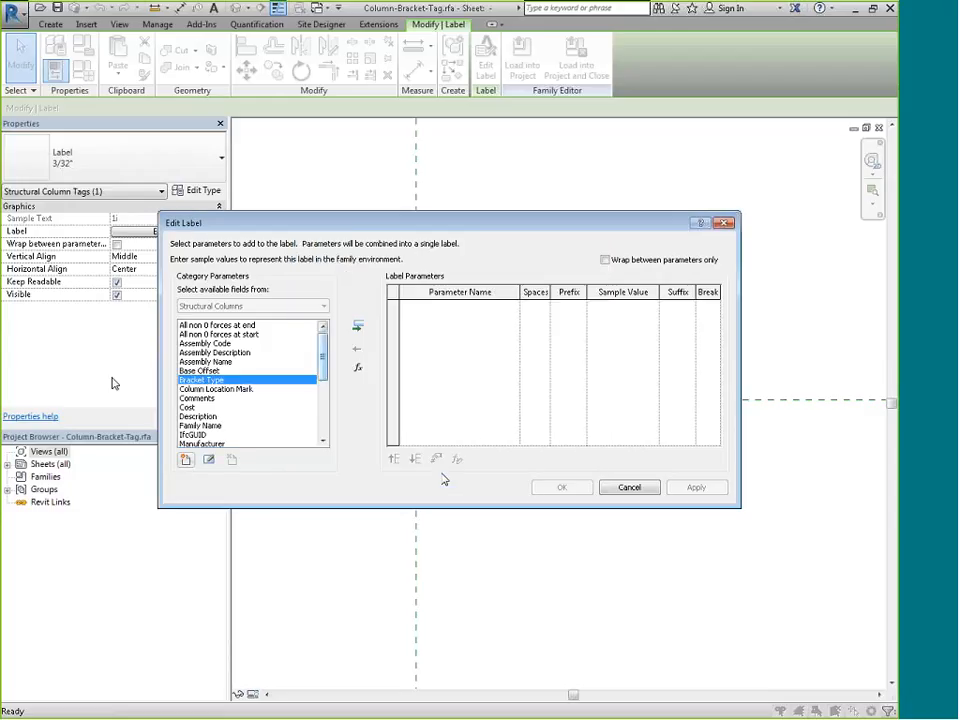
left_click(358, 327)
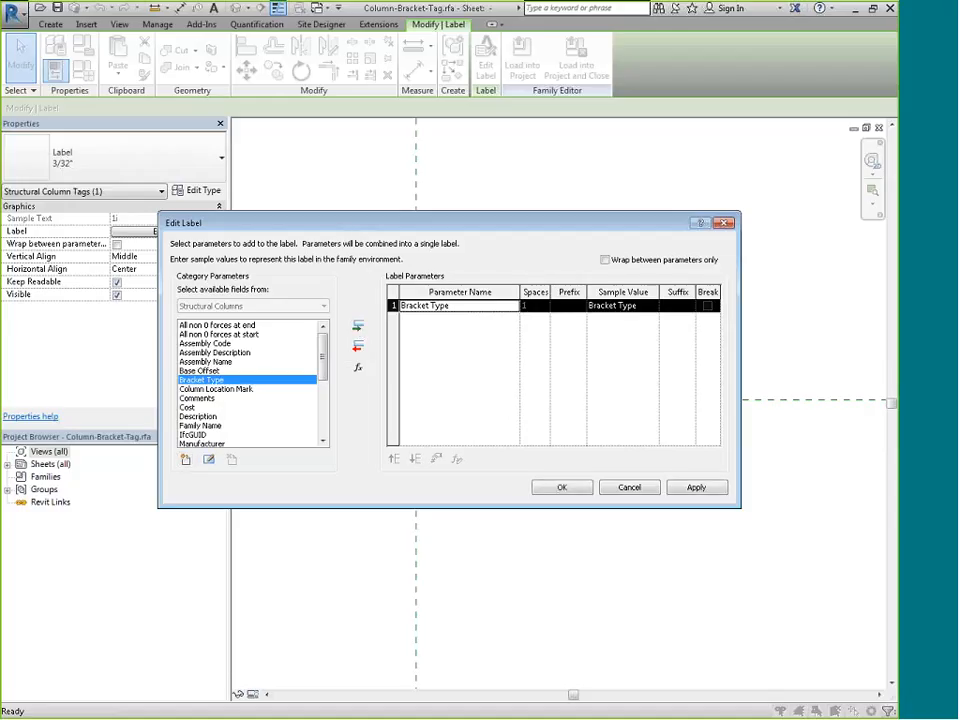
- Bring in the shared parameter Backet Offset from Base and add it as the label's second parameter
left_click(185, 460)
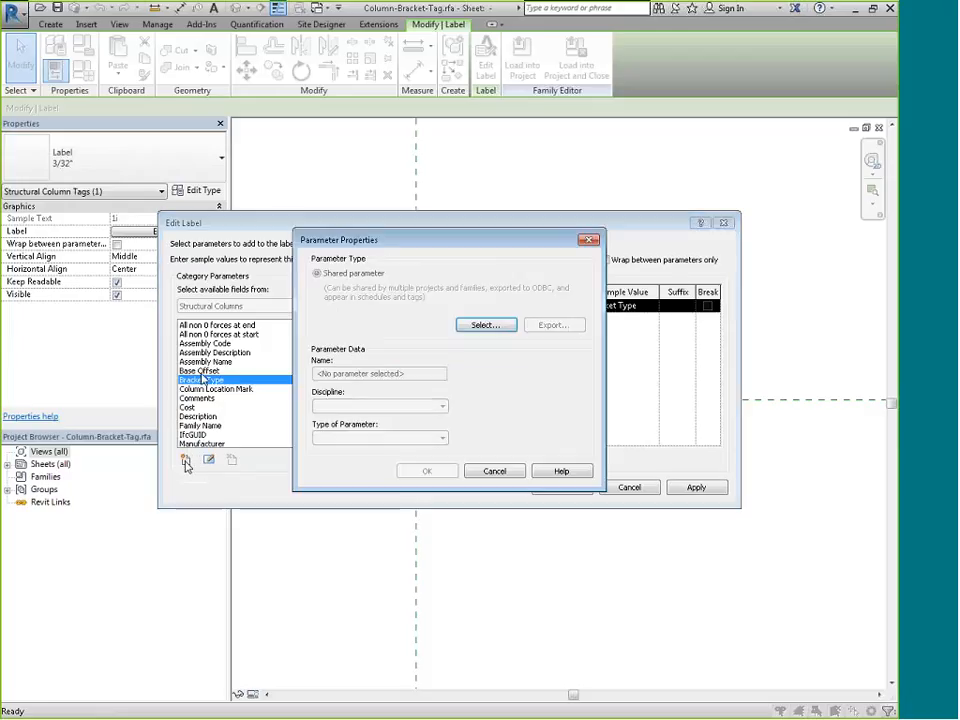
left_click(486, 325)
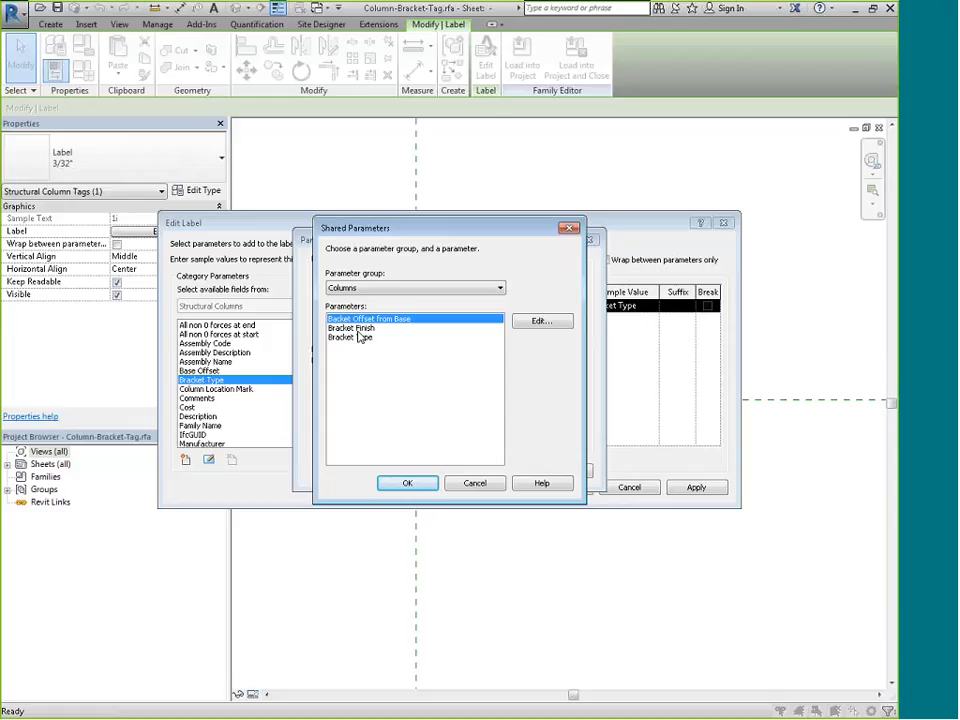
left_click(405, 483)
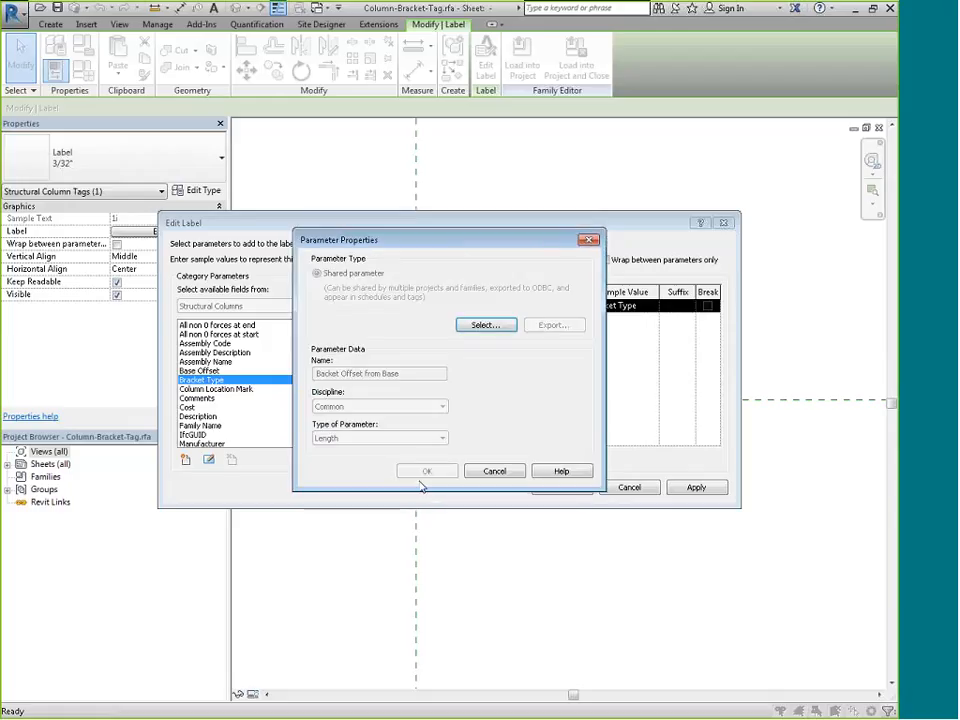
left_click(426, 472)
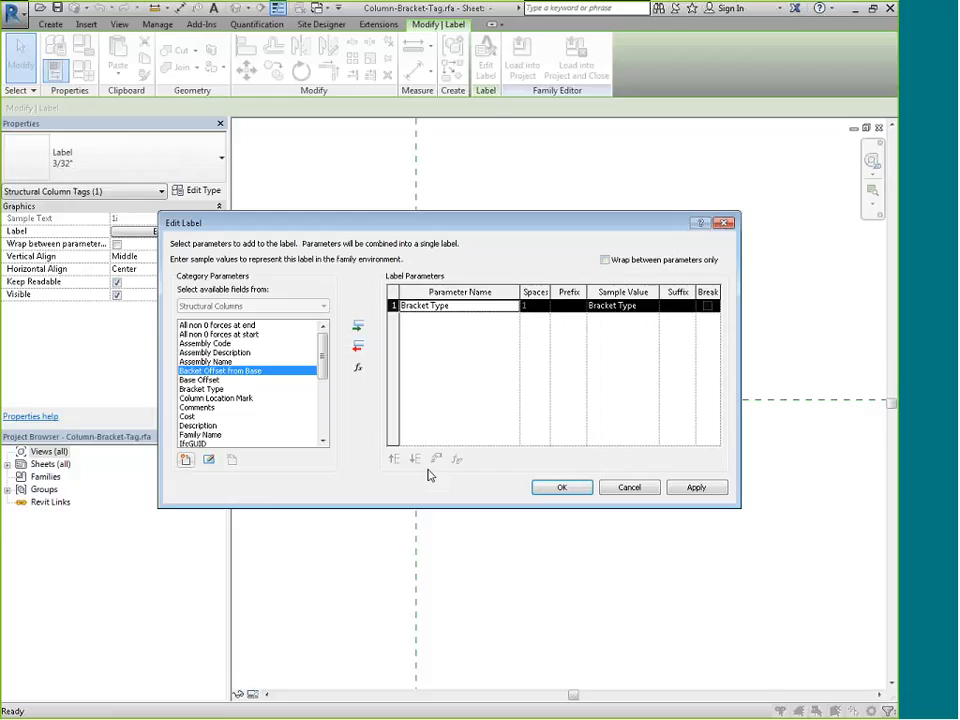
left_click(358, 327)
- Bring in the shared parameter Bracket Finish and add it as the label's third parameter
left_click(184, 459)
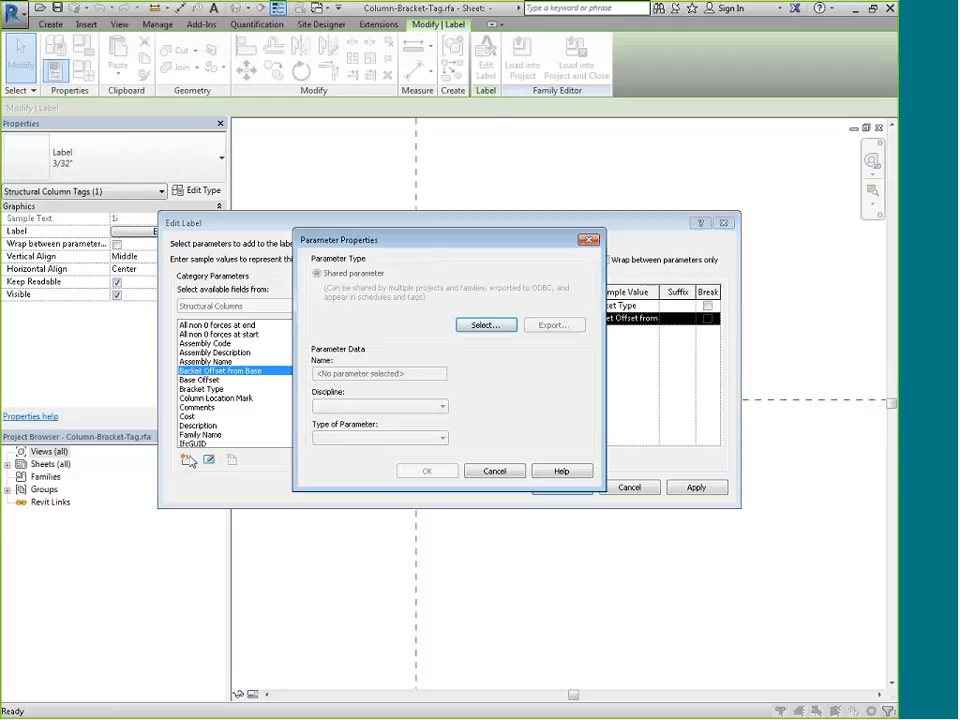
left_click(483, 325)
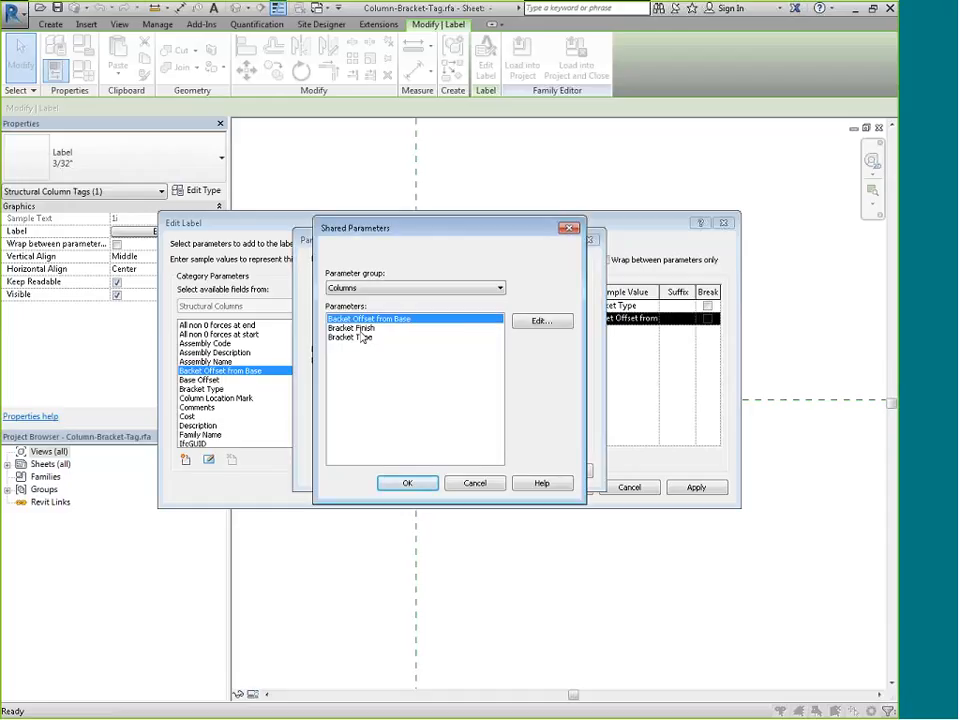
left_click(355, 328)
left_click(422, 484)
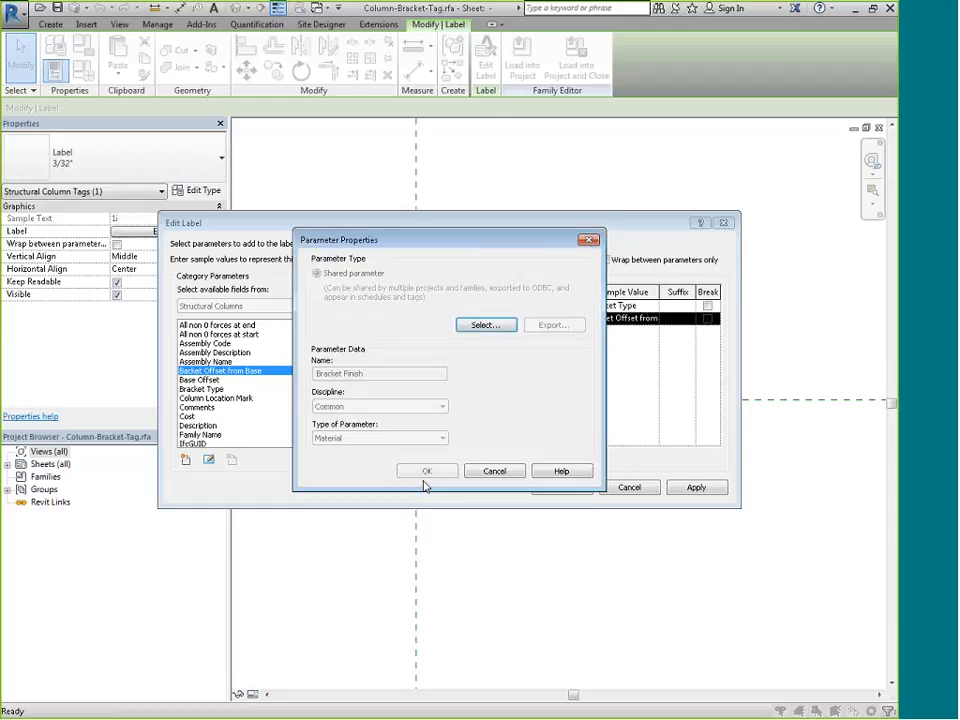
left_click(428, 474)
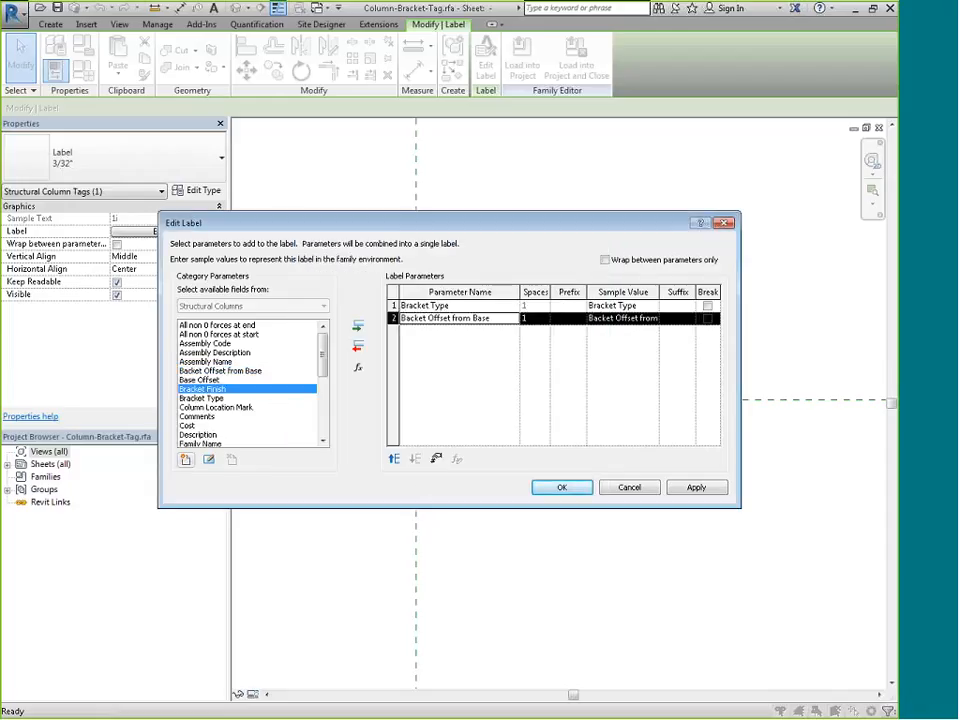
left_click(358, 326)
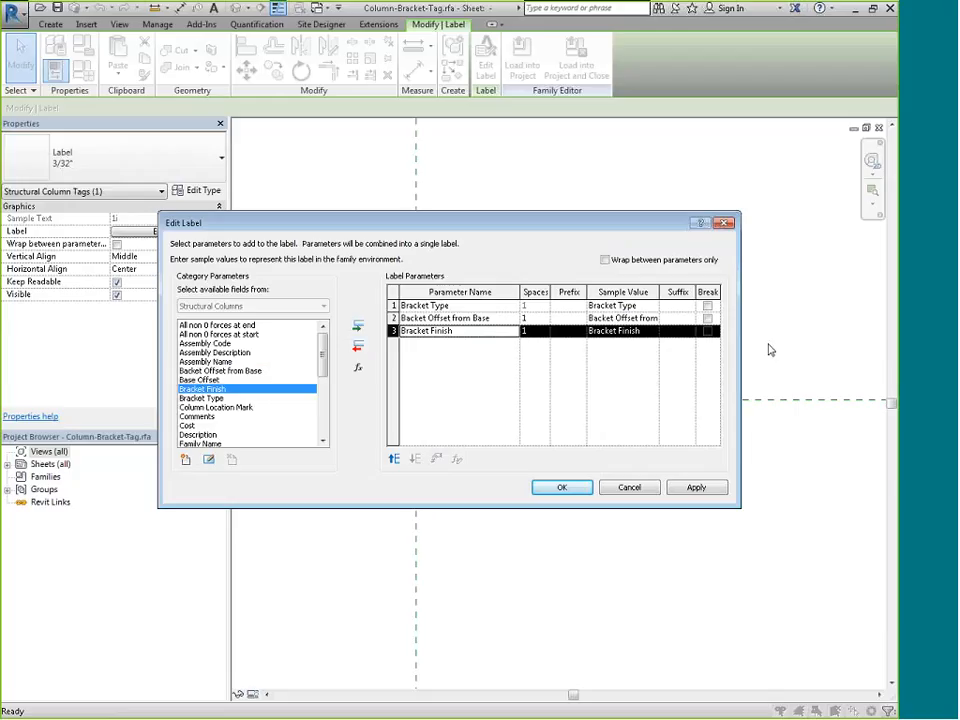
- Set line breaks after Bracket Type and Backet Offset from Base, and accept the edited label
left_click(707, 305)
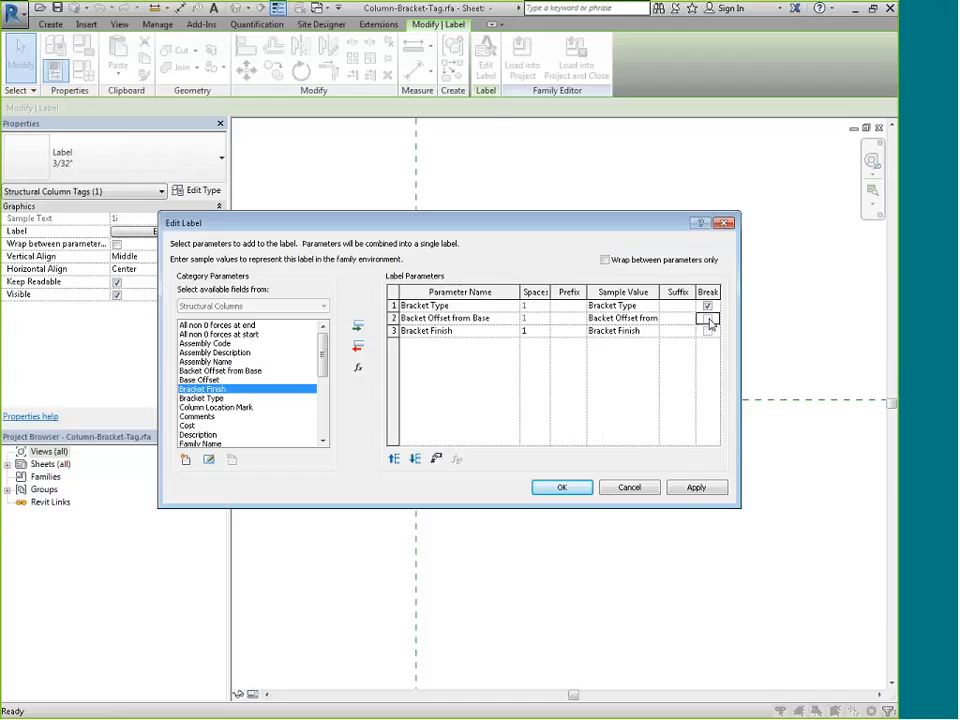
left_click(708, 318)
left_click(572, 493)
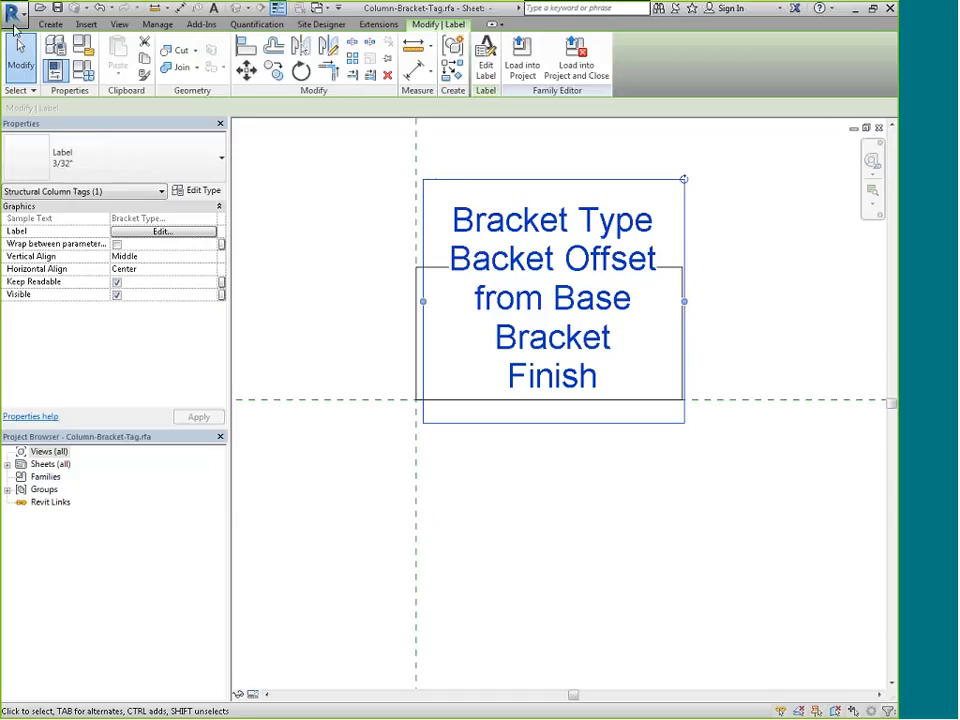
key("Escape")
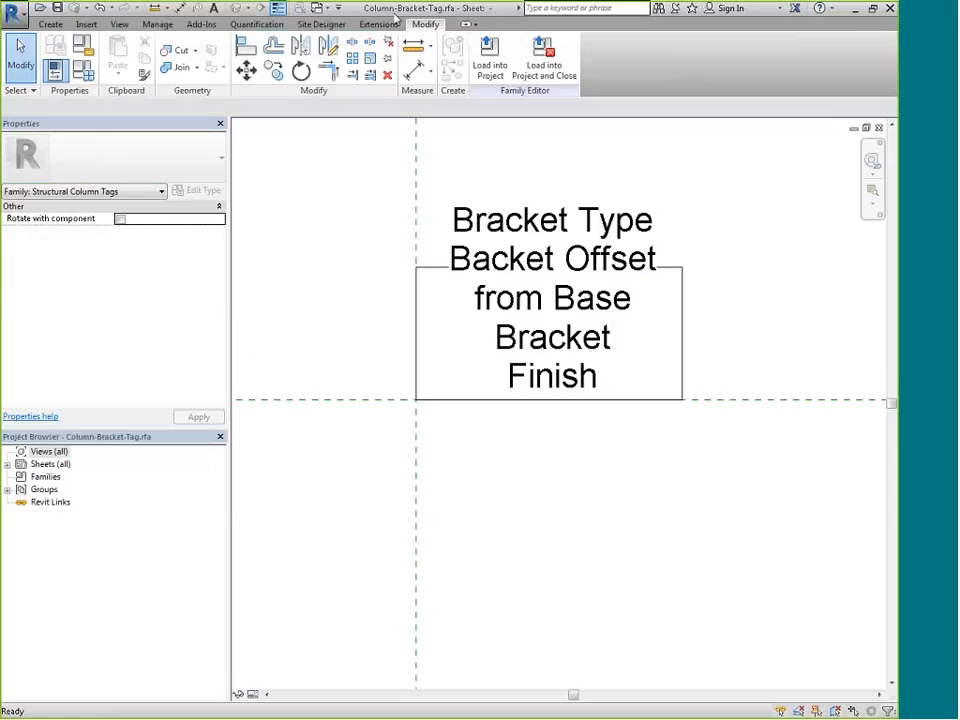
- Load the bracket tag into the Events-Plaza project and tag the columns on grid A at grids 1, 2 and 3
left_click(486, 72)
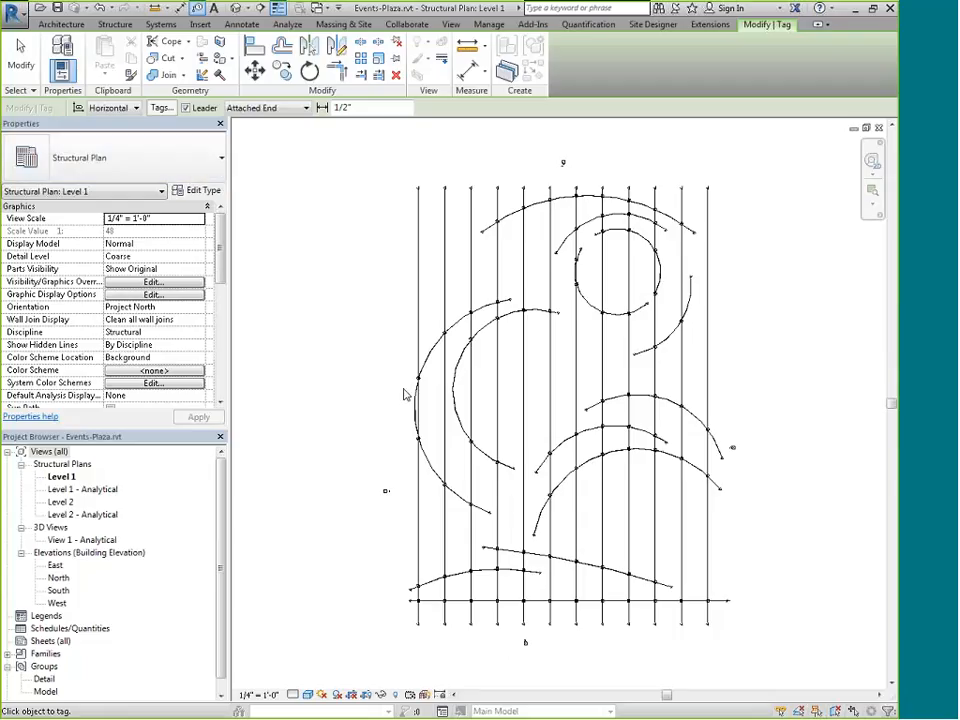
scroll(441, 557, "up", 7)
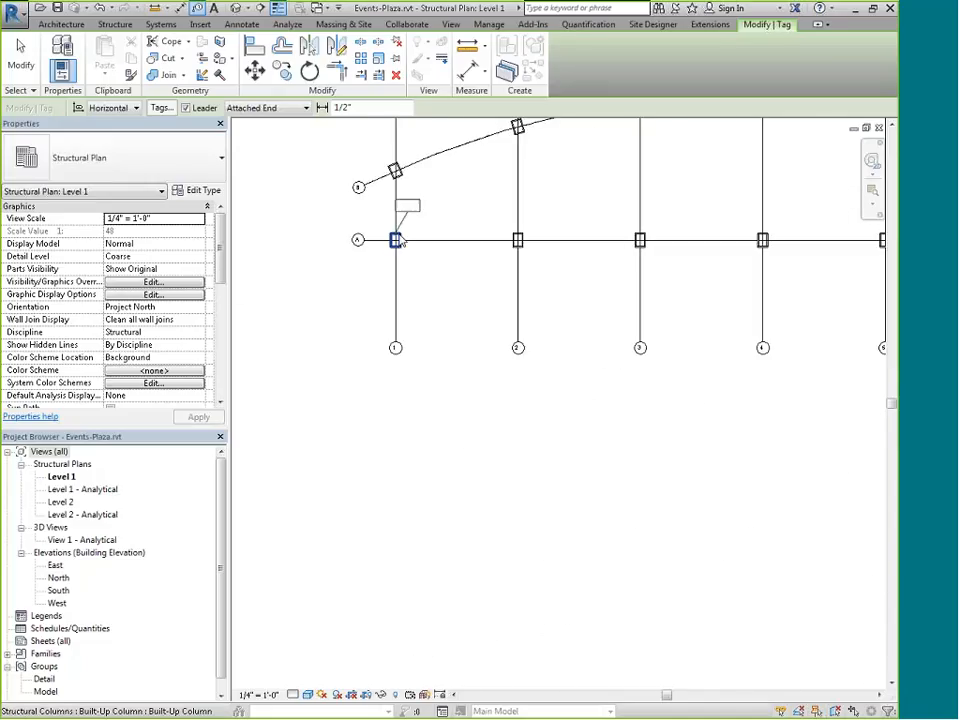
left_click(397, 241)
left_click(517, 241)
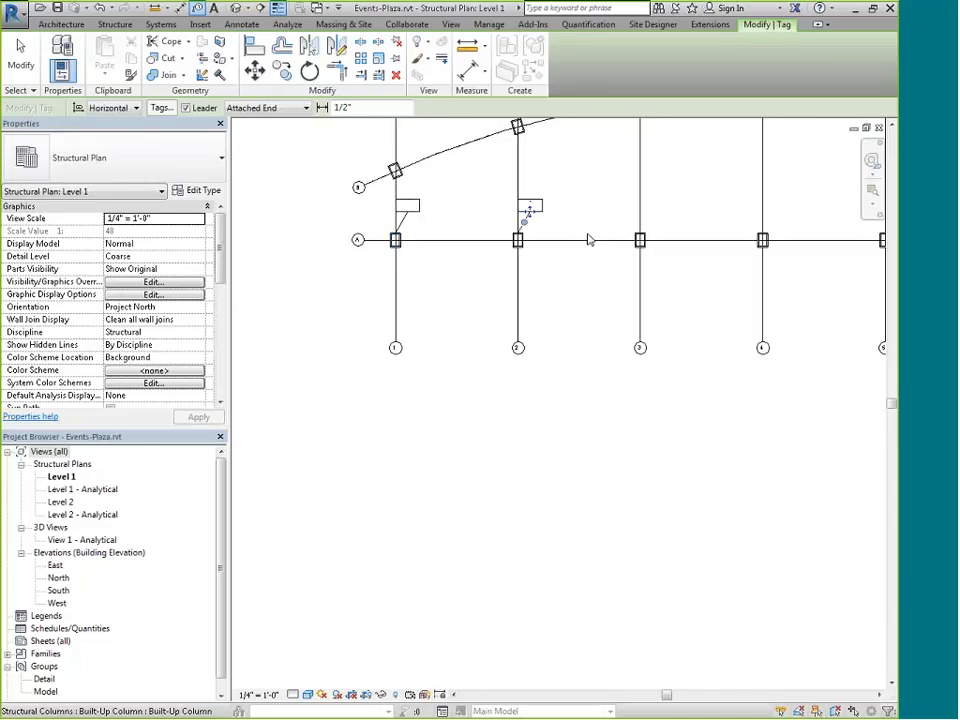
left_click(645, 236)
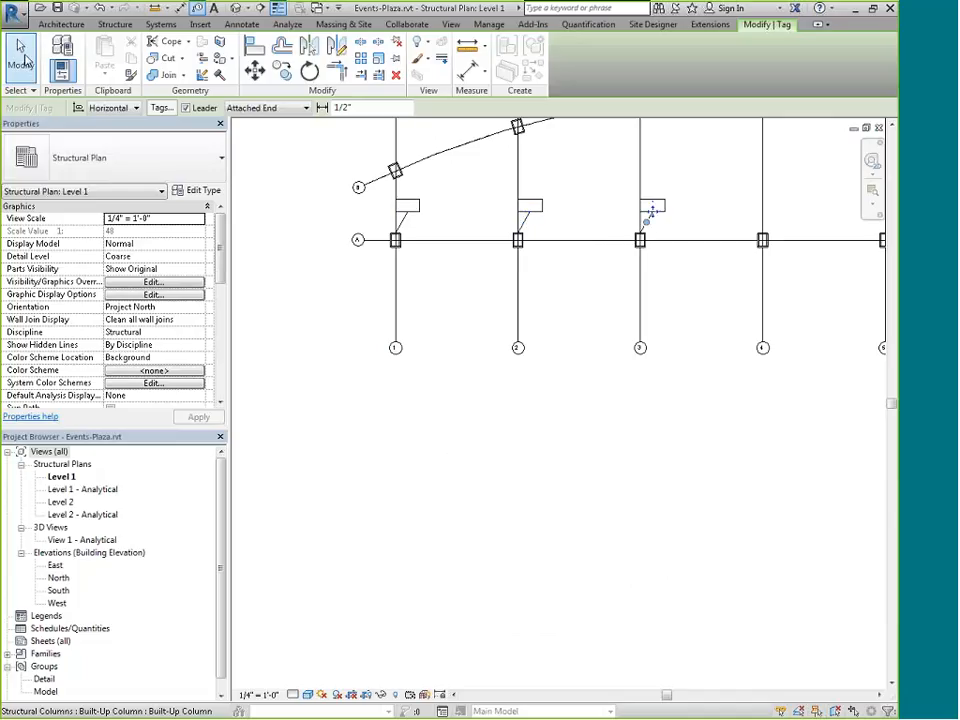
left_click(24, 62)
- Try to give the column at grids A and 1 Bracket Type A, a 12' base offset and the Bracket Finish Brushed
left_click(395, 240)
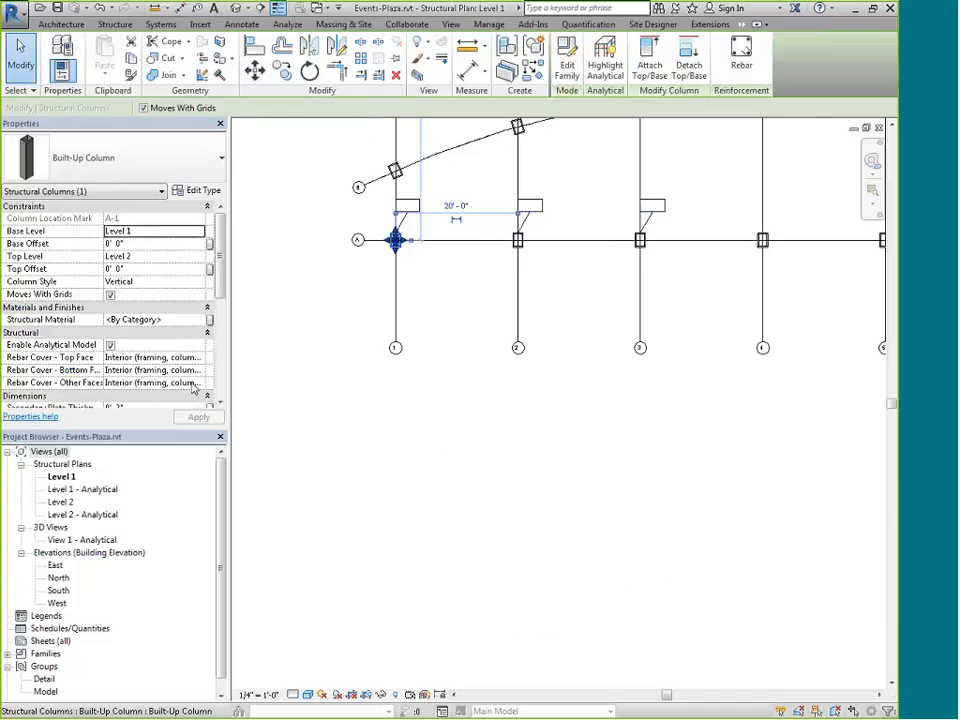
scroll(215, 372, "down", 5)
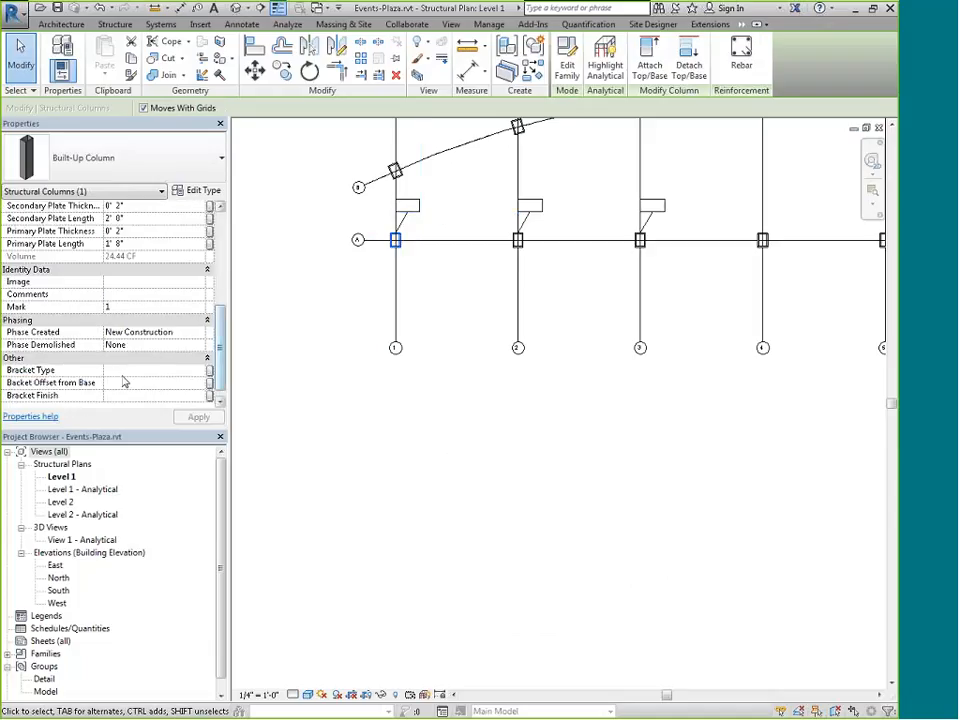
left_click(114, 368)
type("A")
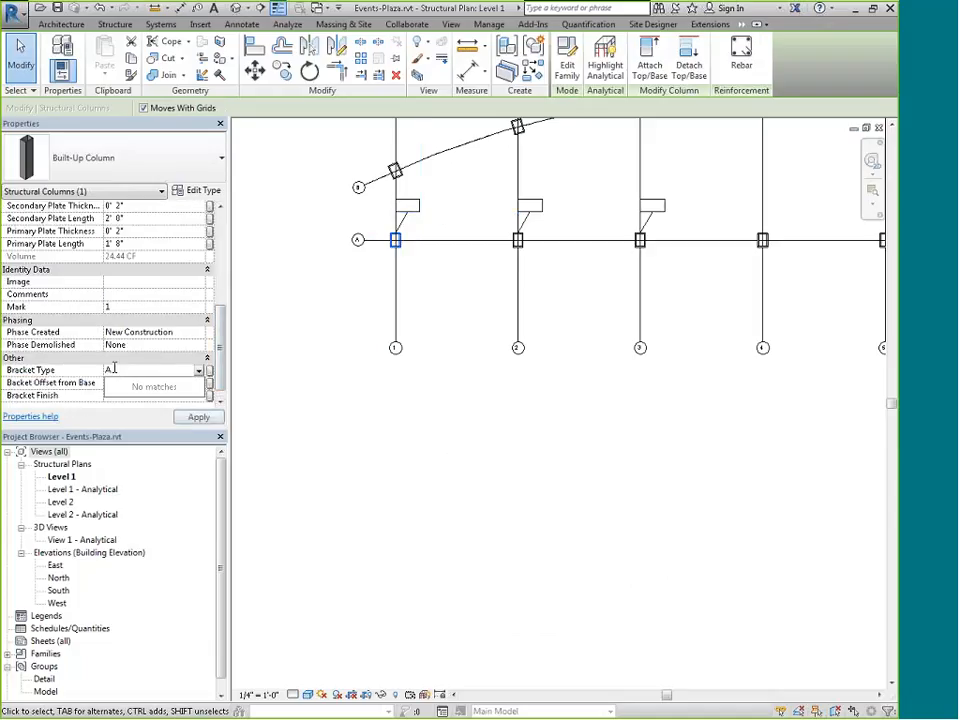
left_click(111, 383)
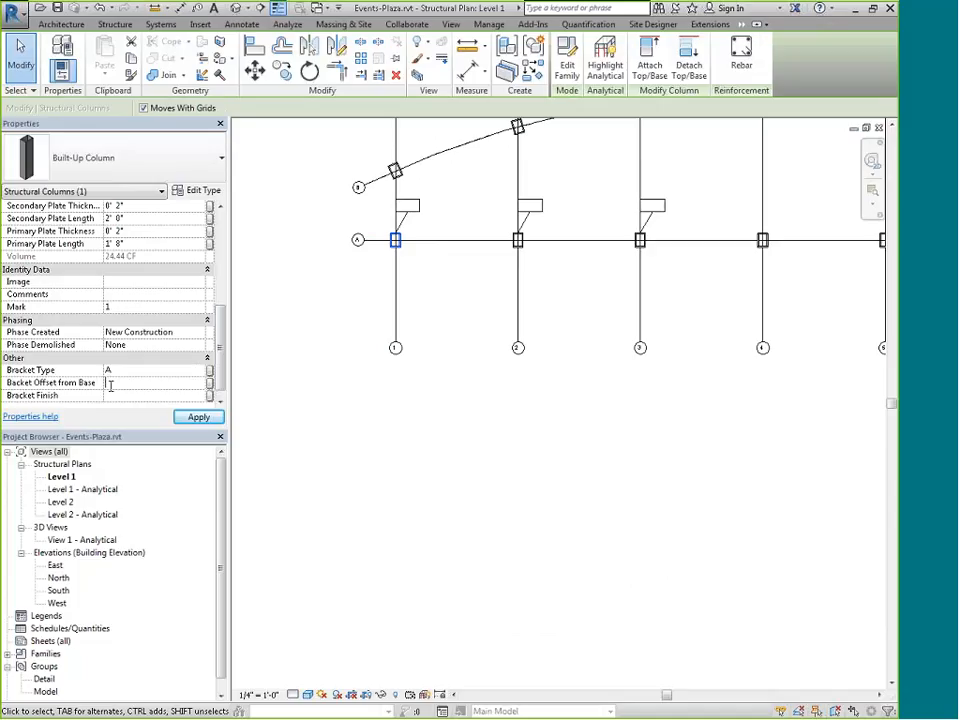
type("12")
key("Return")
left_click(113, 396)
type("Brushed")
key("Return")
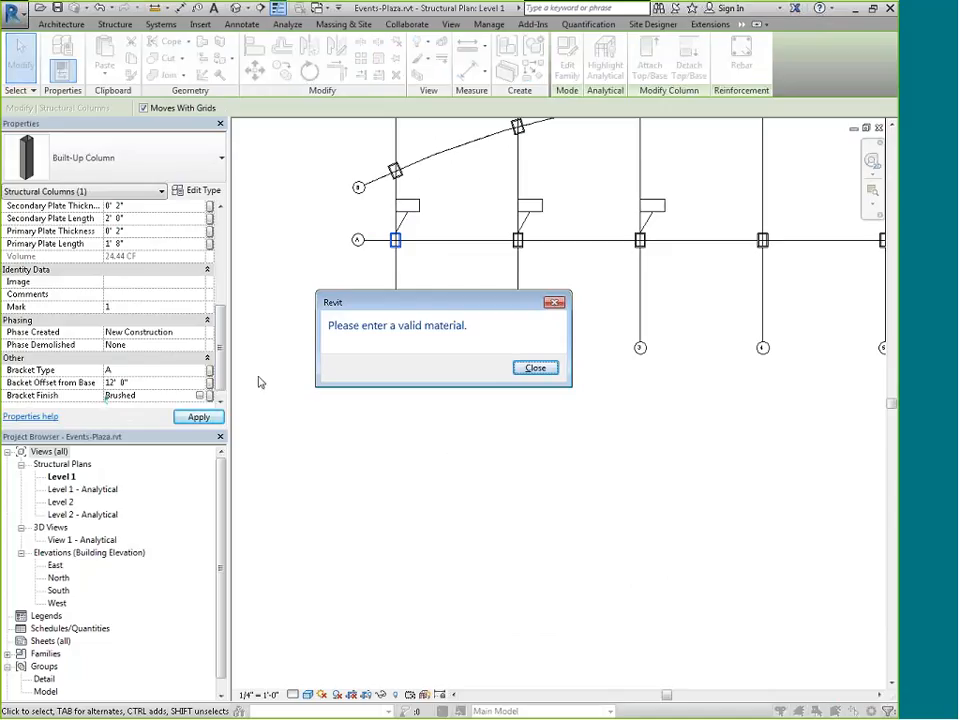
key("Return")
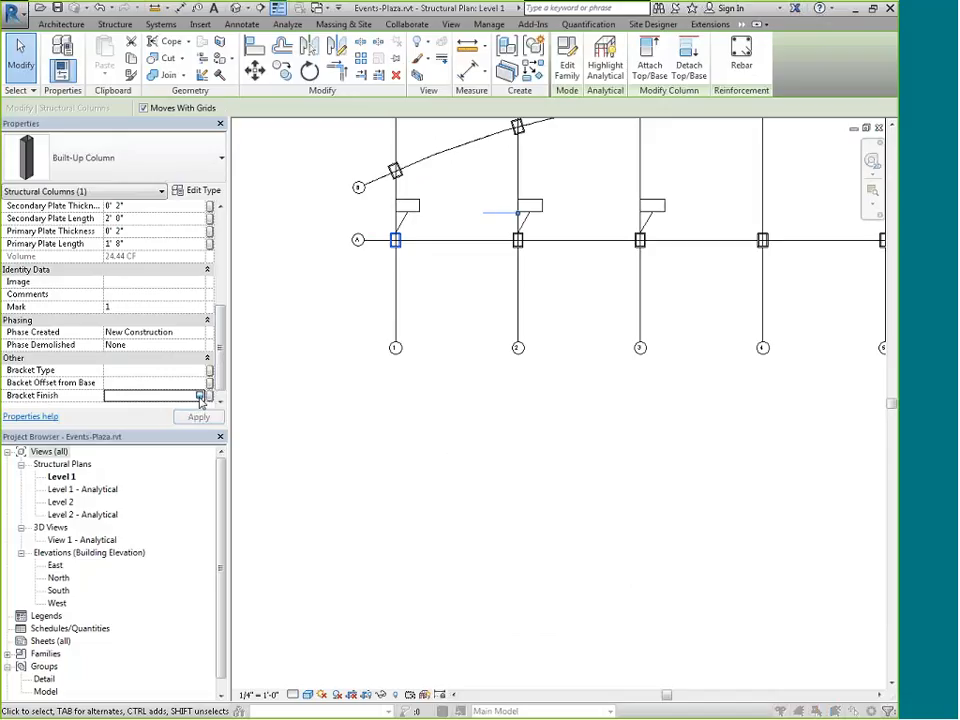
- Assign the Copper material as the Bracket Finish of the column at grids A and 1
left_click(199, 396)
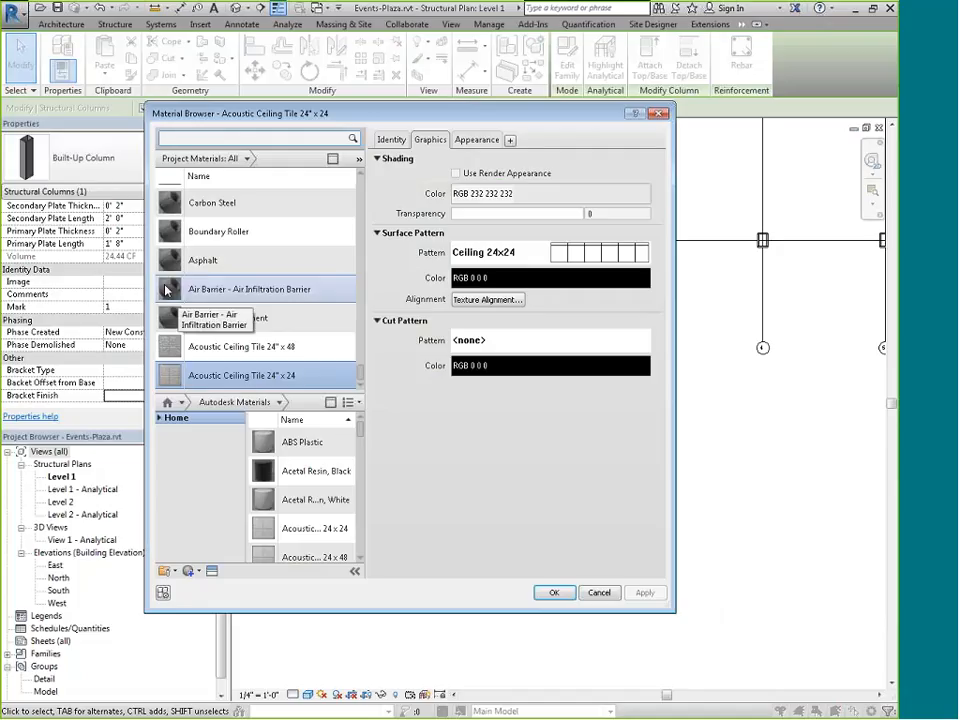
scroll(182, 195, "up", 1)
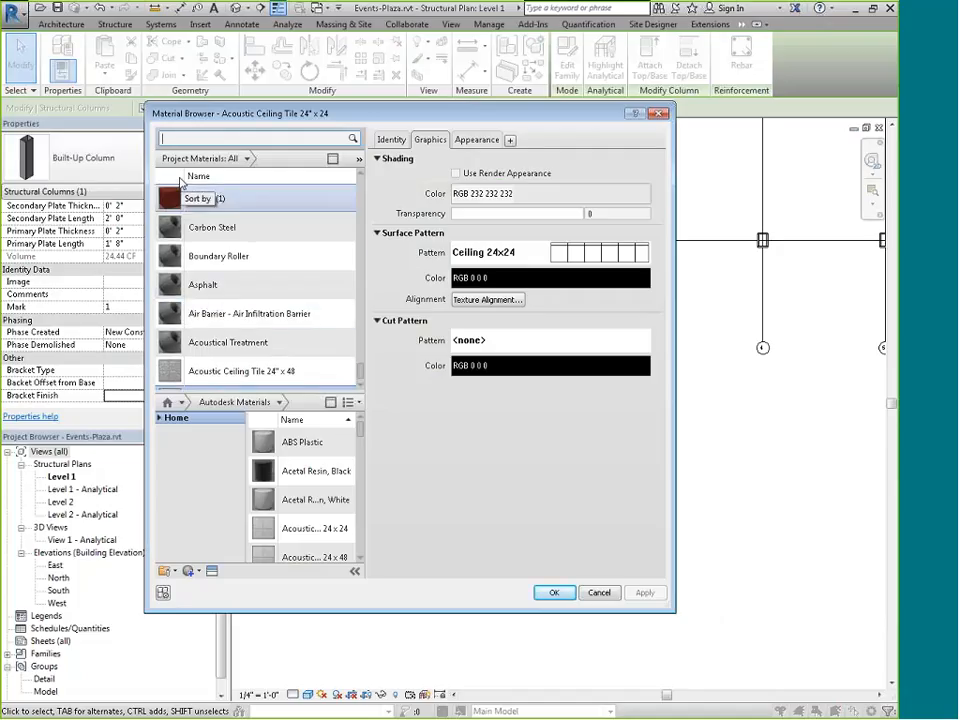
scroll(172, 302, "up", 1)
scroll(173, 245, "up", 4)
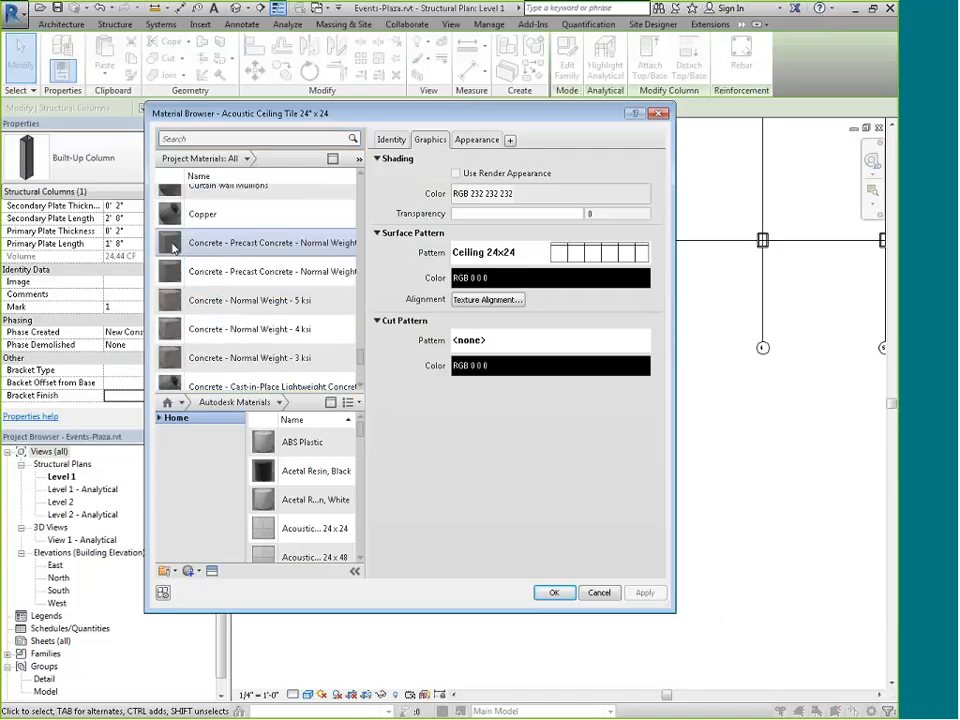
scroll(173, 248, "up", 3)
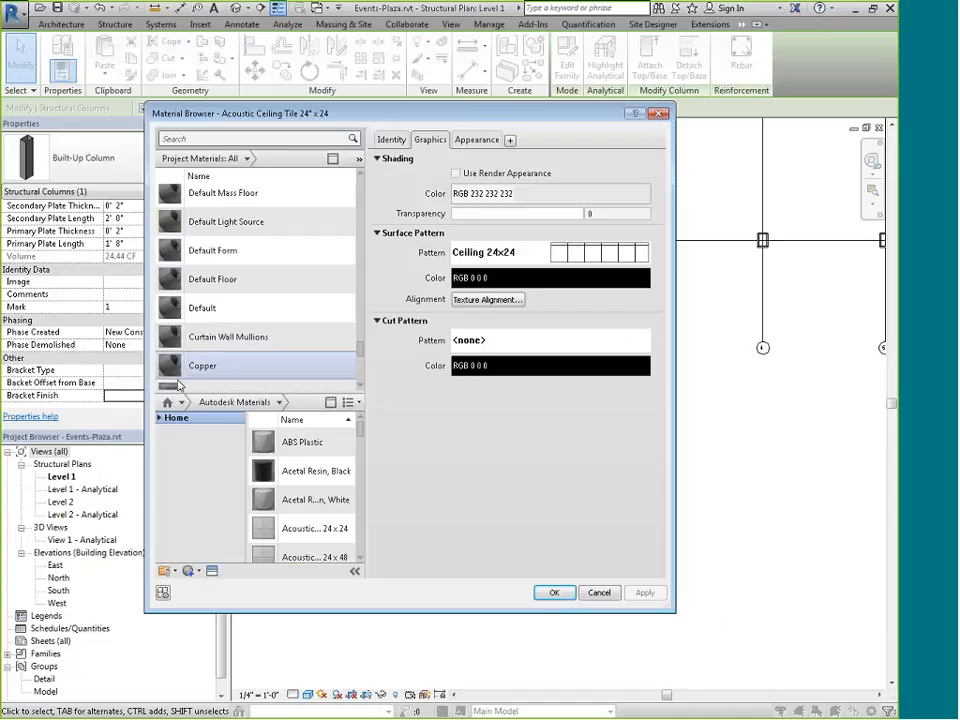
left_click(178, 378)
left_click(554, 592)
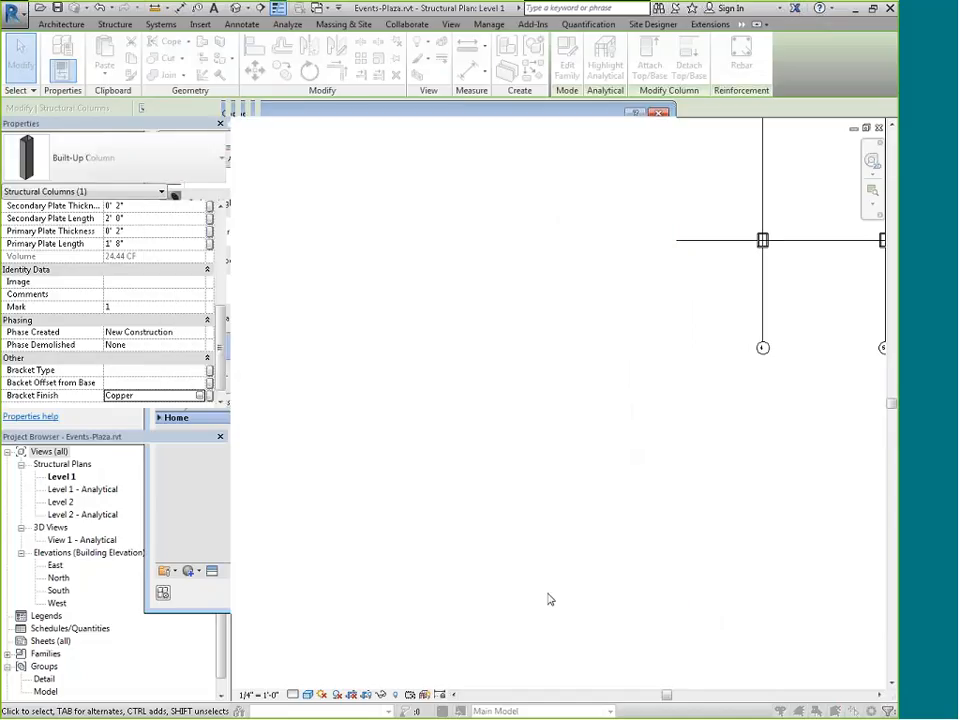
left_click(354, 298)
- Set the same column's Backet Offset from Base to 12' and its Bracket Type to A
scroll(383, 218, "up", 3)
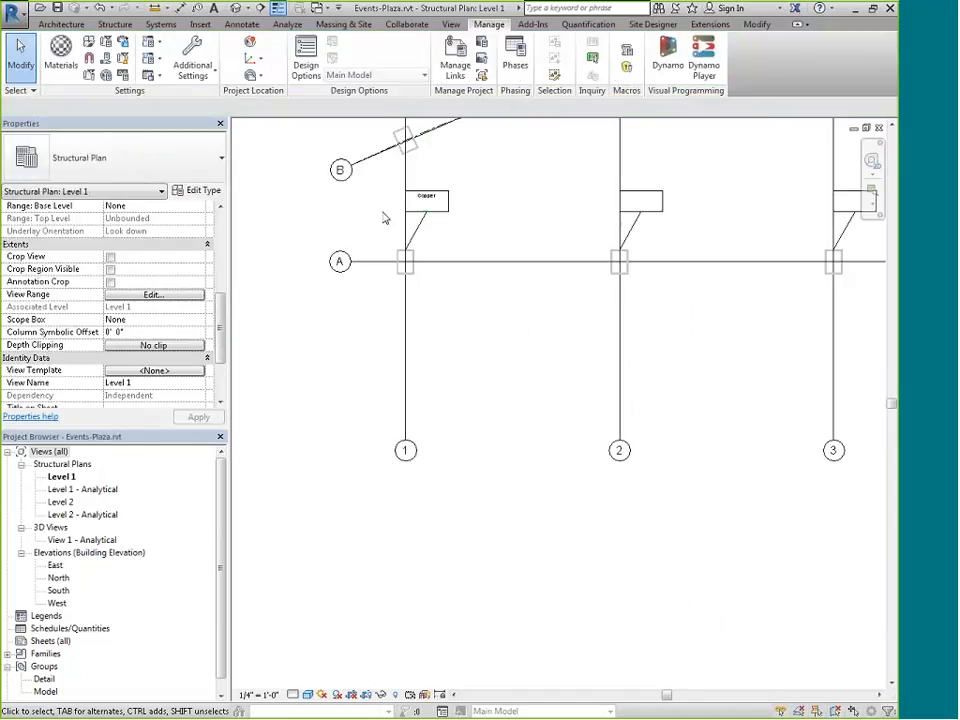
scroll(383, 218, "up", 5)
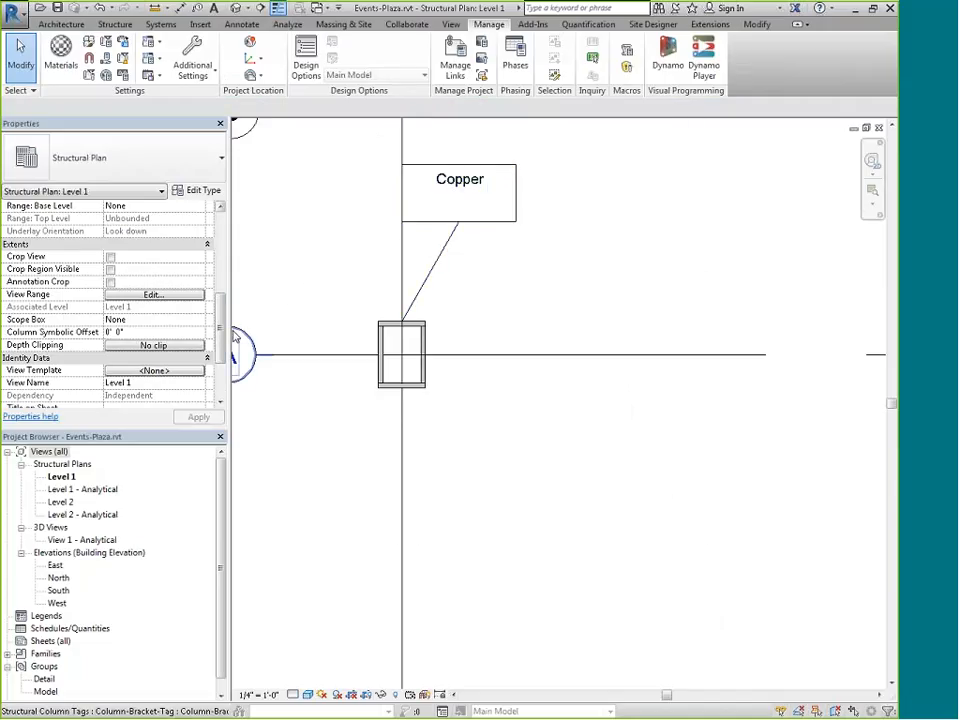
left_click_drag(220, 346, 221, 393)
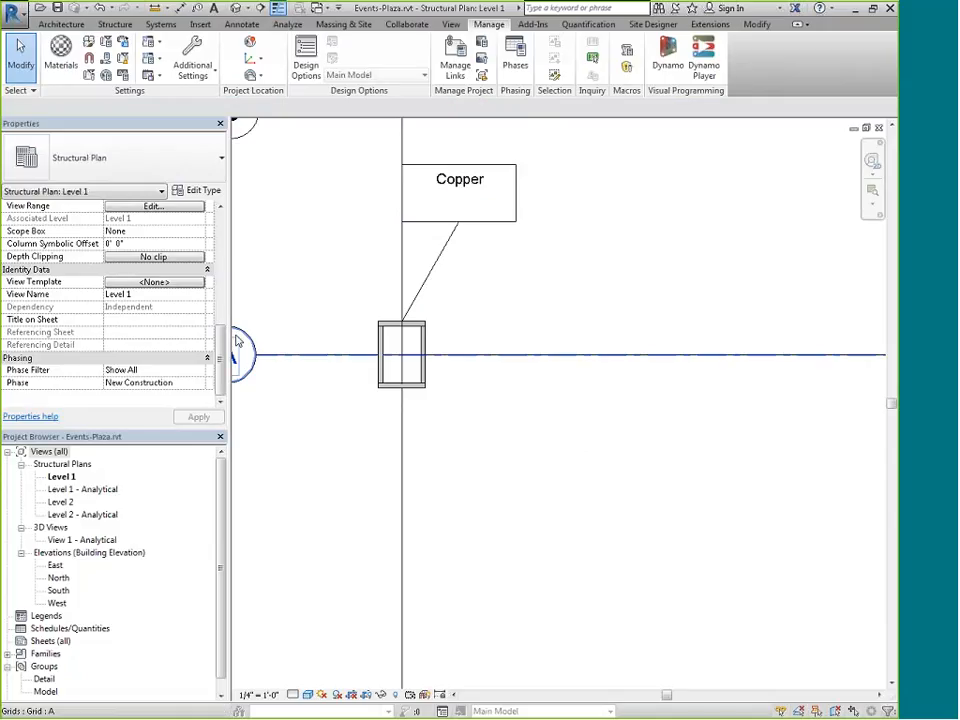
left_click(386, 389)
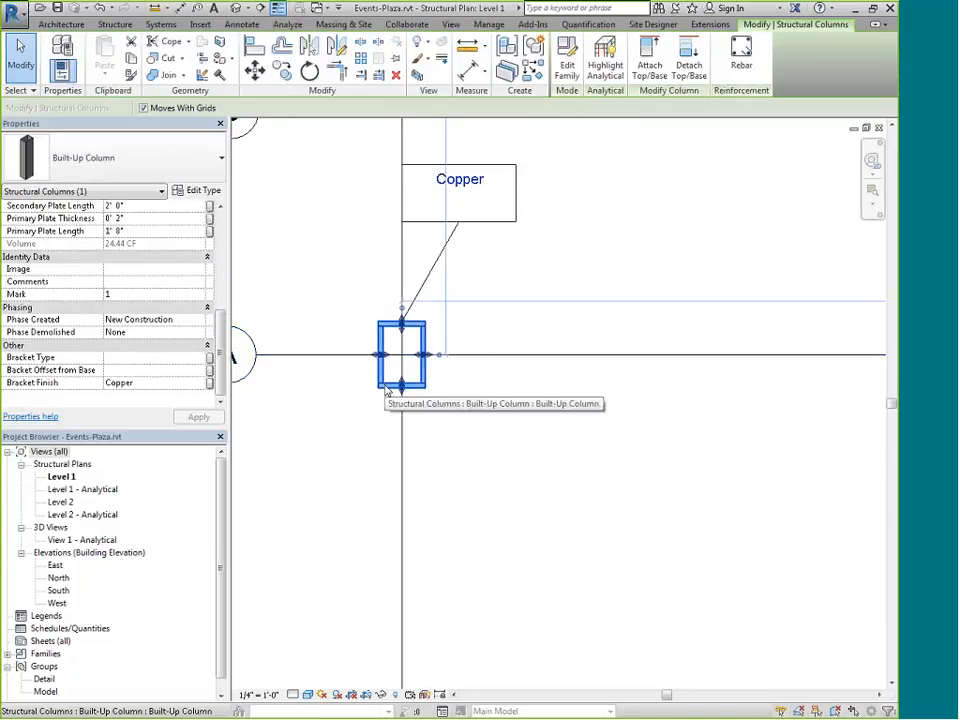
left_click(148, 373)
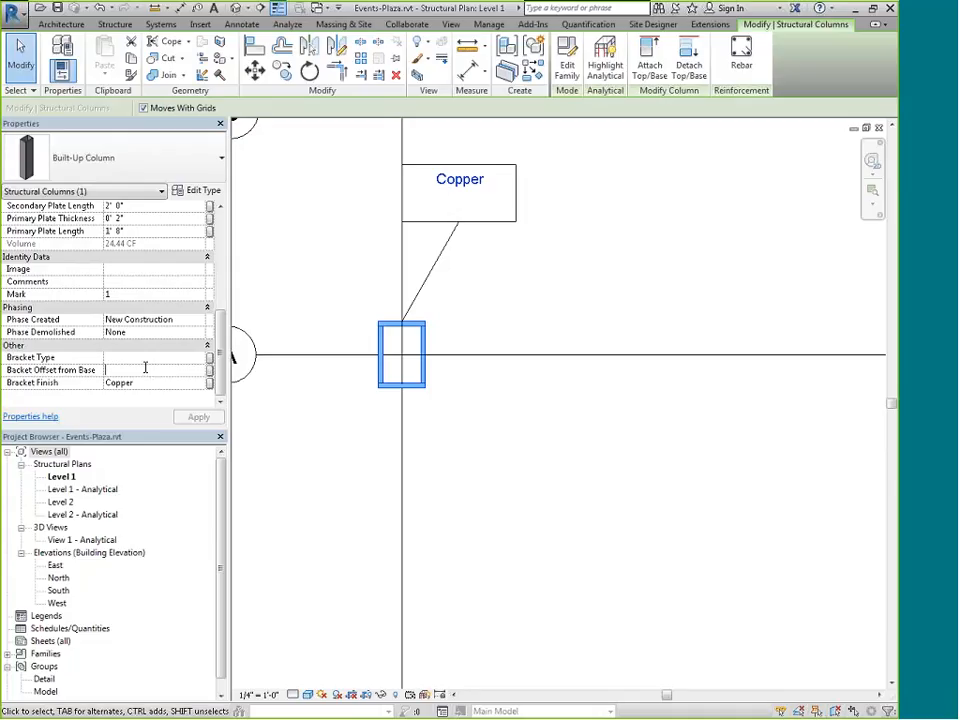
type("12")
left_click(140, 358)
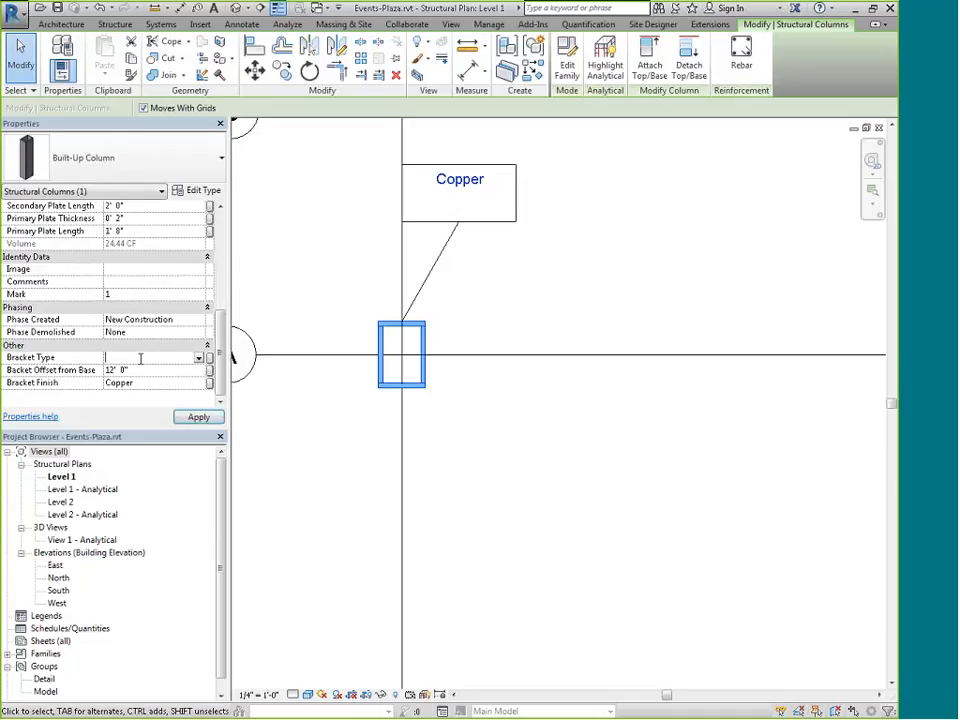
type("A")
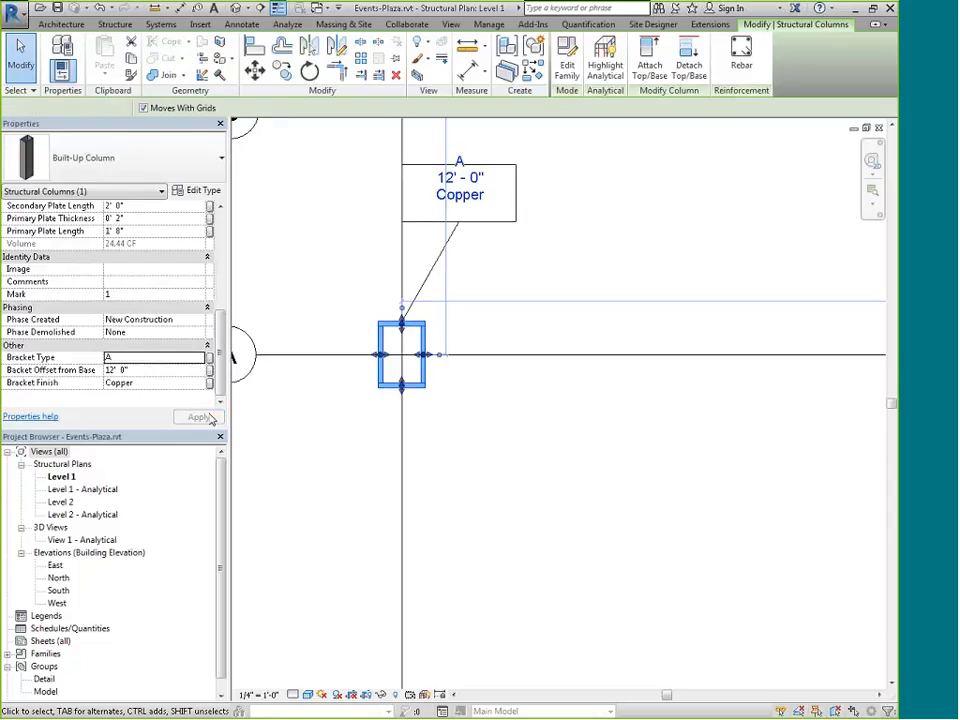
left_click(317, 439)
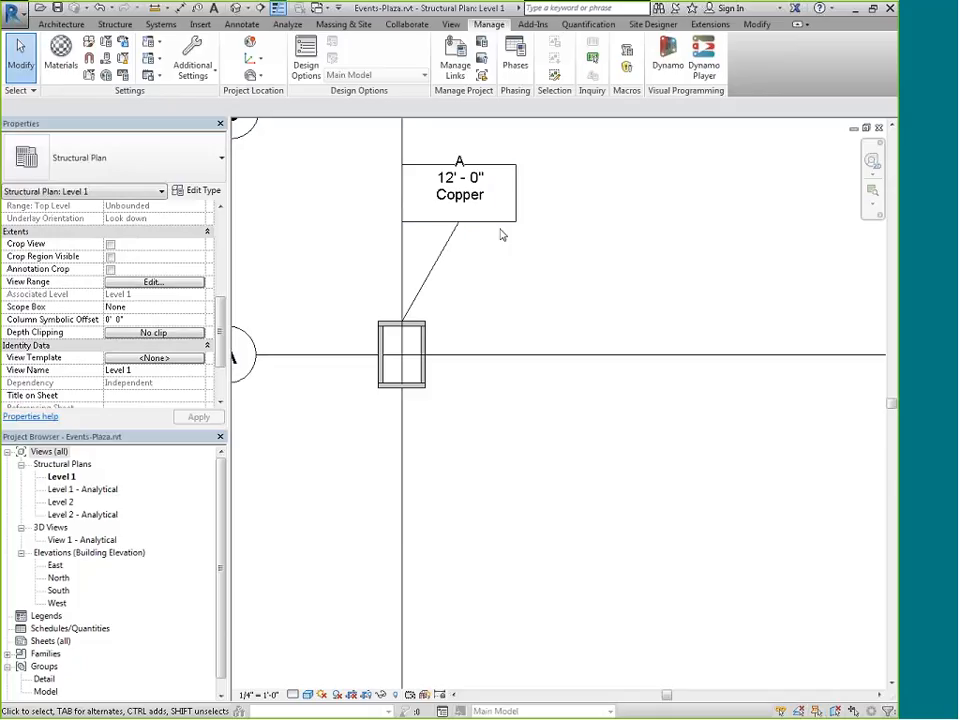
- Set Bracket Type to B for the four columns where grids 2 and 3 cross grids A and B, filtering the column tags out of the selection
scroll(500, 232, "down", 3)
scroll(514, 240, "down", 3)
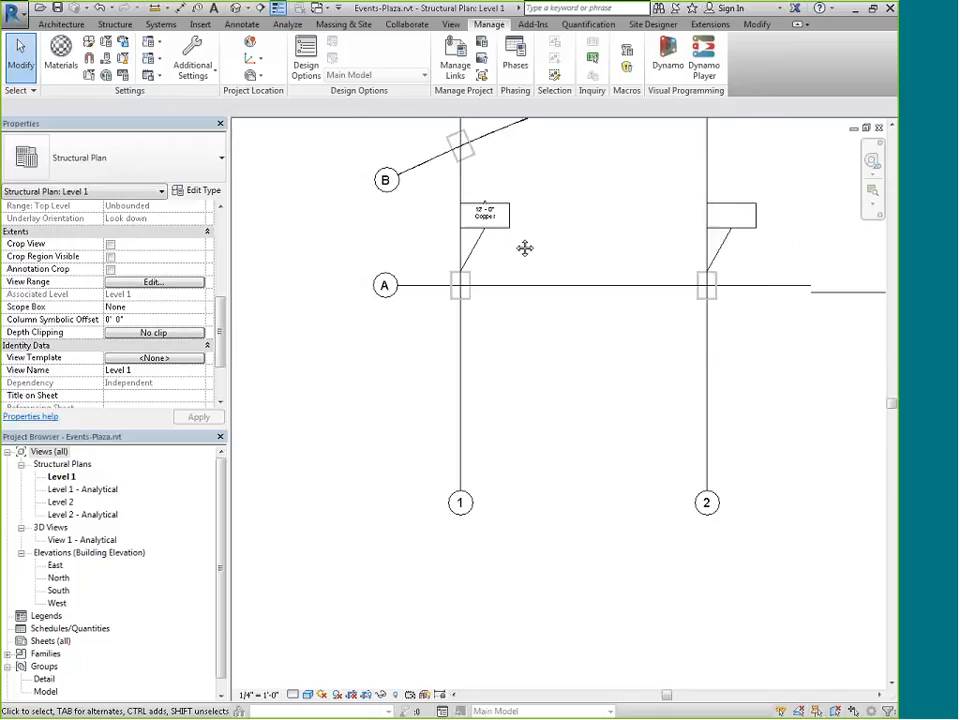
middle_click_drag(525, 248, 506, 343)
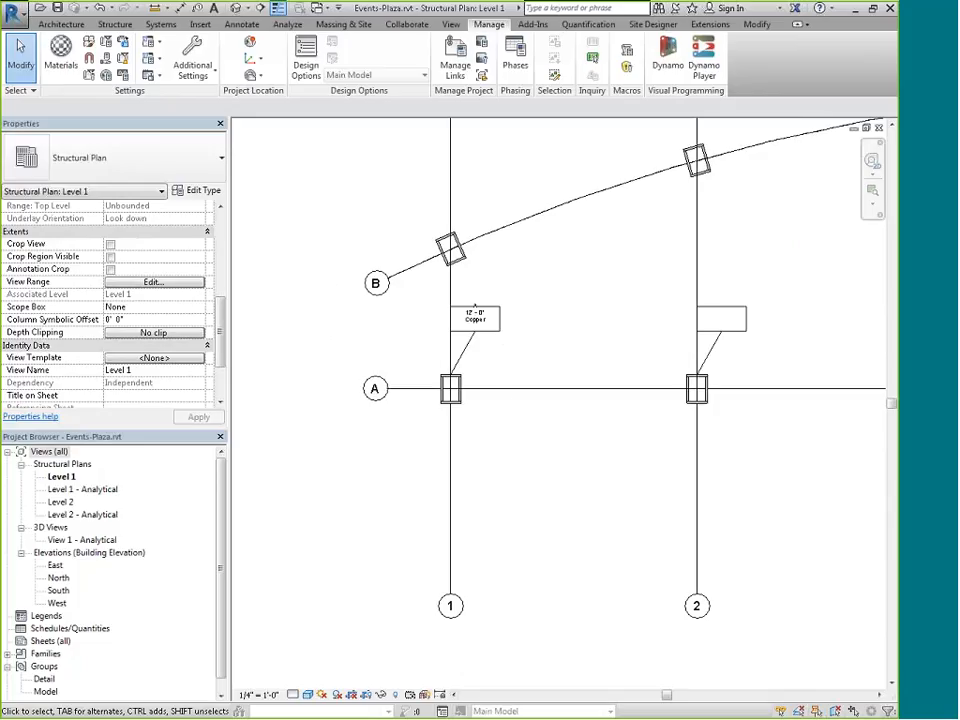
scroll(566, 408, "down", 10)
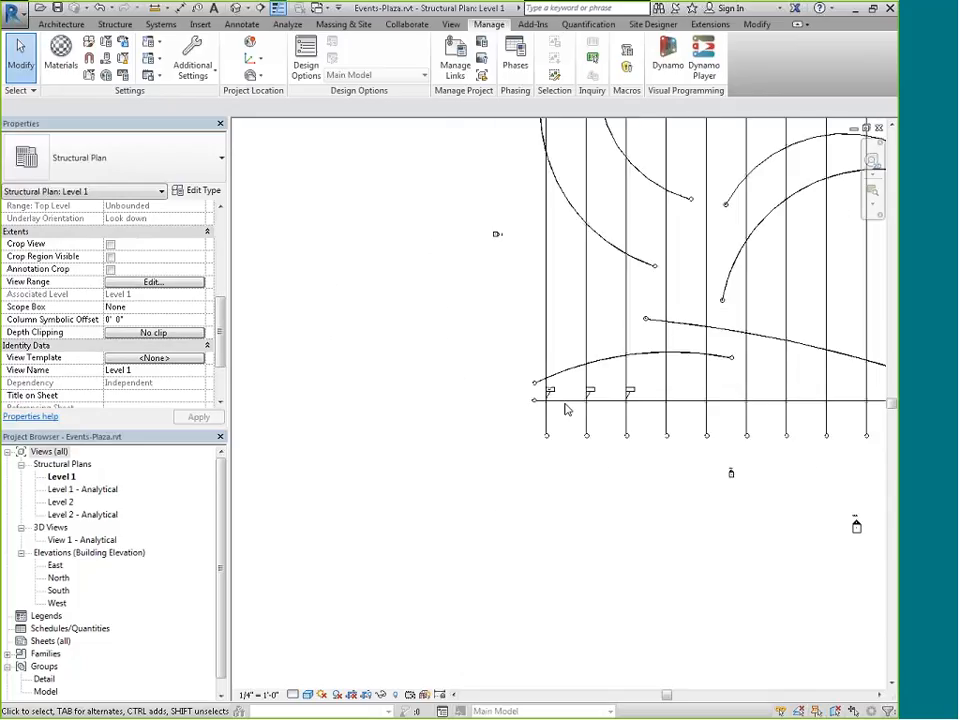
scroll(566, 408, "up", 10)
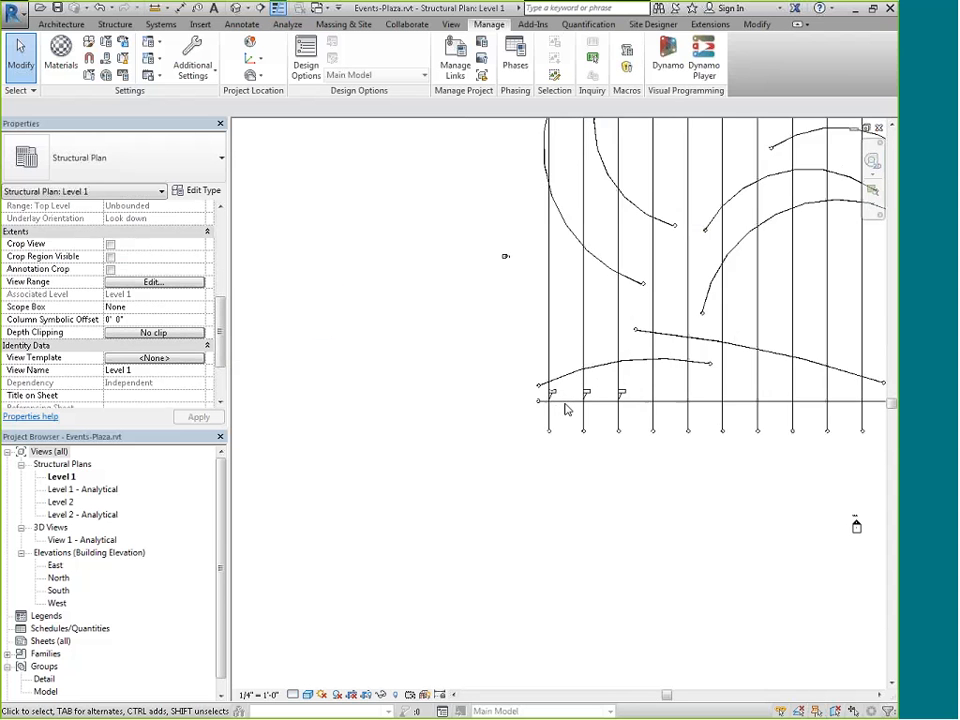
middle_click_drag(566, 408, 450, 476)
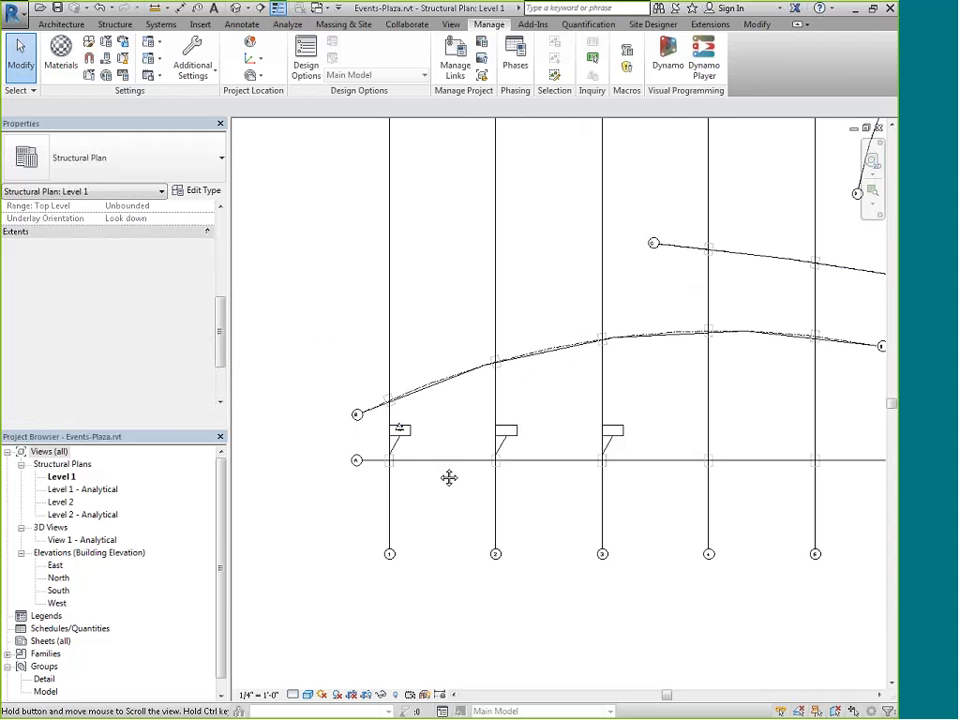
left_click_drag(373, 476, 596, 373)
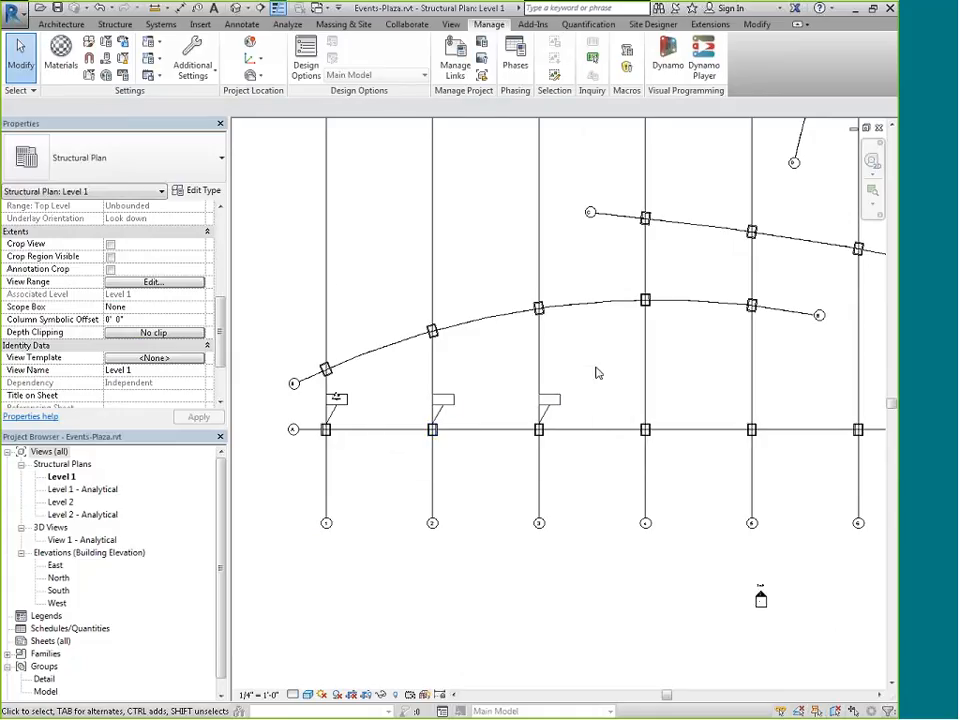
left_click_drag(392, 471, 598, 279)
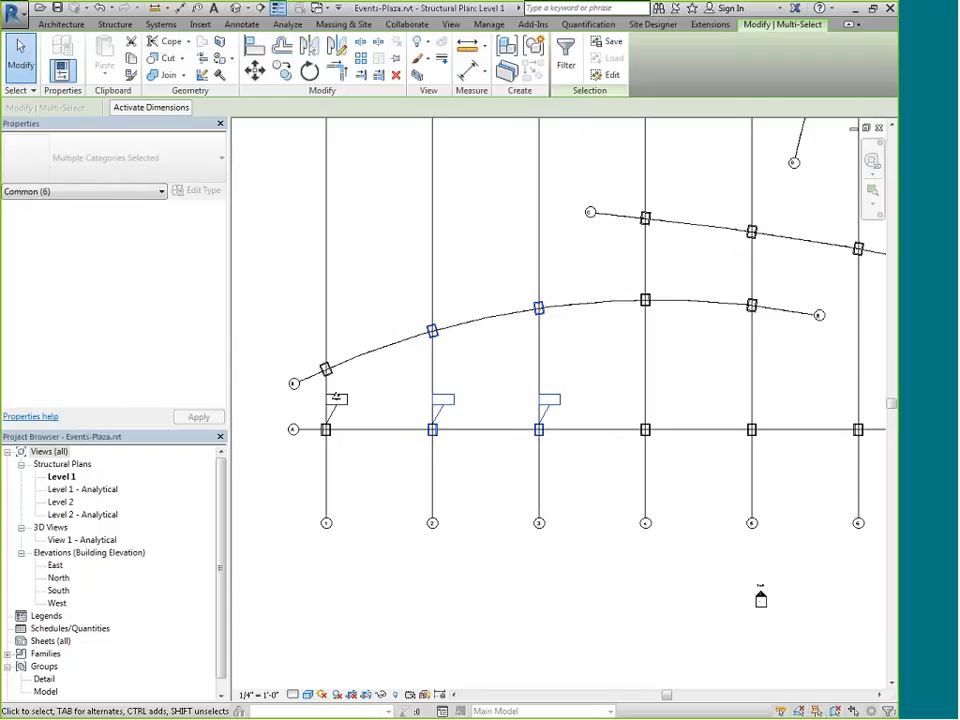
left_click(566, 55)
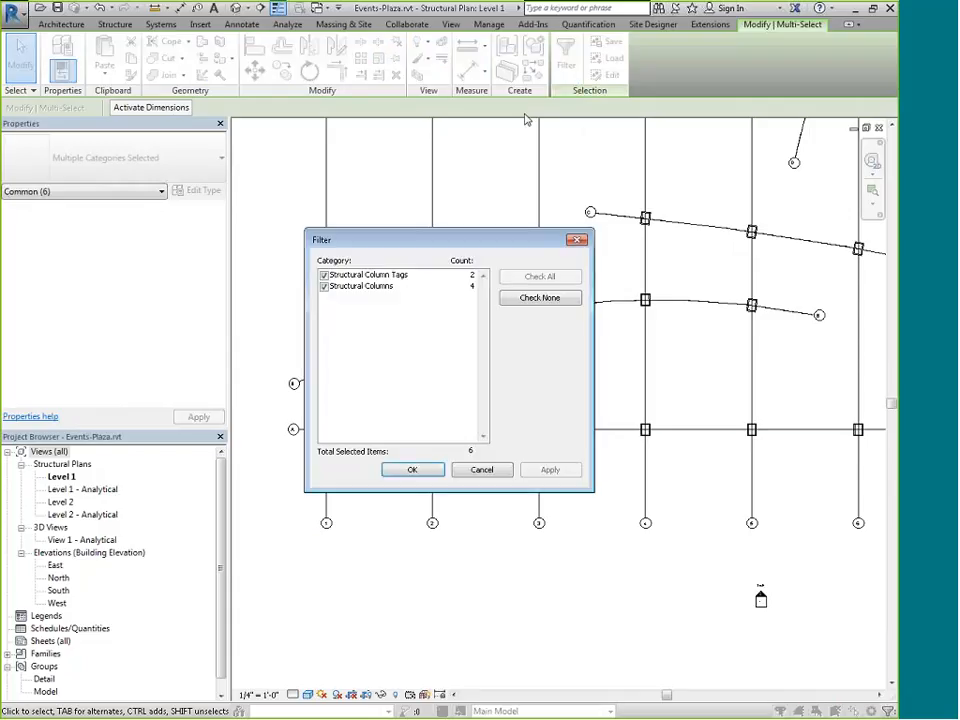
left_click(324, 275)
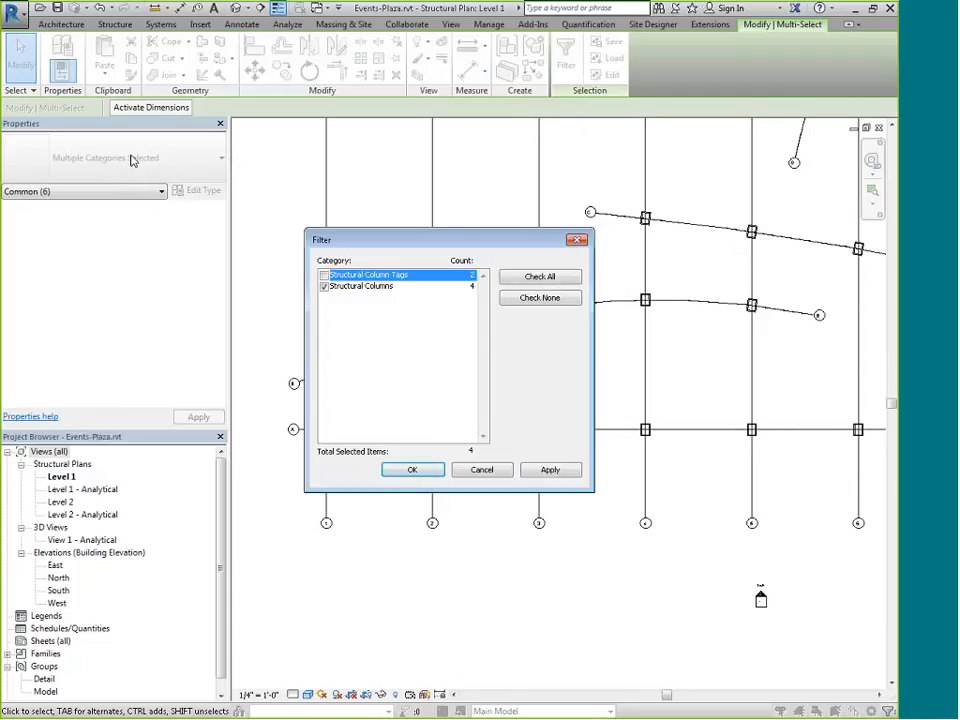
left_click(428, 470)
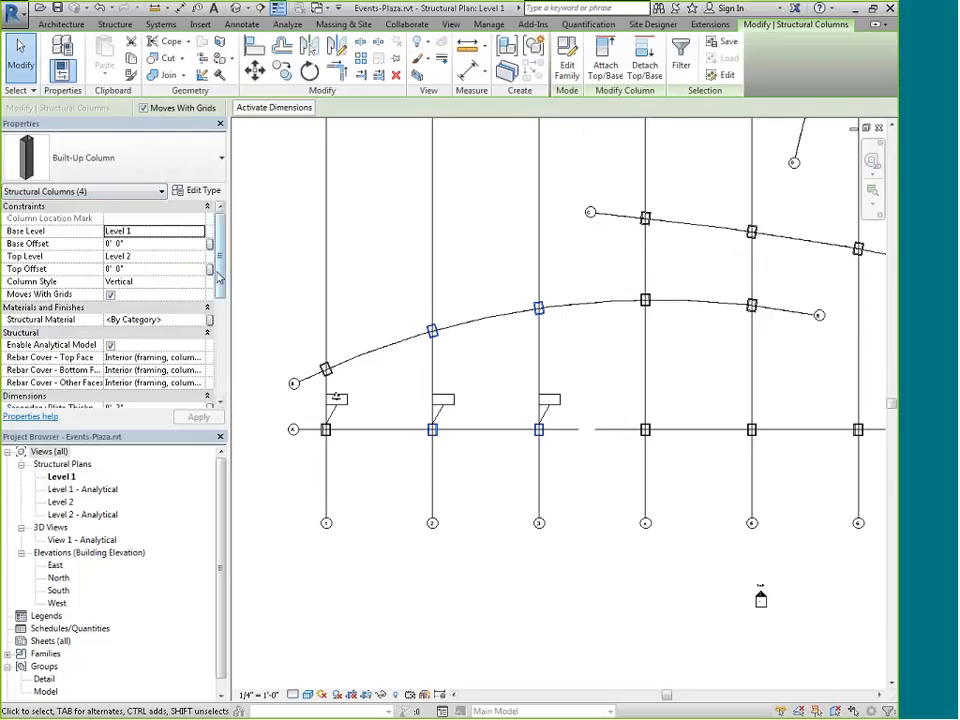
scroll(222, 385, "down", 10)
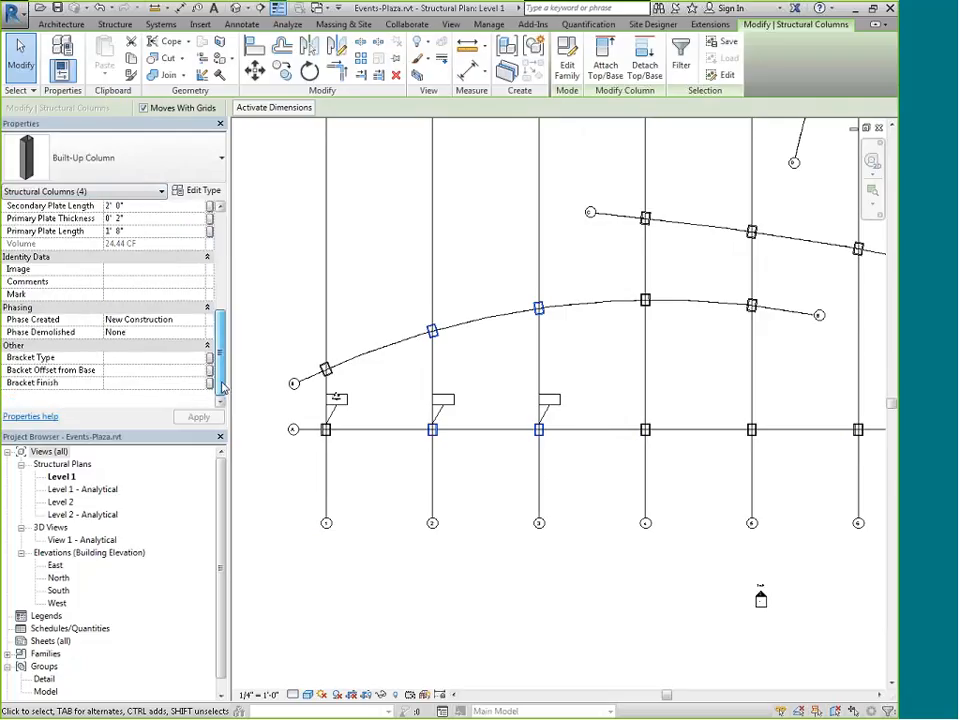
left_click(120, 360)
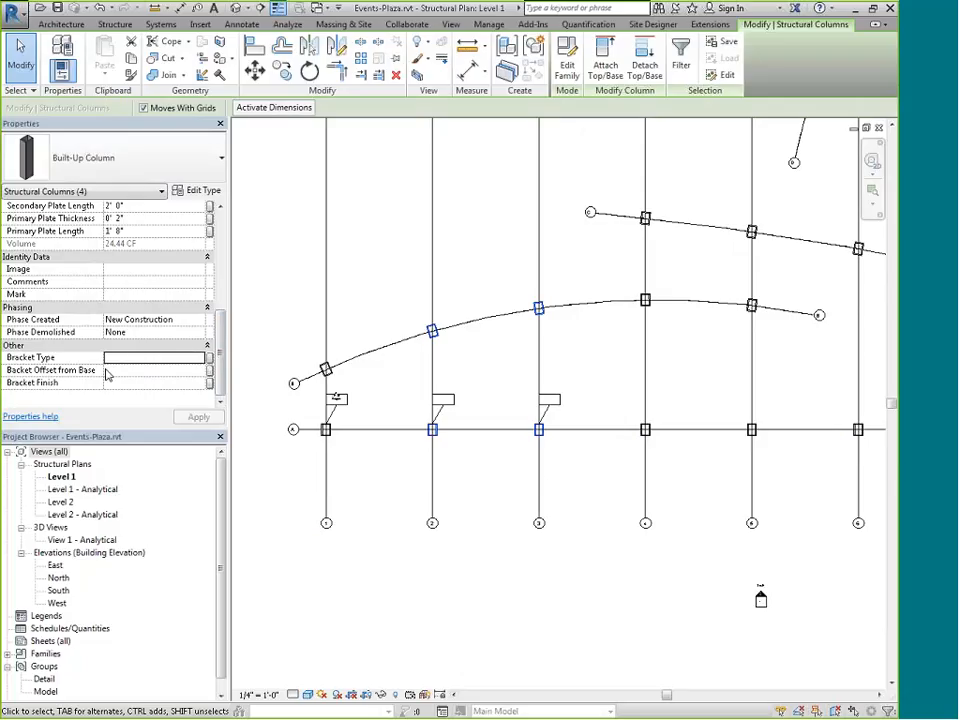
type("B")
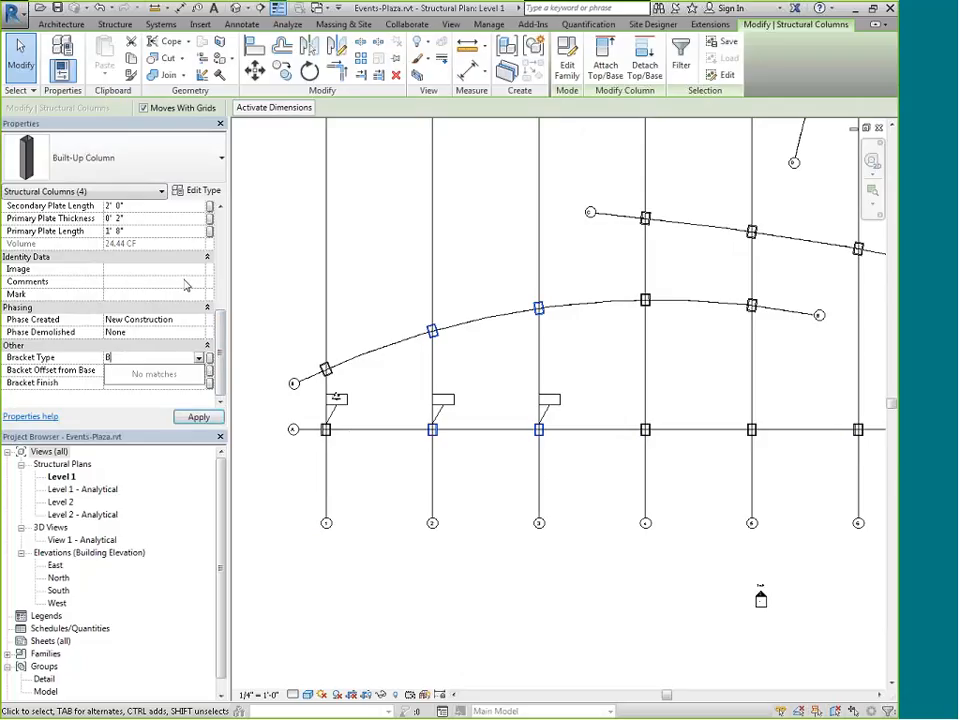
left_click(351, 437)
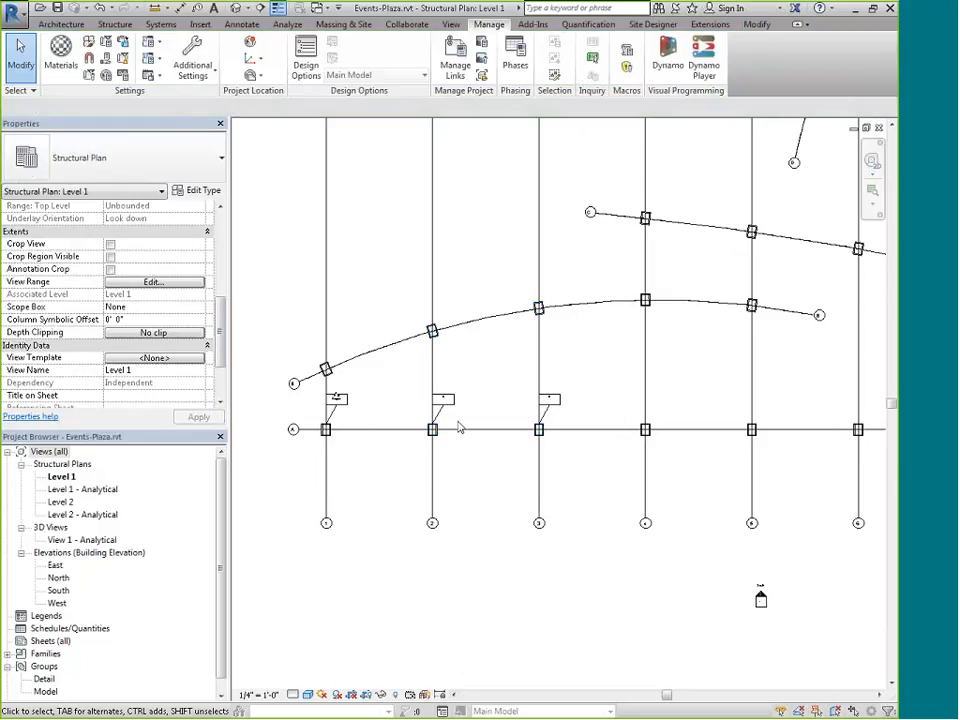